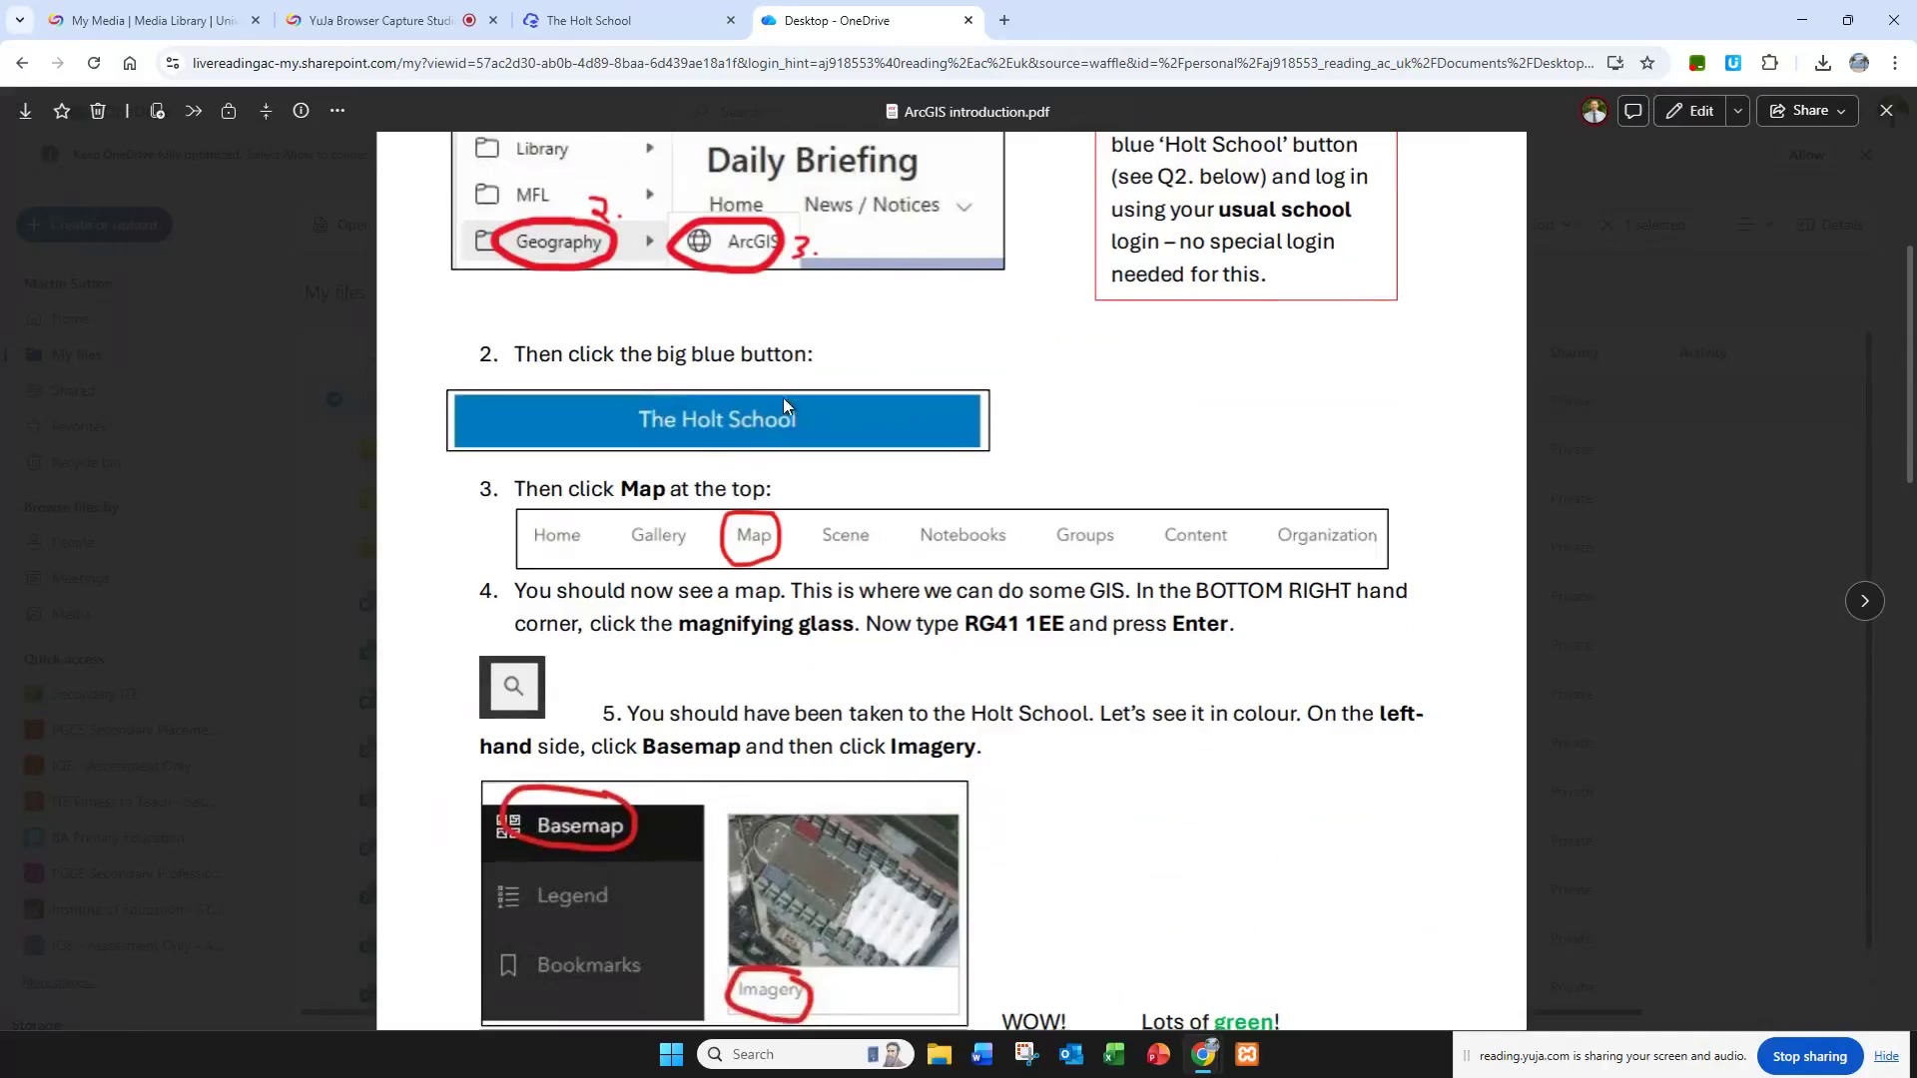
Step: Open Map Viewer from the Holt School ArcGIS site and check the ArcGIS introduction worksheet for the postcode to search
{"action": "scroll", "coordinate": [783, 398], "scroll_direction": "down", "scroll_amount": 2}
{"action": "left_click", "coordinate": [607, 20]}
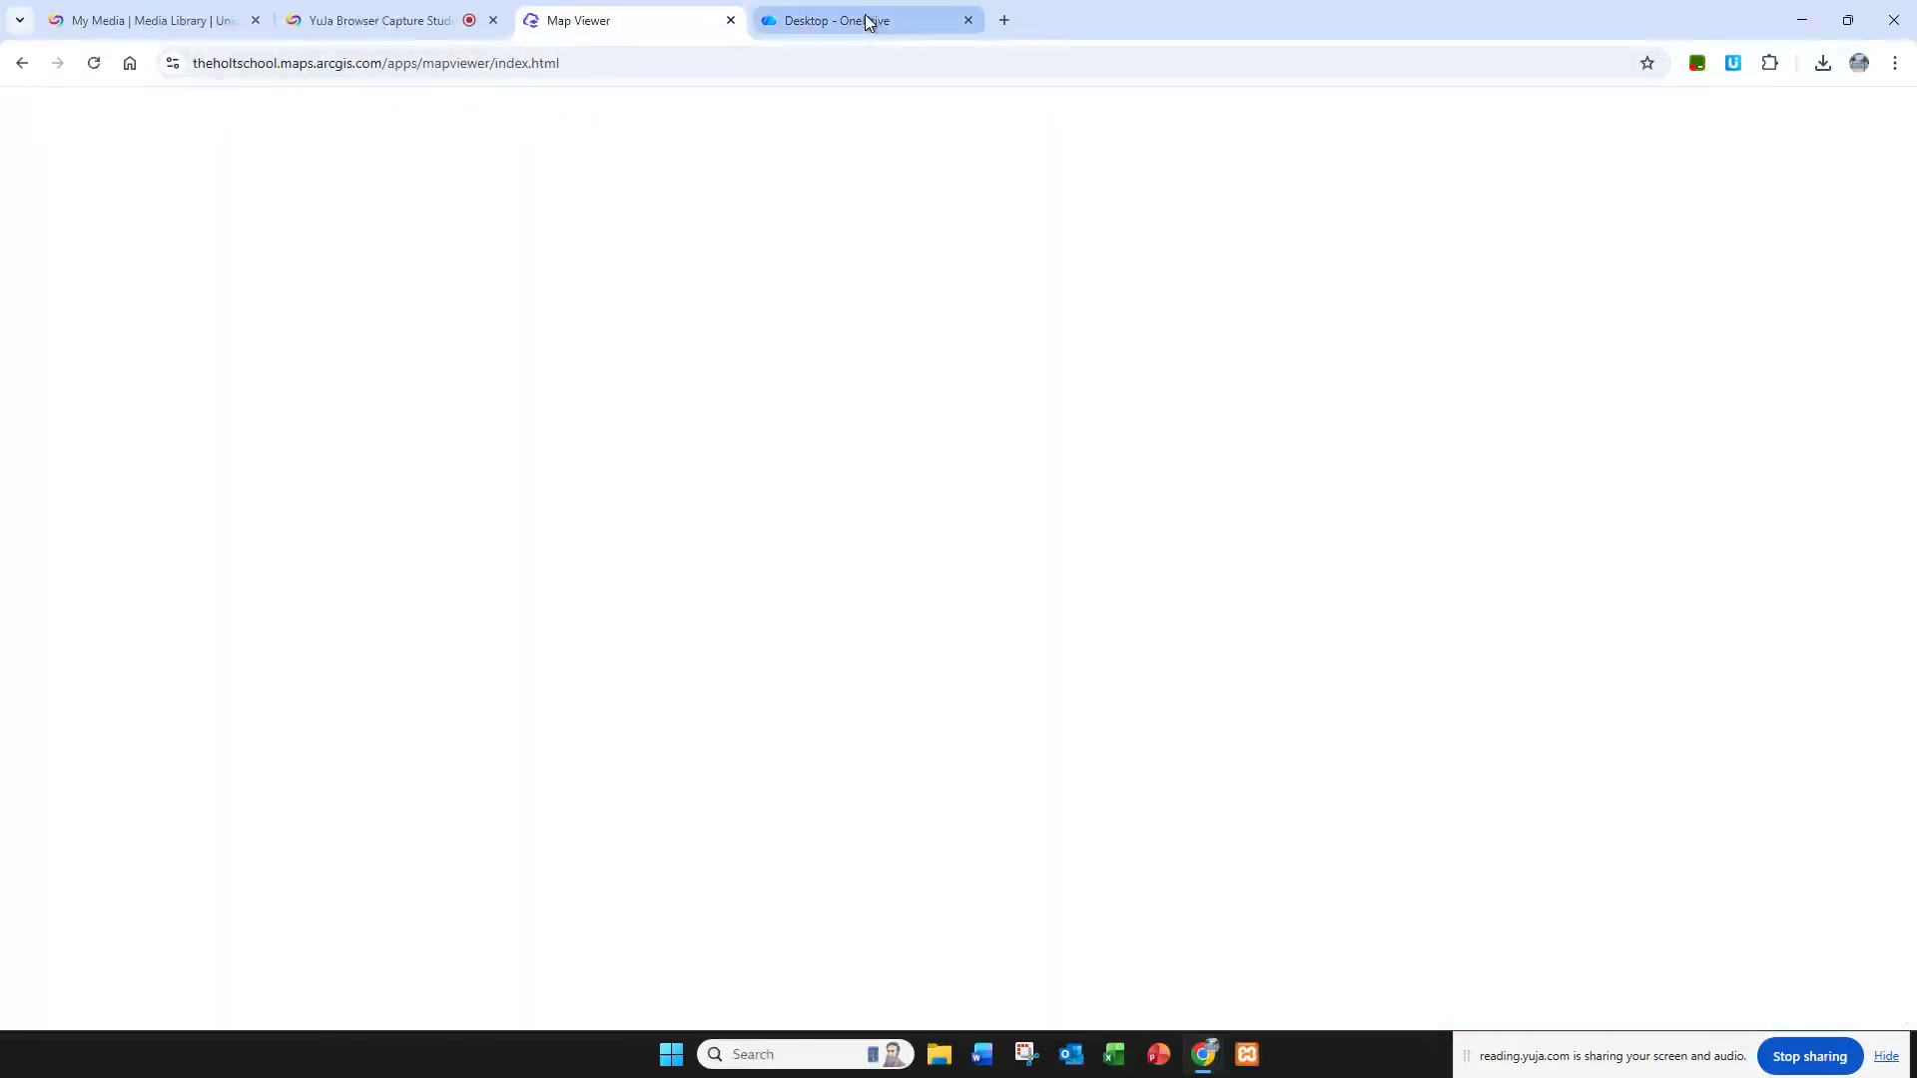
{"action": "left_click", "coordinate": [866, 20]}
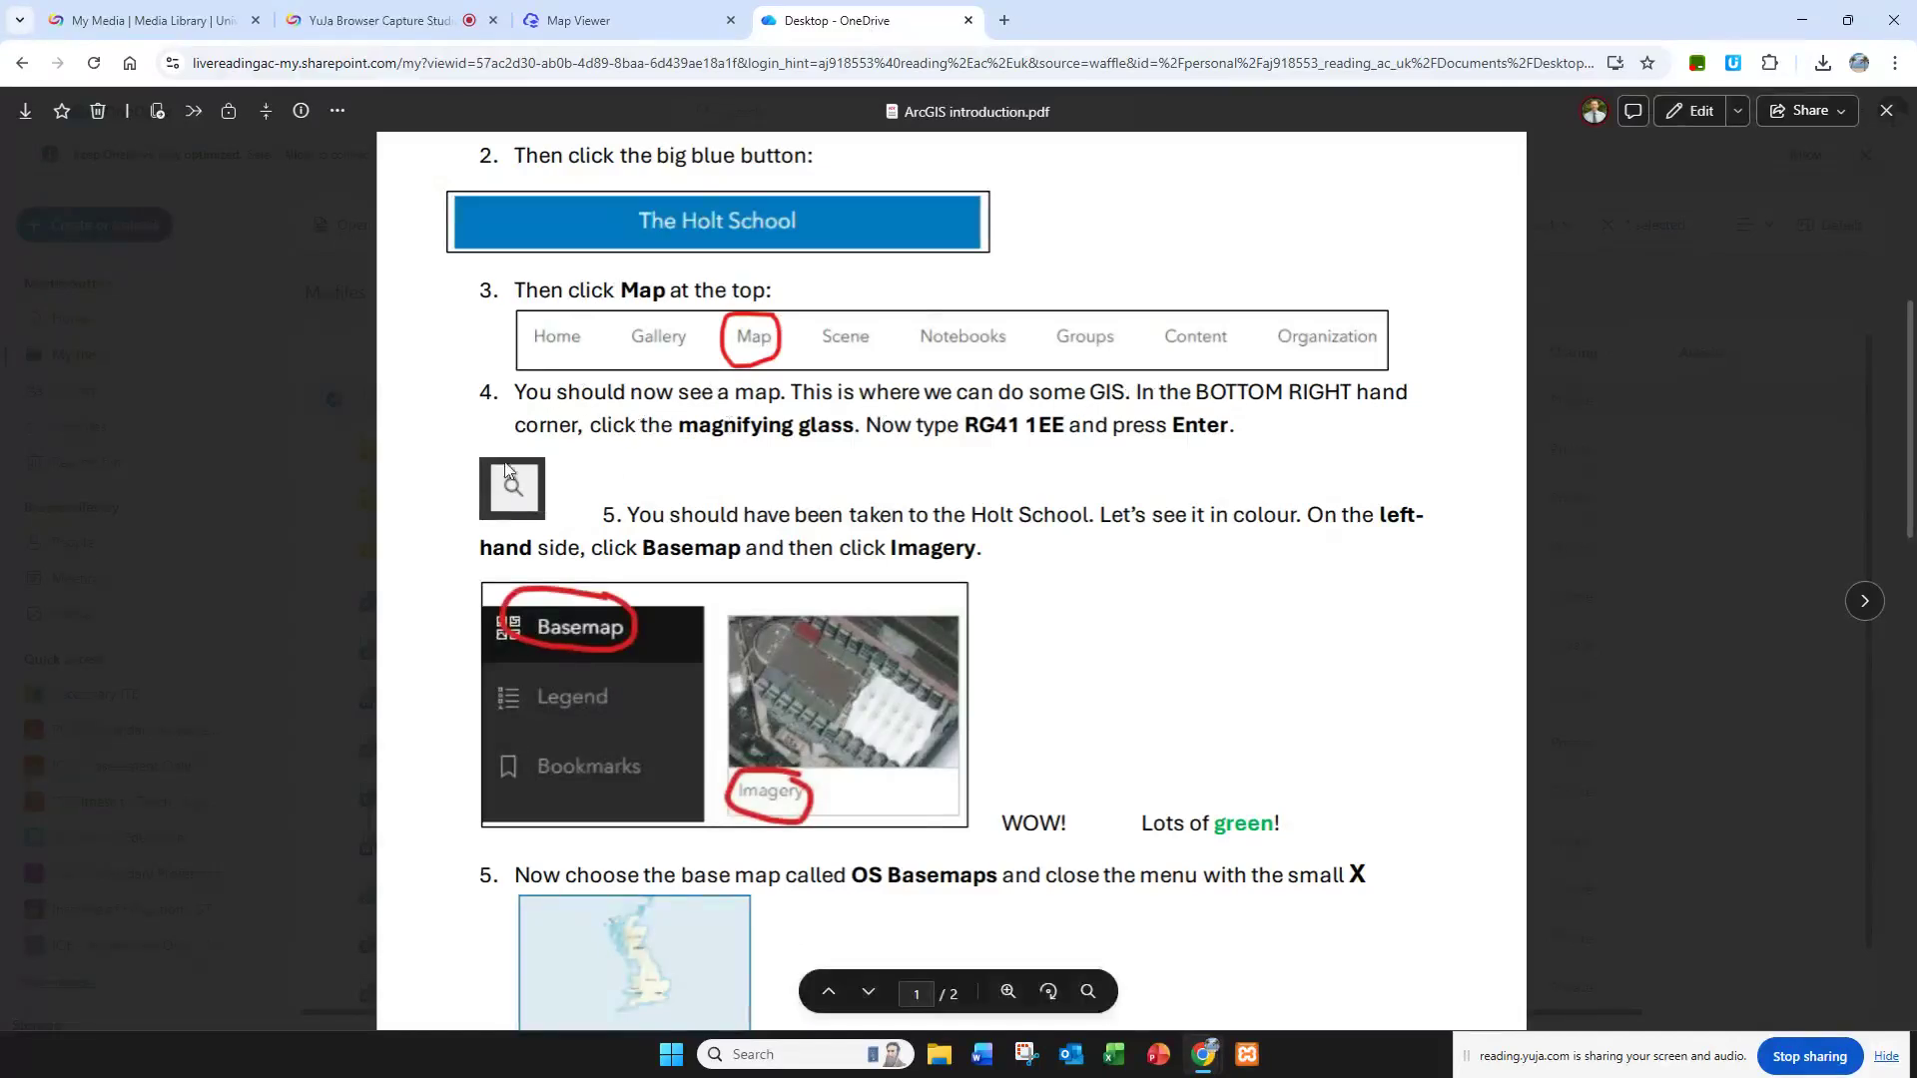
{"action": "left_click_drag", "start_coordinate": [966, 424], "coordinate": [1066, 427]}
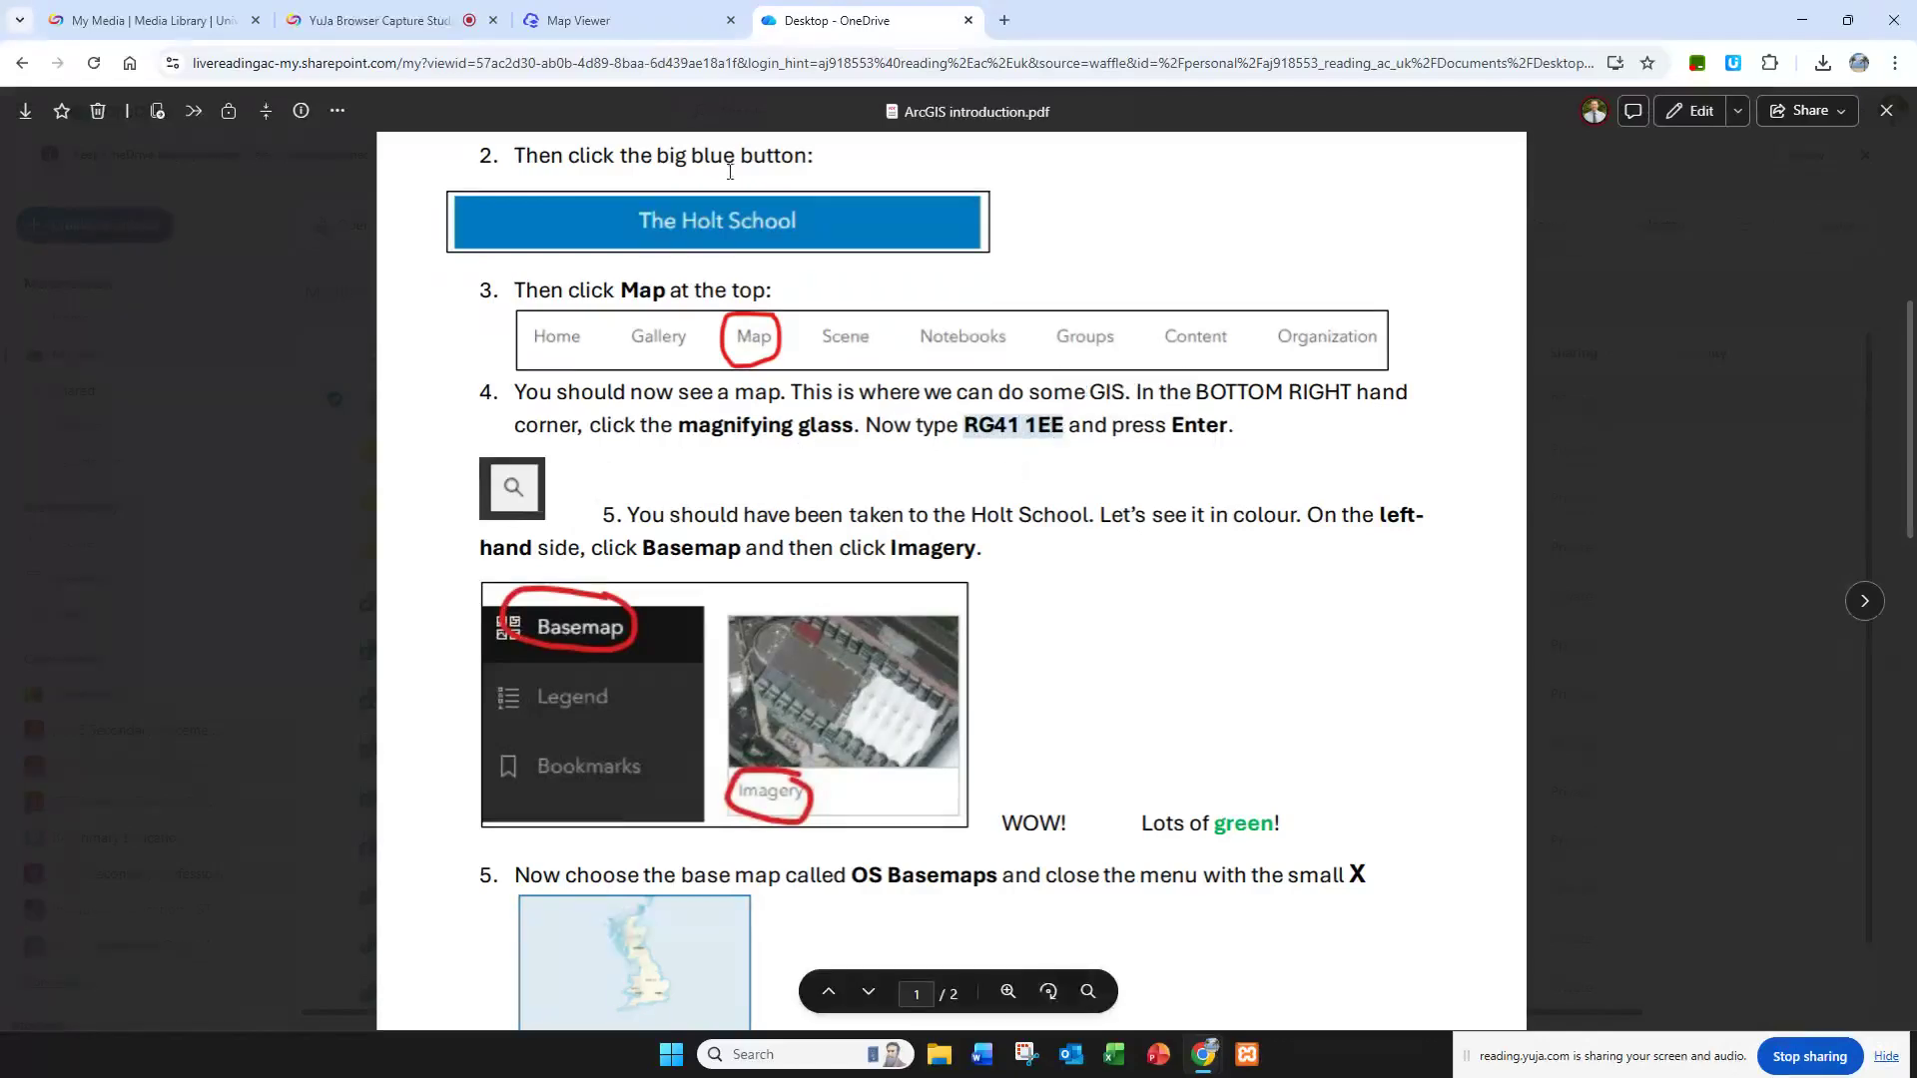
Step: Return to Map Viewer, search the map for postcode RG41 1EE, and close the search box and Layers pane
{"action": "left_click", "coordinate": [599, 19]}
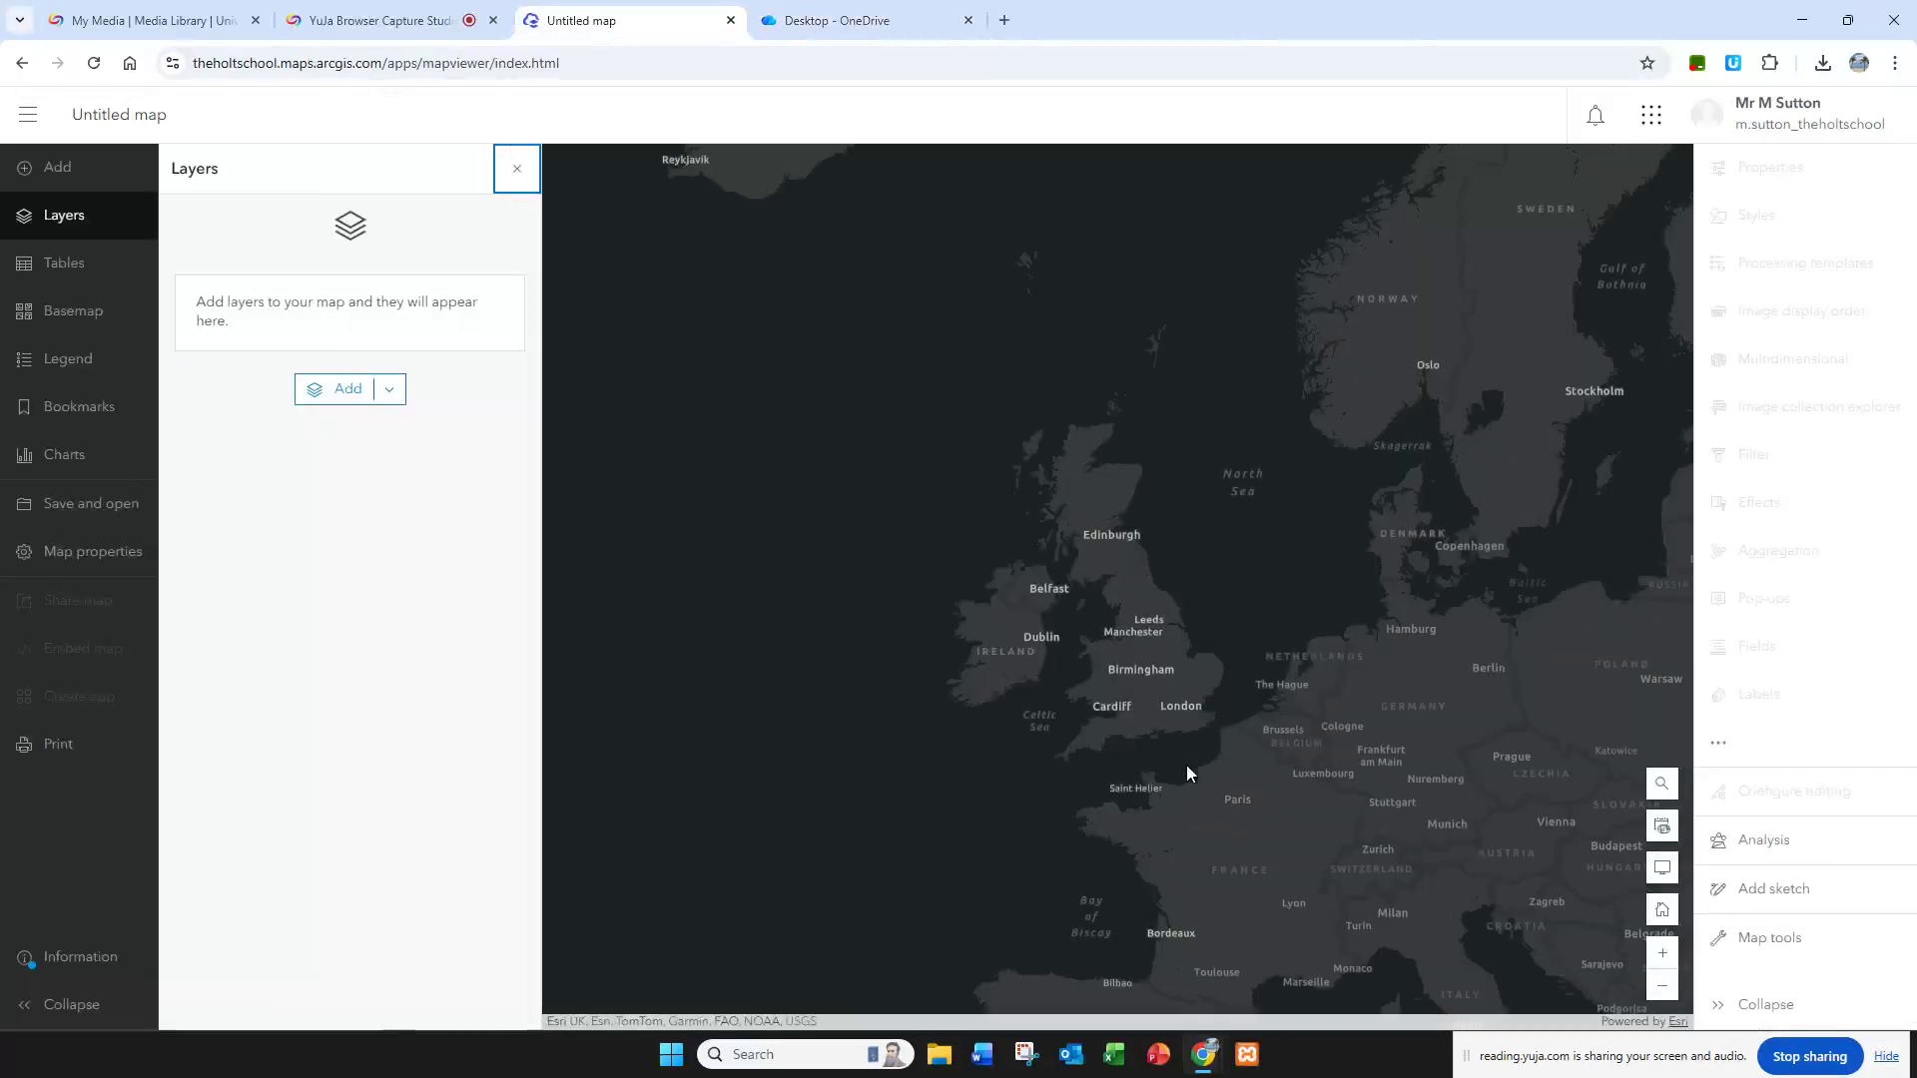
{"action": "left_click", "coordinate": [1662, 786]}
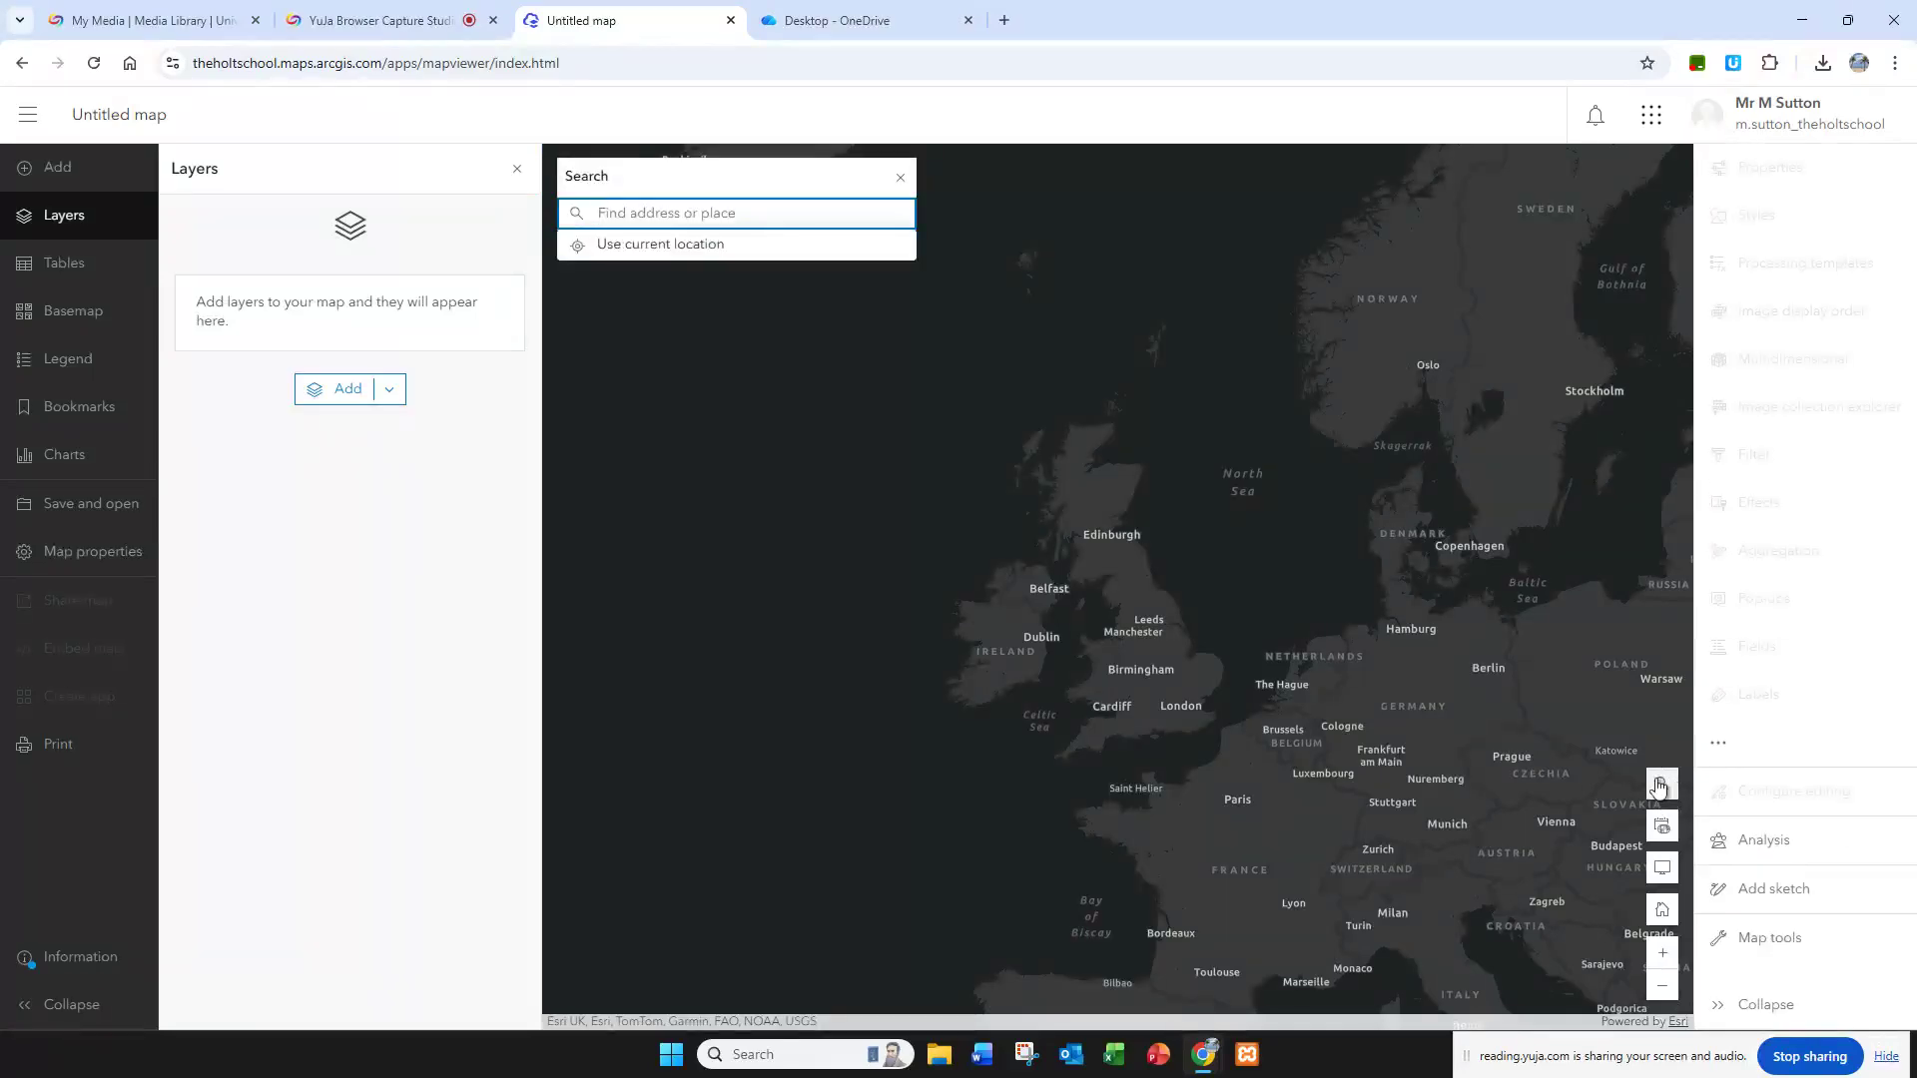
{"action": "type", "text": "RG41 1EE"}
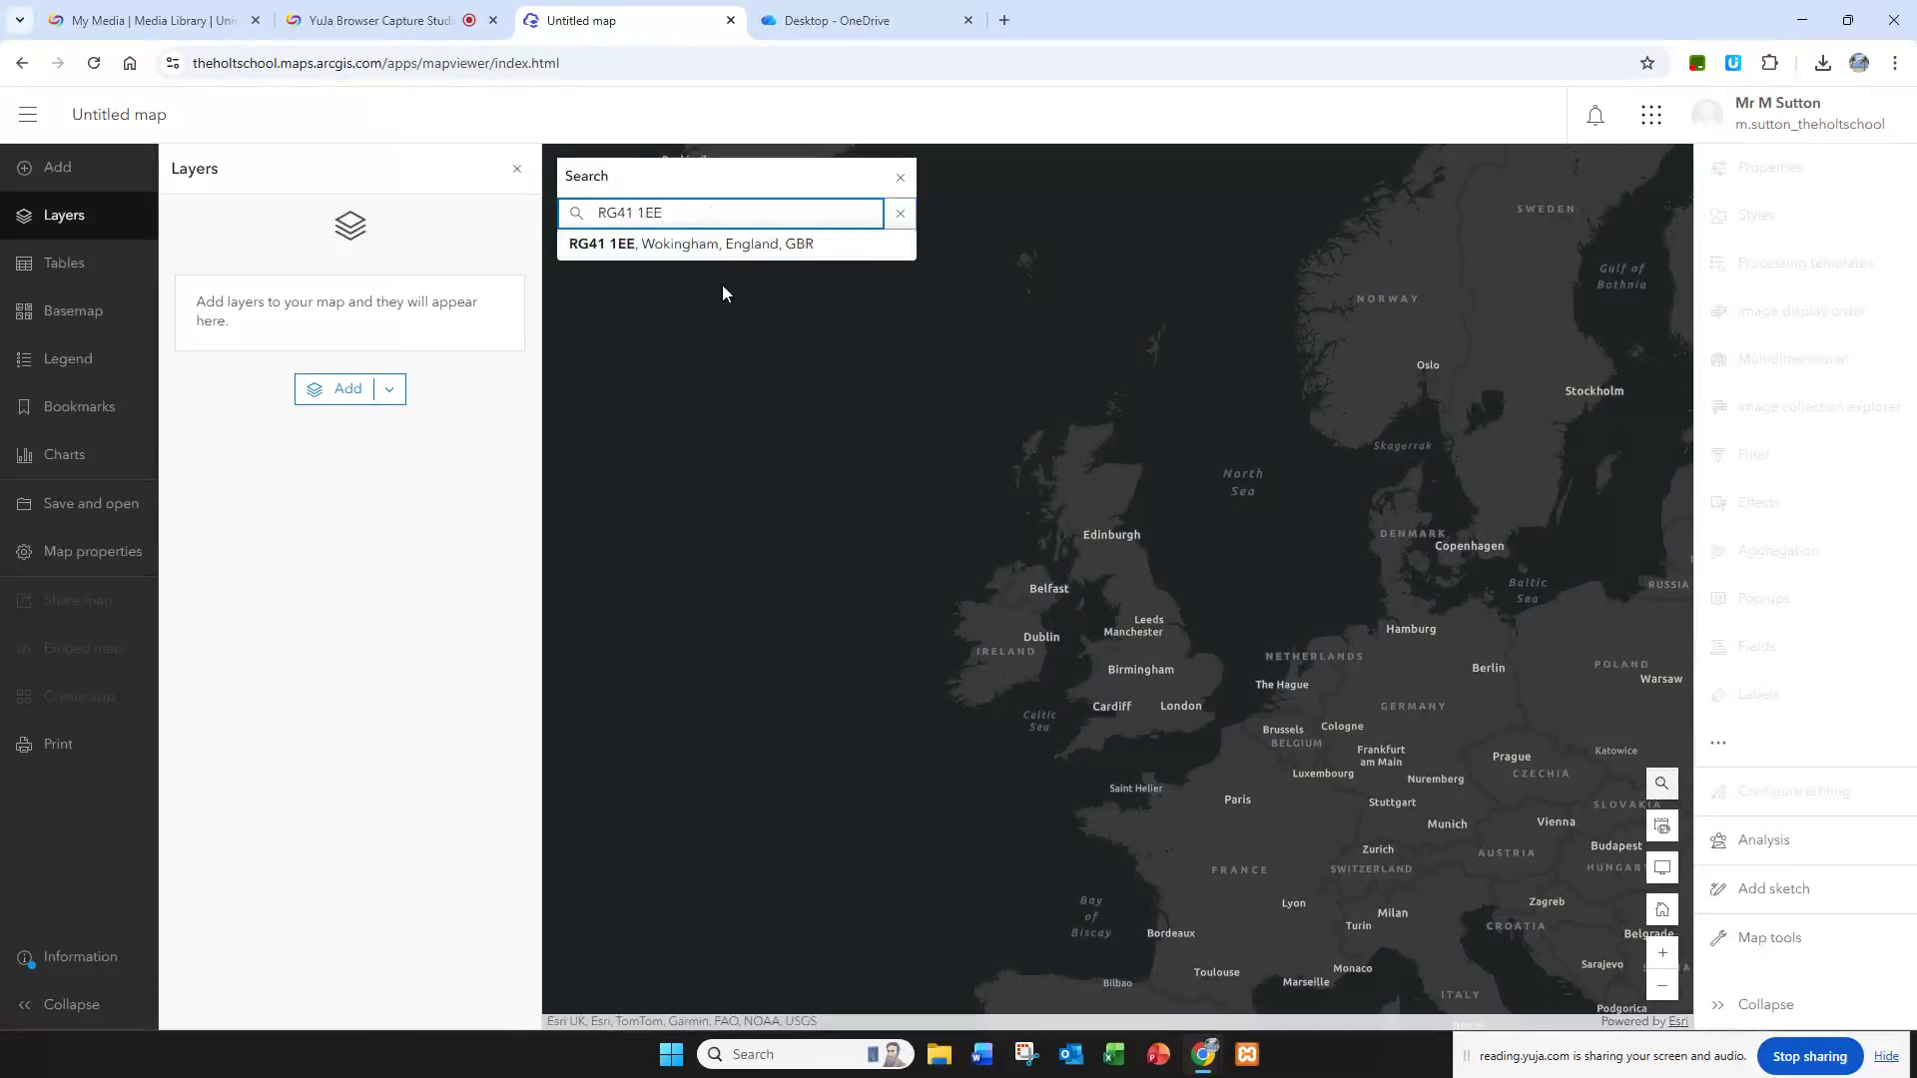
{"action": "key", "text": "Return"}
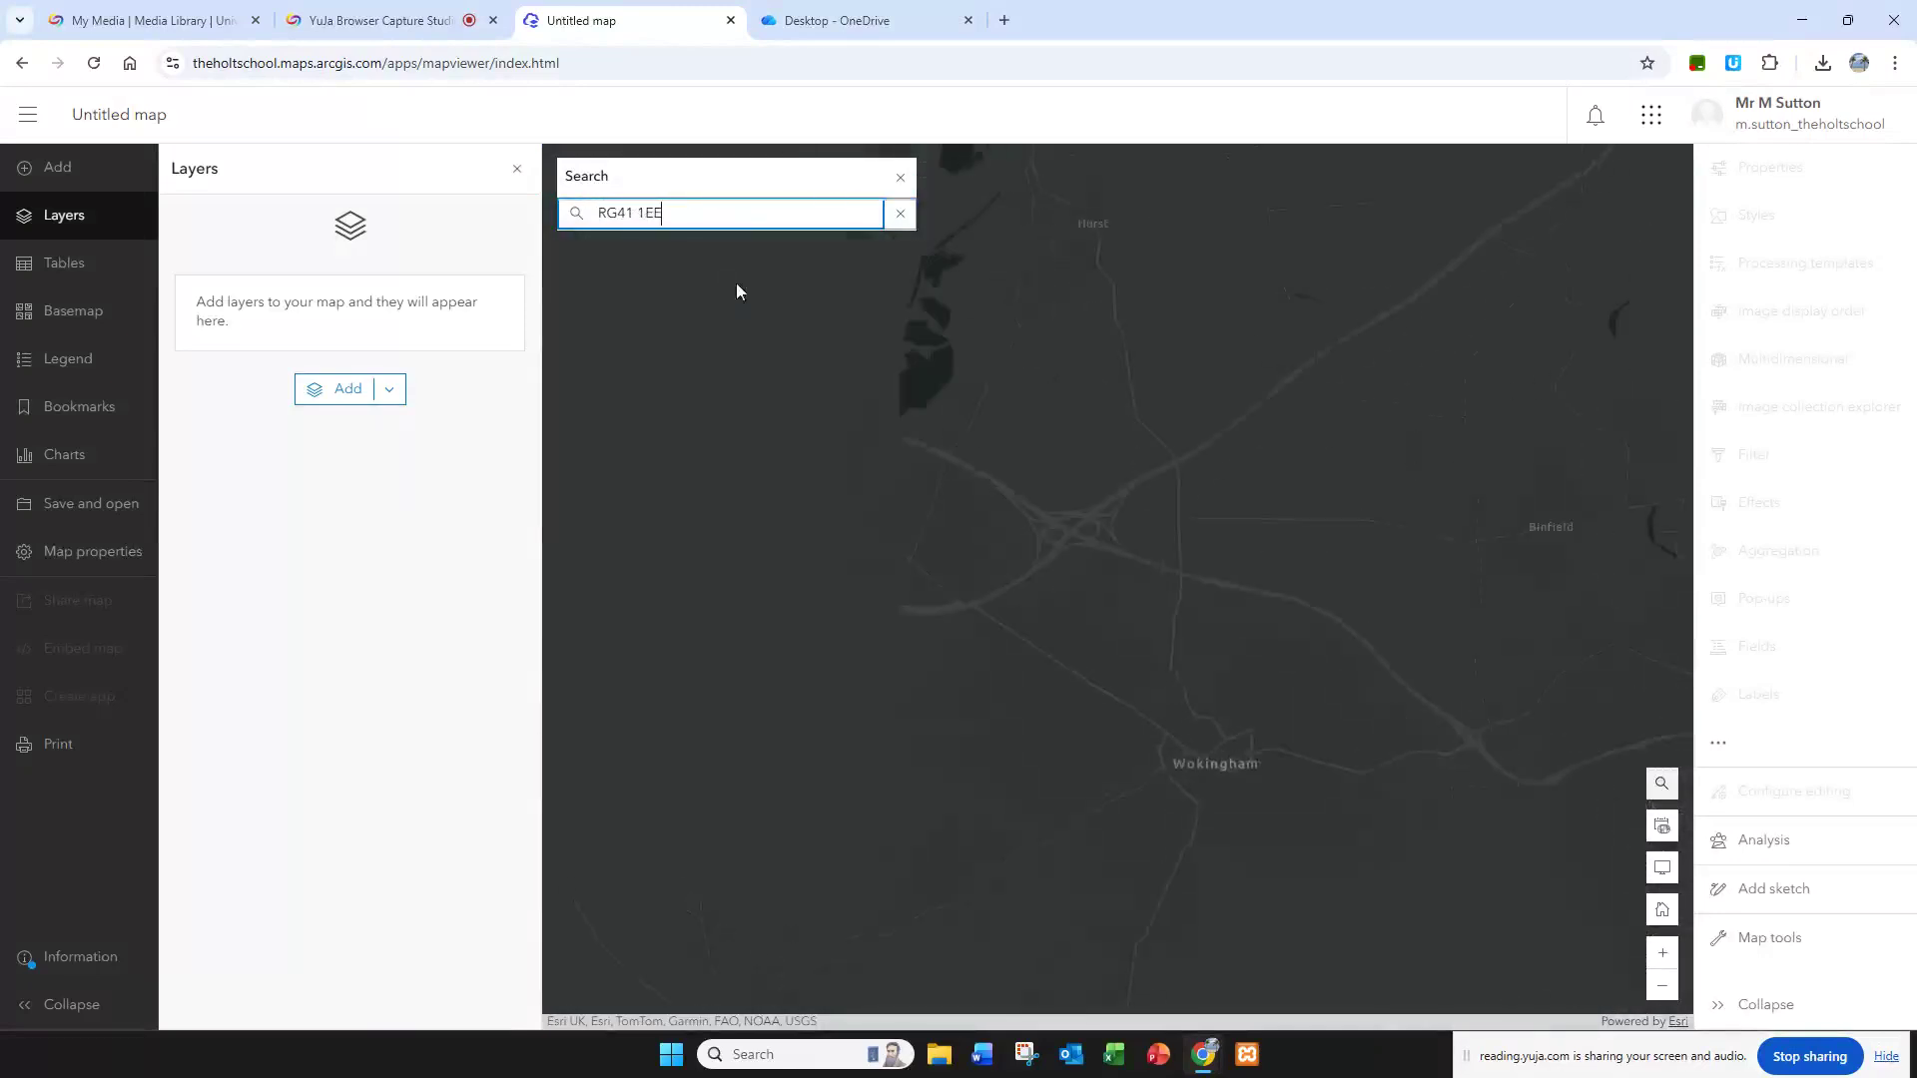
{"action": "left_click", "coordinate": [900, 176]}
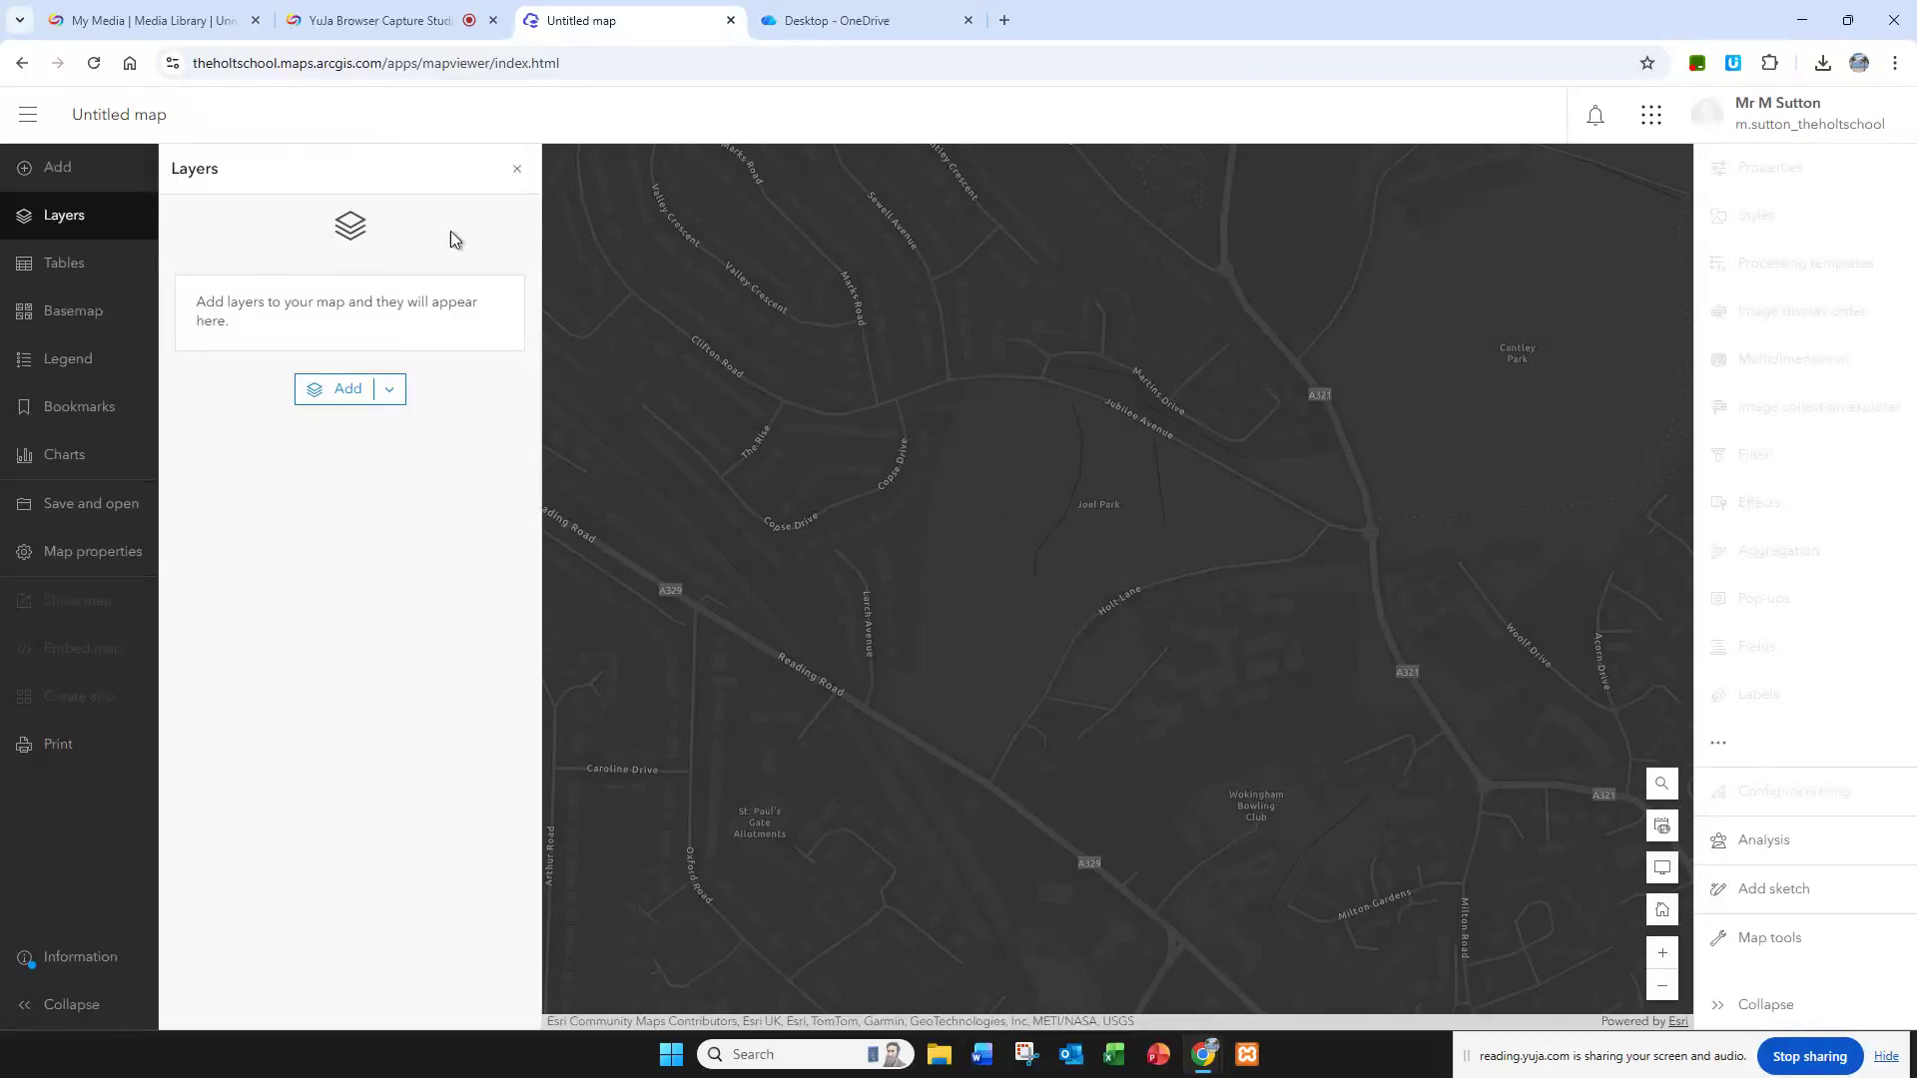
{"action": "left_click", "coordinate": [517, 172]}
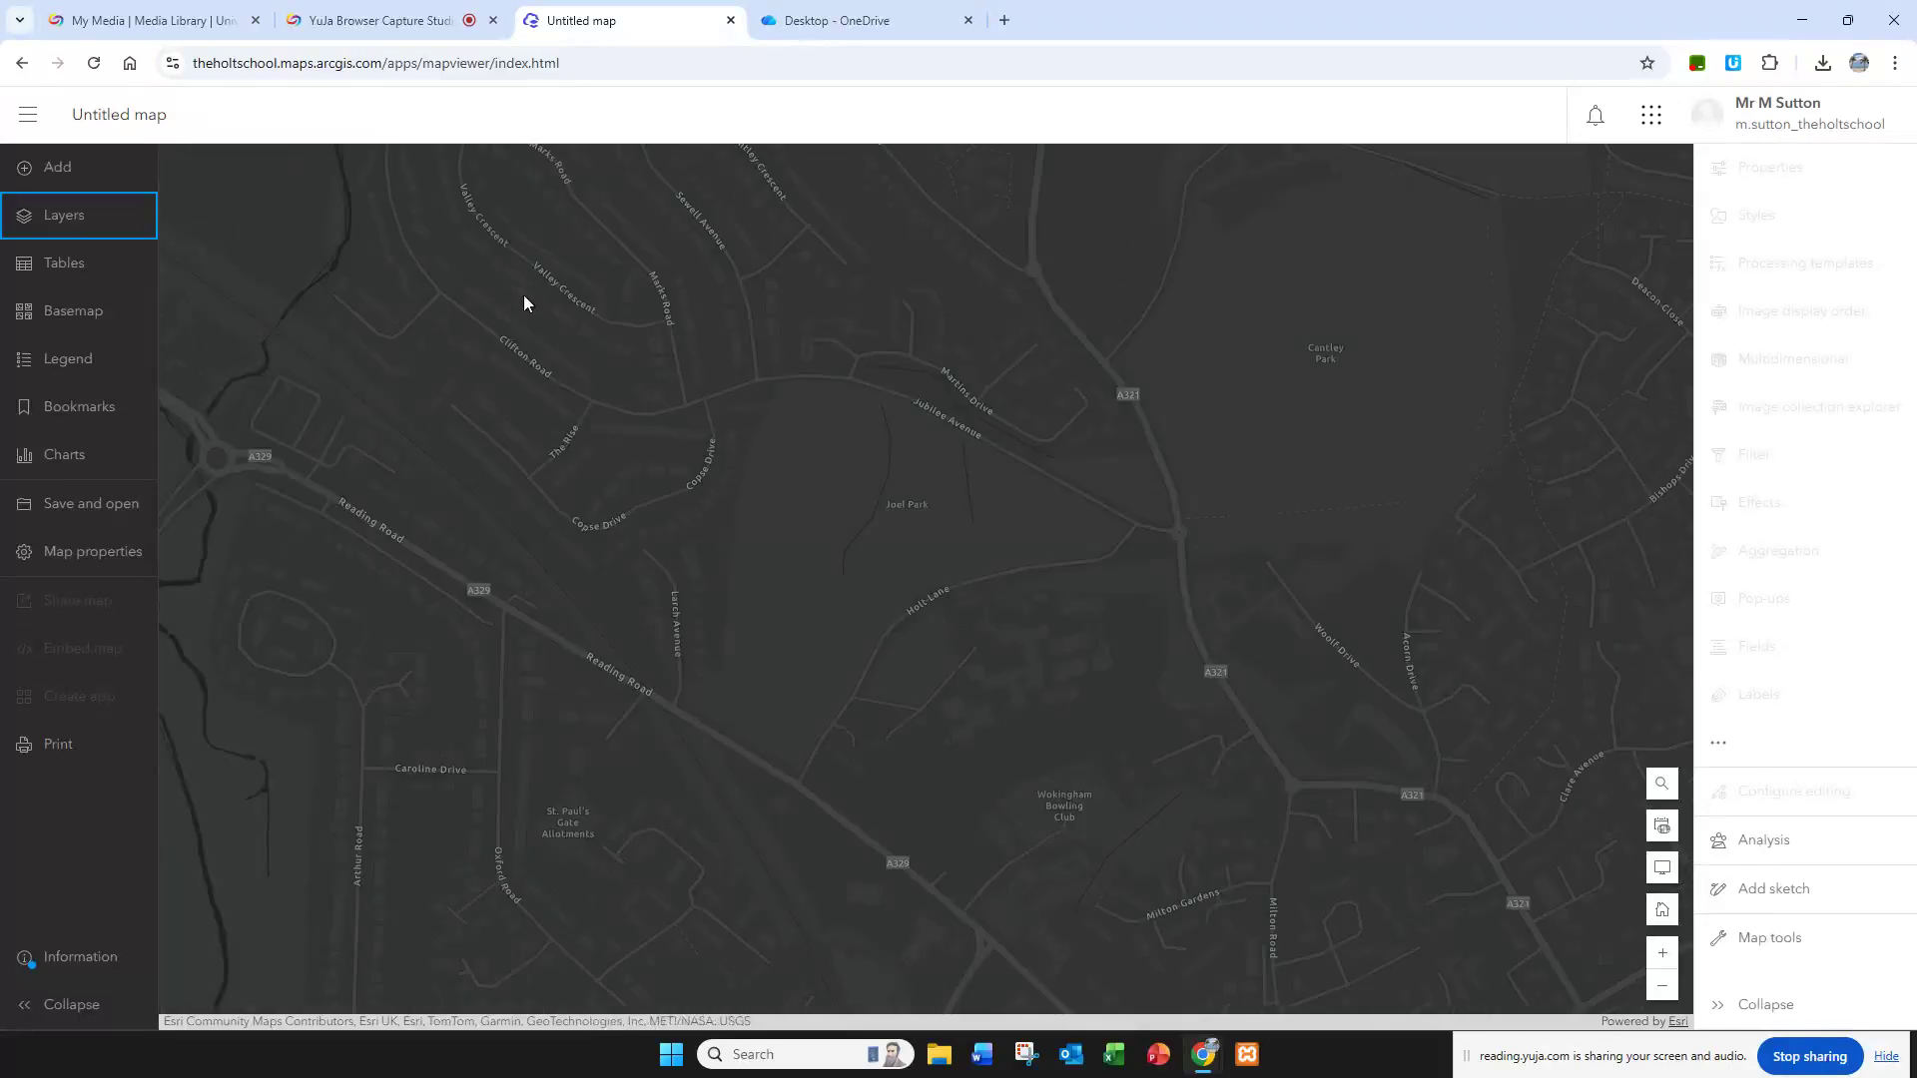
Step: Check the worksheet's colour map instruction and change the map's basemap to Imagery
{"action": "left_click", "coordinate": [794, 17]}
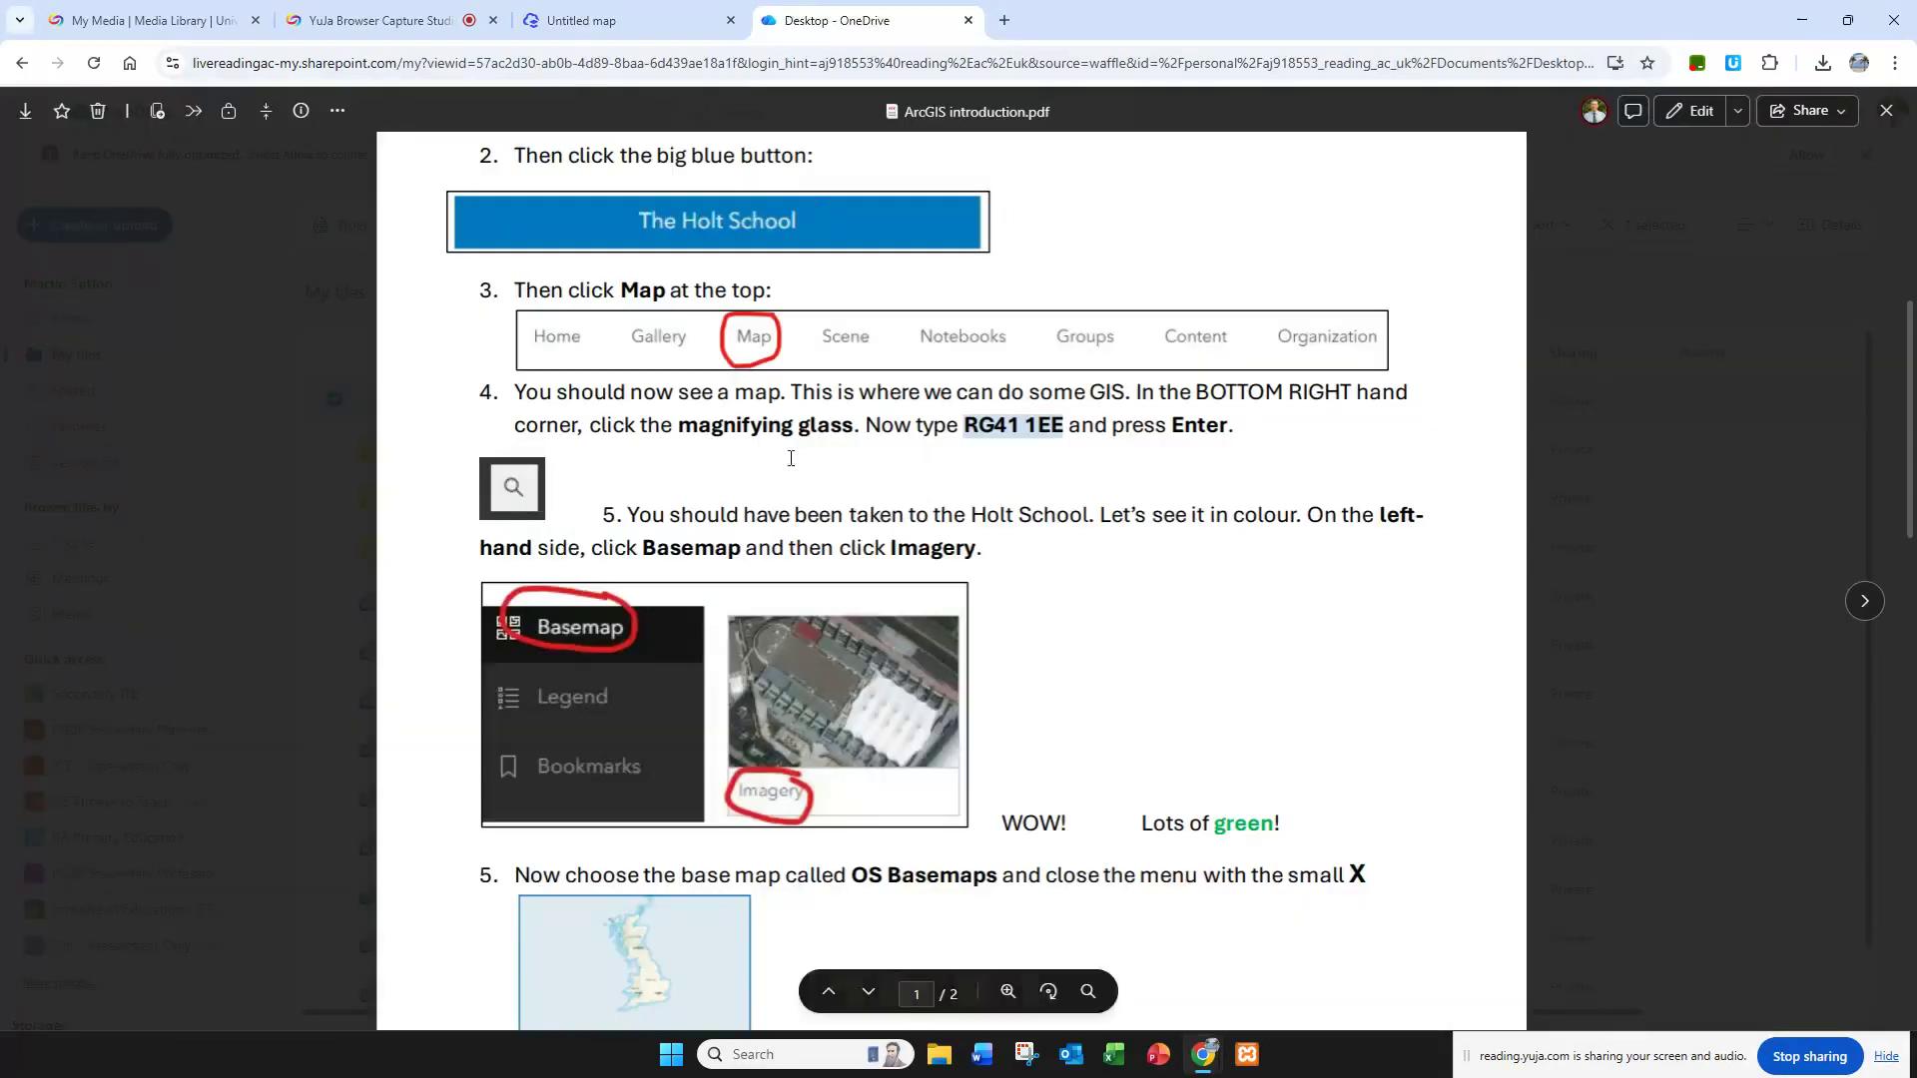
{"action": "scroll", "coordinate": [771, 491], "scroll_direction": "down", "scroll_amount": 3}
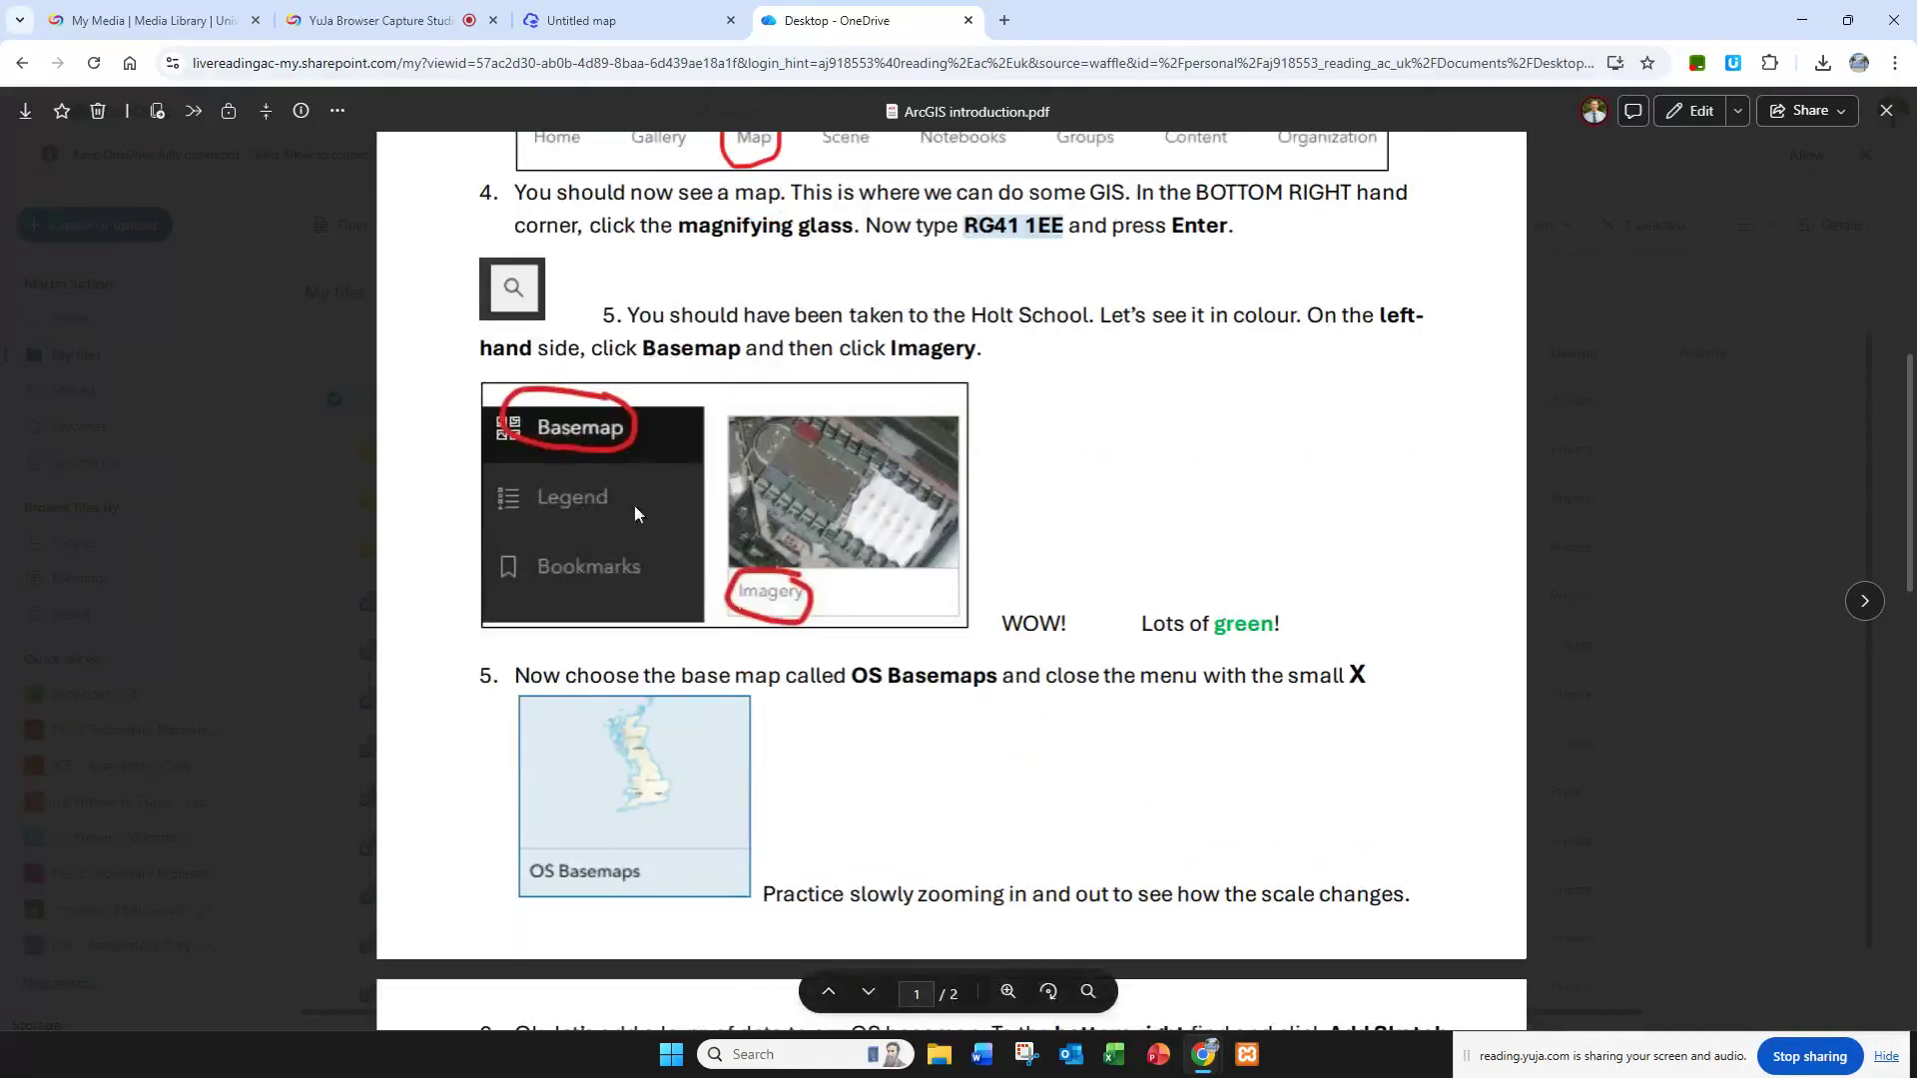
{"action": "left_click", "coordinate": [619, 20]}
{"action": "left_click", "coordinate": [77, 314]}
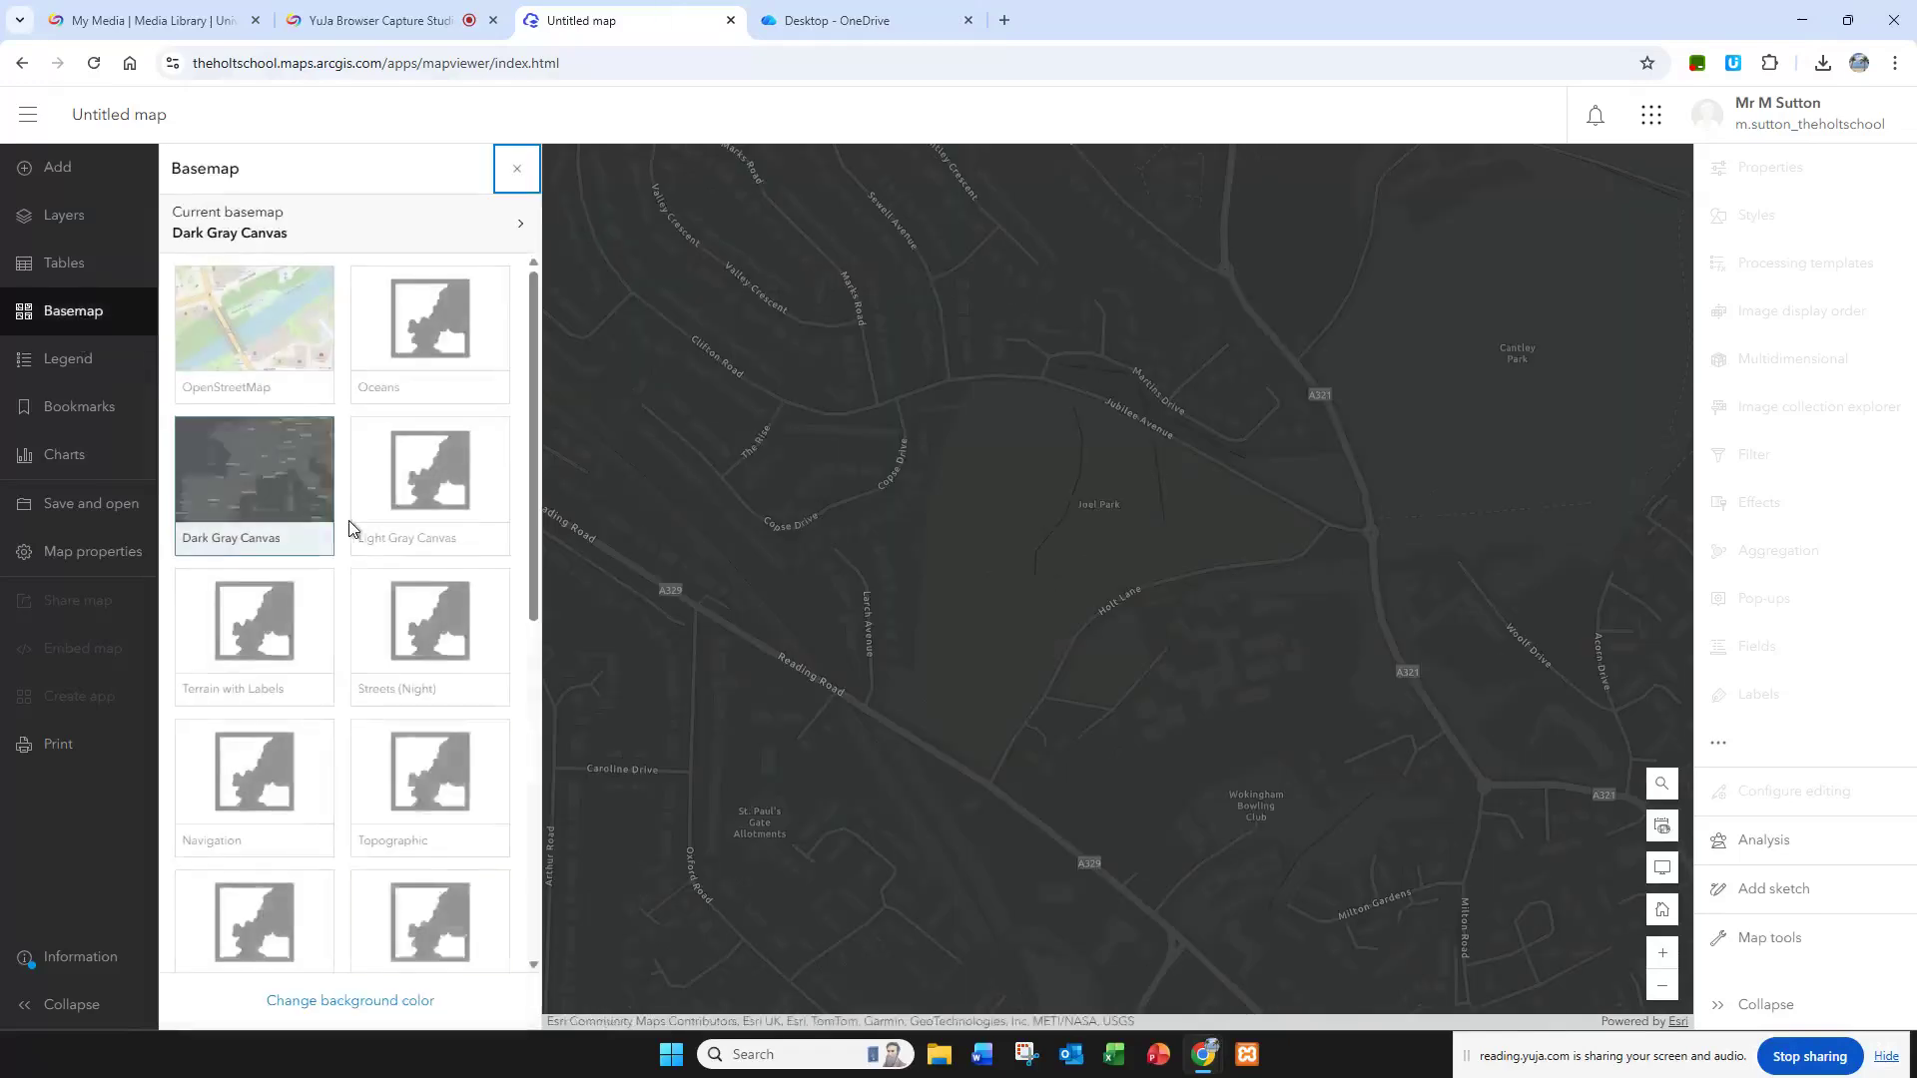
{"action": "scroll", "coordinate": [350, 530], "scroll_direction": "down", "scroll_amount": 5}
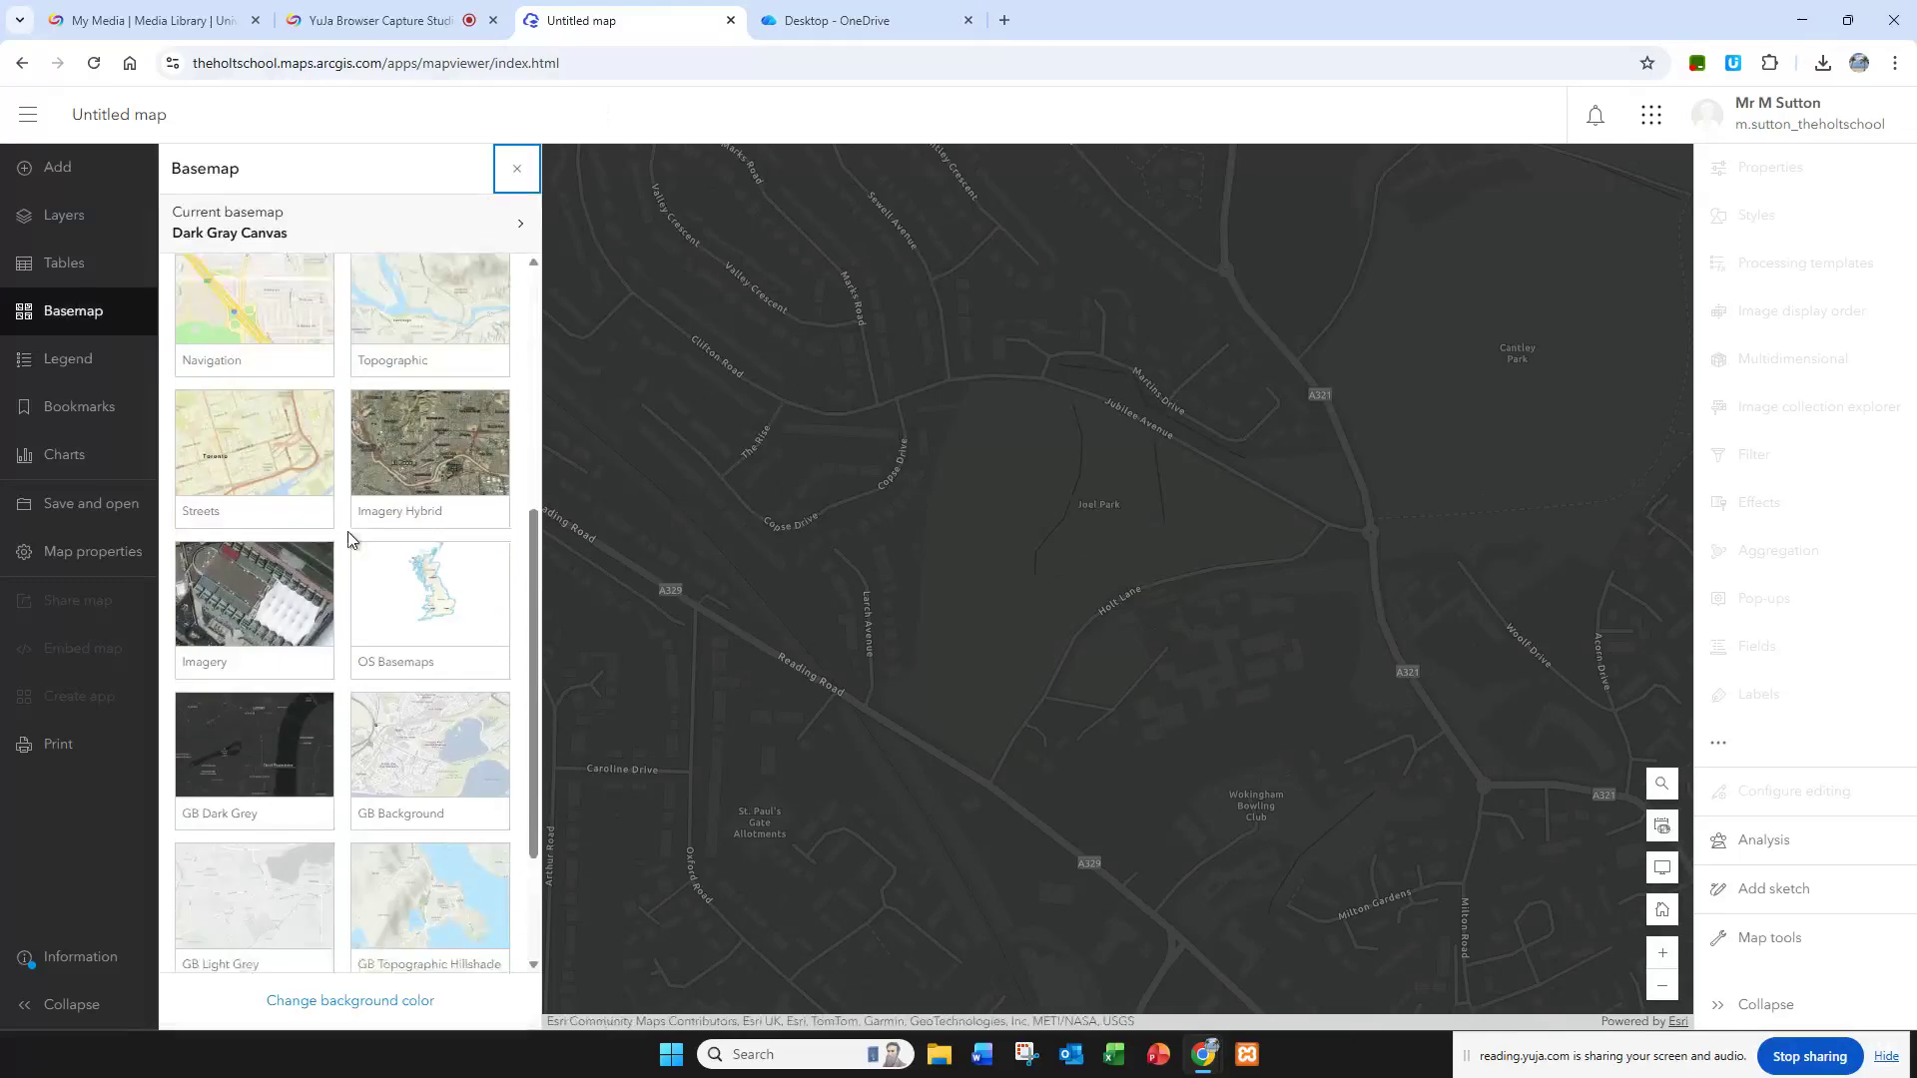
{"action": "left_click", "coordinate": [252, 597]}
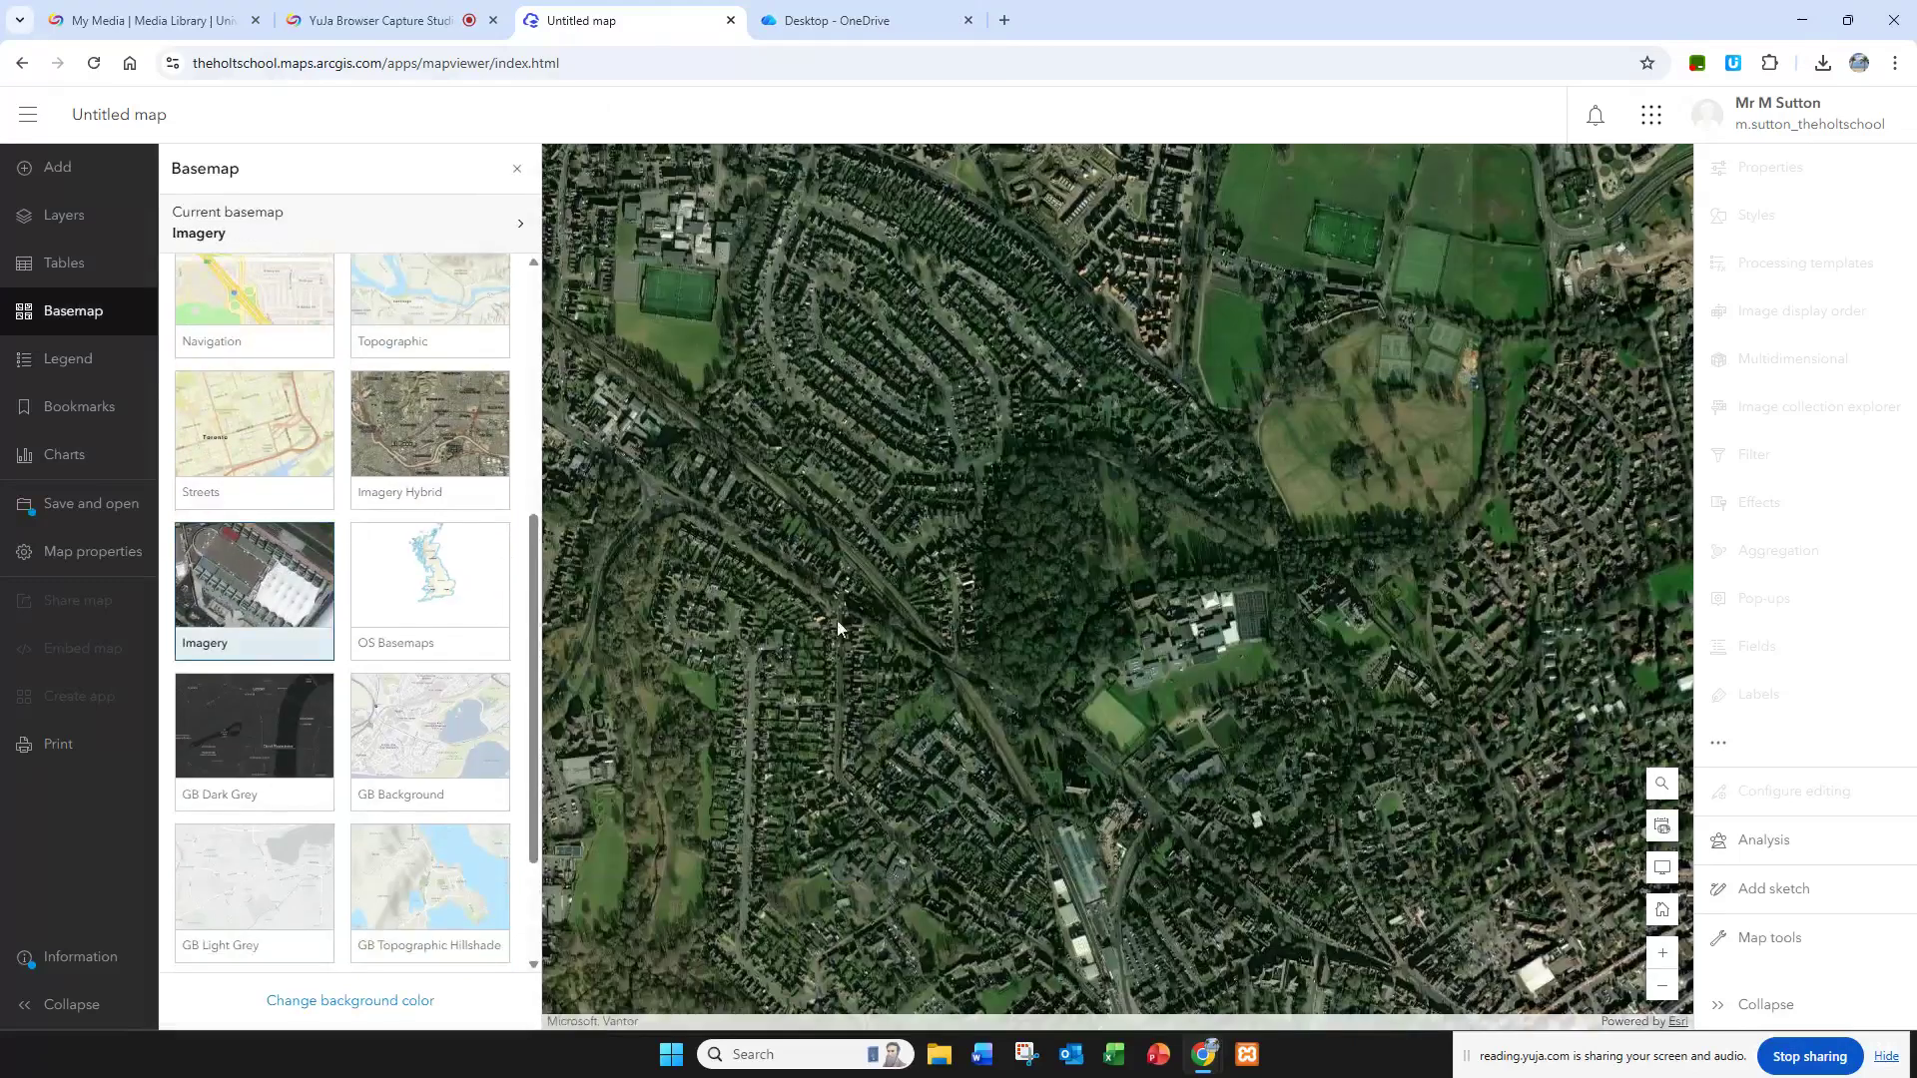
Step: Check the worksheet's next basemap instruction, set the map's basemap to OS Basemaps, and close the basemap gallery
{"action": "left_click", "coordinate": [849, 20]}
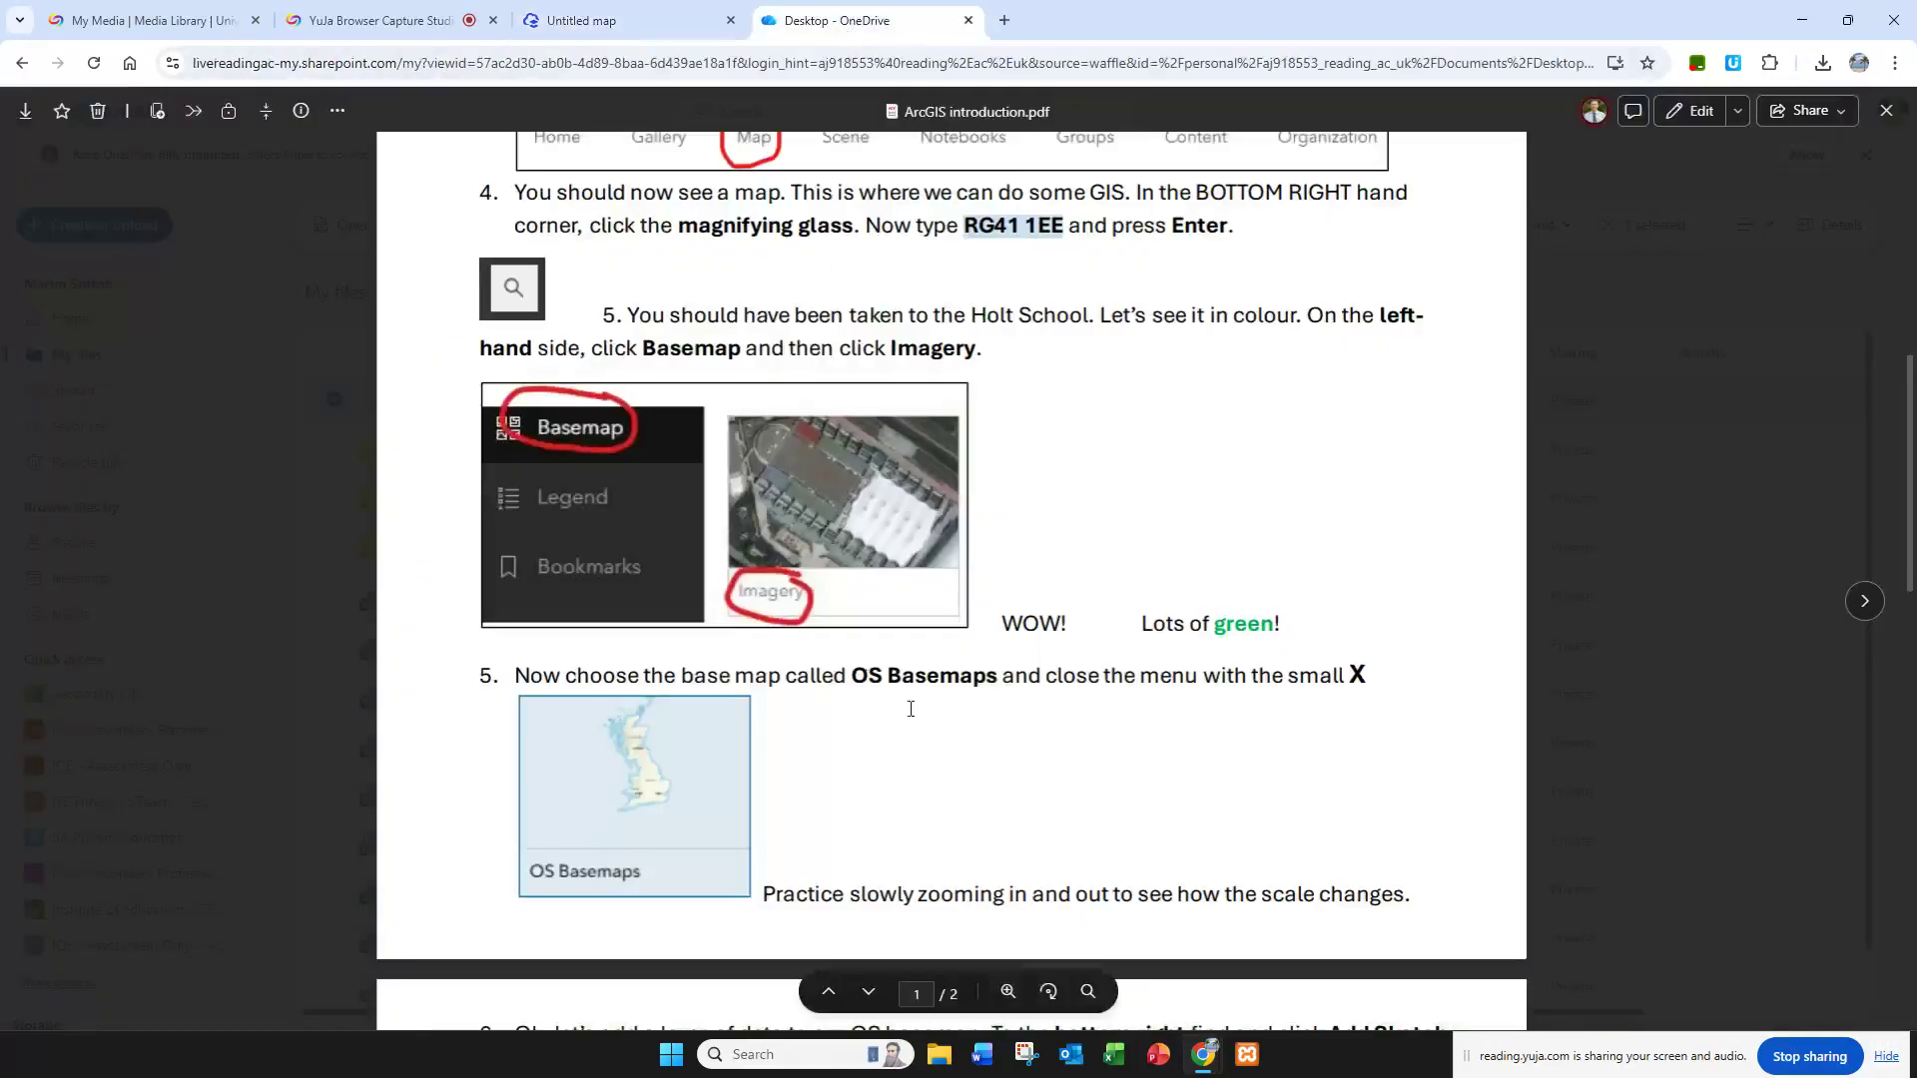
{"action": "scroll", "coordinate": [799, 694], "scroll_direction": "down", "scroll_amount": 1}
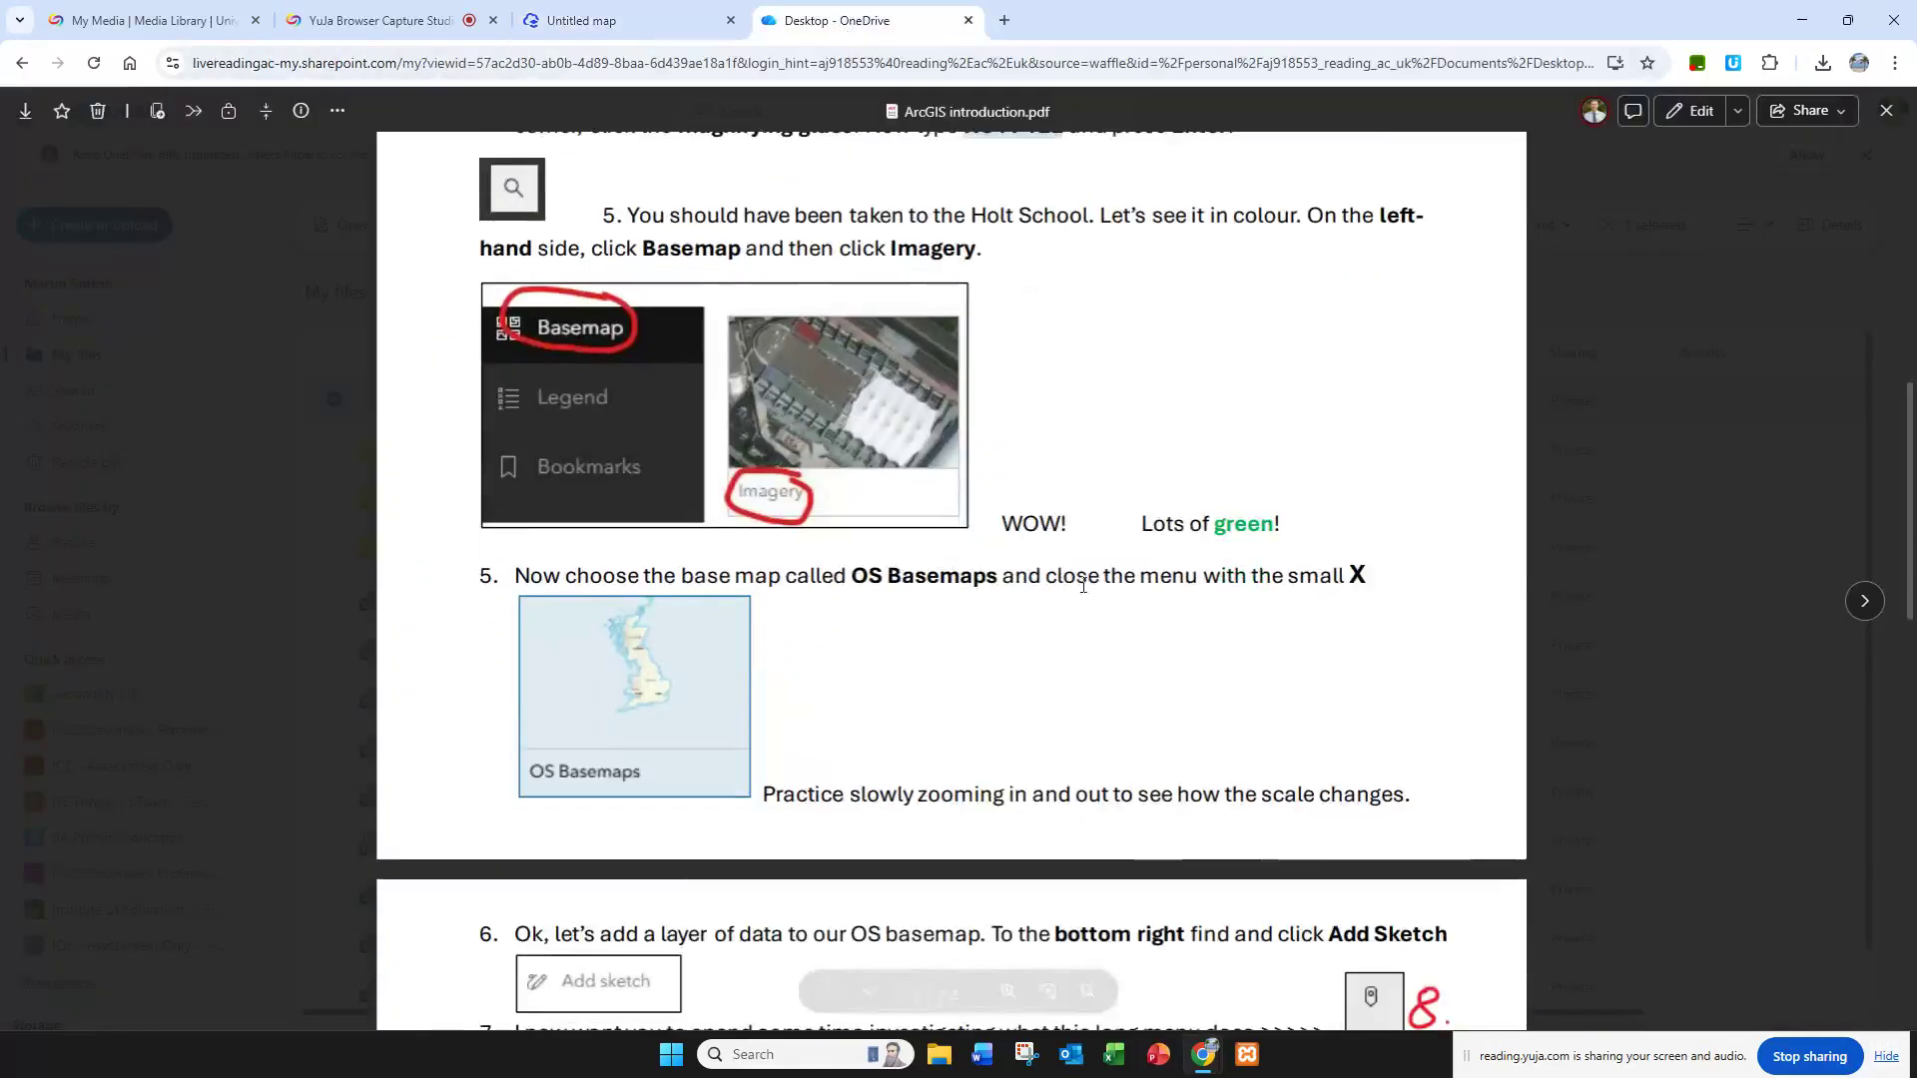
{"action": "left_click", "coordinate": [619, 20]}
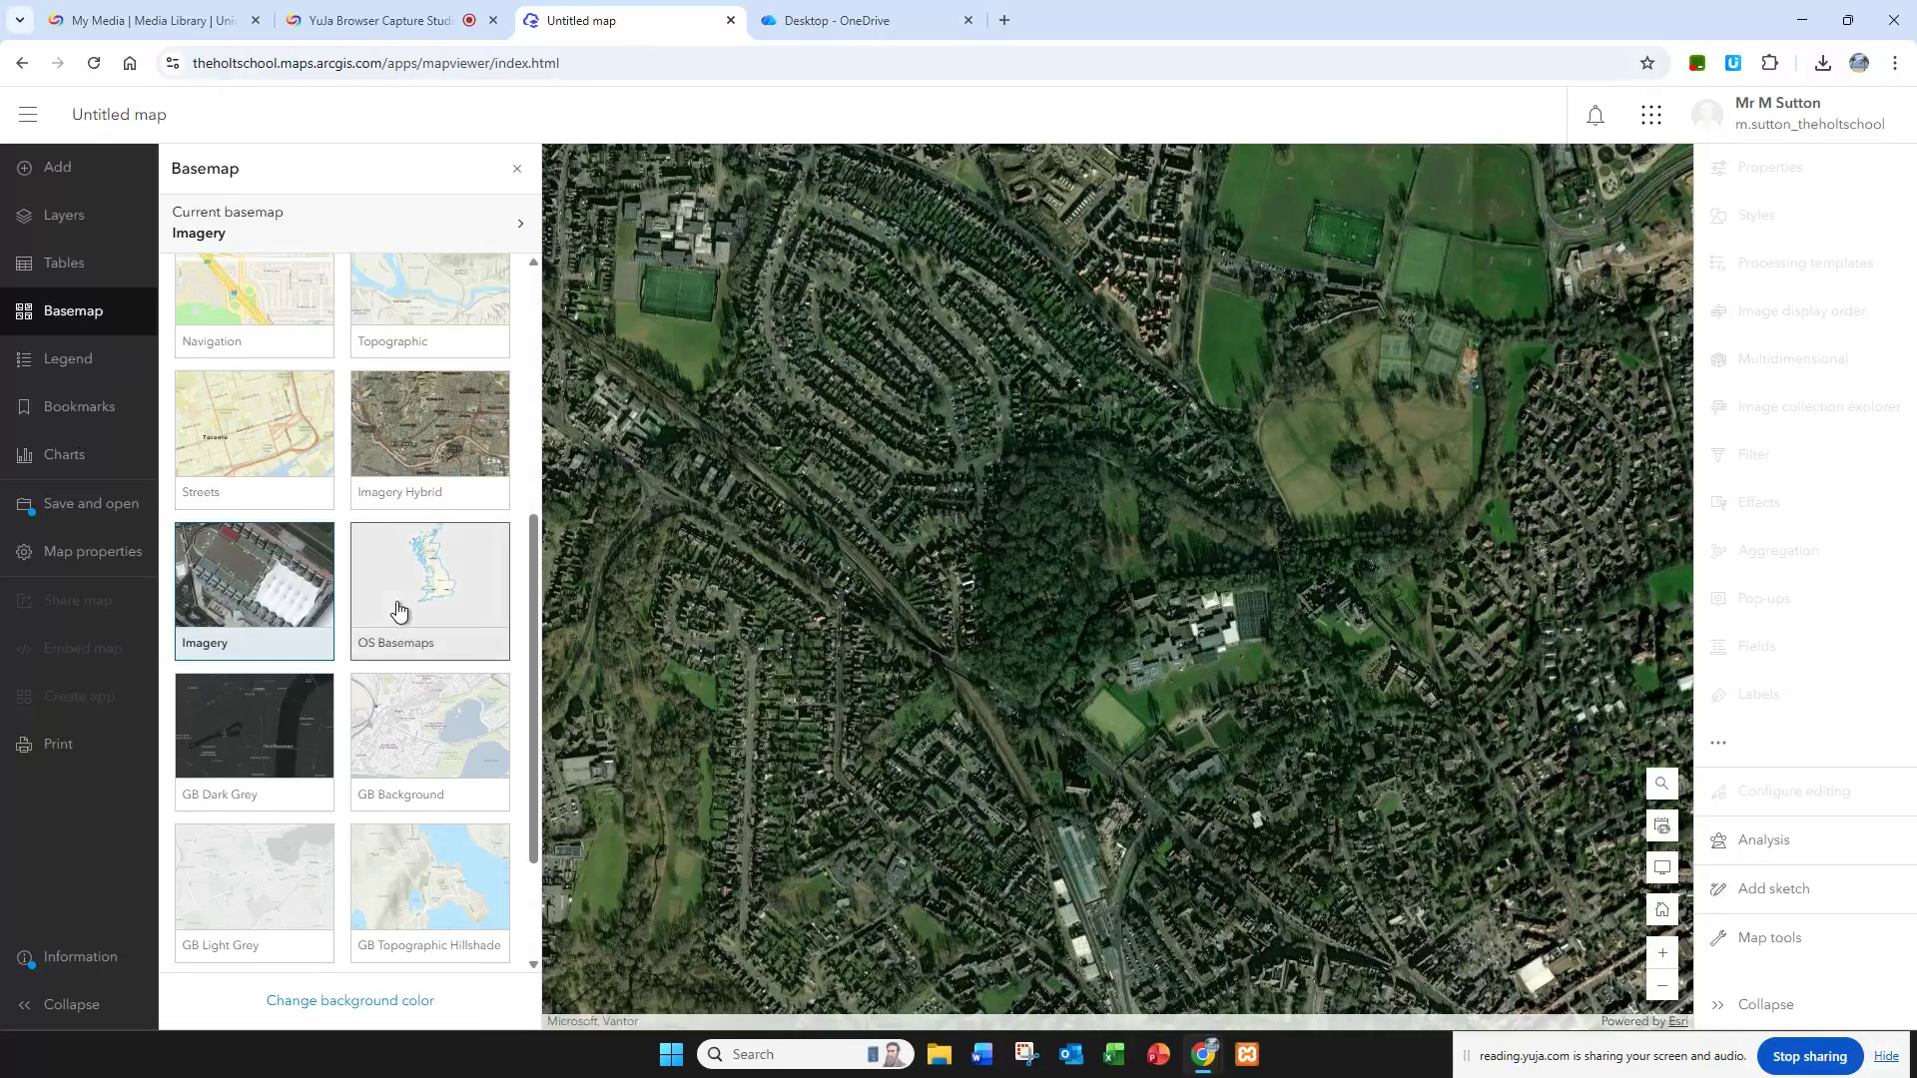
{"action": "scroll", "coordinate": [399, 614], "scroll_direction": "up", "scroll_amount": 2}
{"action": "scroll", "coordinate": [419, 639], "scroll_direction": "down", "scroll_amount": 1}
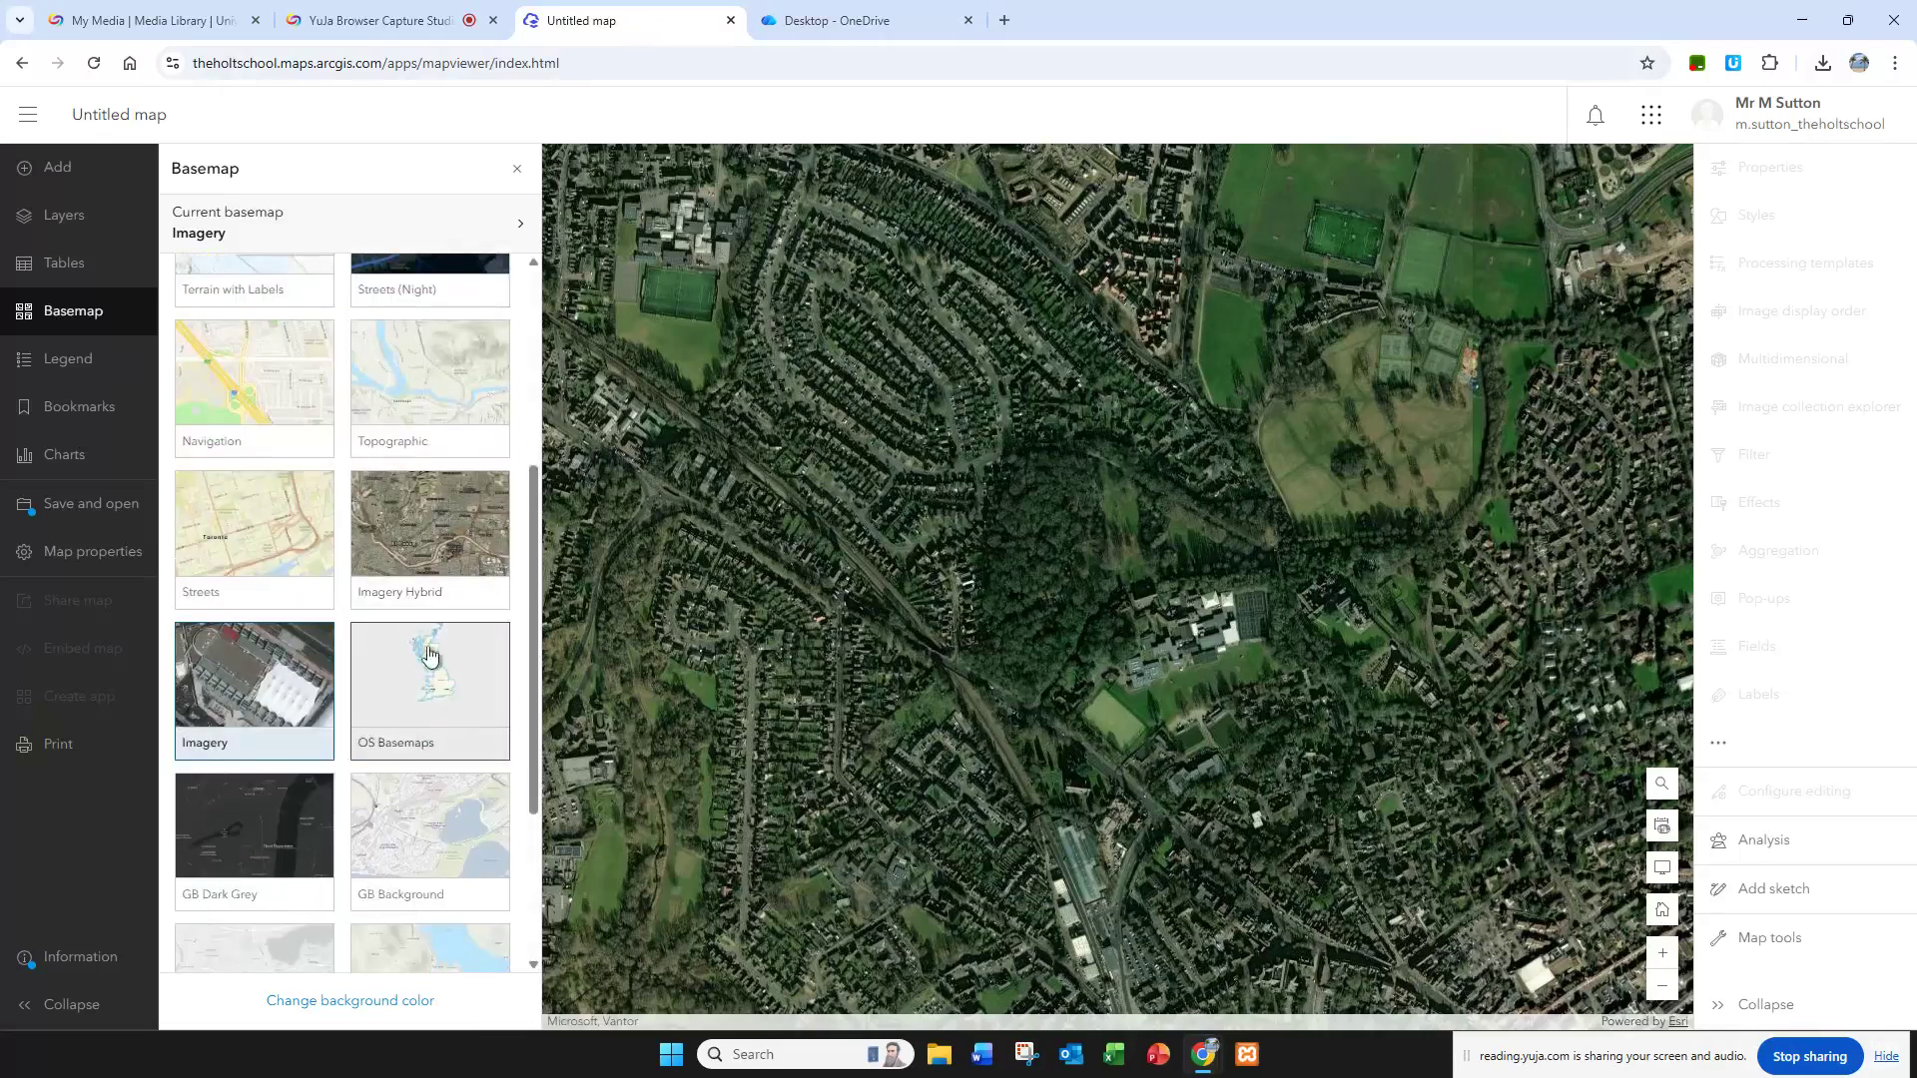
{"action": "left_click", "coordinate": [435, 689]}
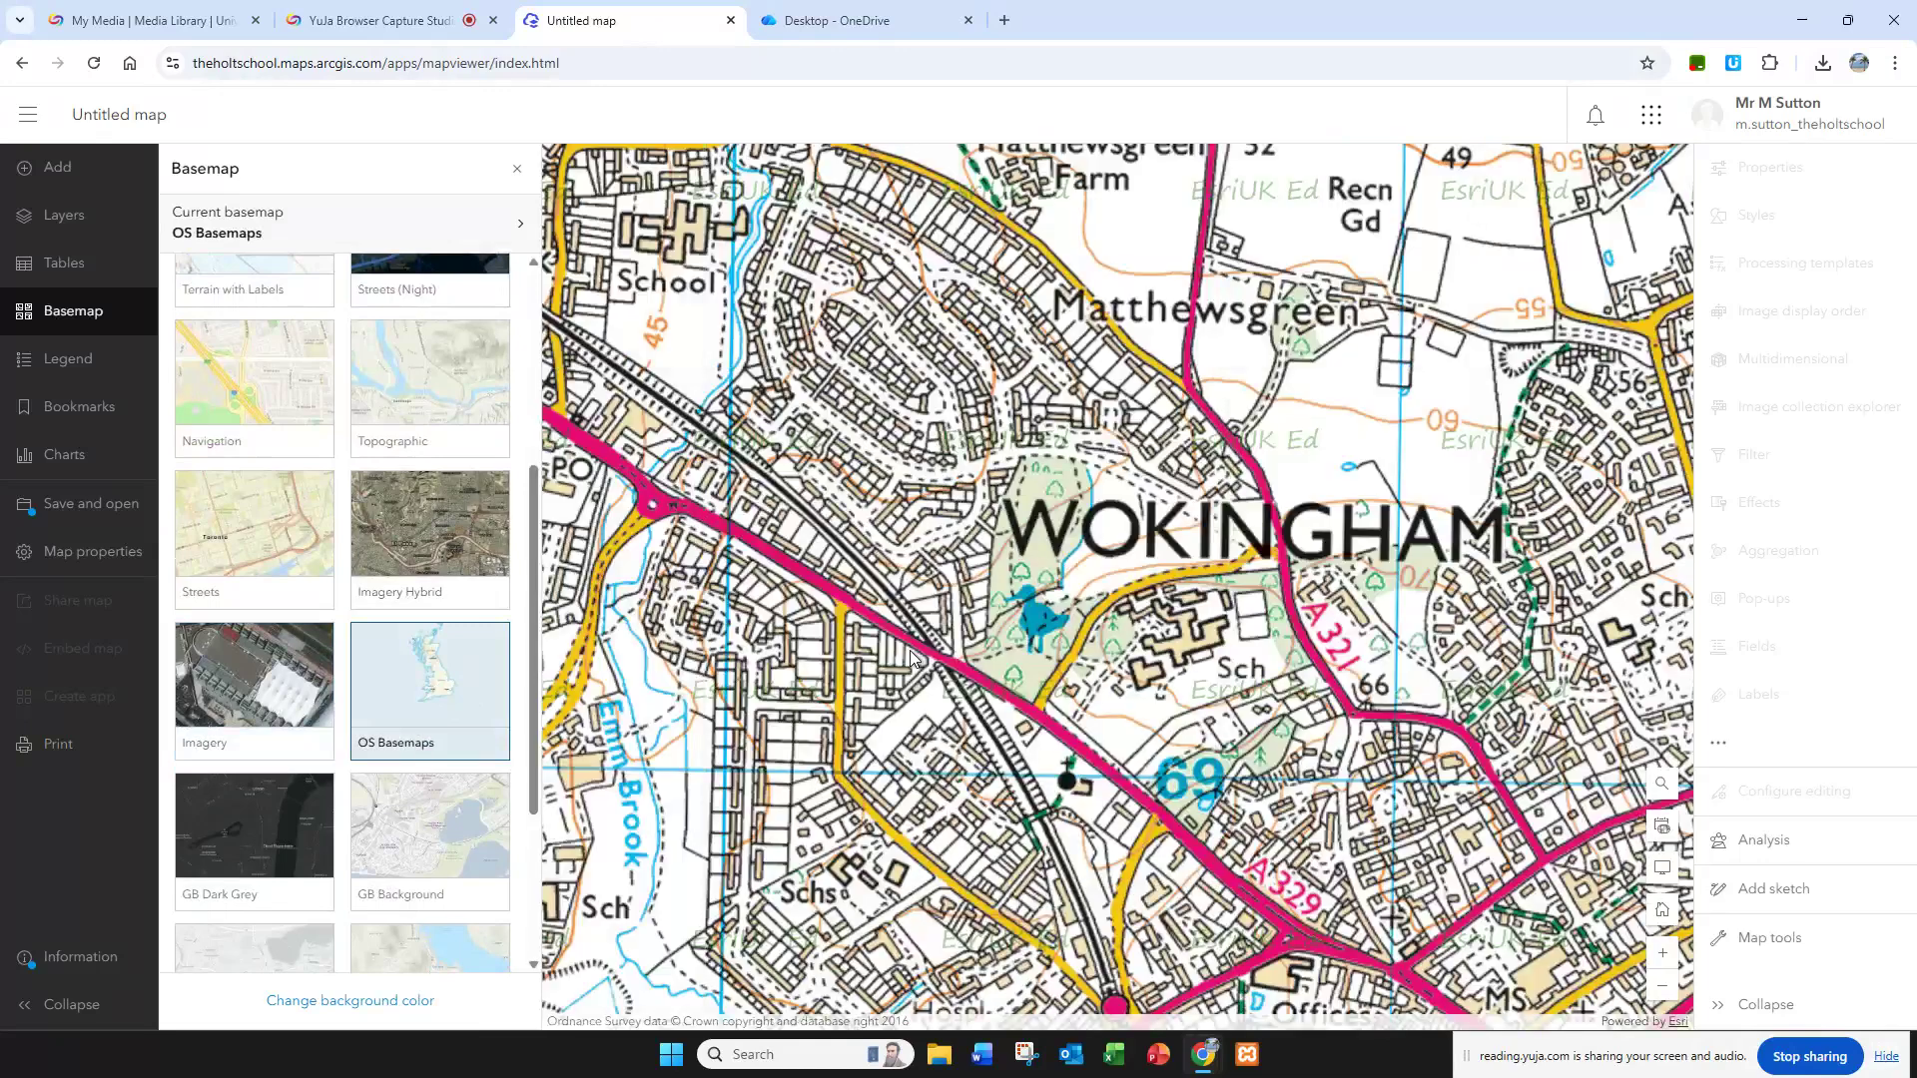
{"action": "left_click_drag", "start_coordinate": [1231, 592], "coordinate": [1060, 535]}
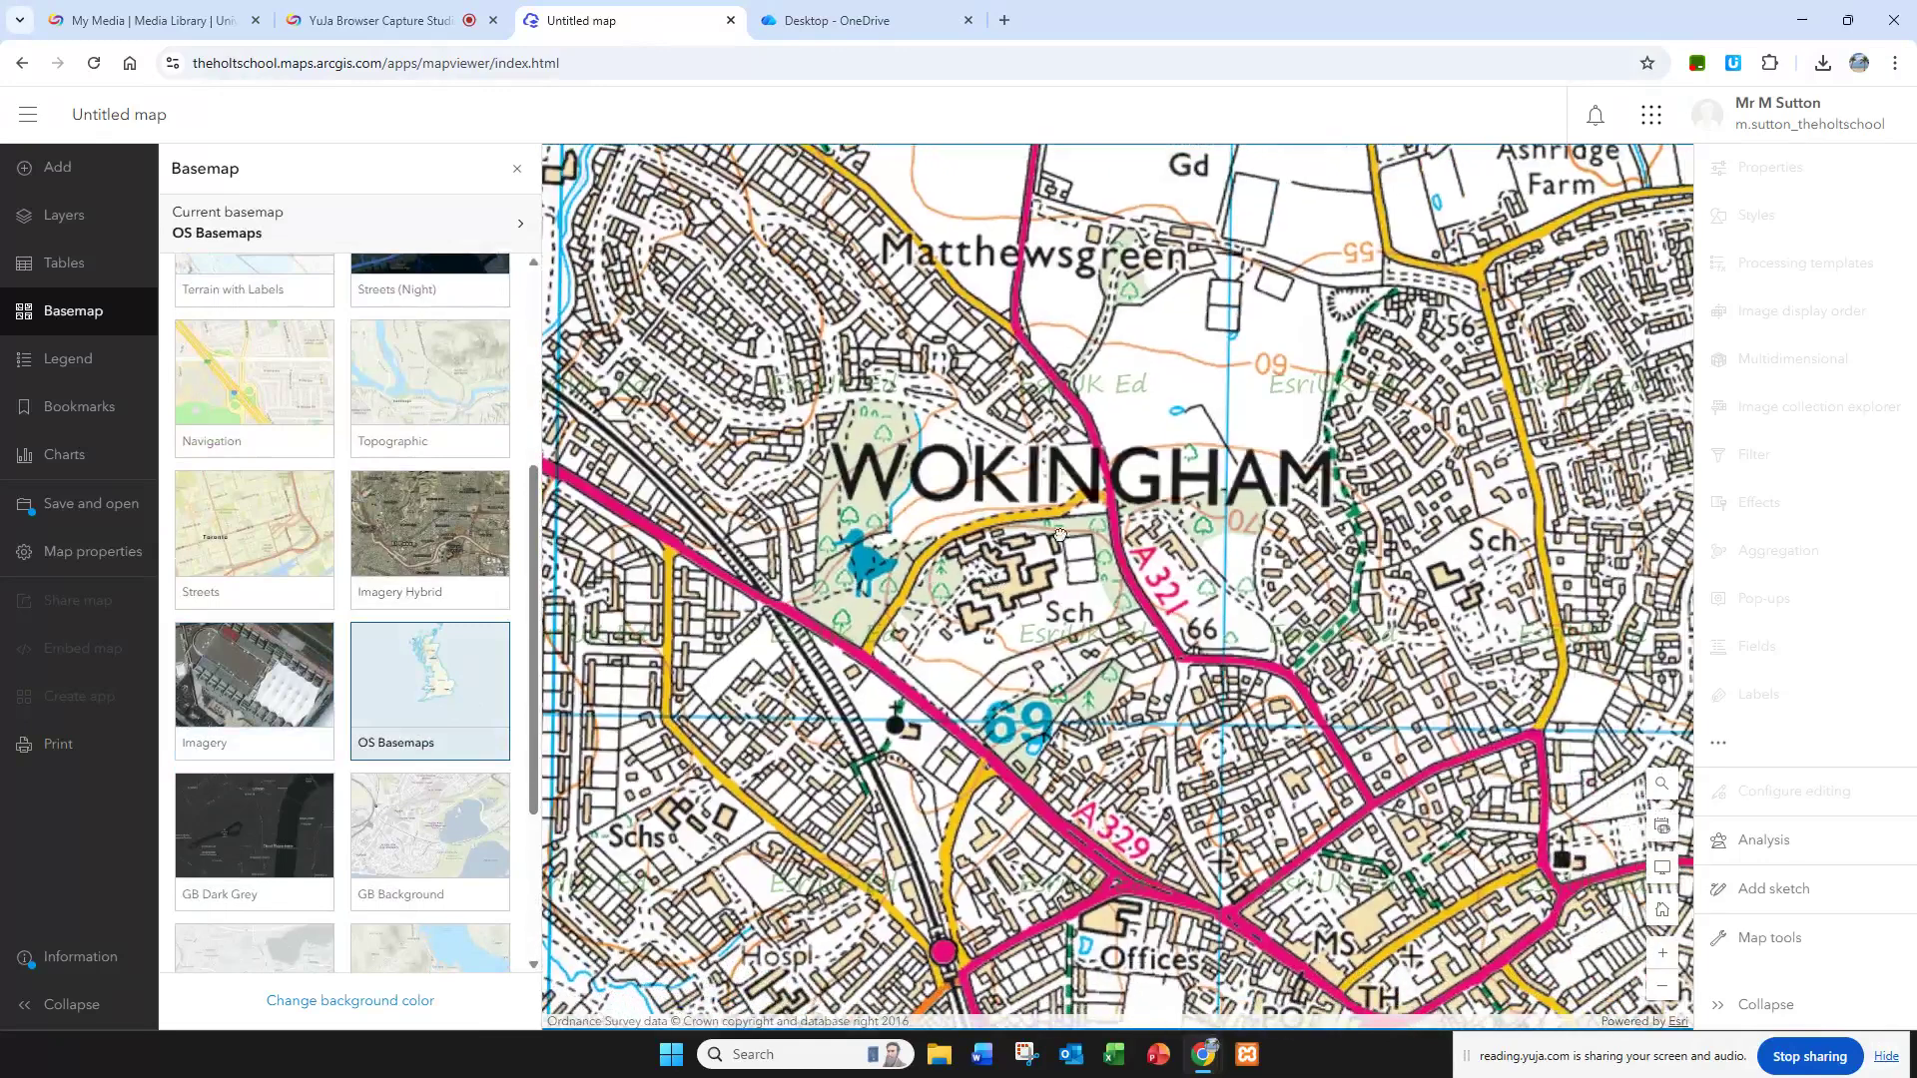
{"action": "left_click", "coordinate": [515, 171]}
Step: Following the worksheet's zooming instruction, examine how the OS map's scale and detail change between Wokingham and the wider Reading and Bracknell area
{"action": "left_click", "coordinate": [903, 21]}
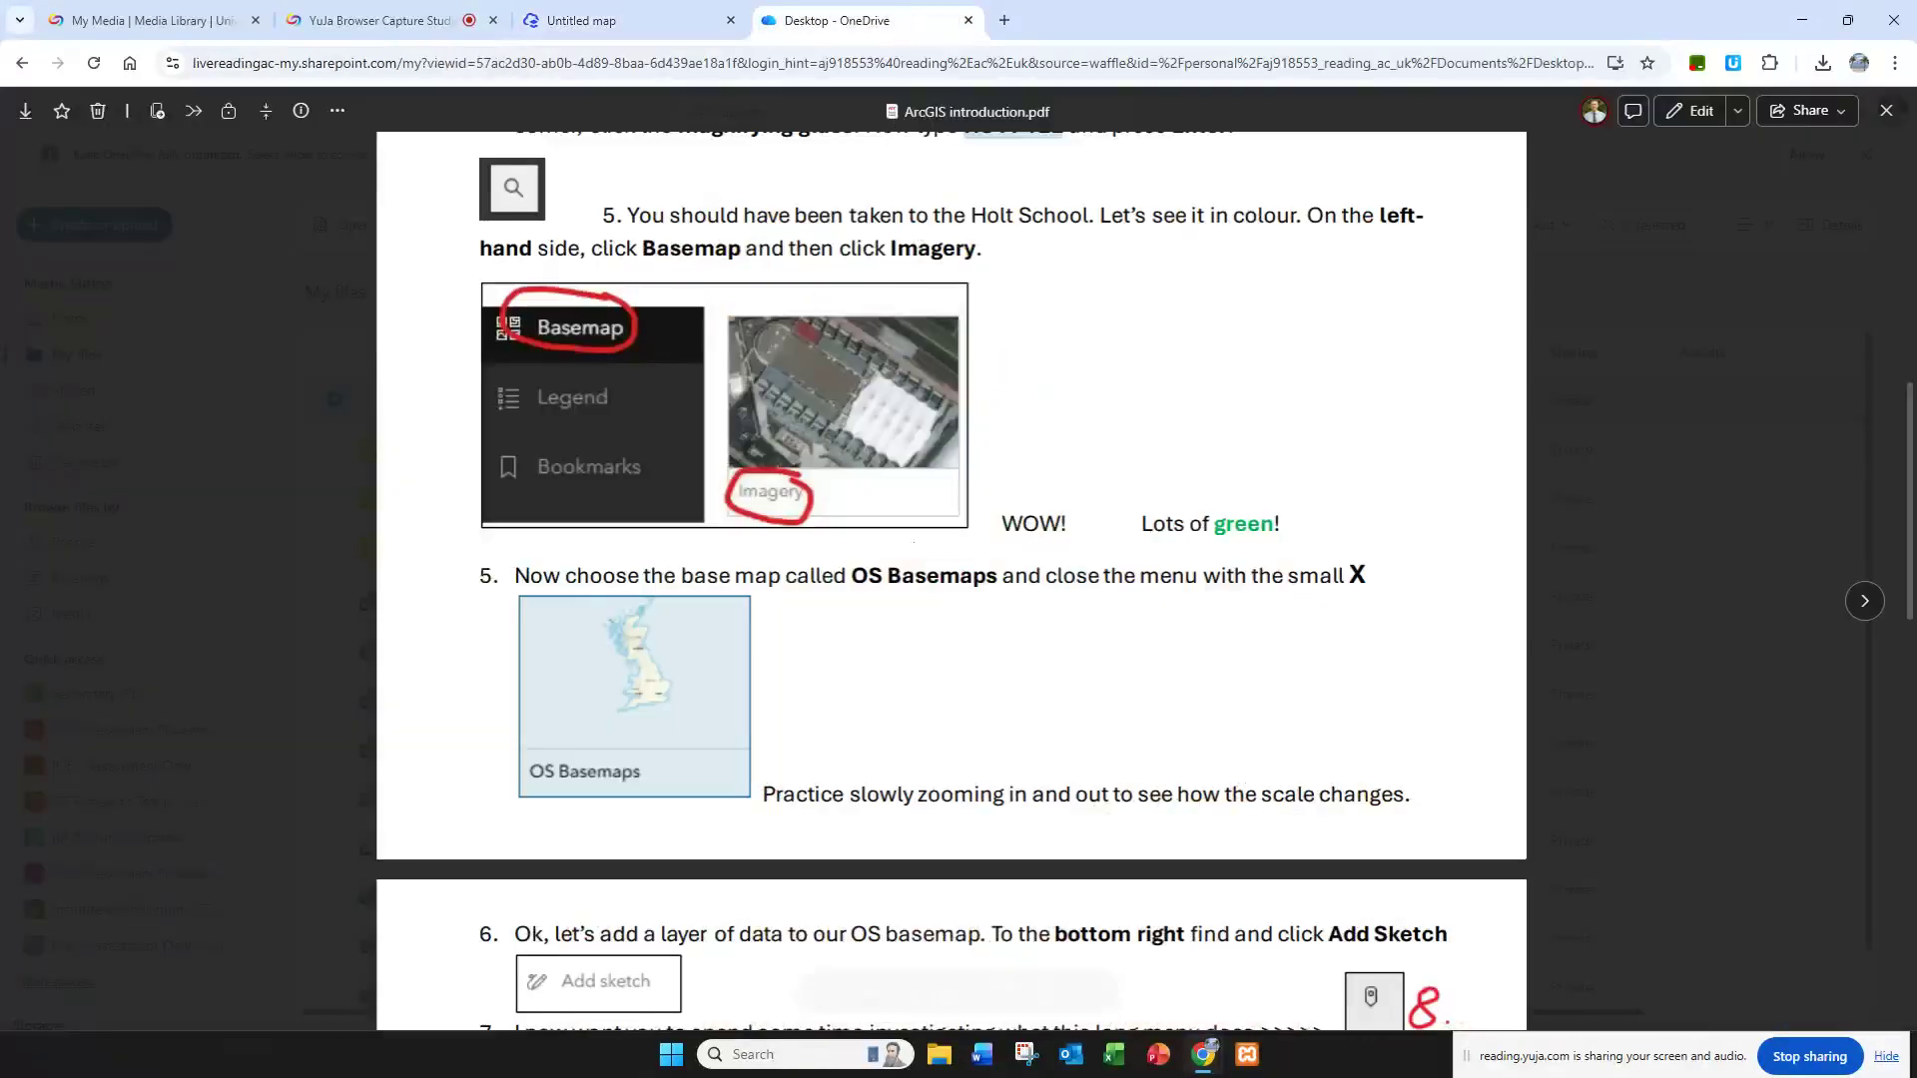
{"action": "left_click_drag", "start_coordinate": [799, 796], "coordinate": [1320, 778]}
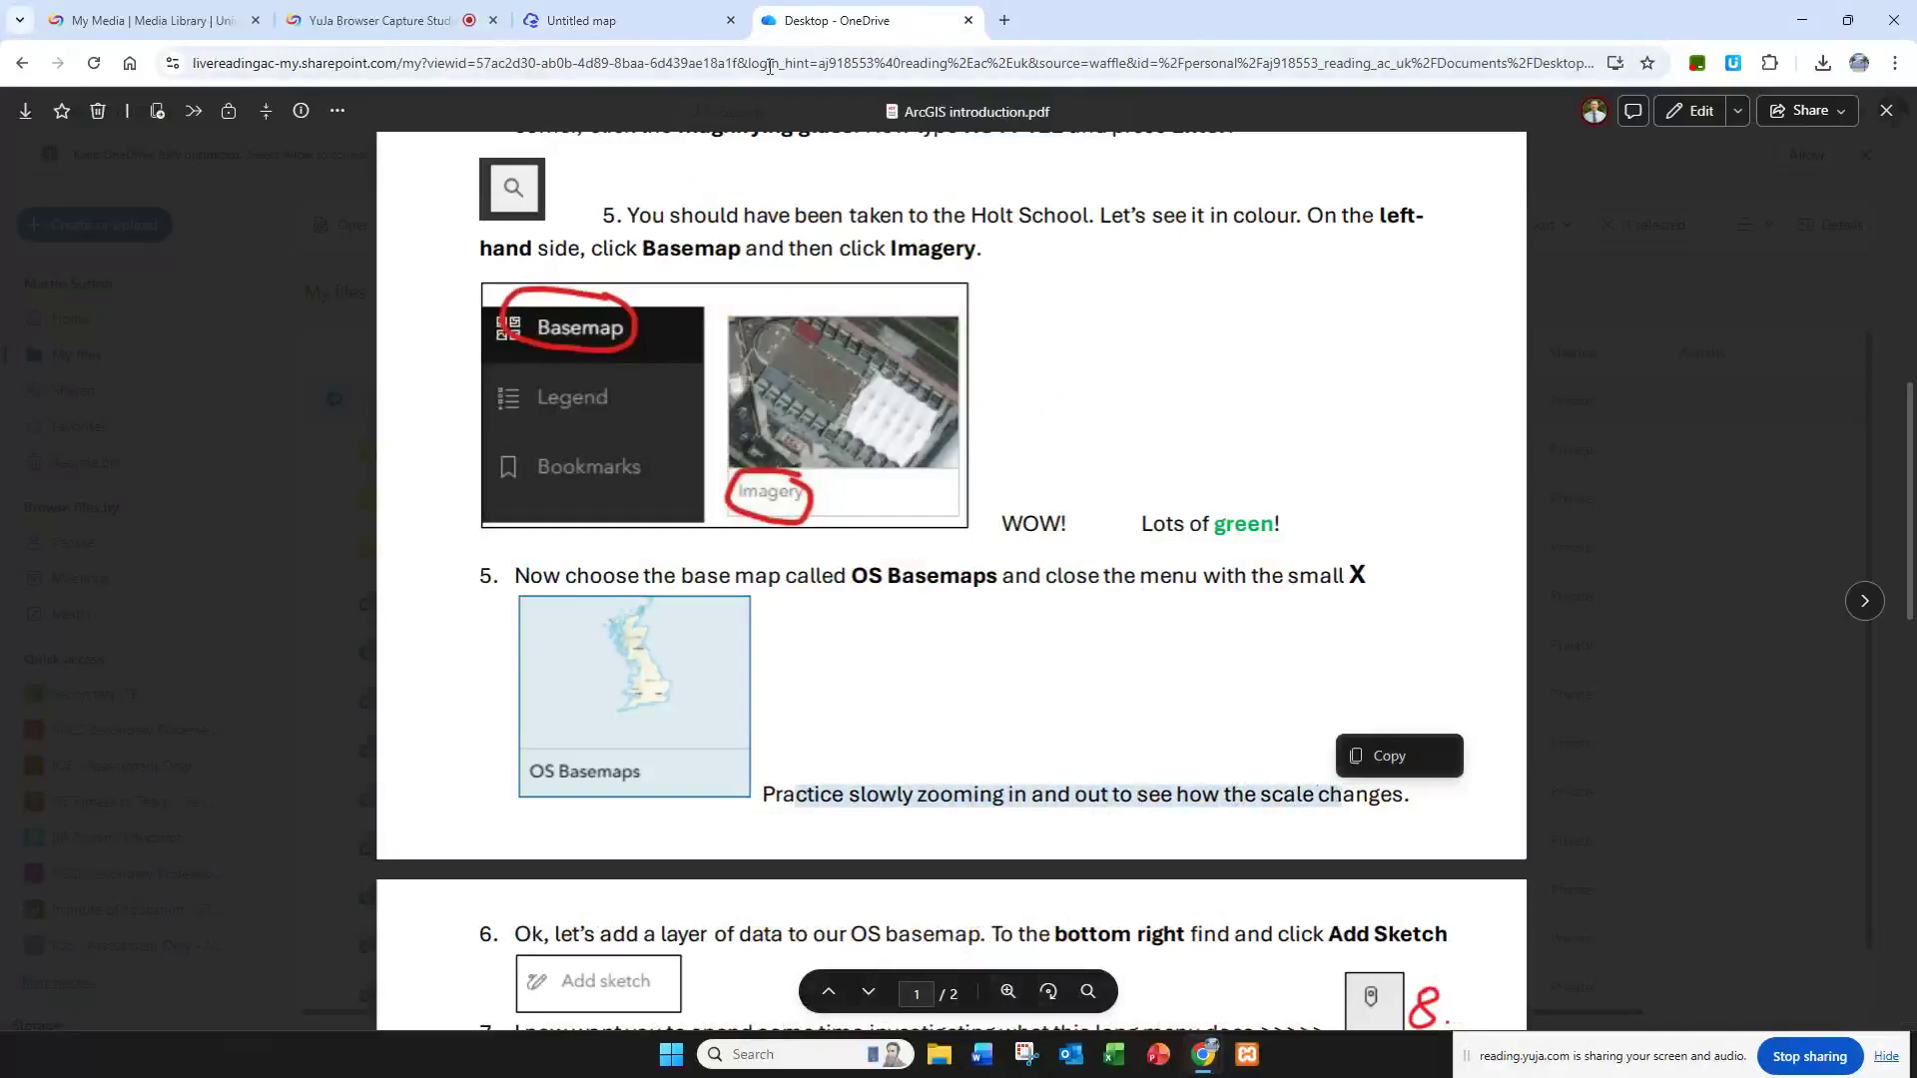
{"action": "left_click", "coordinate": [581, 20]}
{"action": "scroll", "coordinate": [879, 691], "scroll_direction": "down", "scroll_amount": 1}
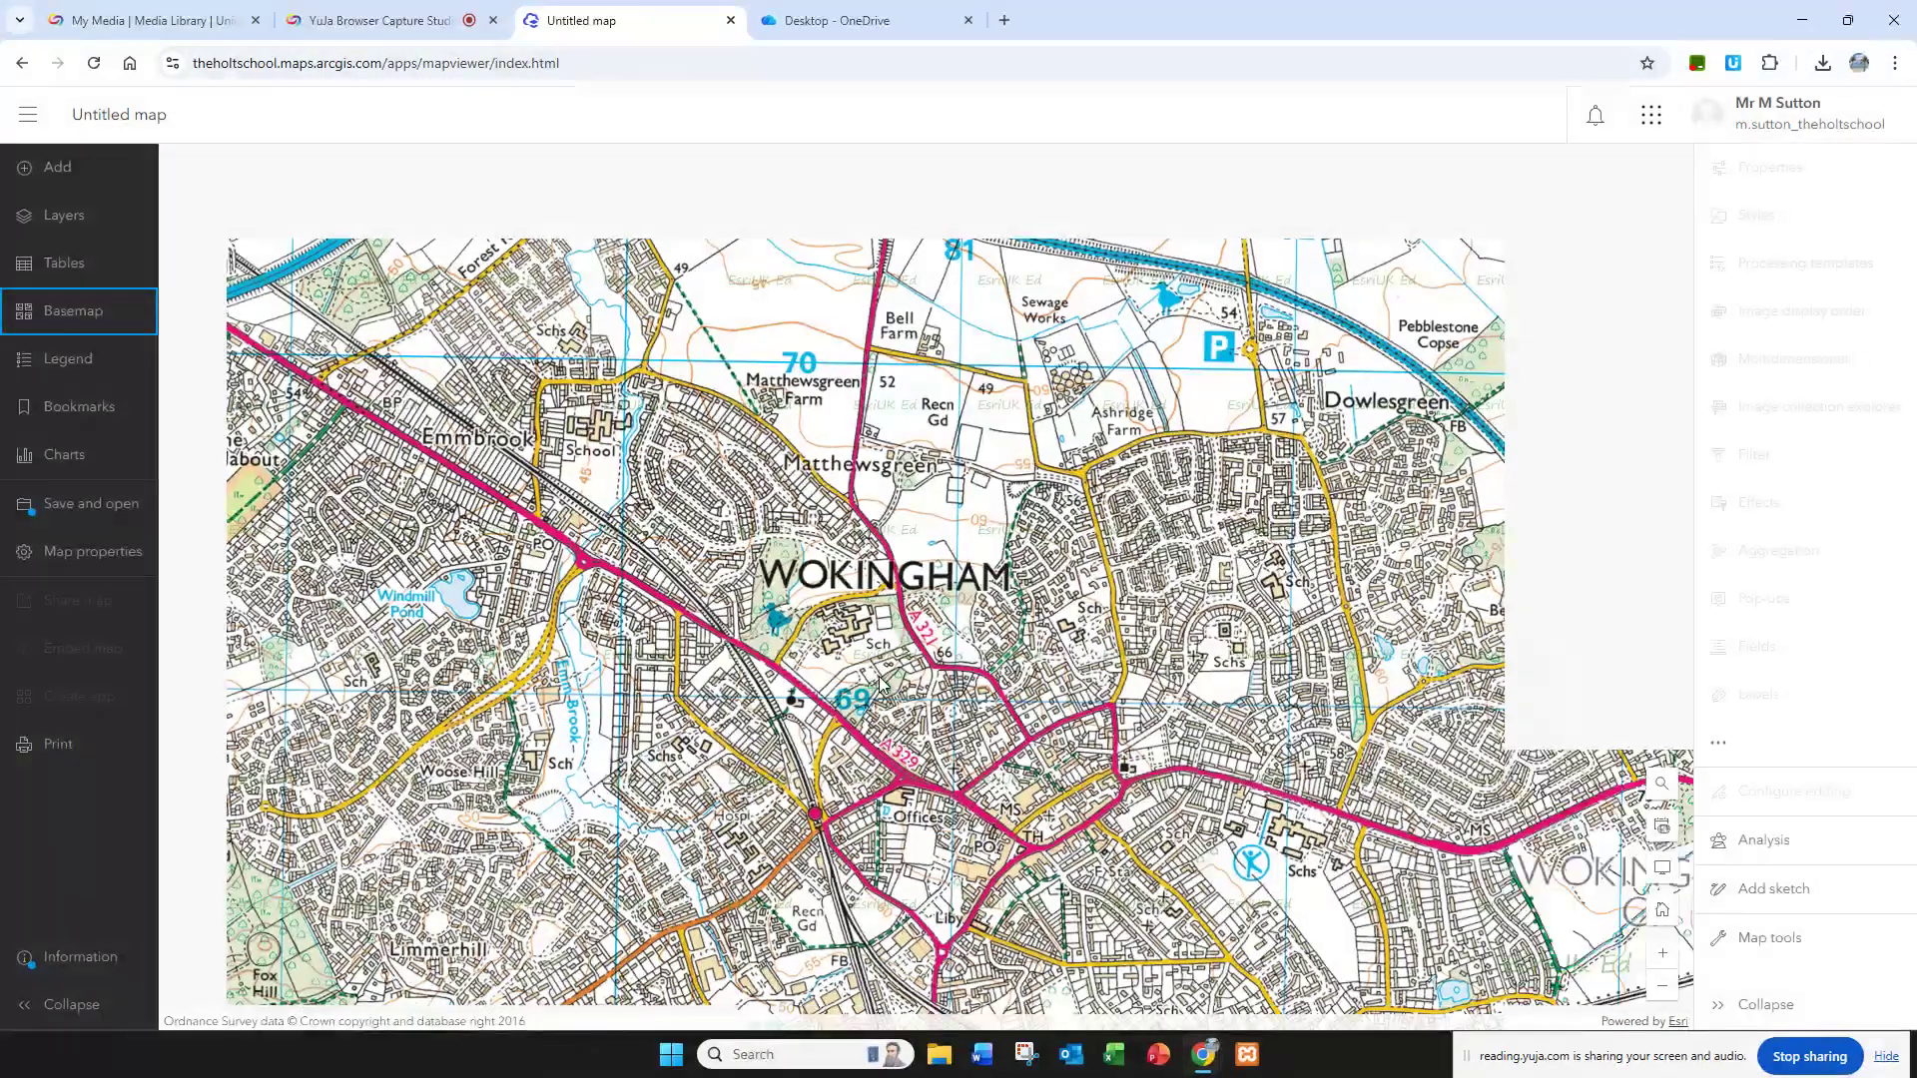
{"action": "scroll", "coordinate": [879, 685], "scroll_direction": "down", "scroll_amount": 1}
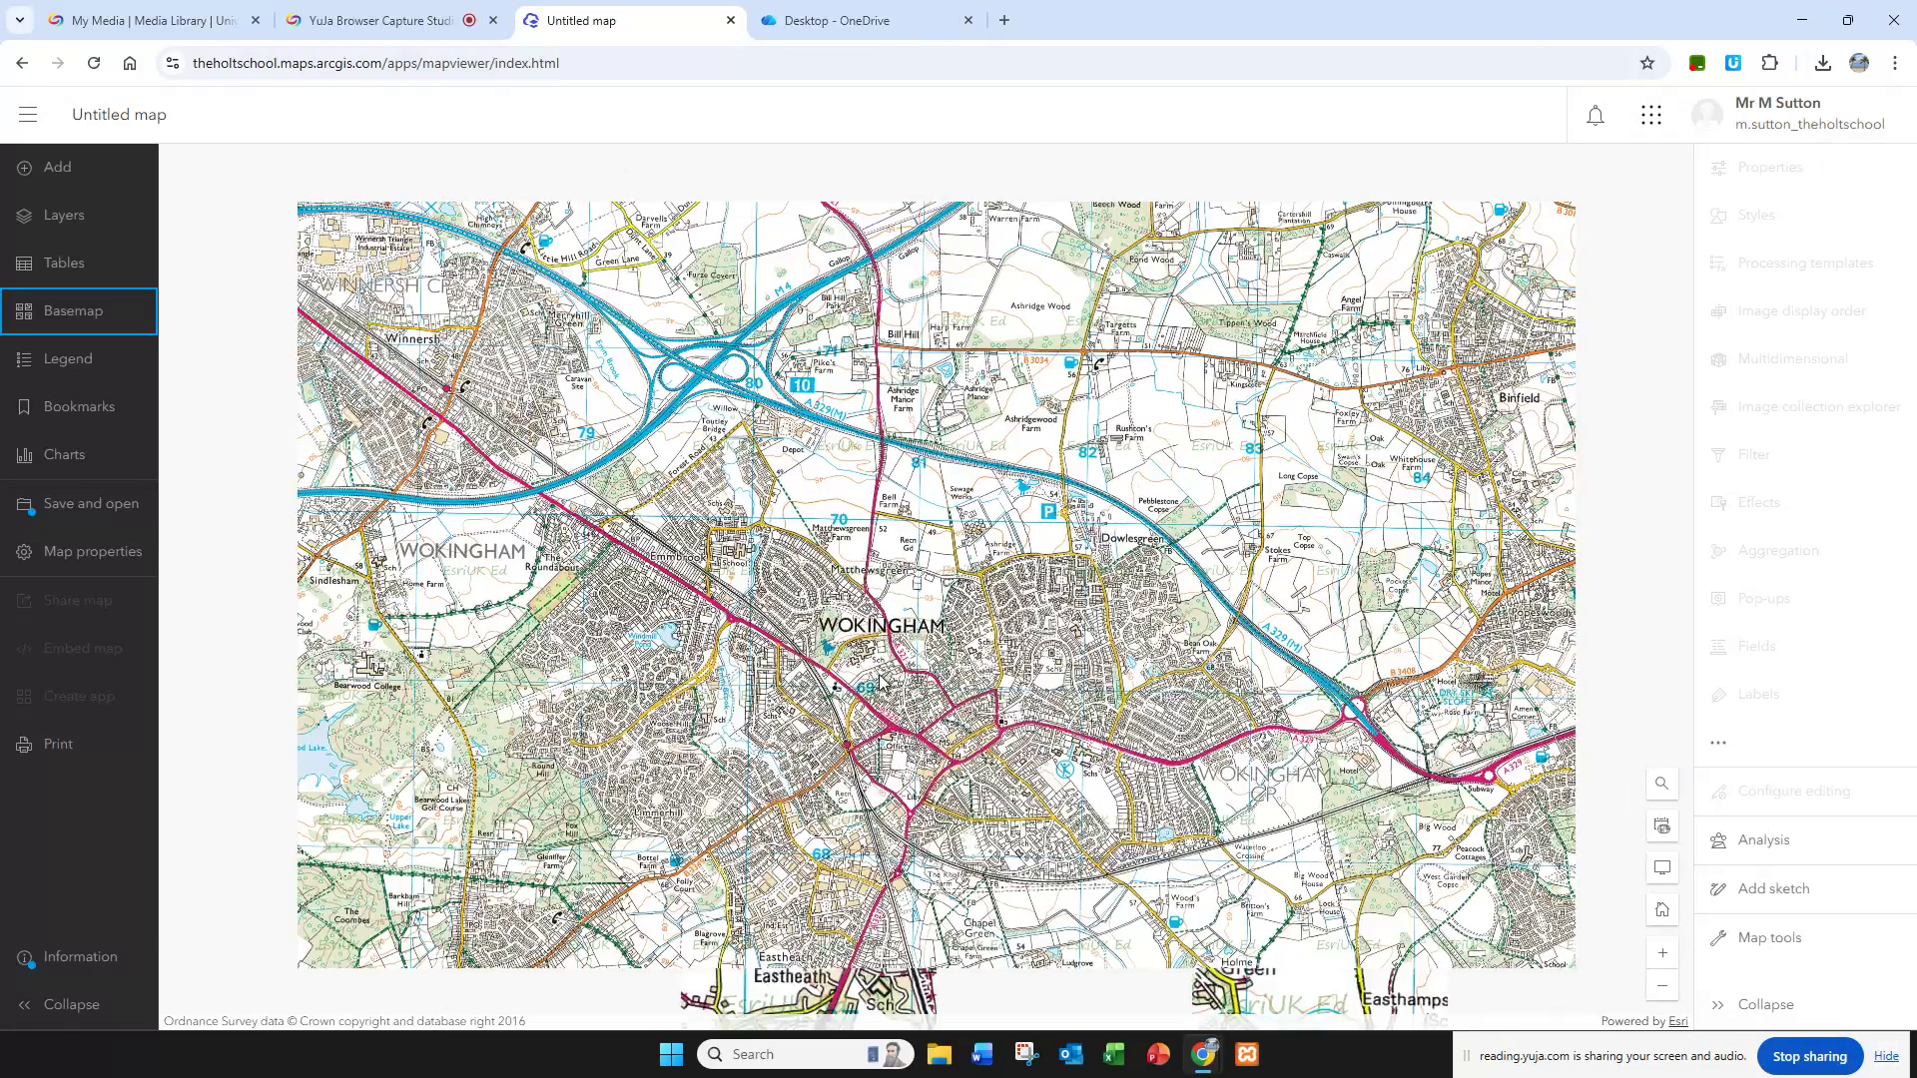
{"action": "scroll", "coordinate": [881, 683], "scroll_direction": "down", "scroll_amount": 1}
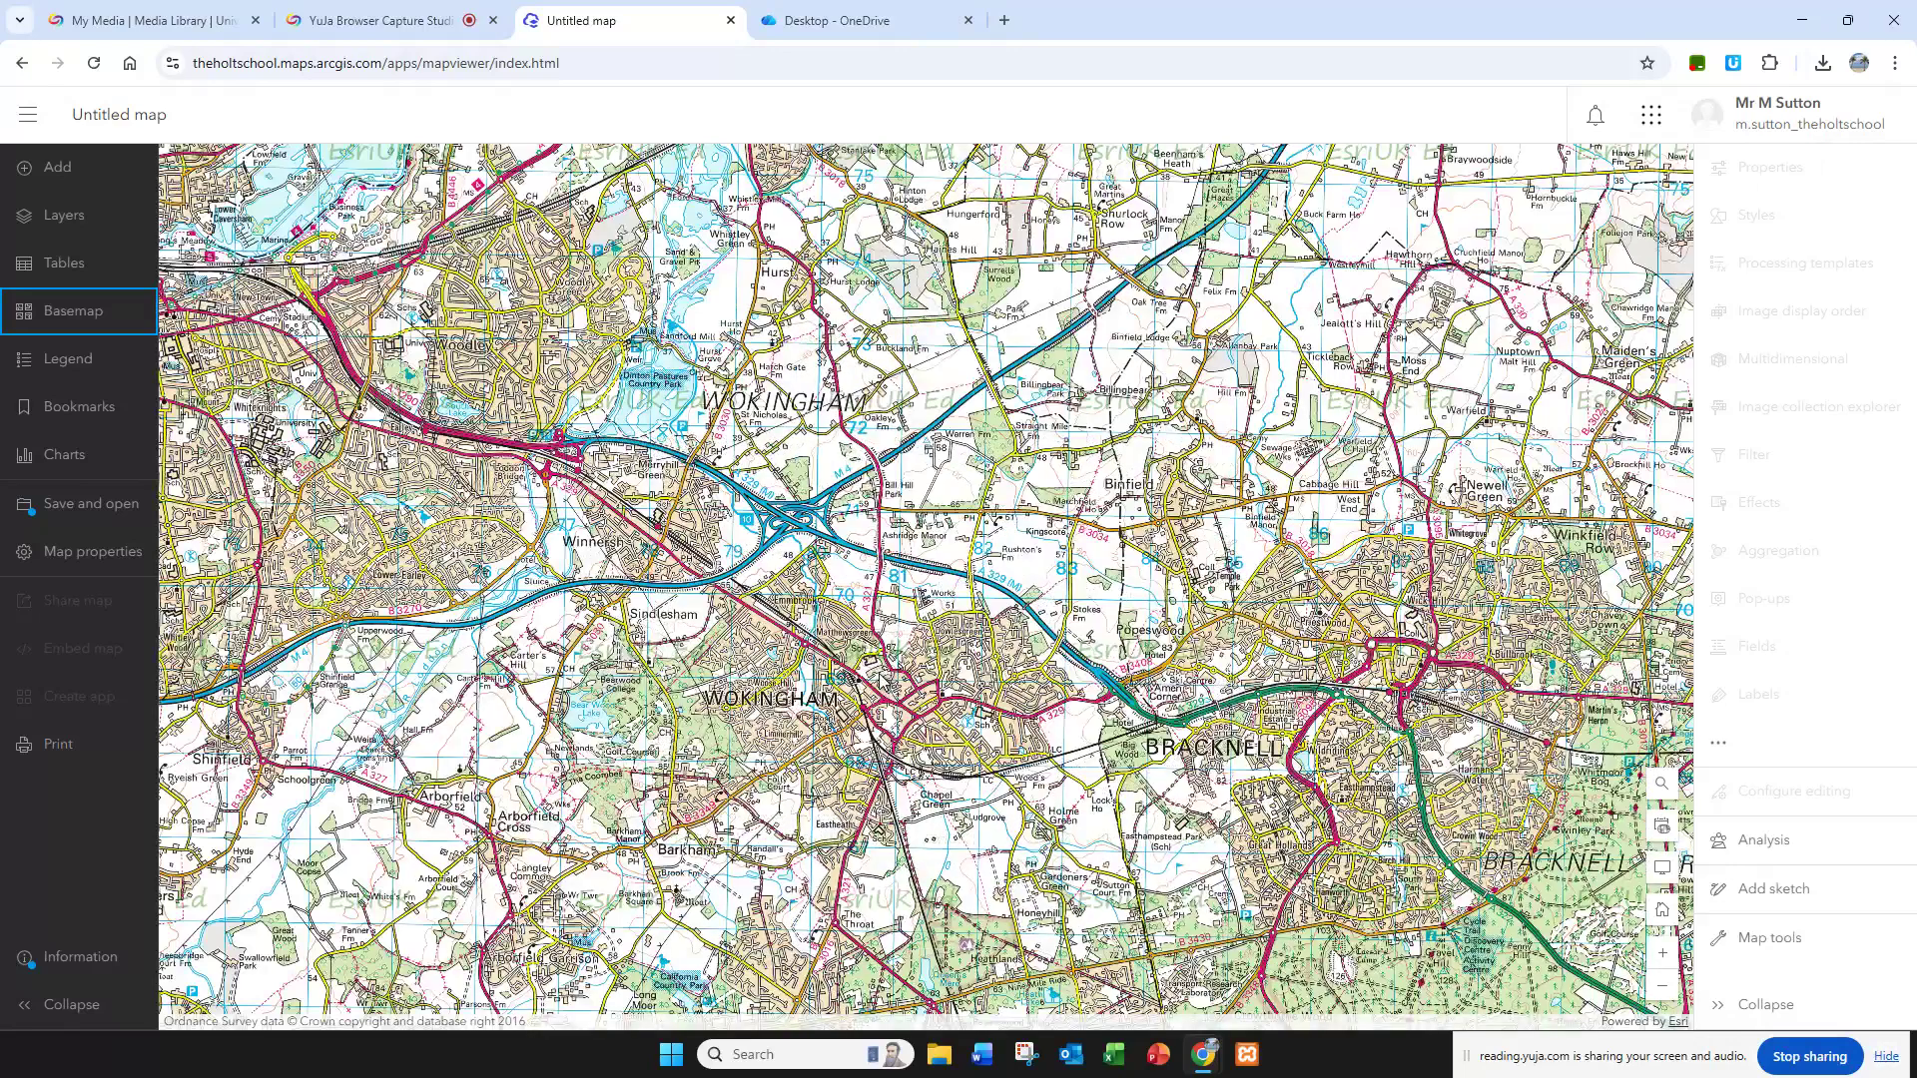
{"action": "scroll", "coordinate": [881, 683], "scroll_direction": "down", "scroll_amount": 1}
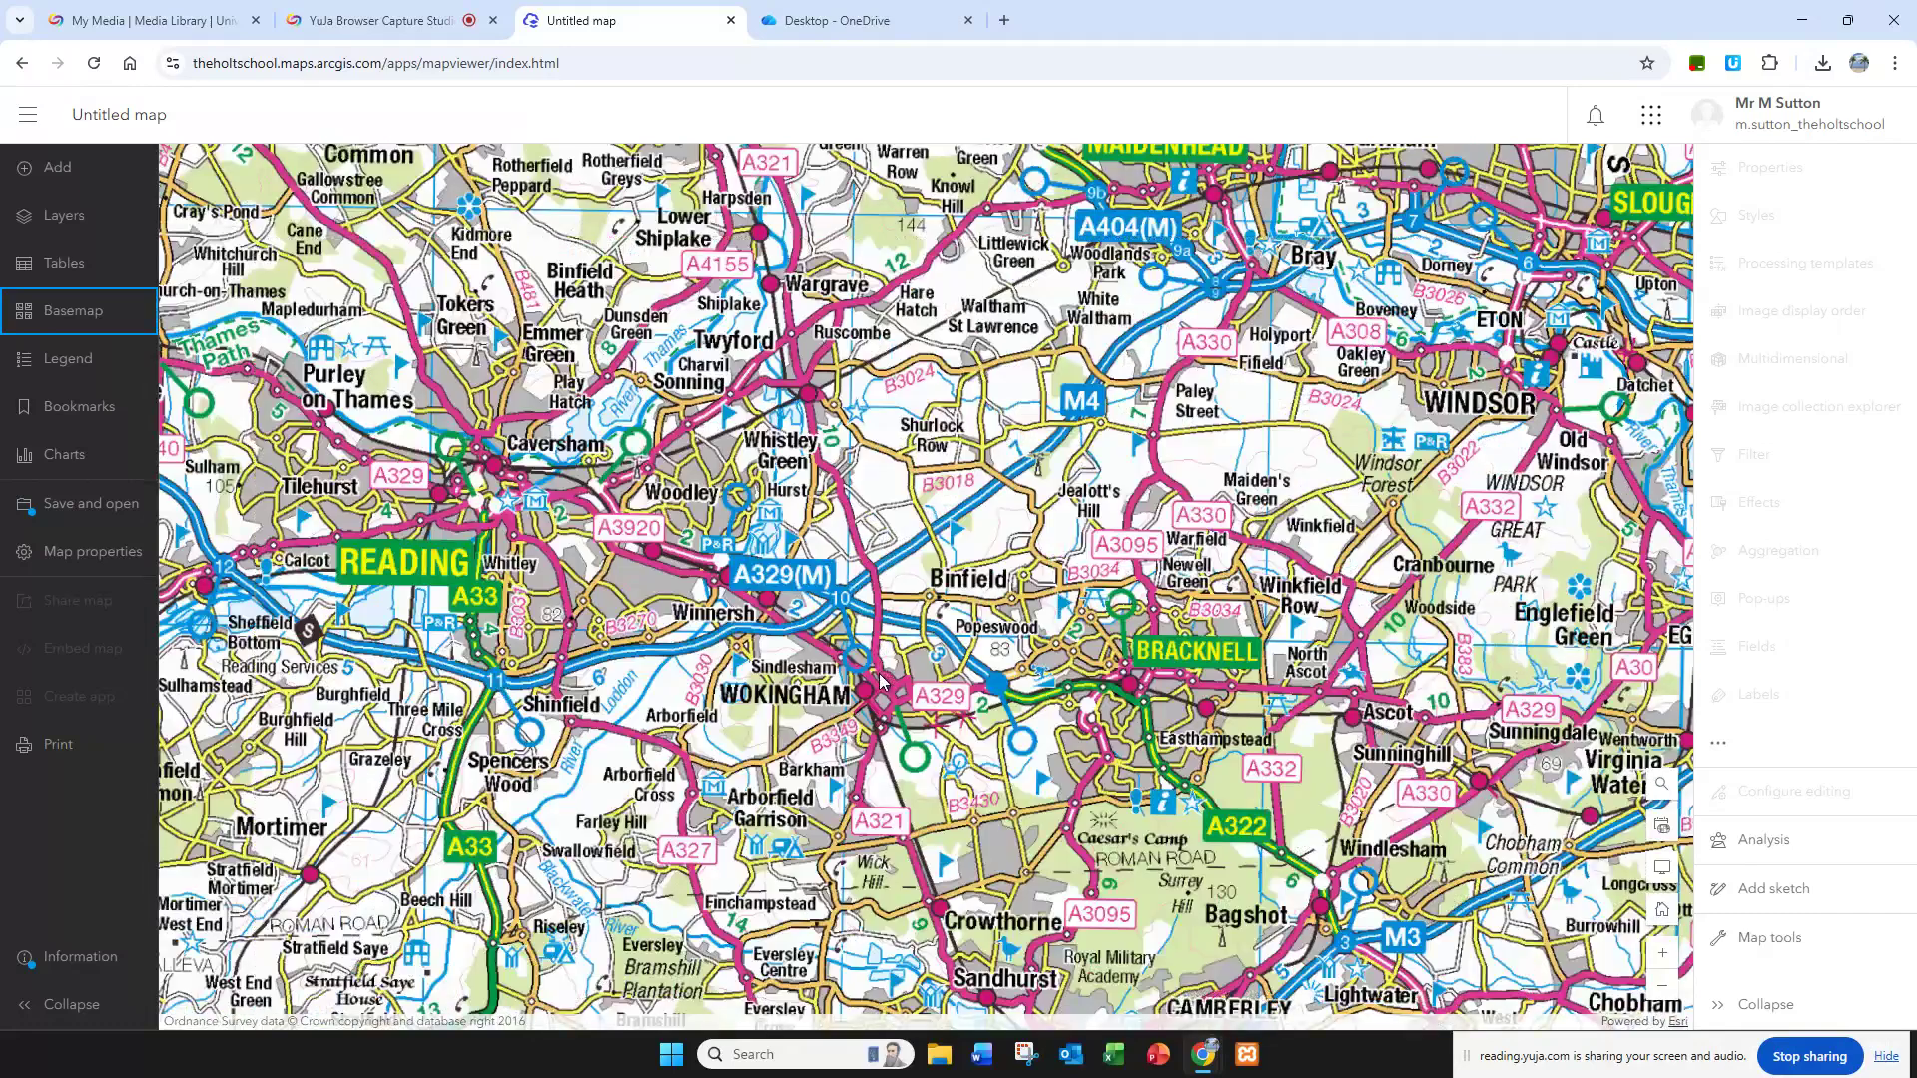
{"action": "scroll", "coordinate": [877, 674], "scroll_direction": "up", "scroll_amount": 1}
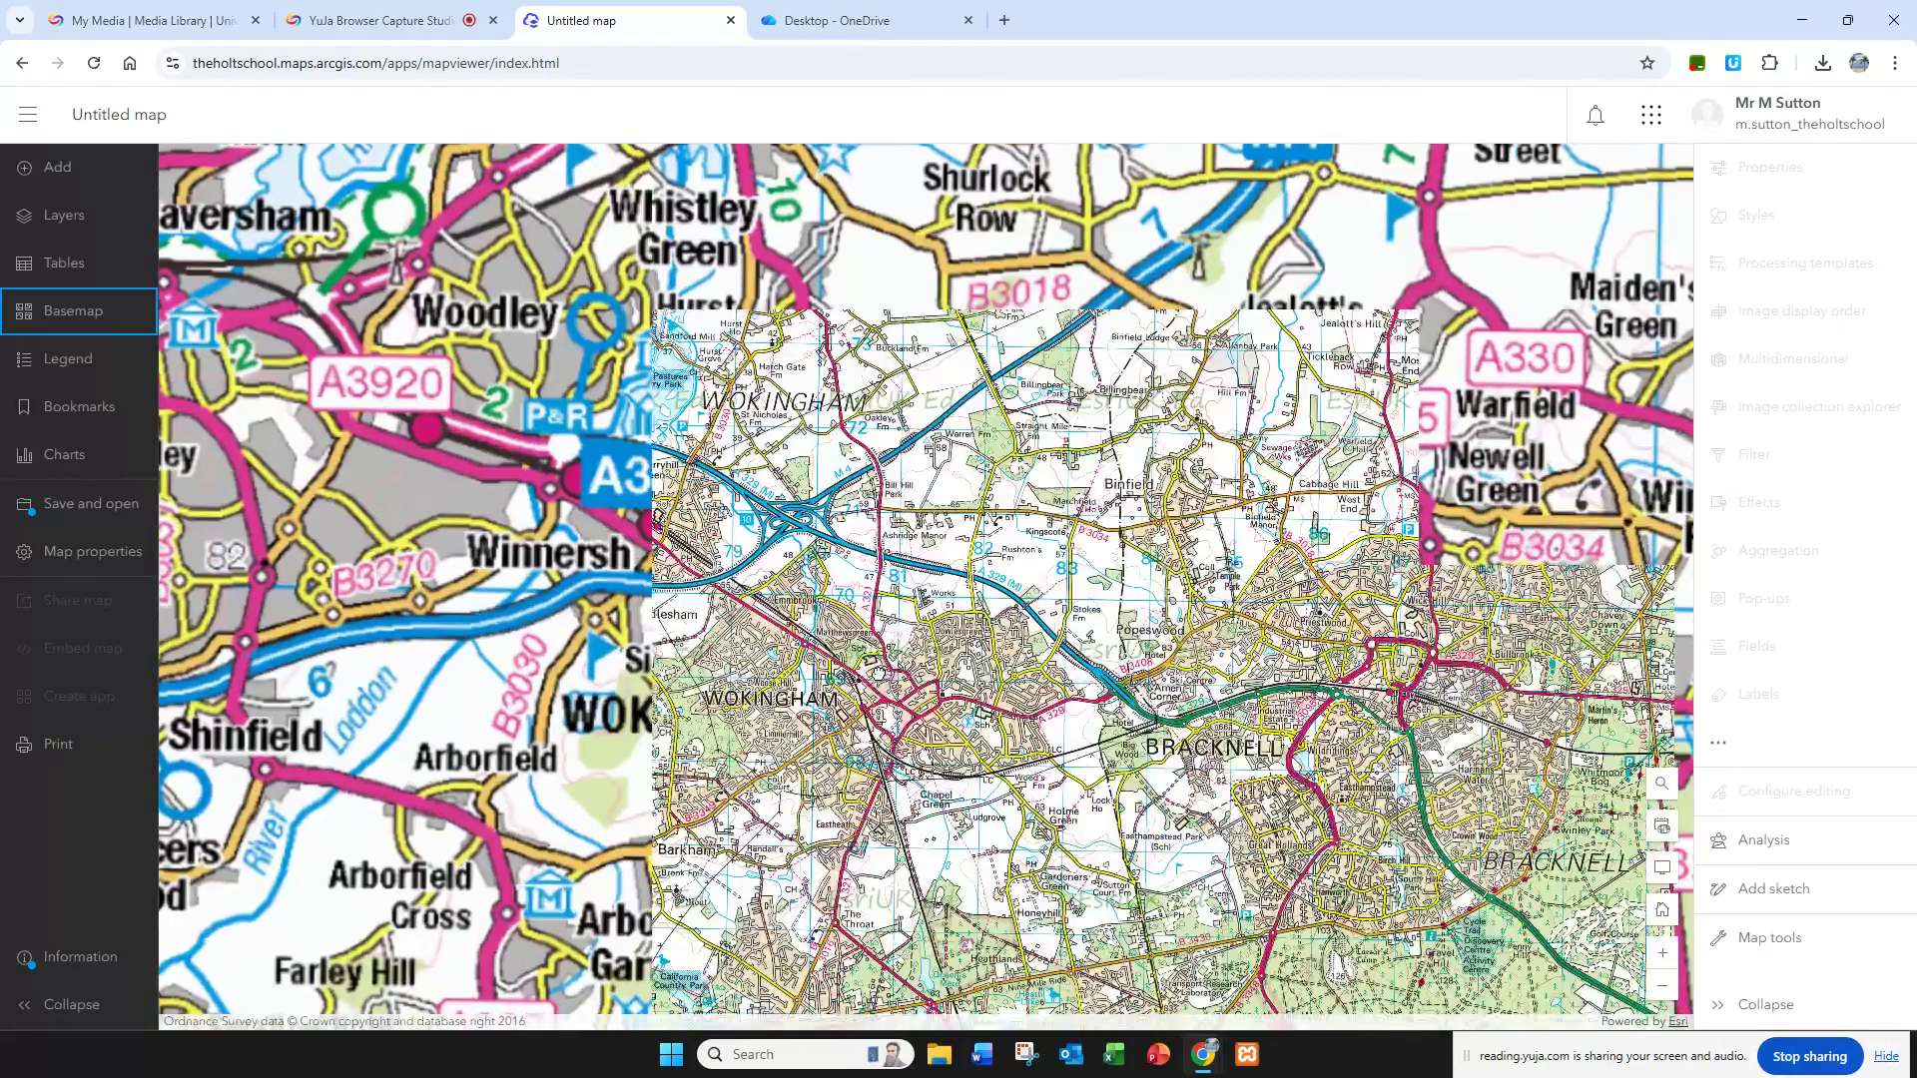
{"action": "scroll", "coordinate": [879, 679], "scroll_direction": "up", "scroll_amount": 1}
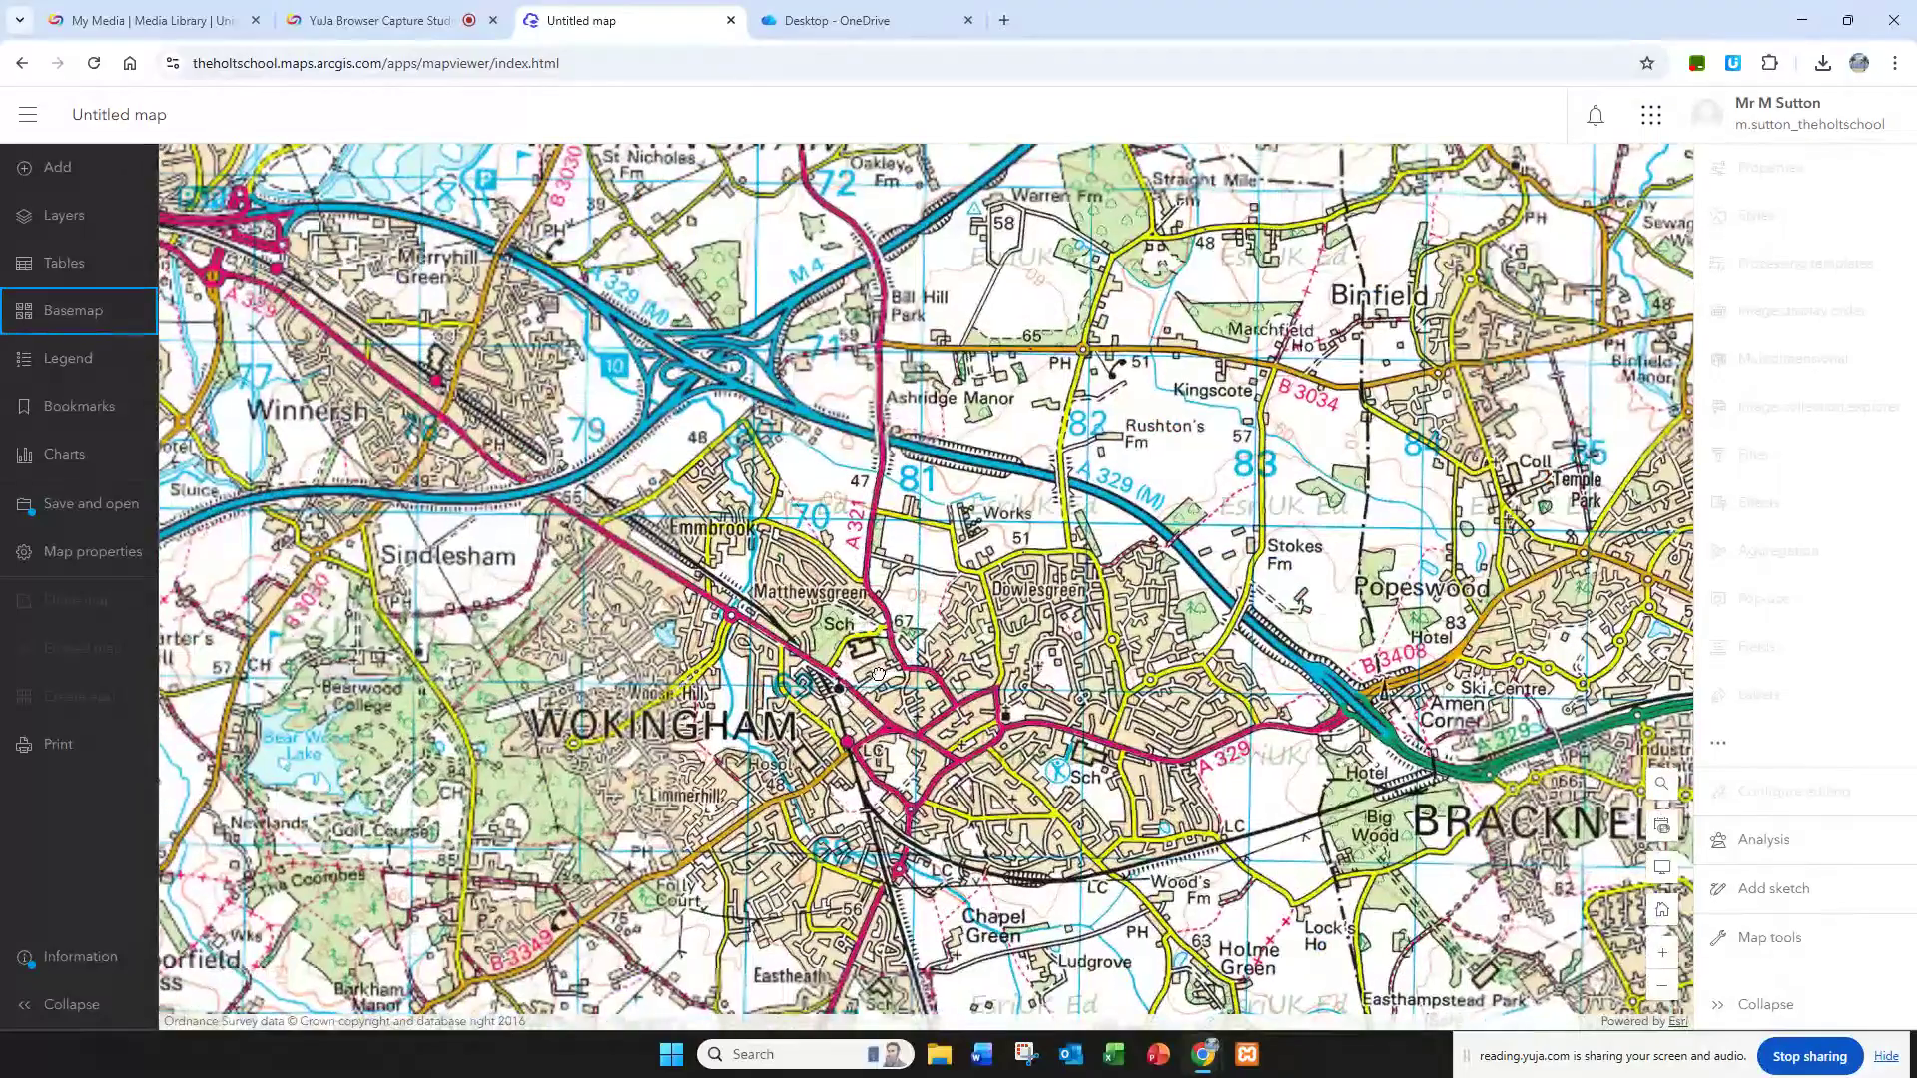
{"action": "scroll", "coordinate": [879, 679], "scroll_direction": "up", "scroll_amount": 1}
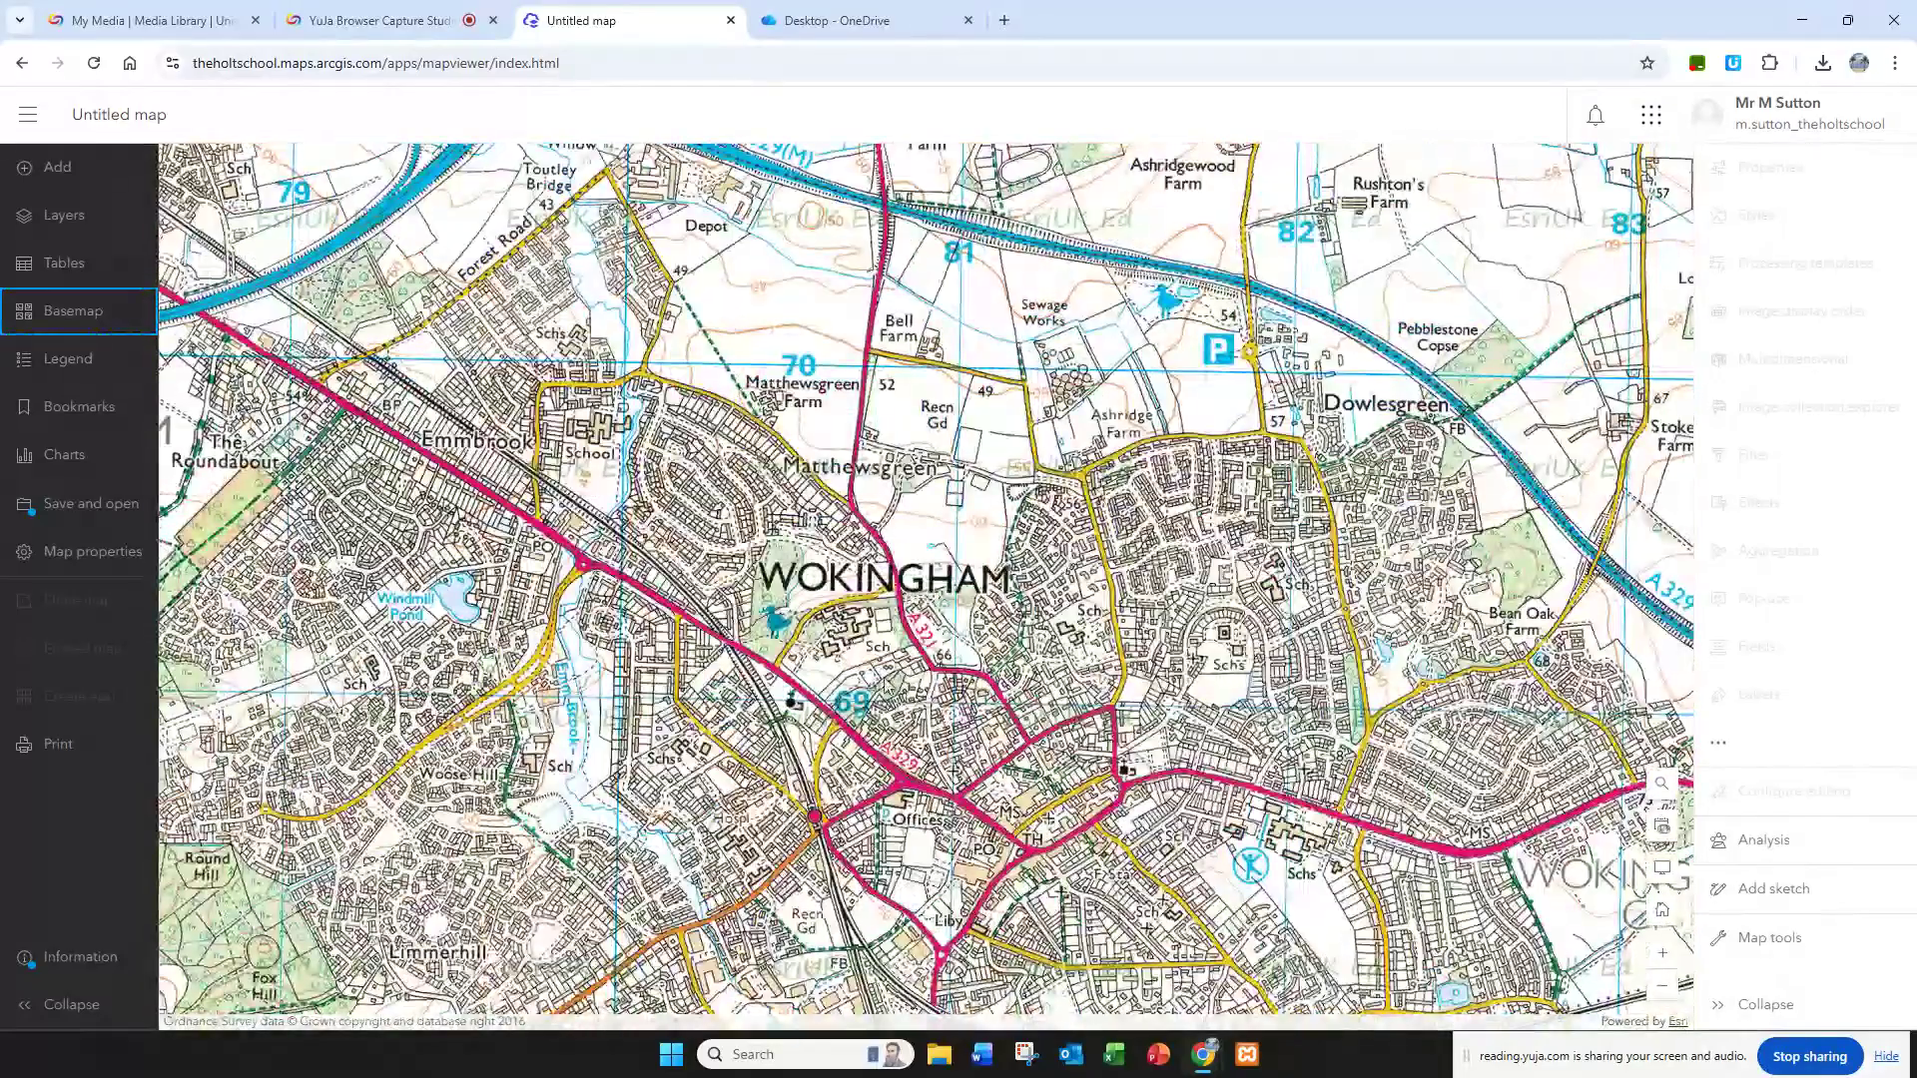
Step: Read the worksheet's data layer instructions, start Add Sketch on the OS basemap, and return to the worksheet's sketch task list
{"action": "left_click", "coordinate": [772, 25]}
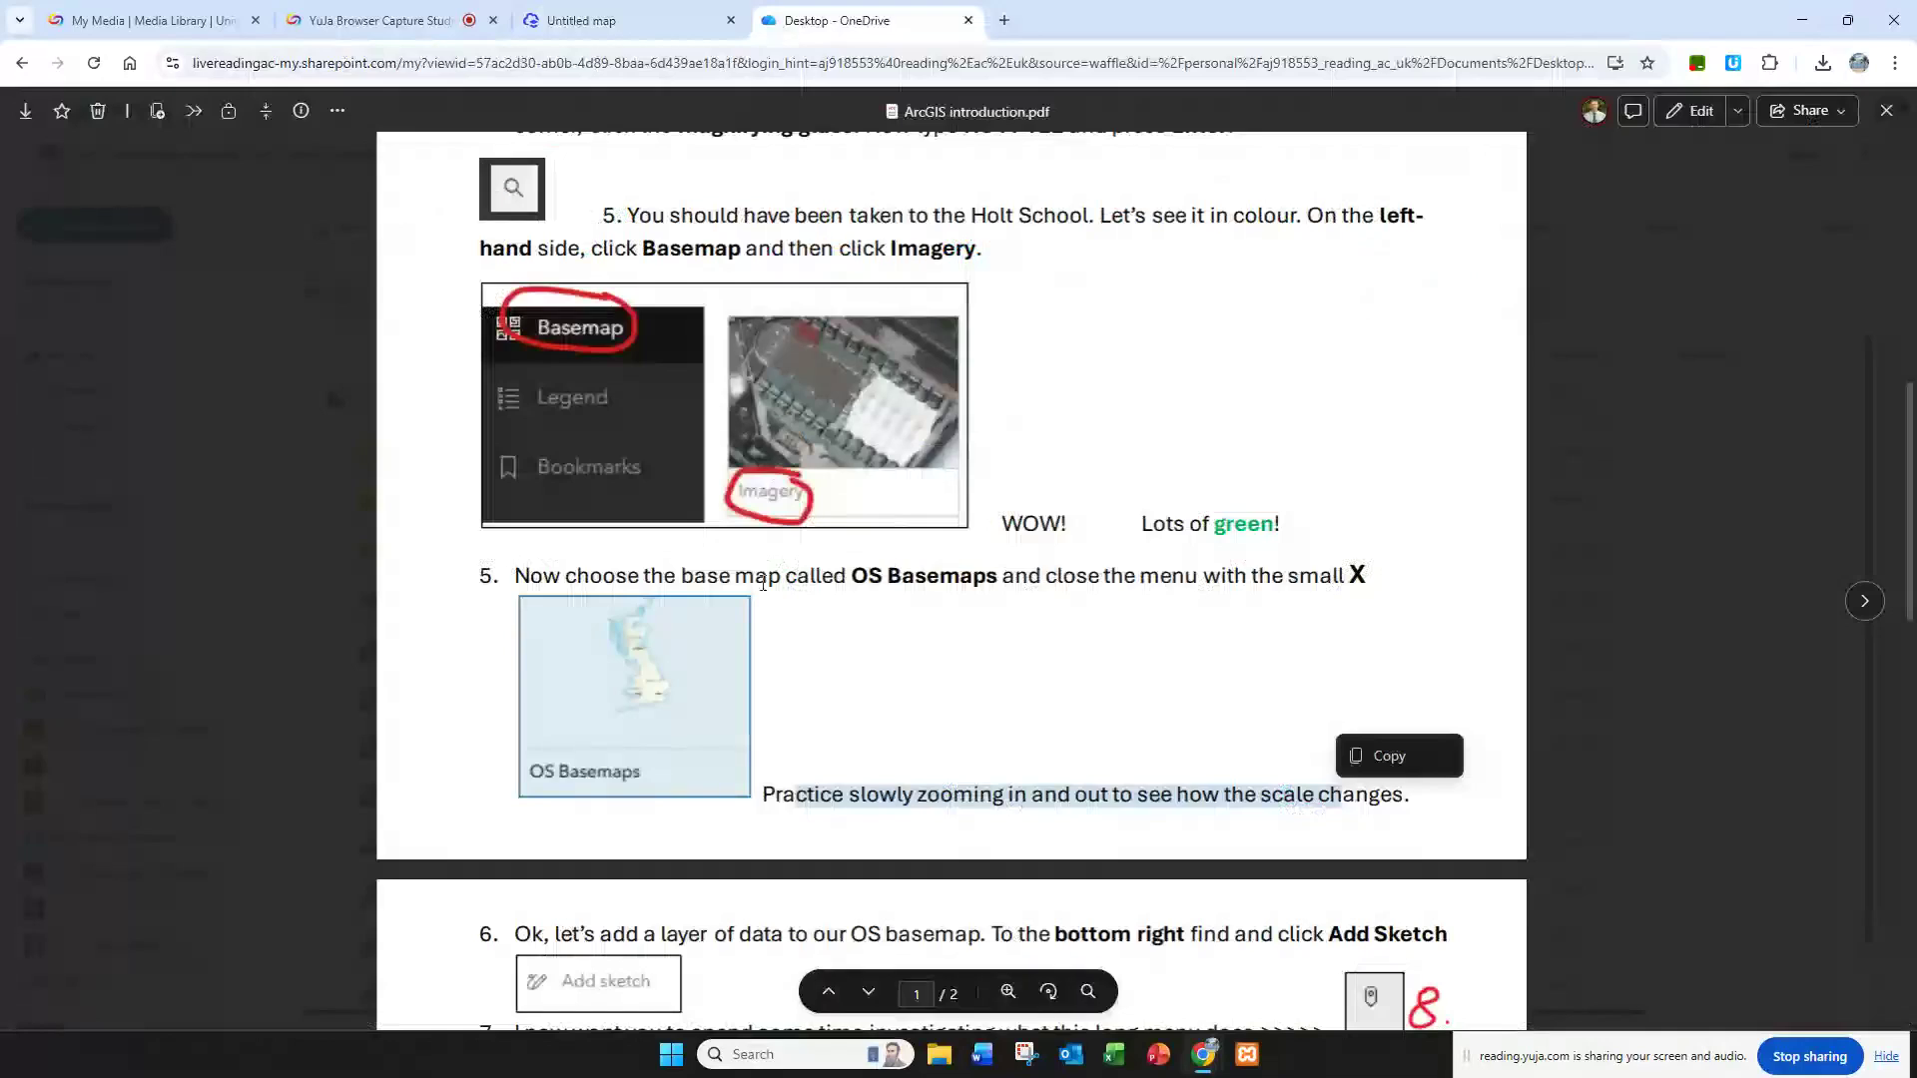
{"action": "scroll", "coordinate": [761, 579], "scroll_direction": "down", "scroll_amount": 6}
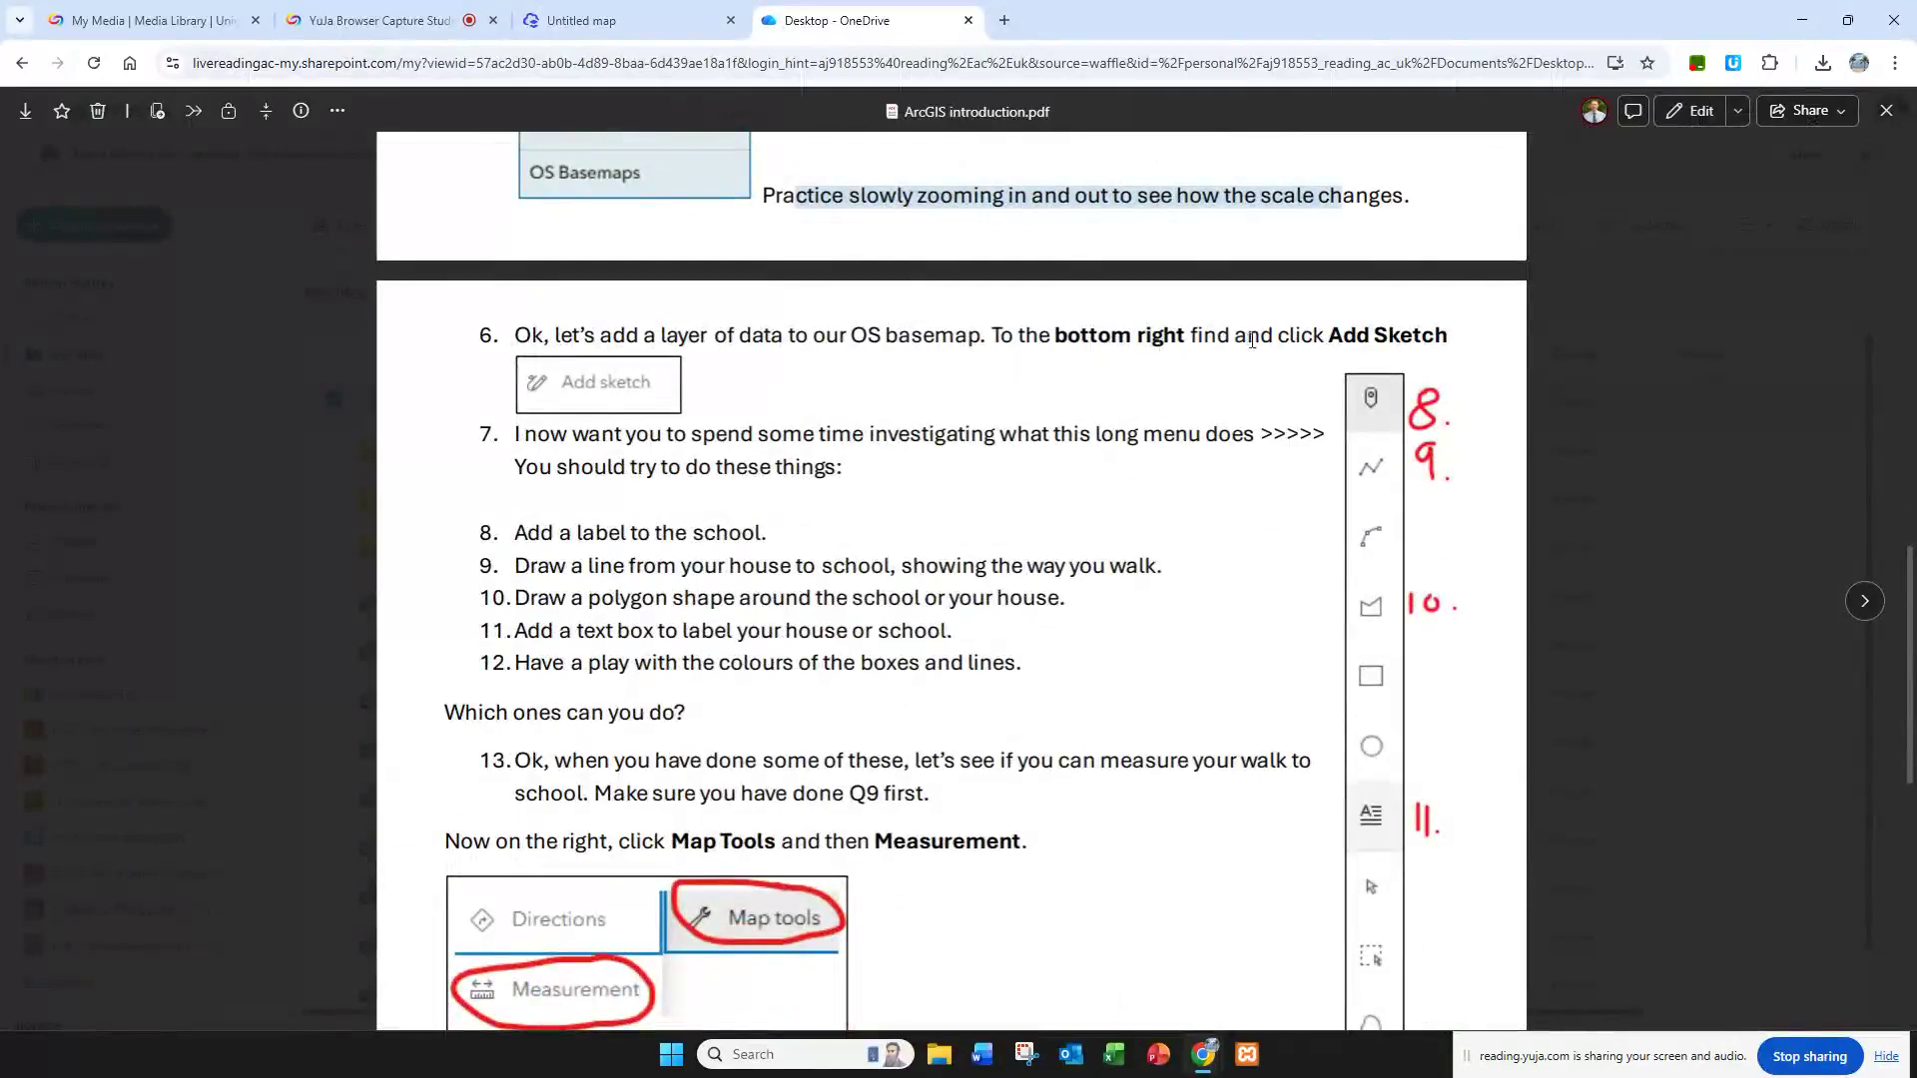
{"action": "scroll", "coordinate": [1268, 309], "scroll_direction": "down", "scroll_amount": 1}
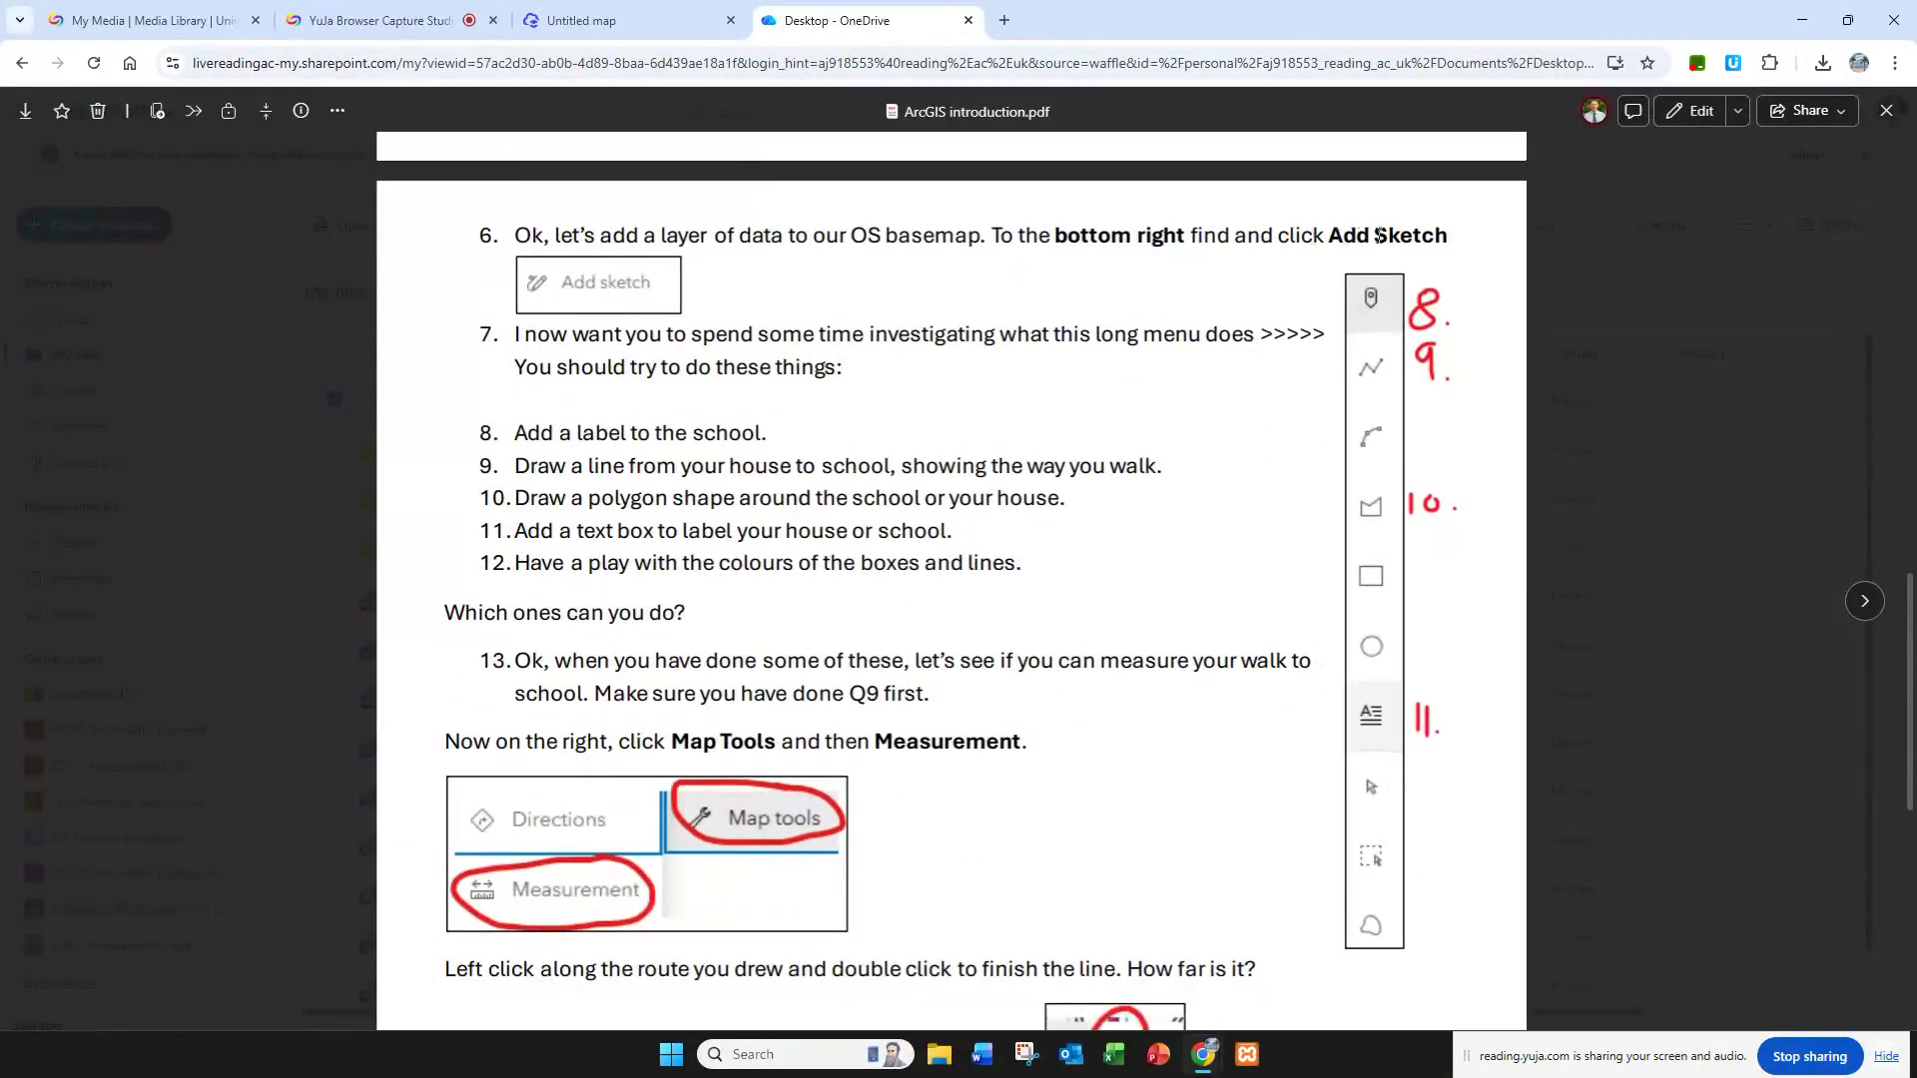
{"action": "left_click", "coordinate": [654, 30]}
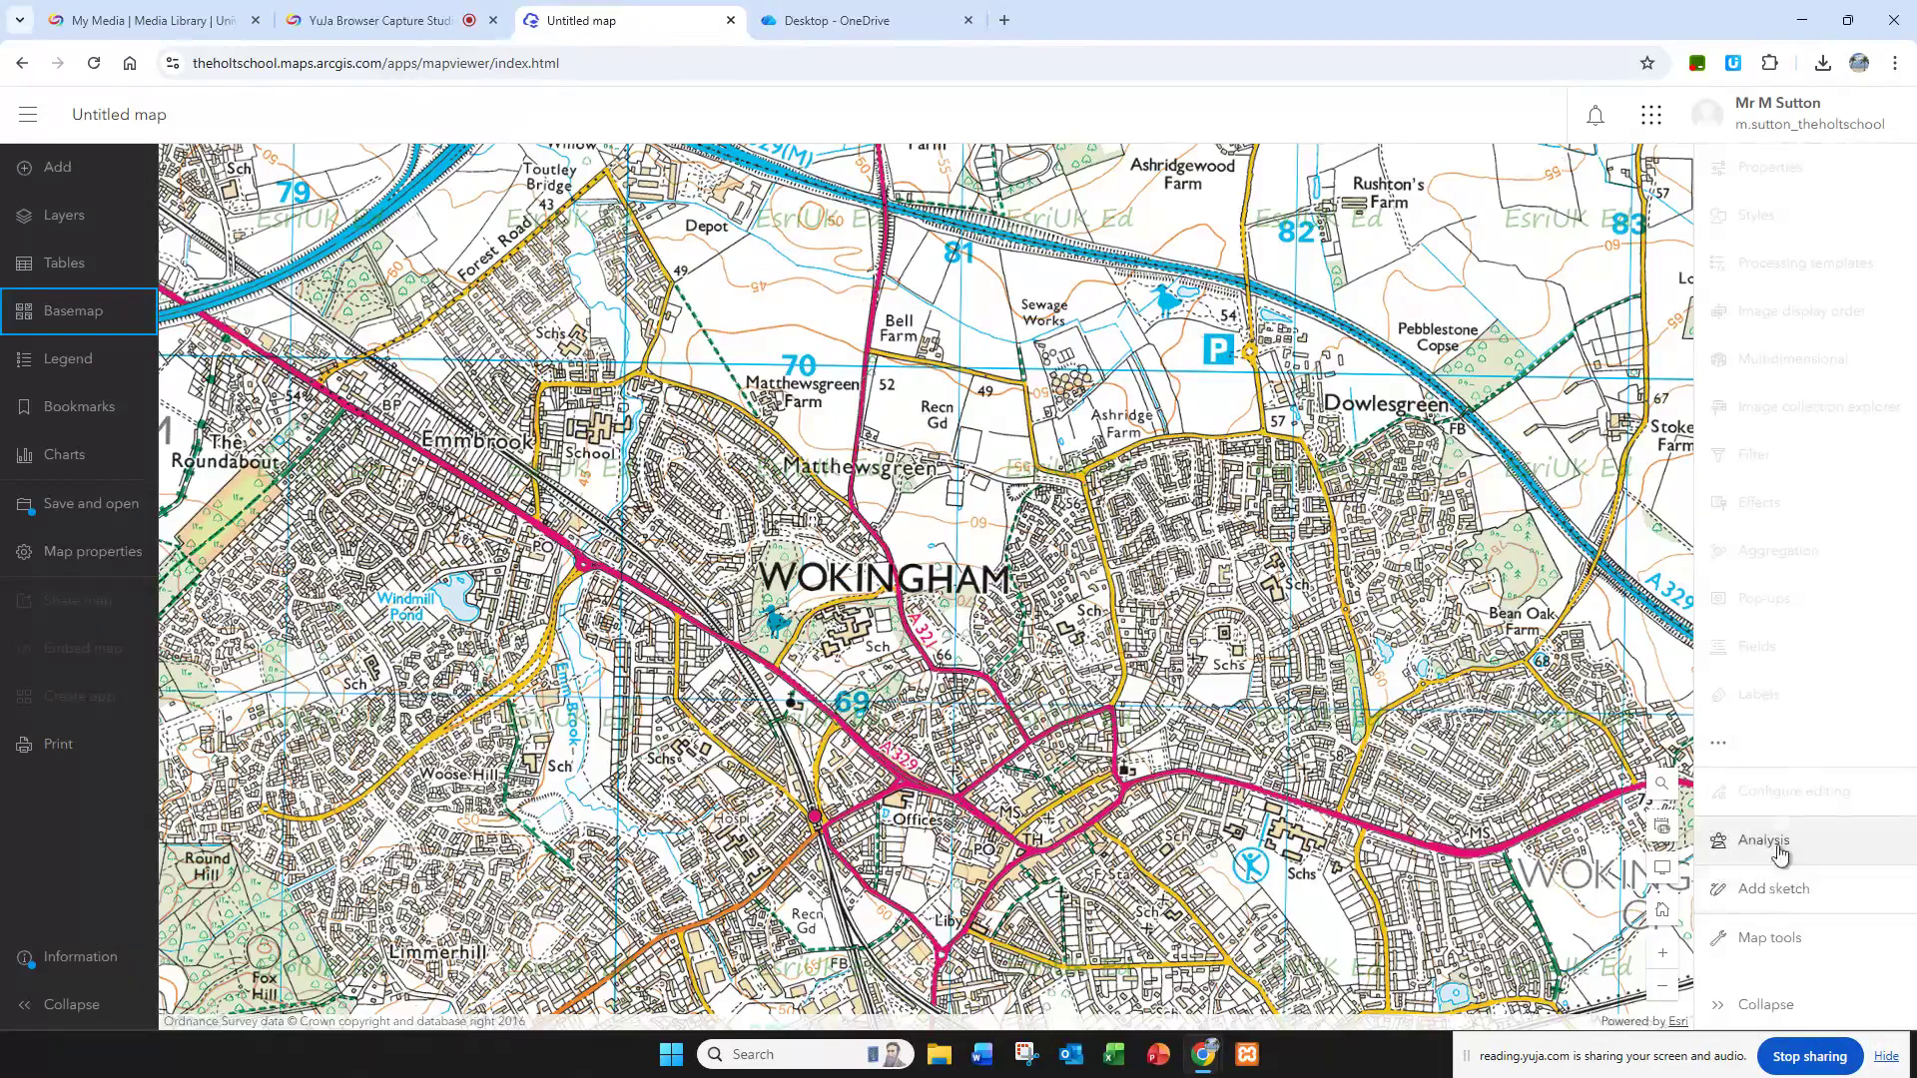
{"action": "left_click", "coordinate": [1770, 890]}
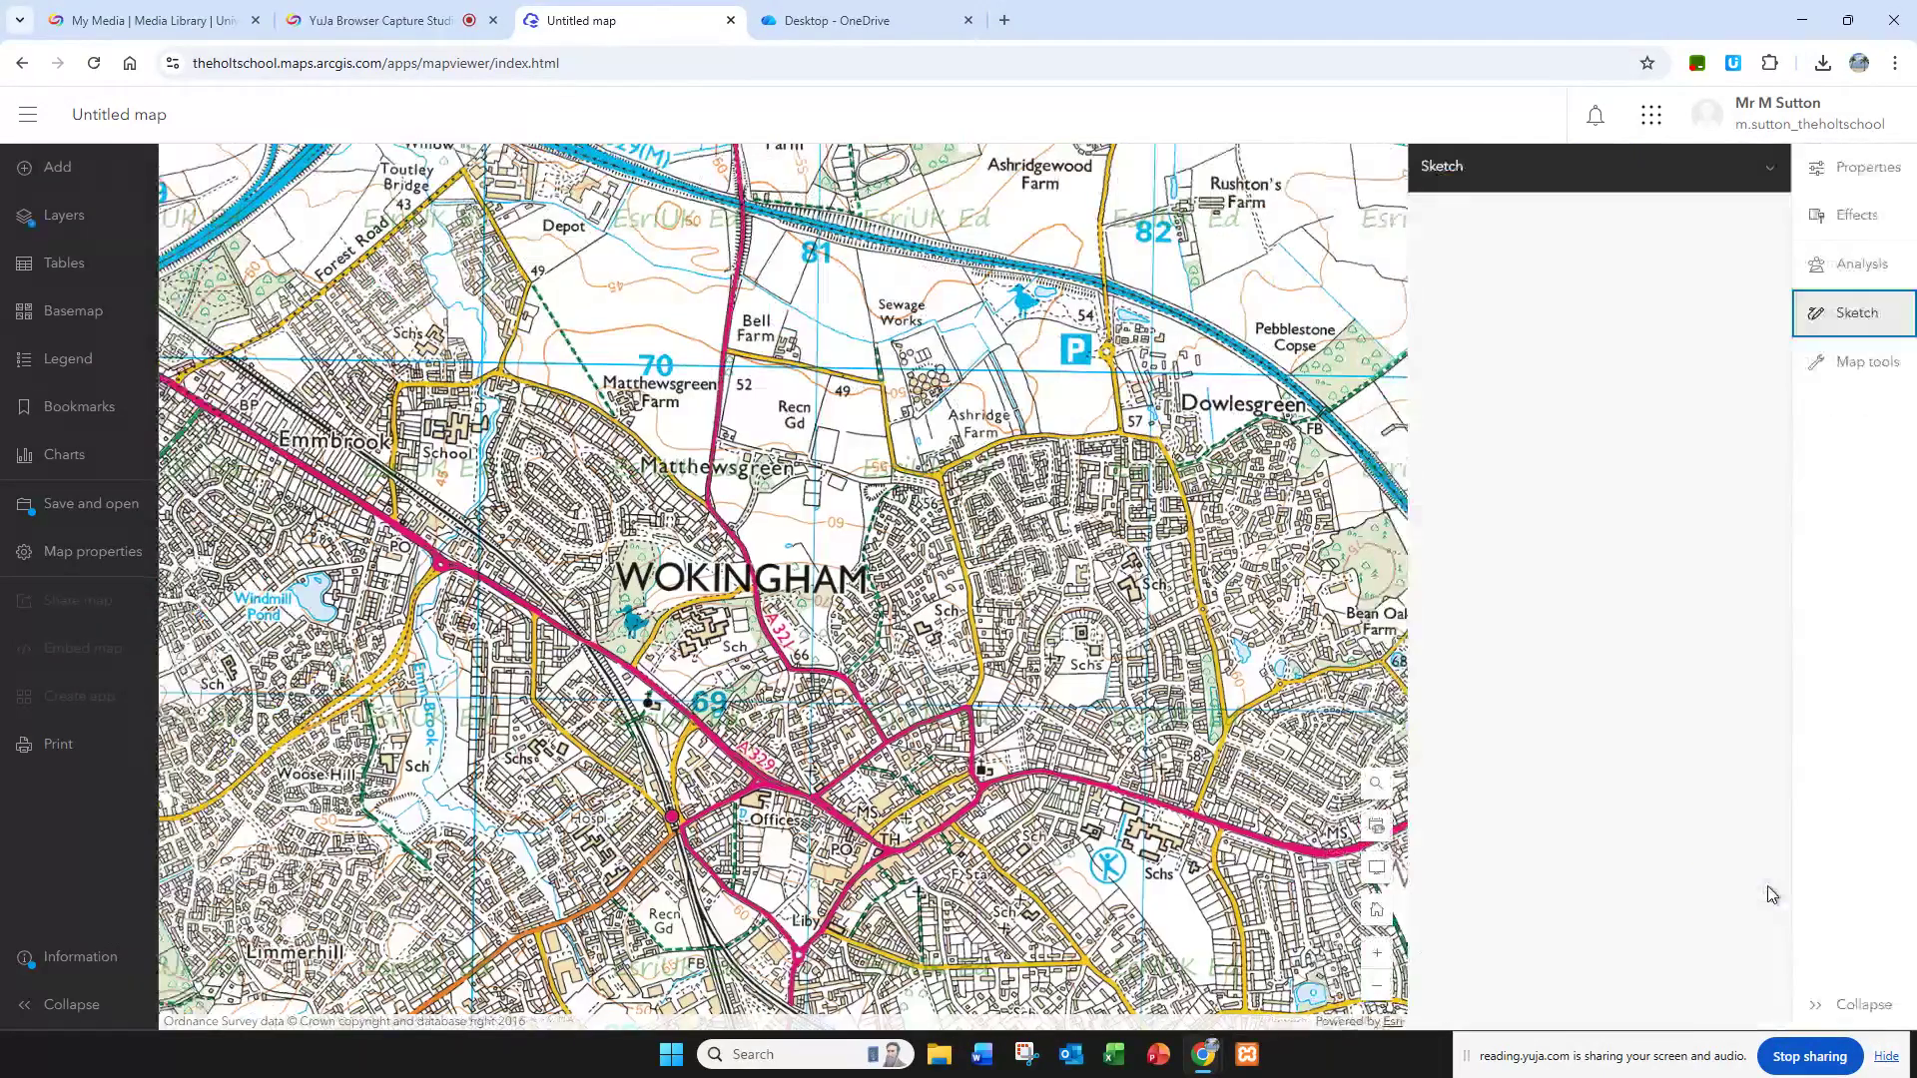
{"action": "left_click", "coordinate": [866, 17]}
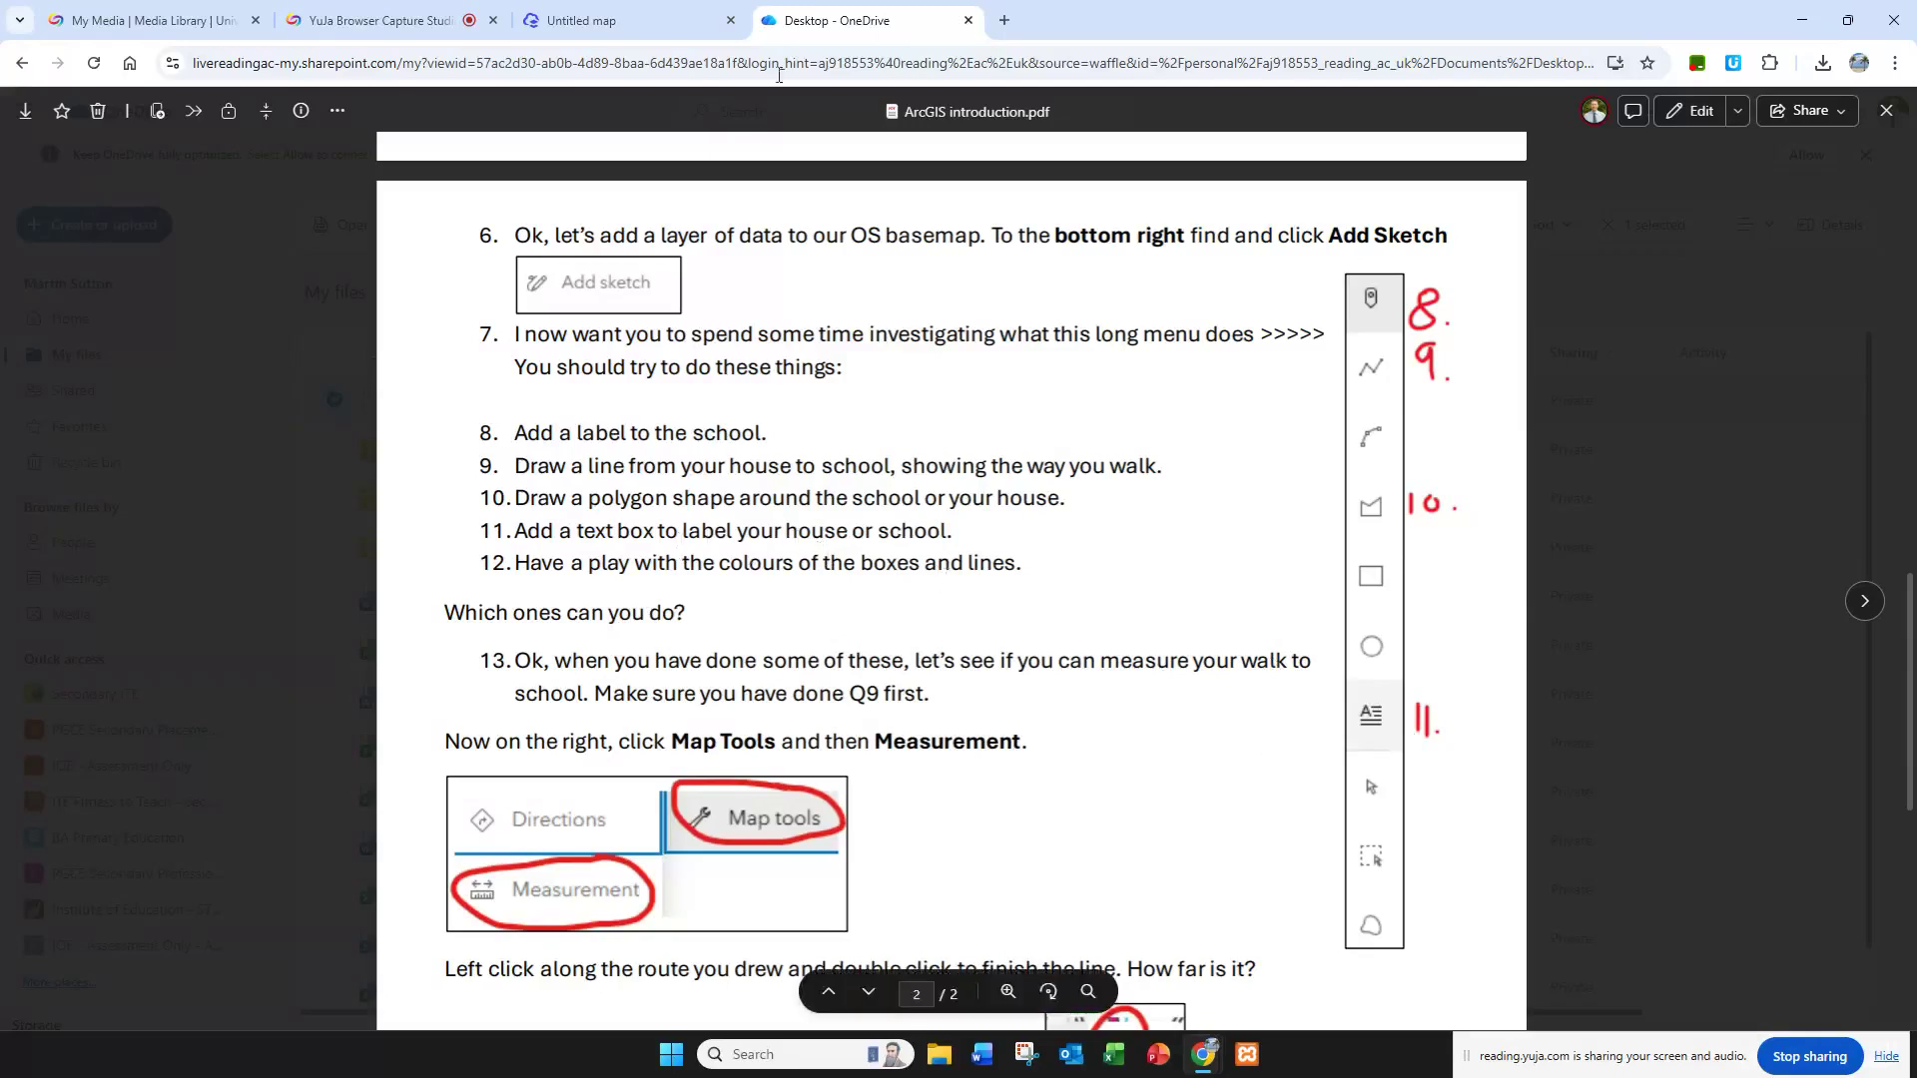
Step: Switch to the map, set the point stamp to 37 px with a red vector marker, and place it on the school in Wokingham
{"action": "left_click", "coordinate": [581, 20]}
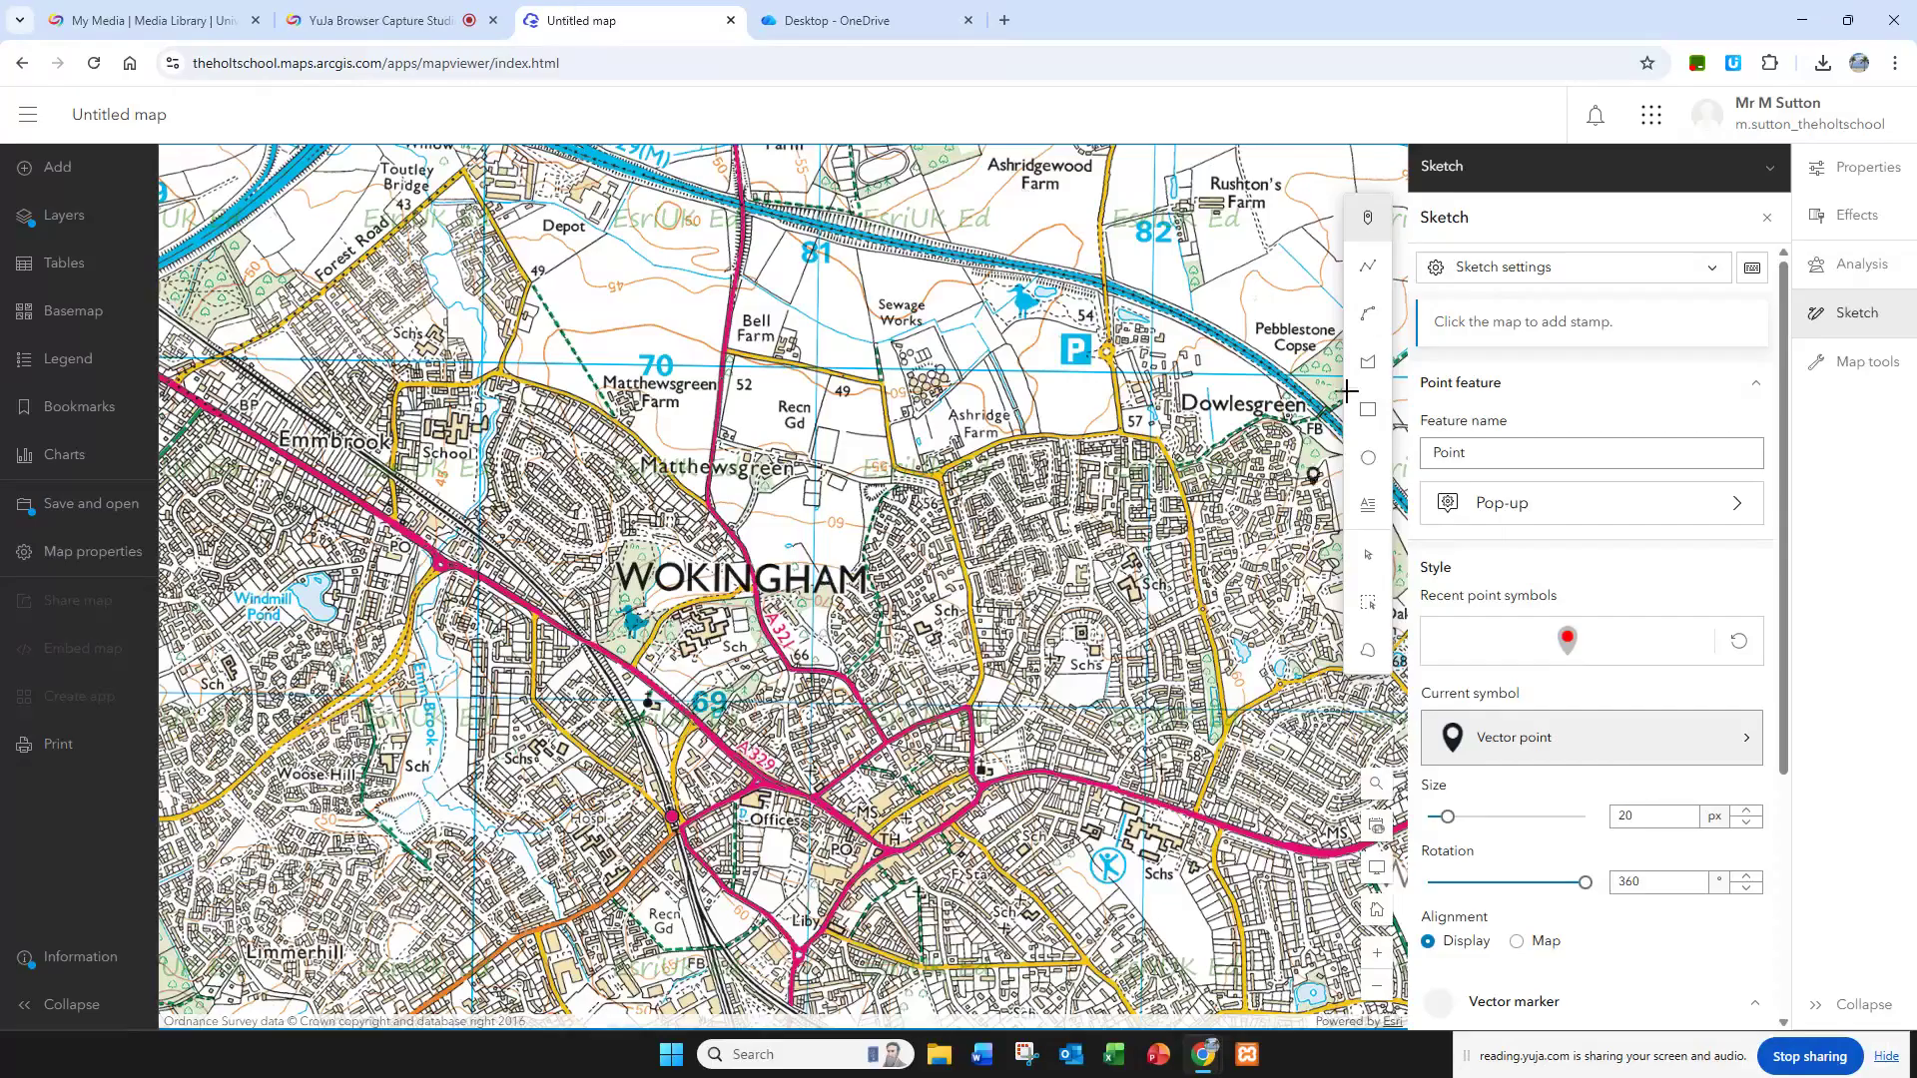
{"action": "left_click", "coordinate": [1370, 225]}
{"action": "left_click_drag", "start_coordinate": [1447, 818], "coordinate": [1468, 817]}
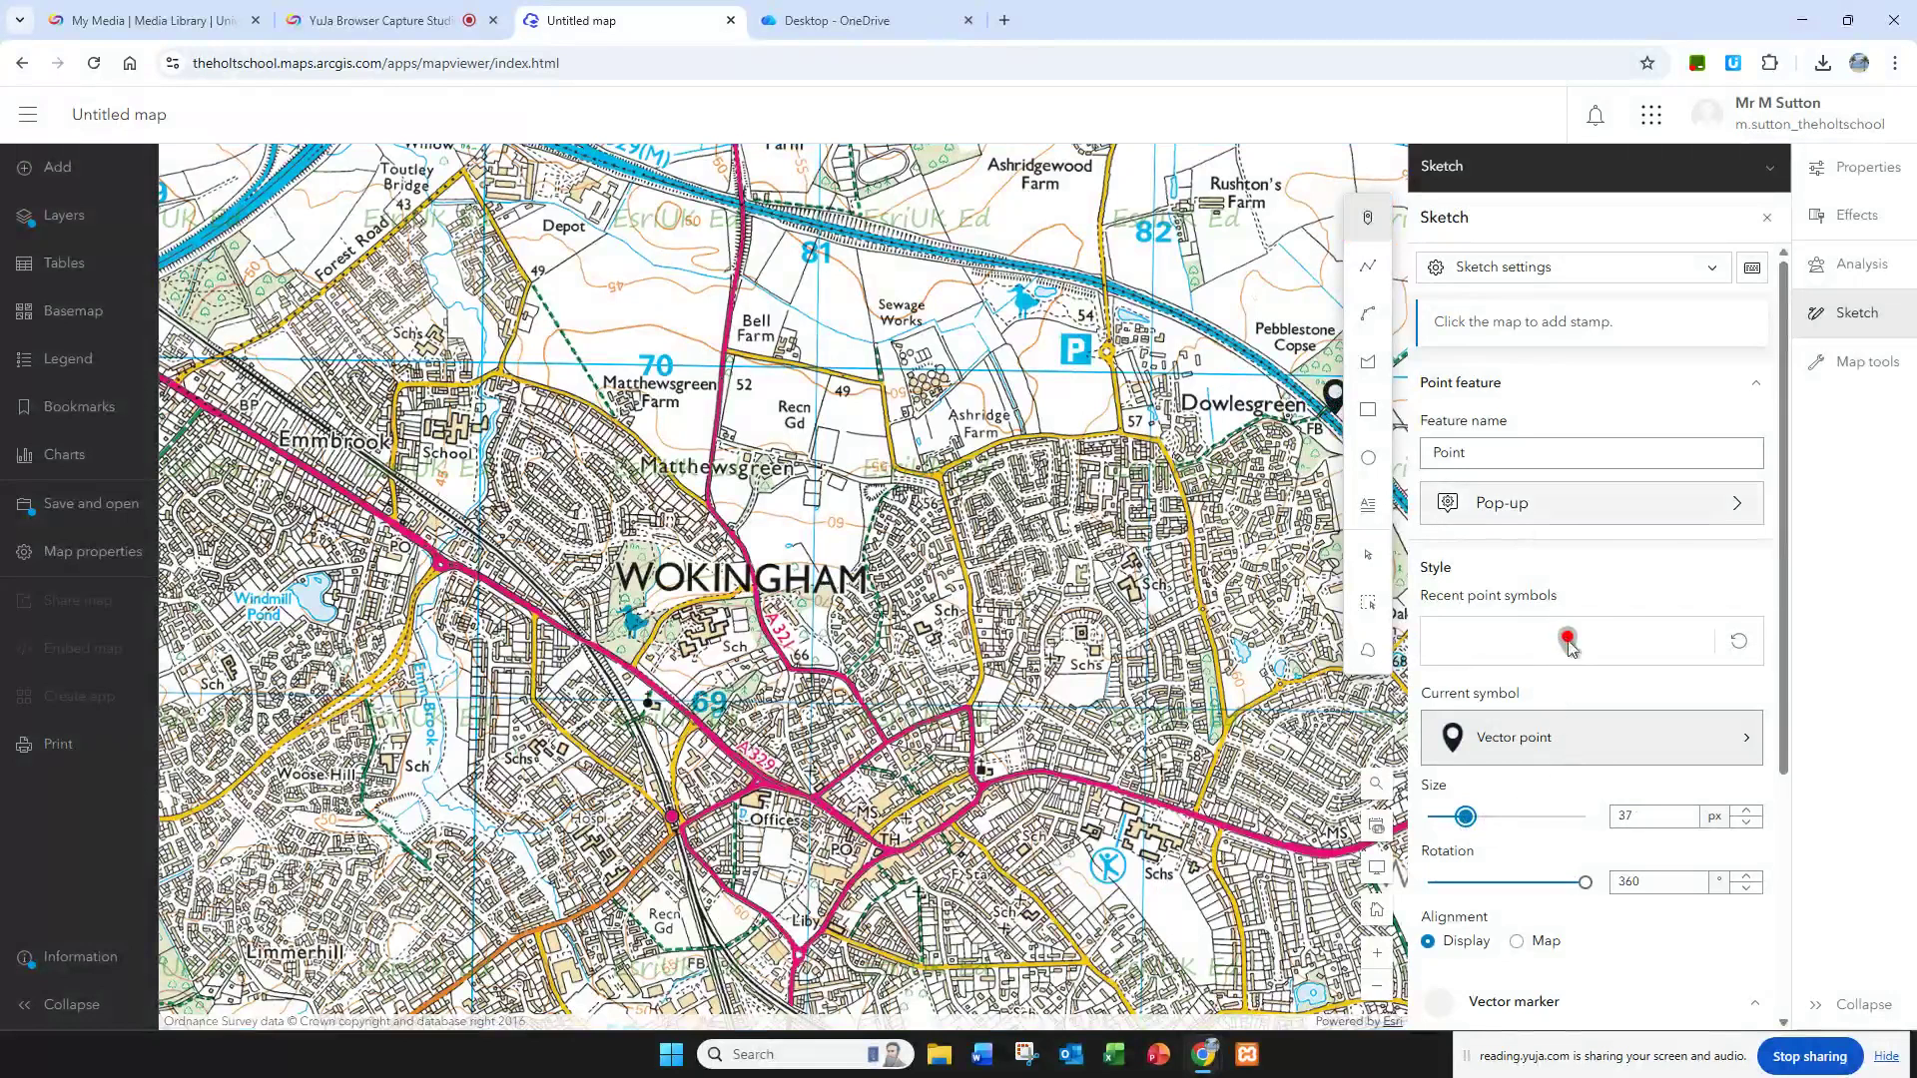
{"action": "scroll", "coordinate": [1570, 649], "scroll_direction": "down", "scroll_amount": 3}
{"action": "left_click", "coordinate": [1654, 783]}
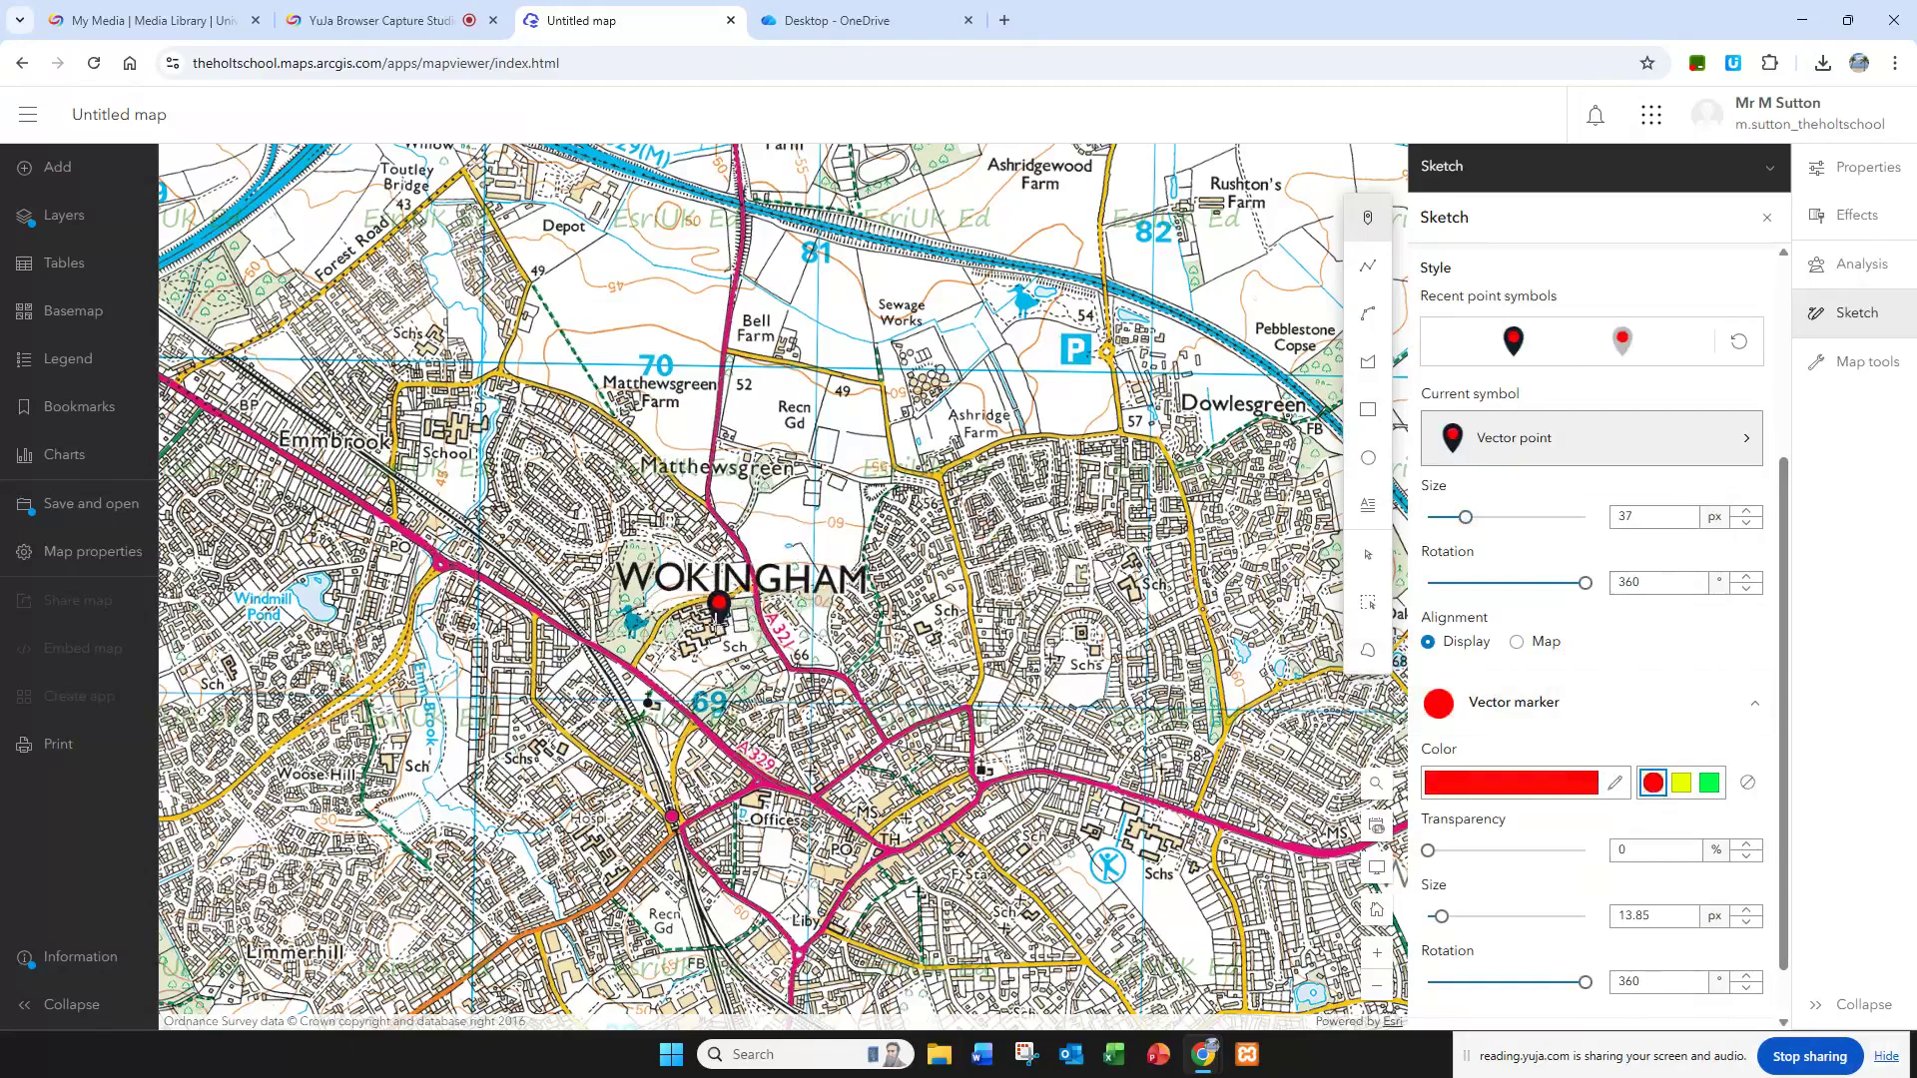
{"action": "left_click", "coordinate": [707, 621]}
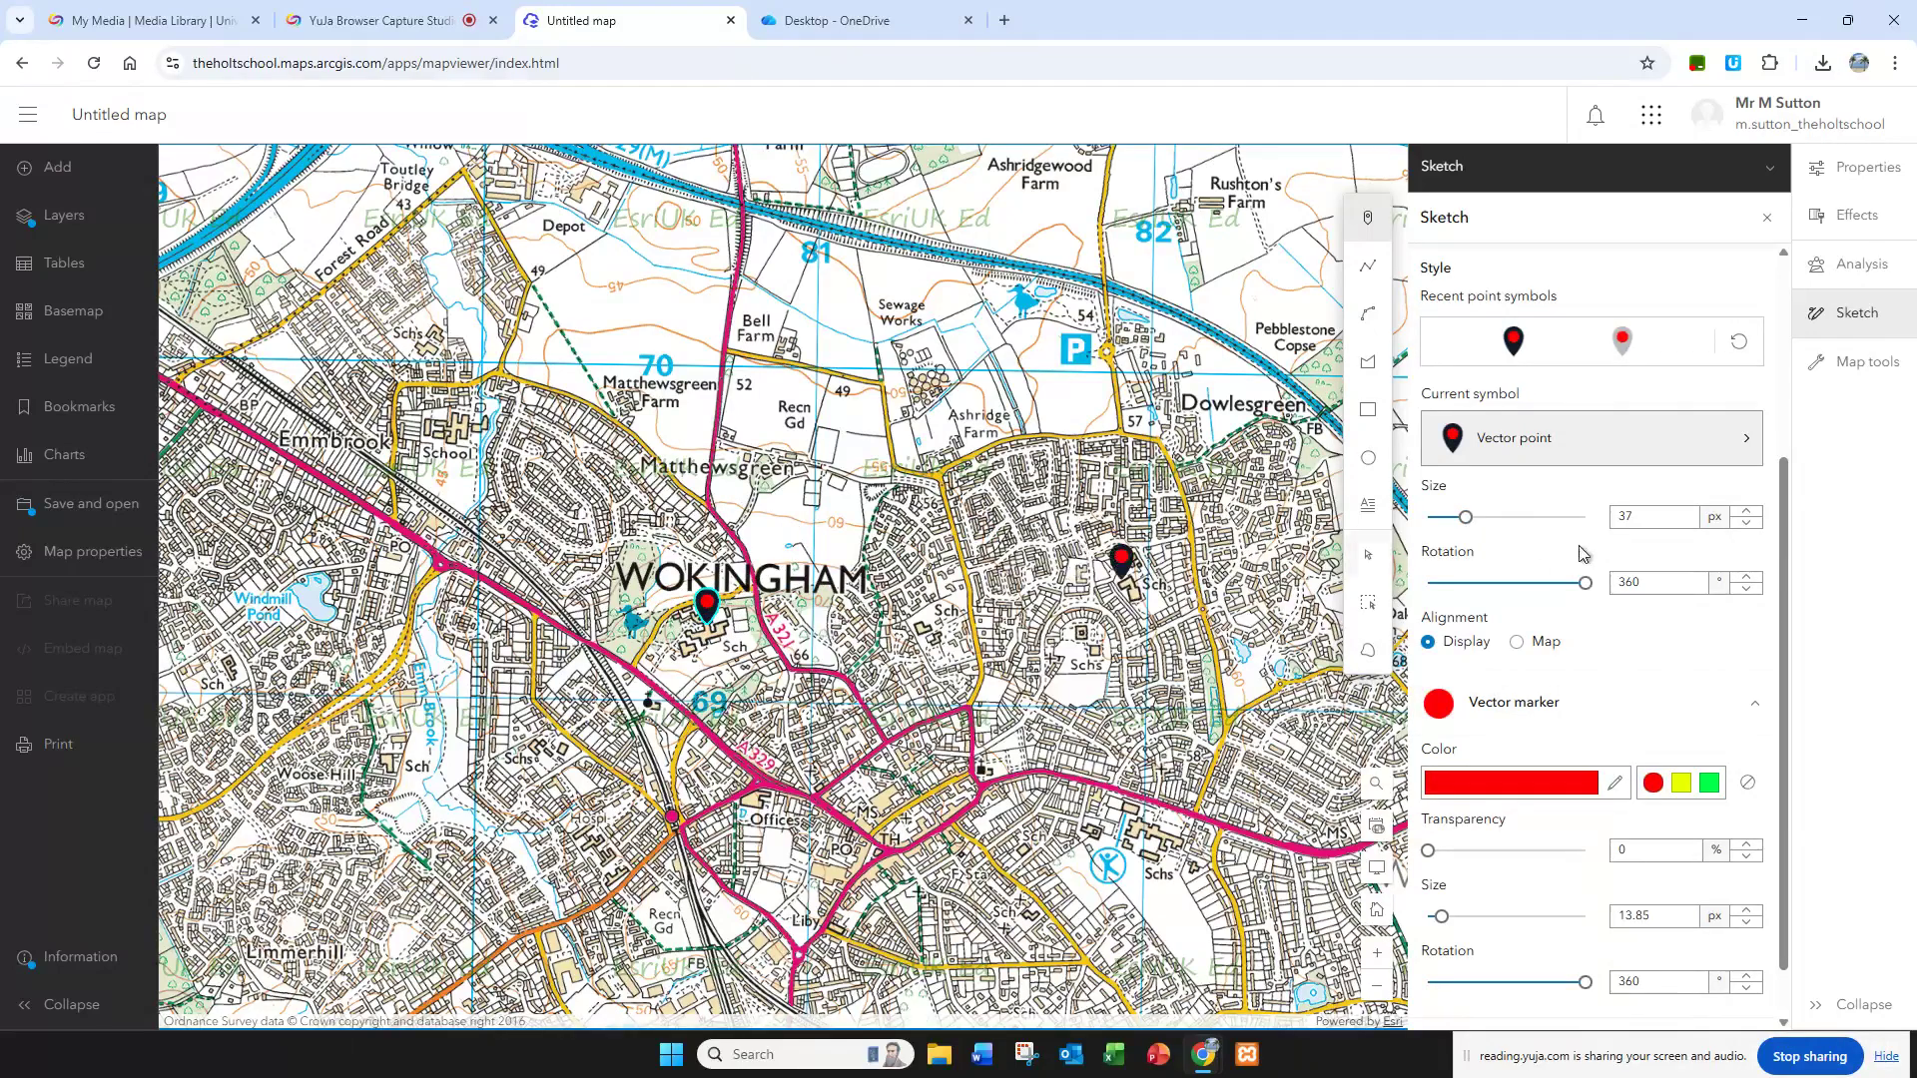
Step: Start a line sketch and set its style to red with a 3 px width
{"action": "left_click", "coordinate": [1372, 272]}
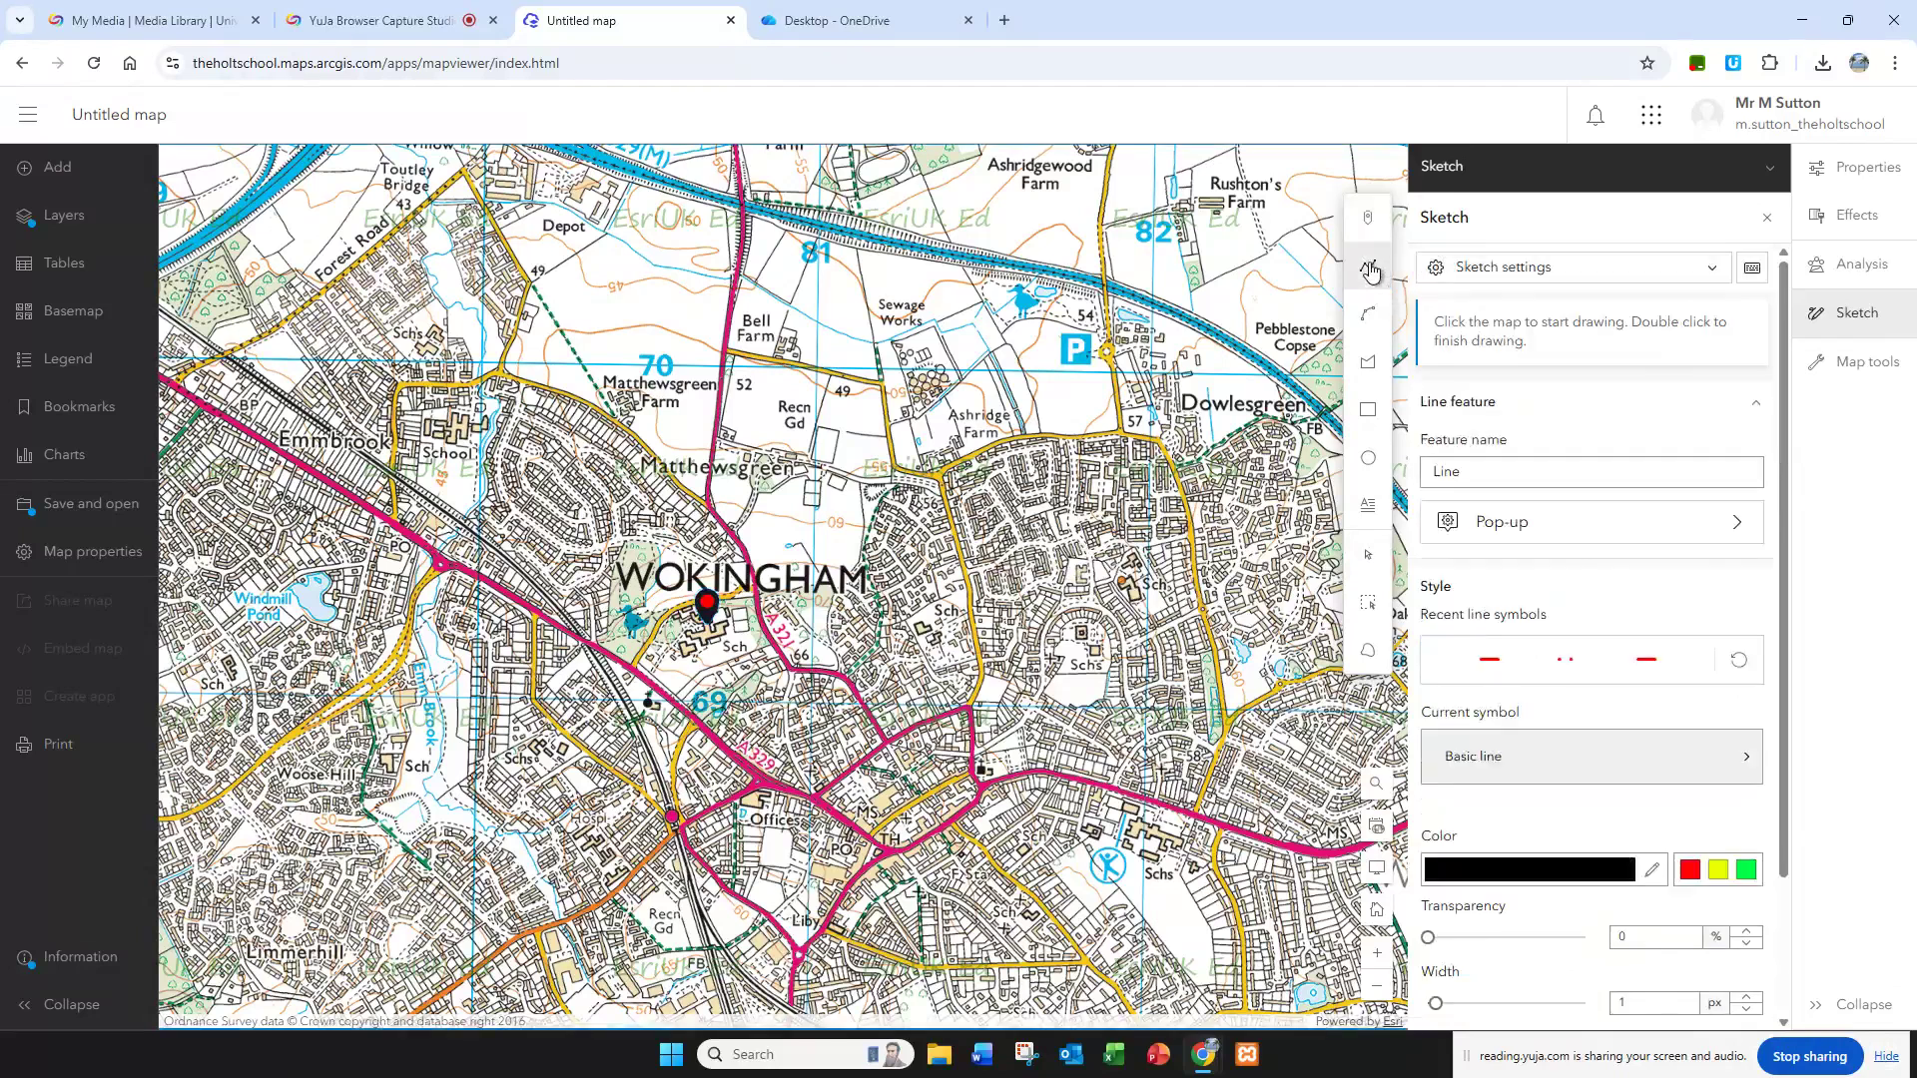
{"action": "scroll", "coordinate": [1588, 788], "scroll_direction": "down", "scroll_amount": 2}
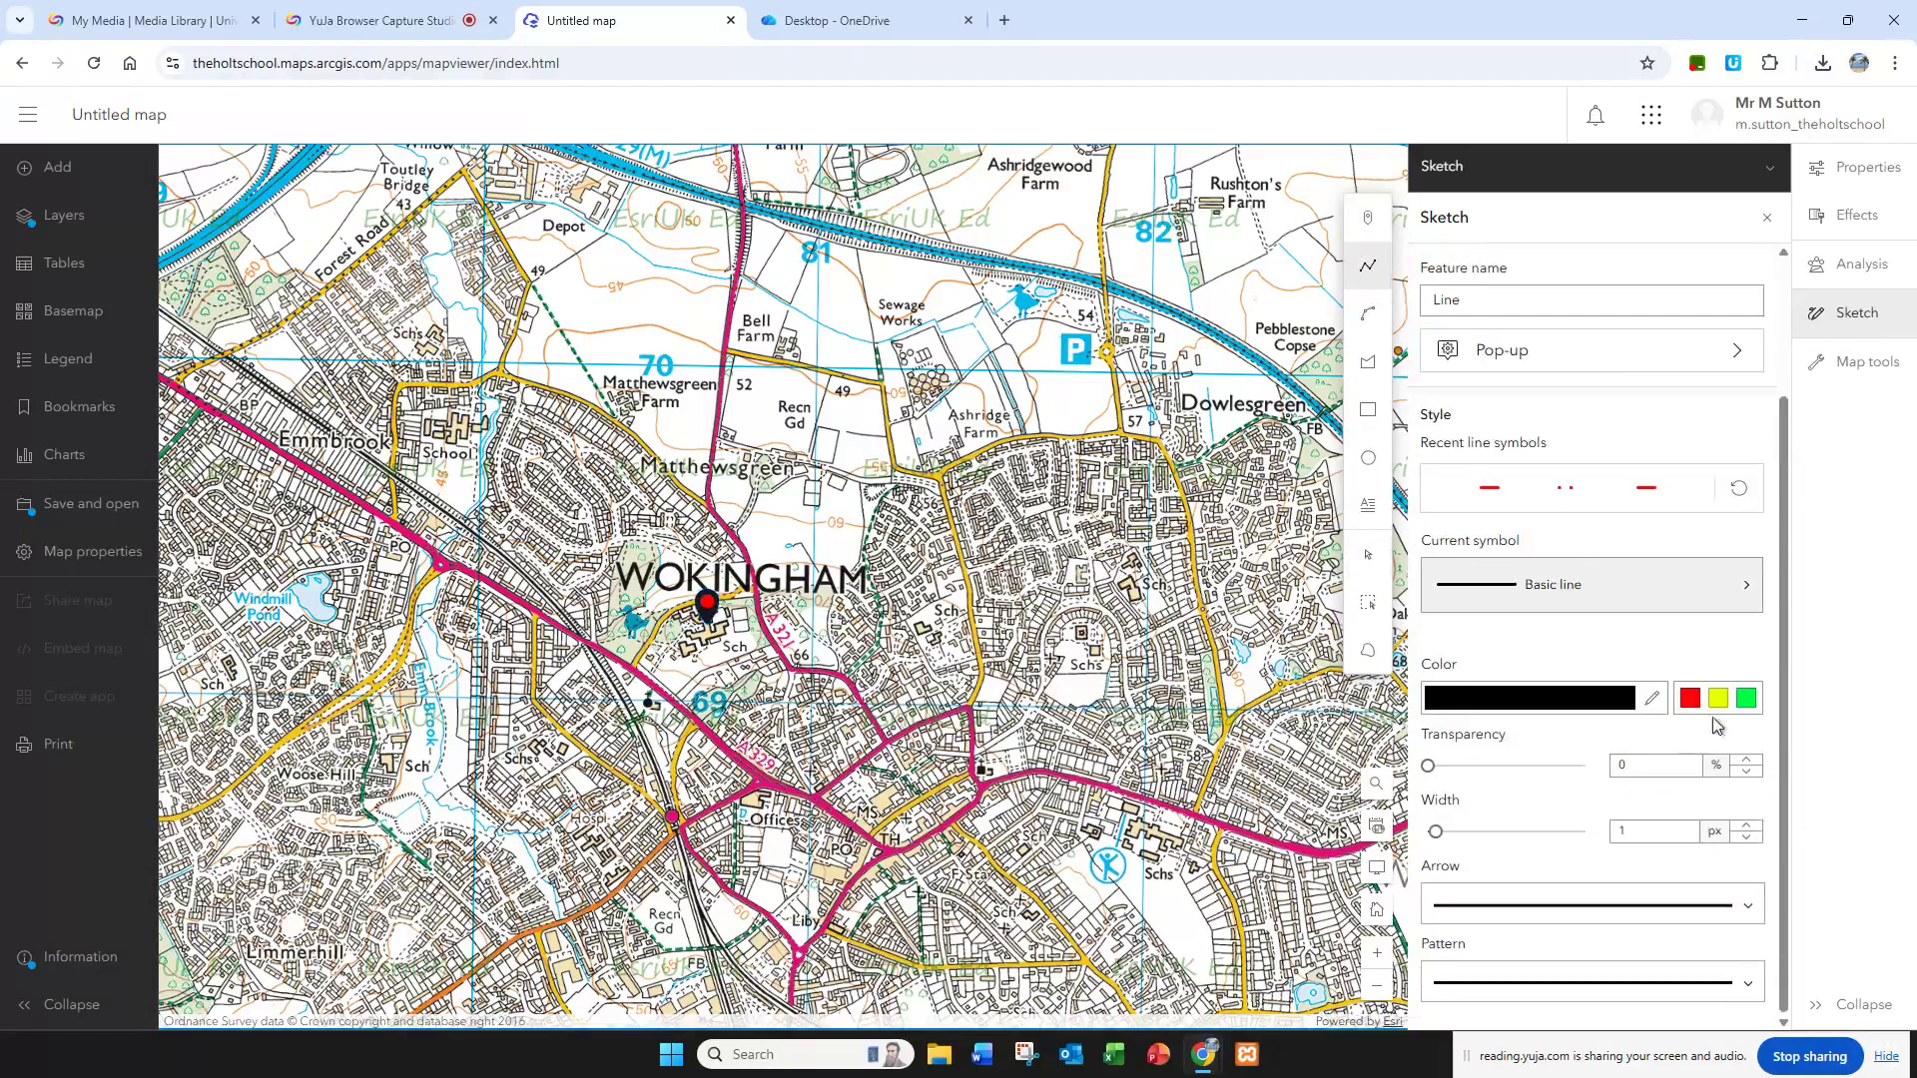
{"action": "left_click", "coordinate": [1690, 699]}
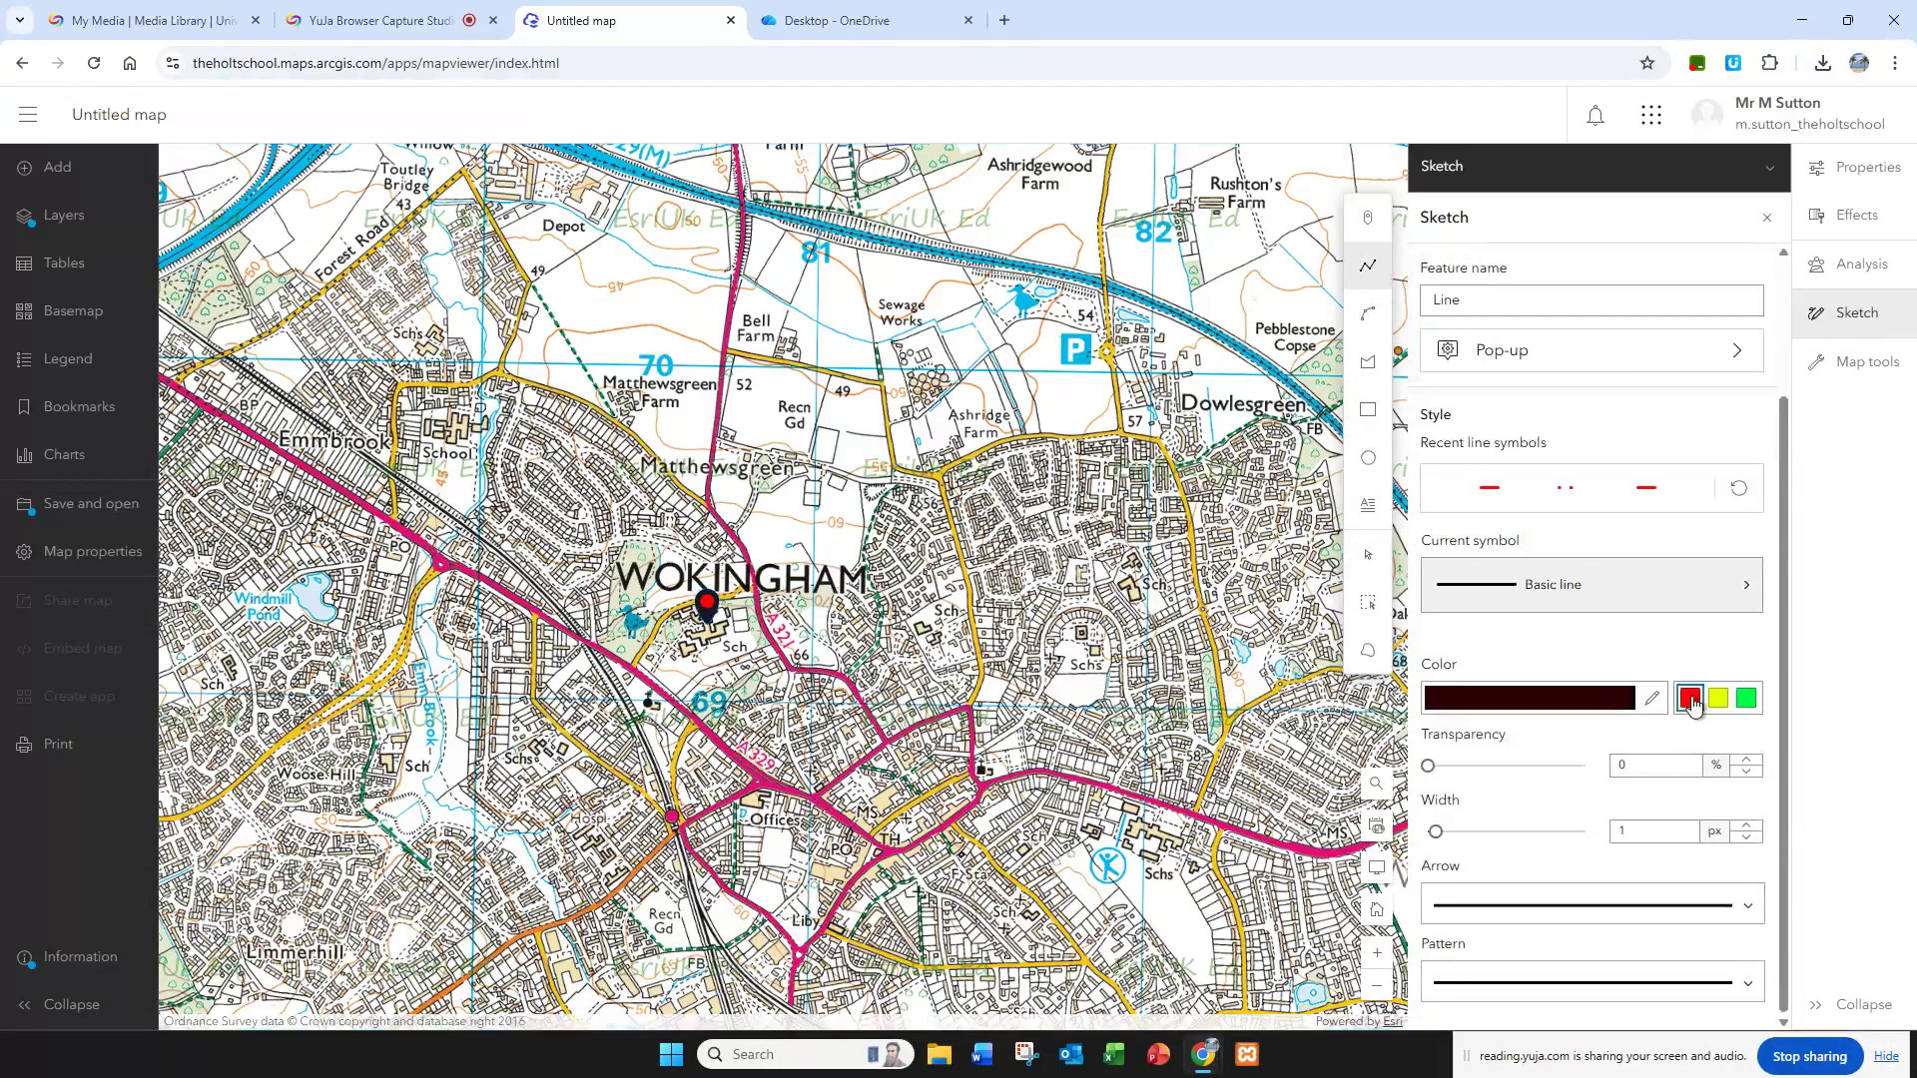
{"action": "left_click_drag", "start_coordinate": [1435, 839], "coordinate": [1453, 845]}
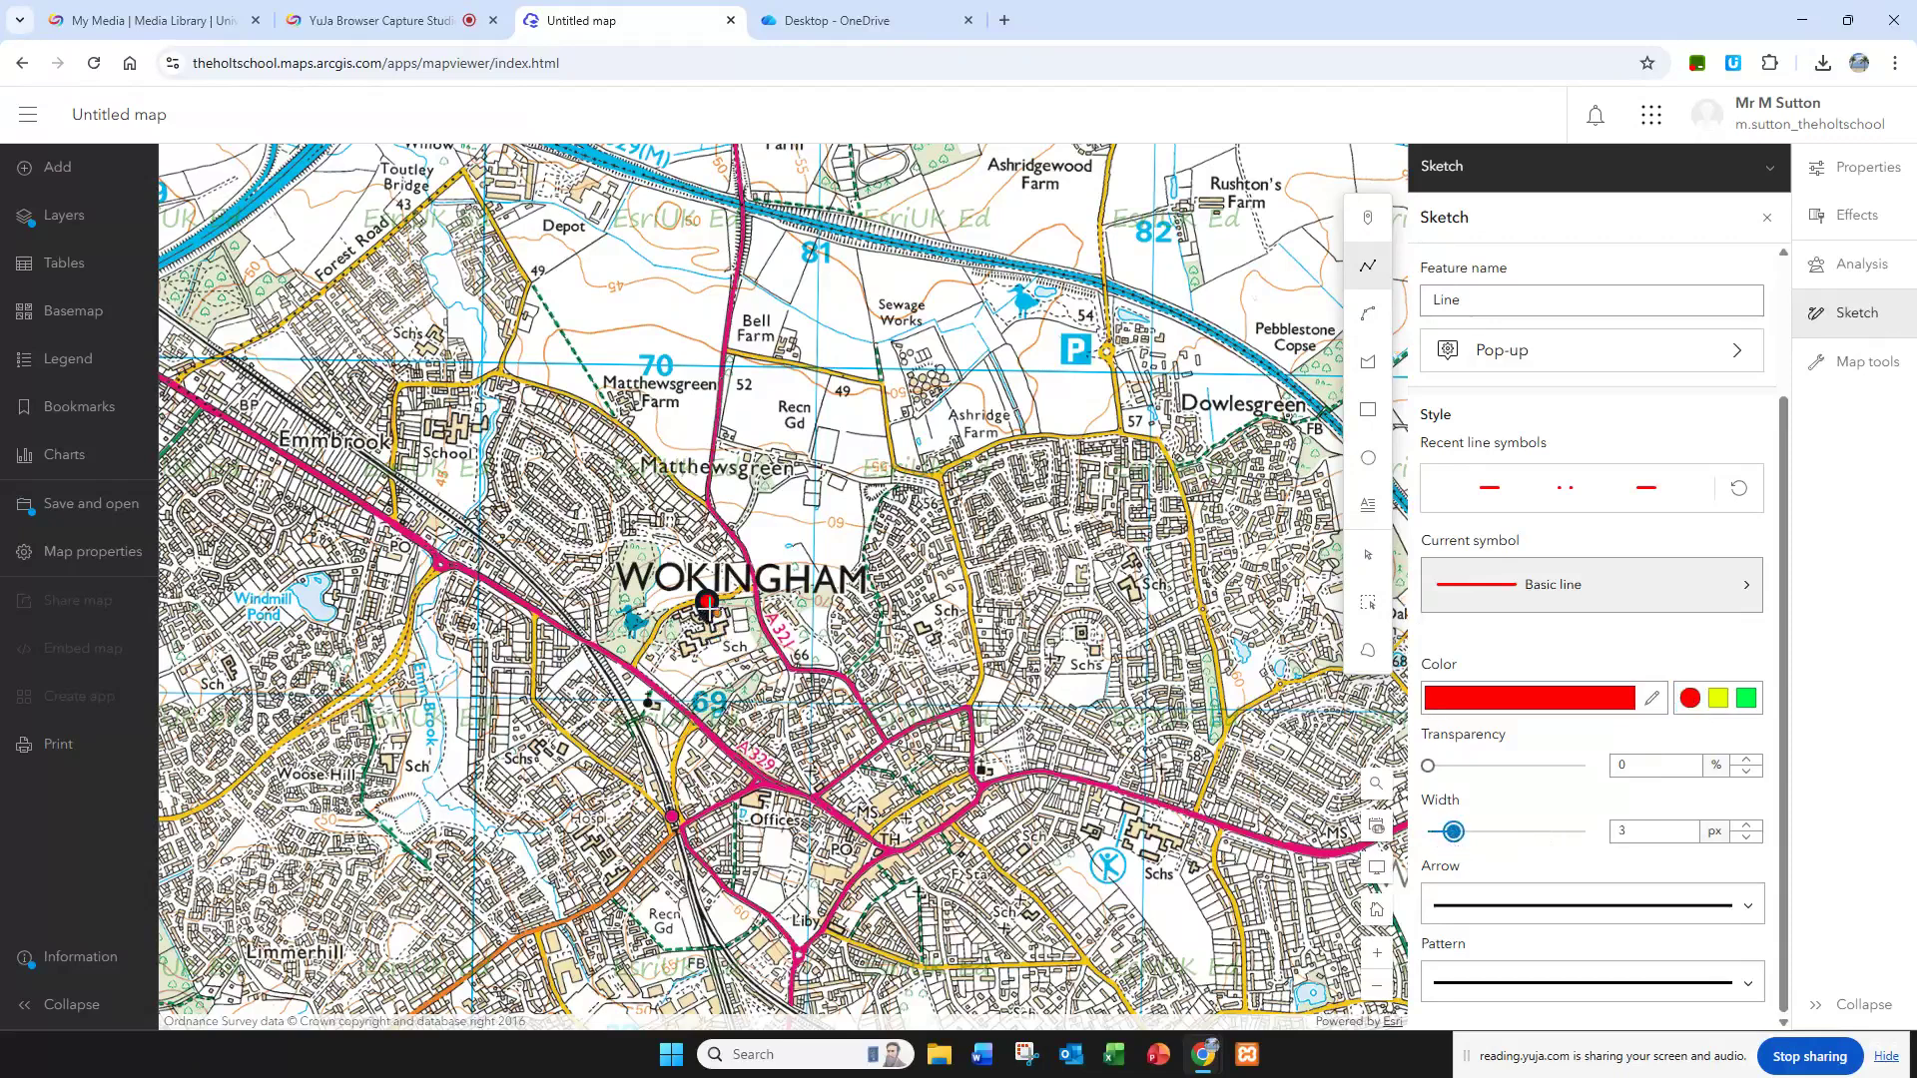
Step: Draw the walking route from the school marker along the A329 and down to Woose Hill, and leave line drawing
{"action": "left_click", "coordinate": [693, 602]}
{"action": "left_click", "coordinate": [664, 614]}
{"action": "left_click", "coordinate": [653, 640]}
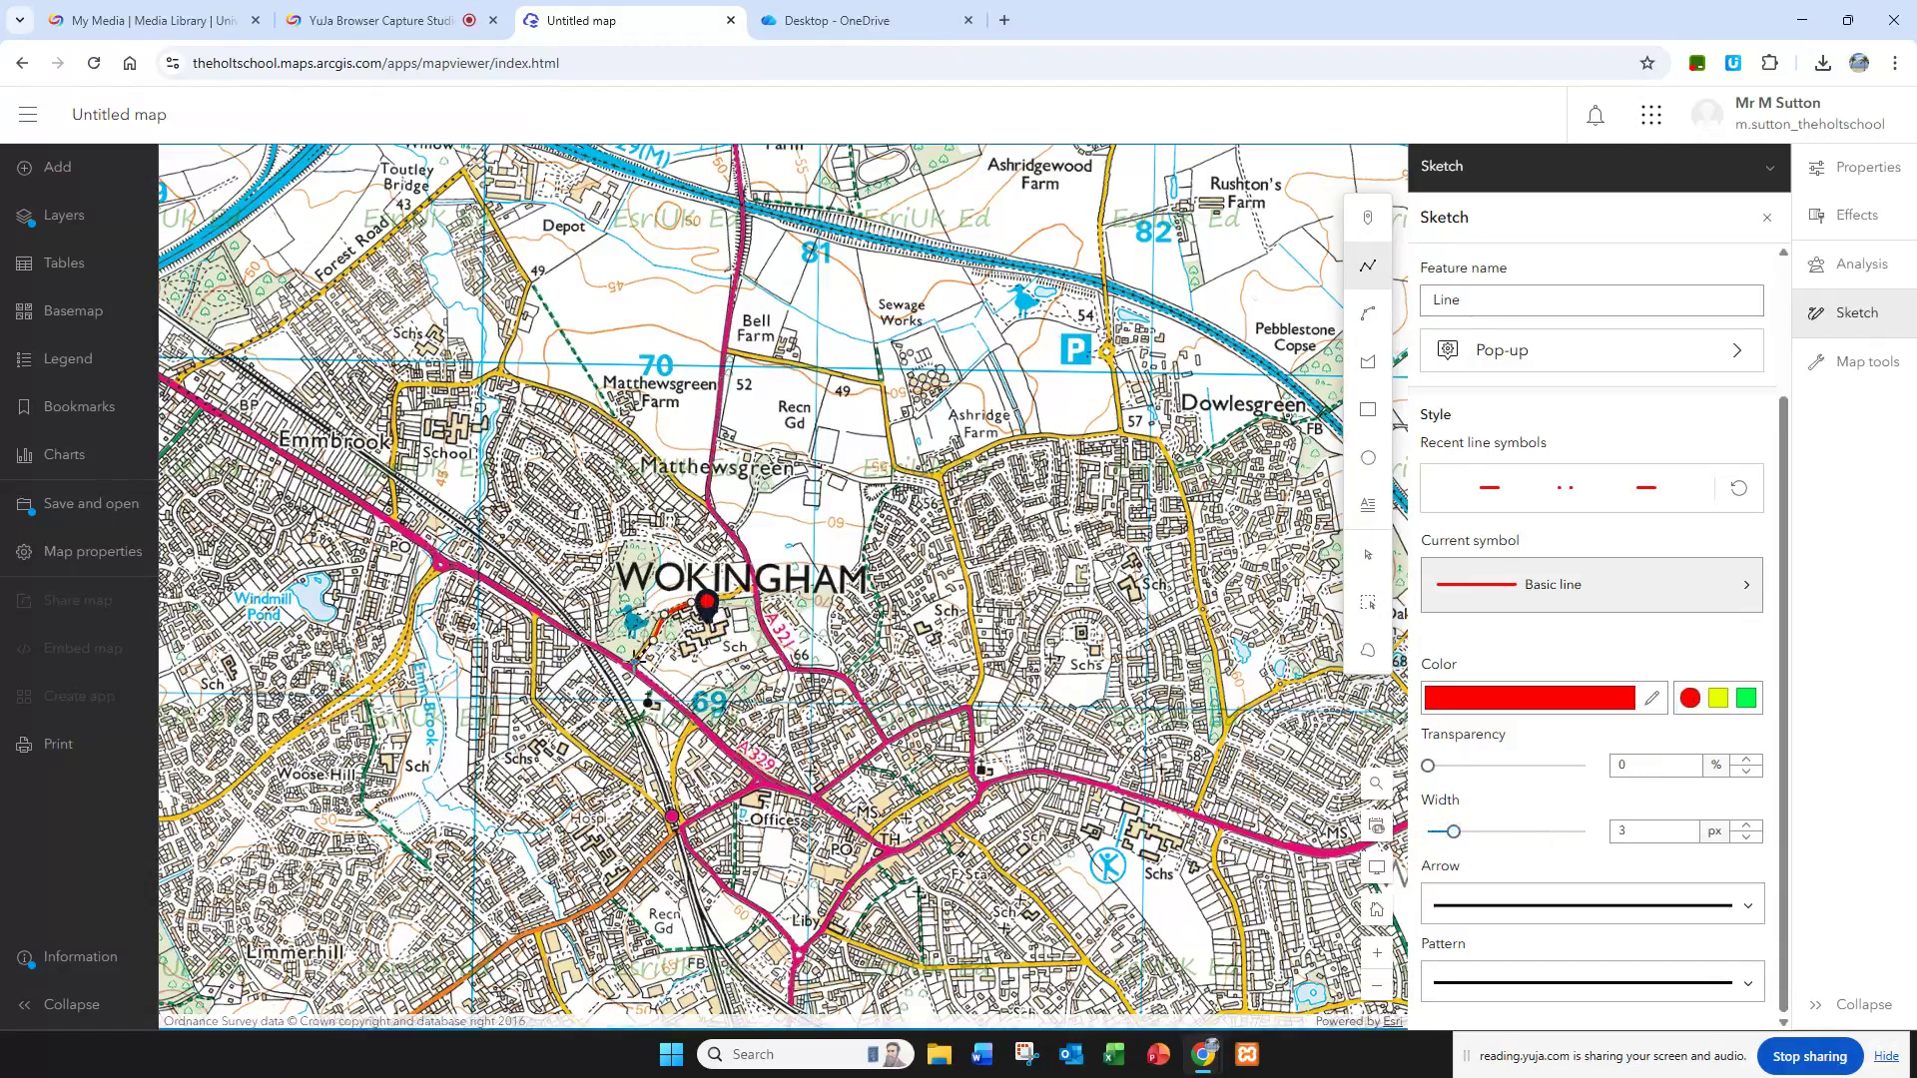
{"action": "left_click", "coordinate": [634, 661]}
{"action": "left_click", "coordinate": [466, 571]}
{"action": "left_click", "coordinate": [441, 566]}
{"action": "left_click", "coordinate": [412, 614]}
{"action": "left_click", "coordinate": [408, 663]}
{"action": "left_click", "coordinate": [358, 693]}
{"action": "left_click", "coordinate": [370, 732]}
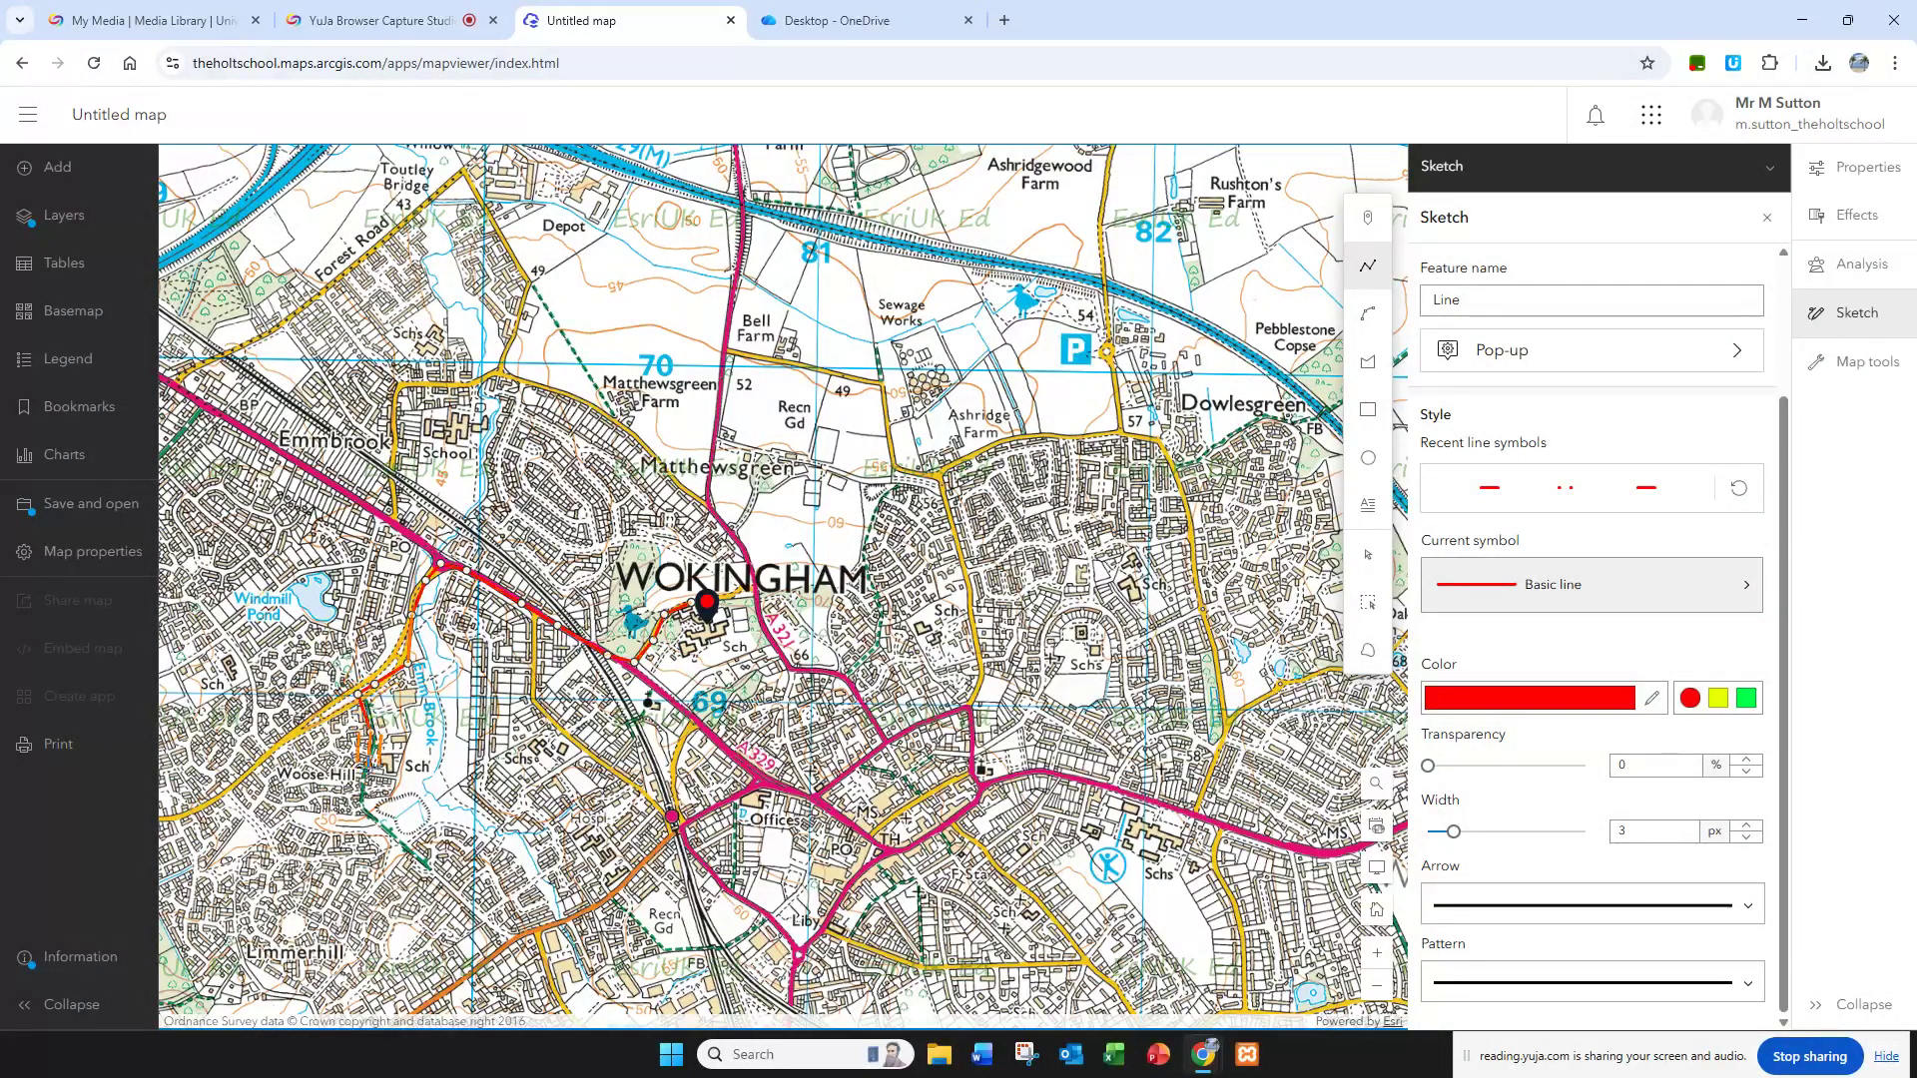
{"action": "double_click", "coordinate": [339, 775]}
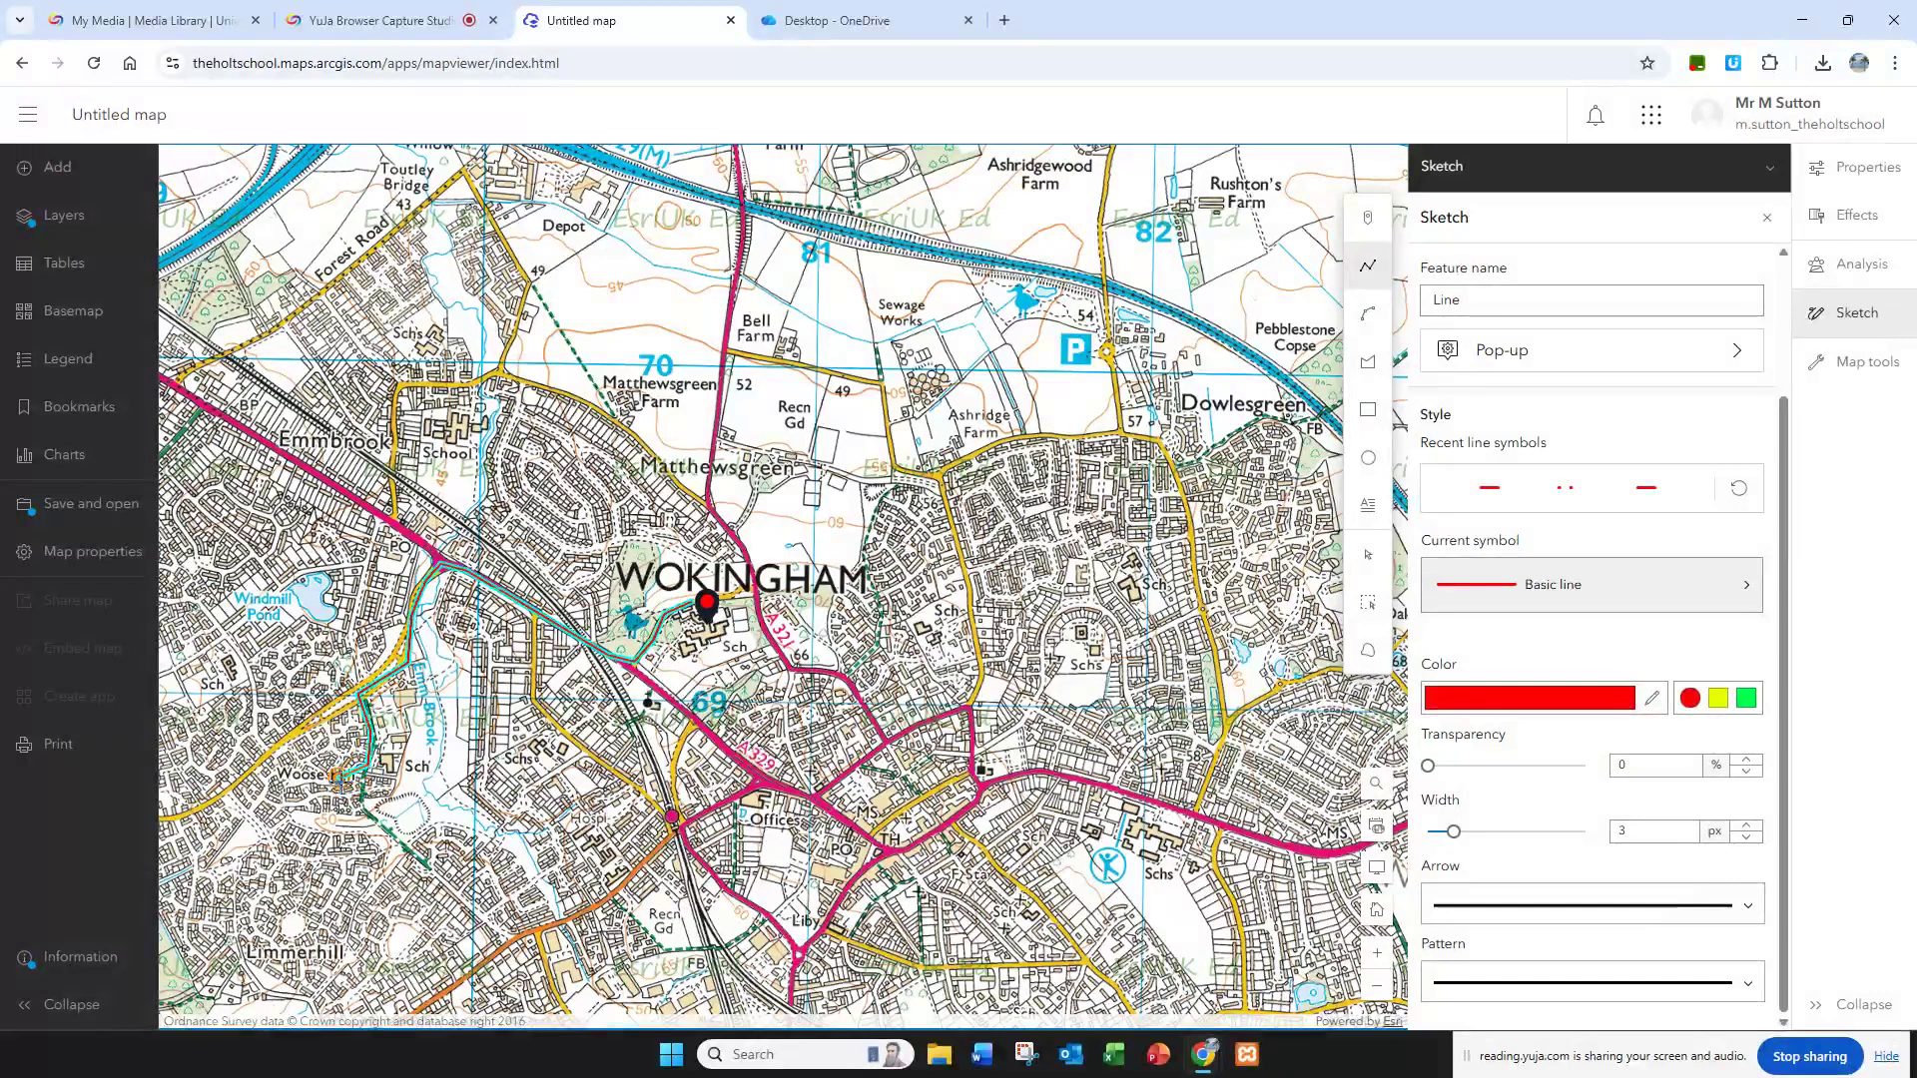
{"action": "left_click", "coordinate": [482, 750]}
{"action": "scroll", "coordinate": [518, 739], "scroll_direction": "up", "scroll_amount": 3}
{"action": "scroll", "coordinate": [518, 739], "scroll_direction": "down", "scroll_amount": 3}
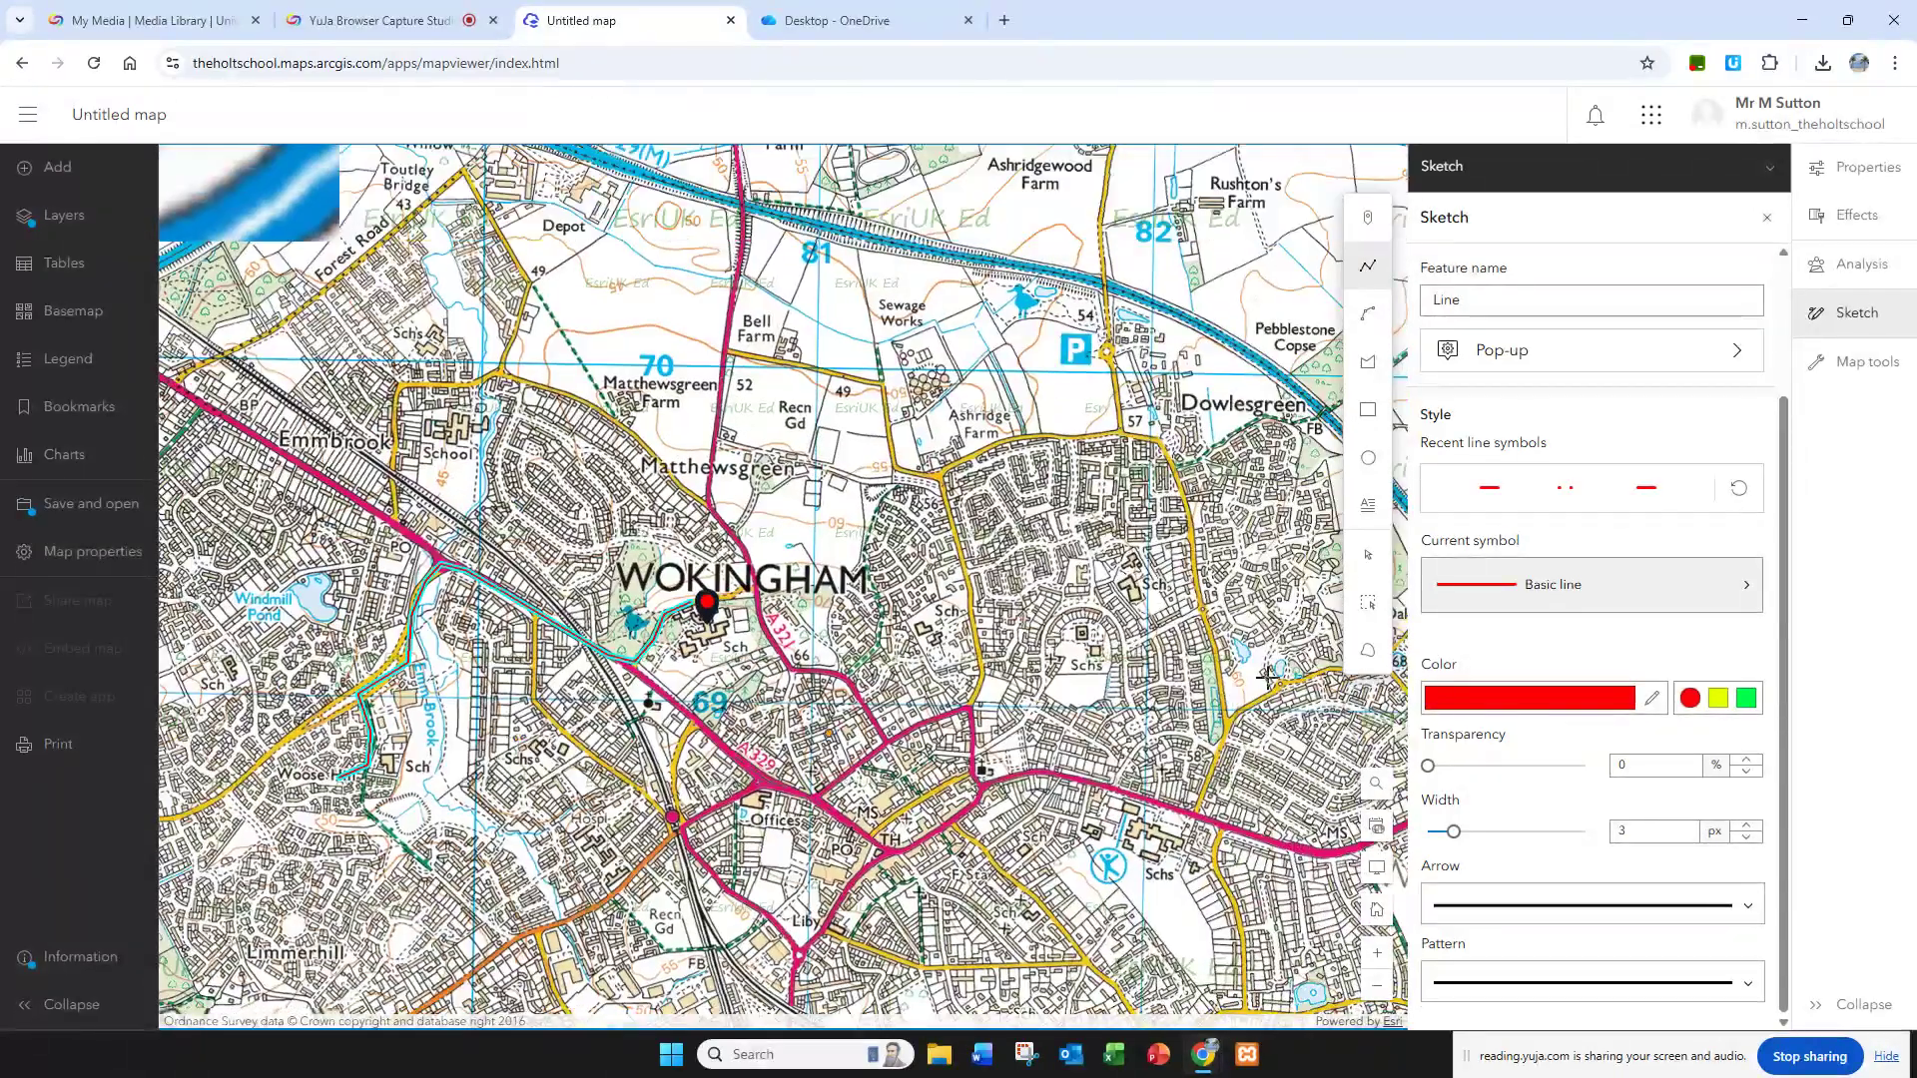
{"action": "left_click", "coordinate": [1376, 561]}
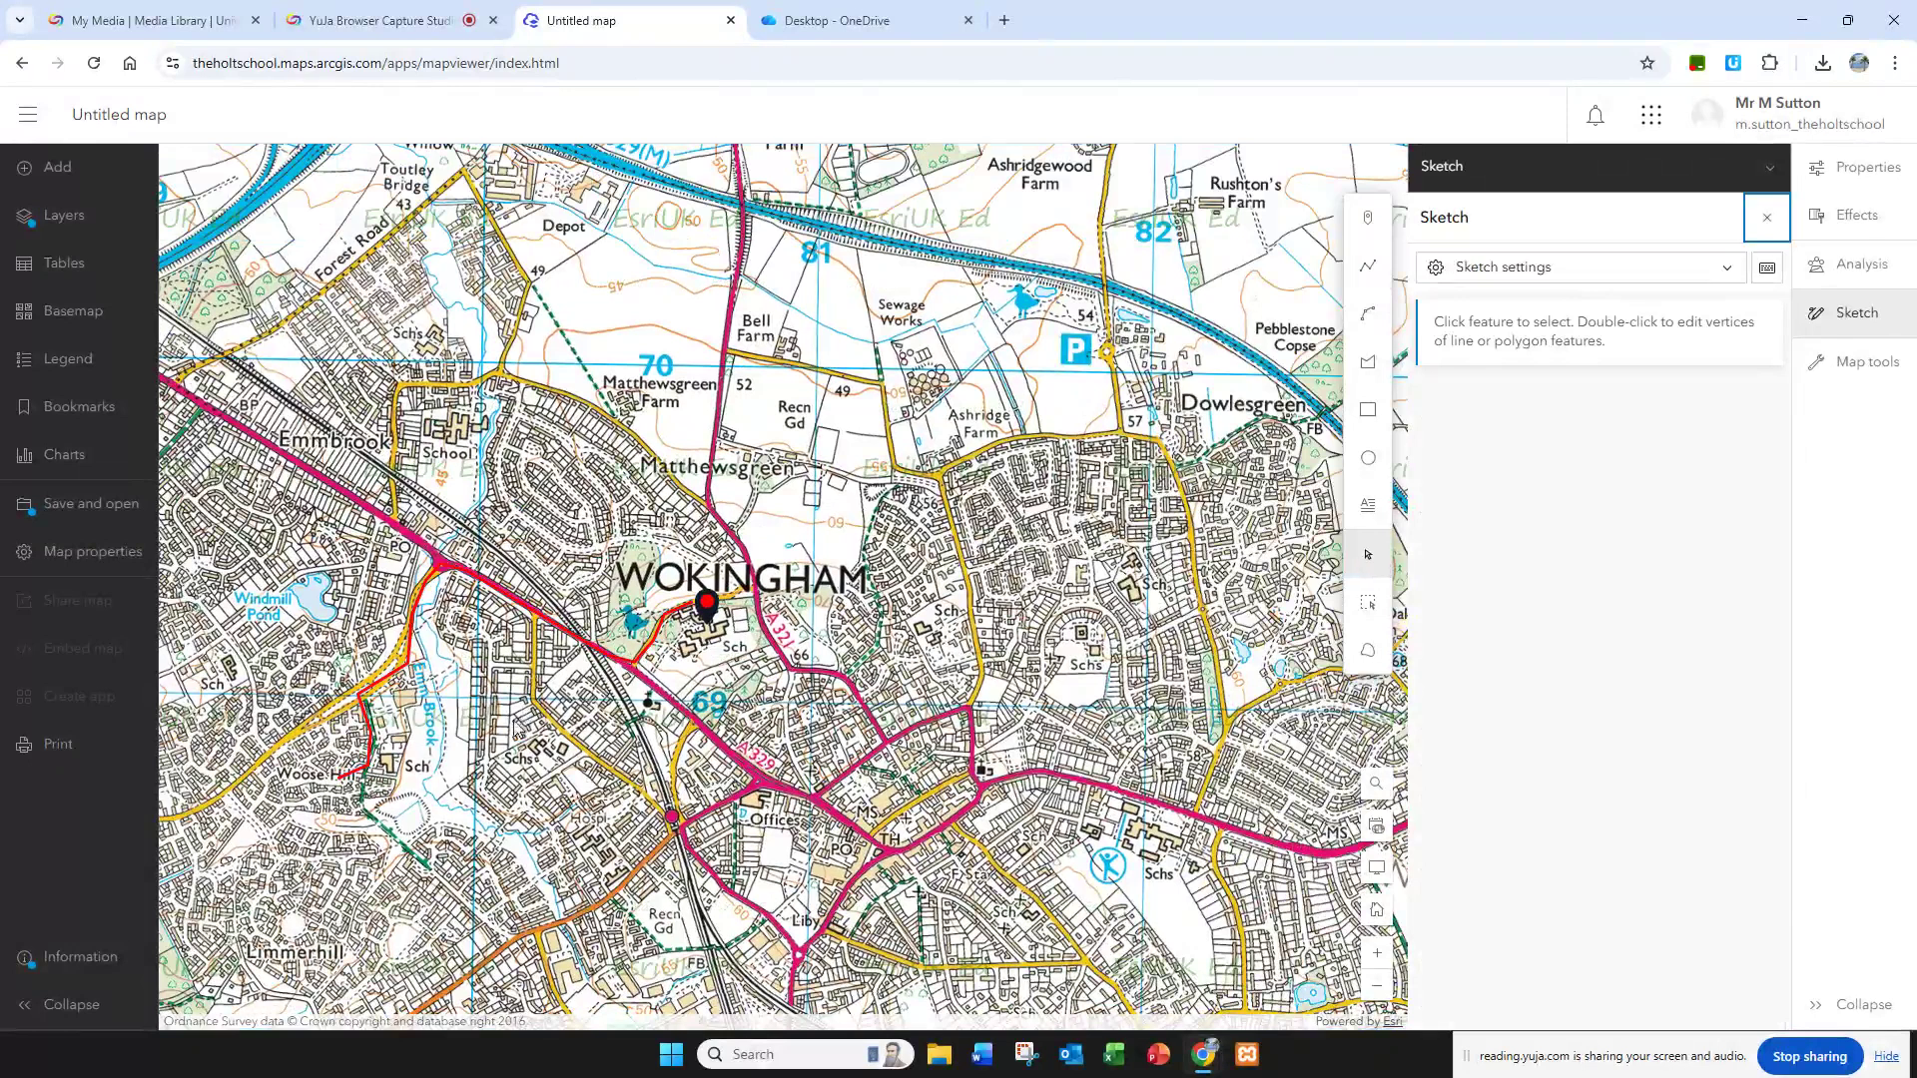
Step: Examine how the school marker and drawn route look at wider and closer map scales
{"action": "scroll", "coordinate": [639, 729], "scroll_direction": "down", "scroll_amount": 2}
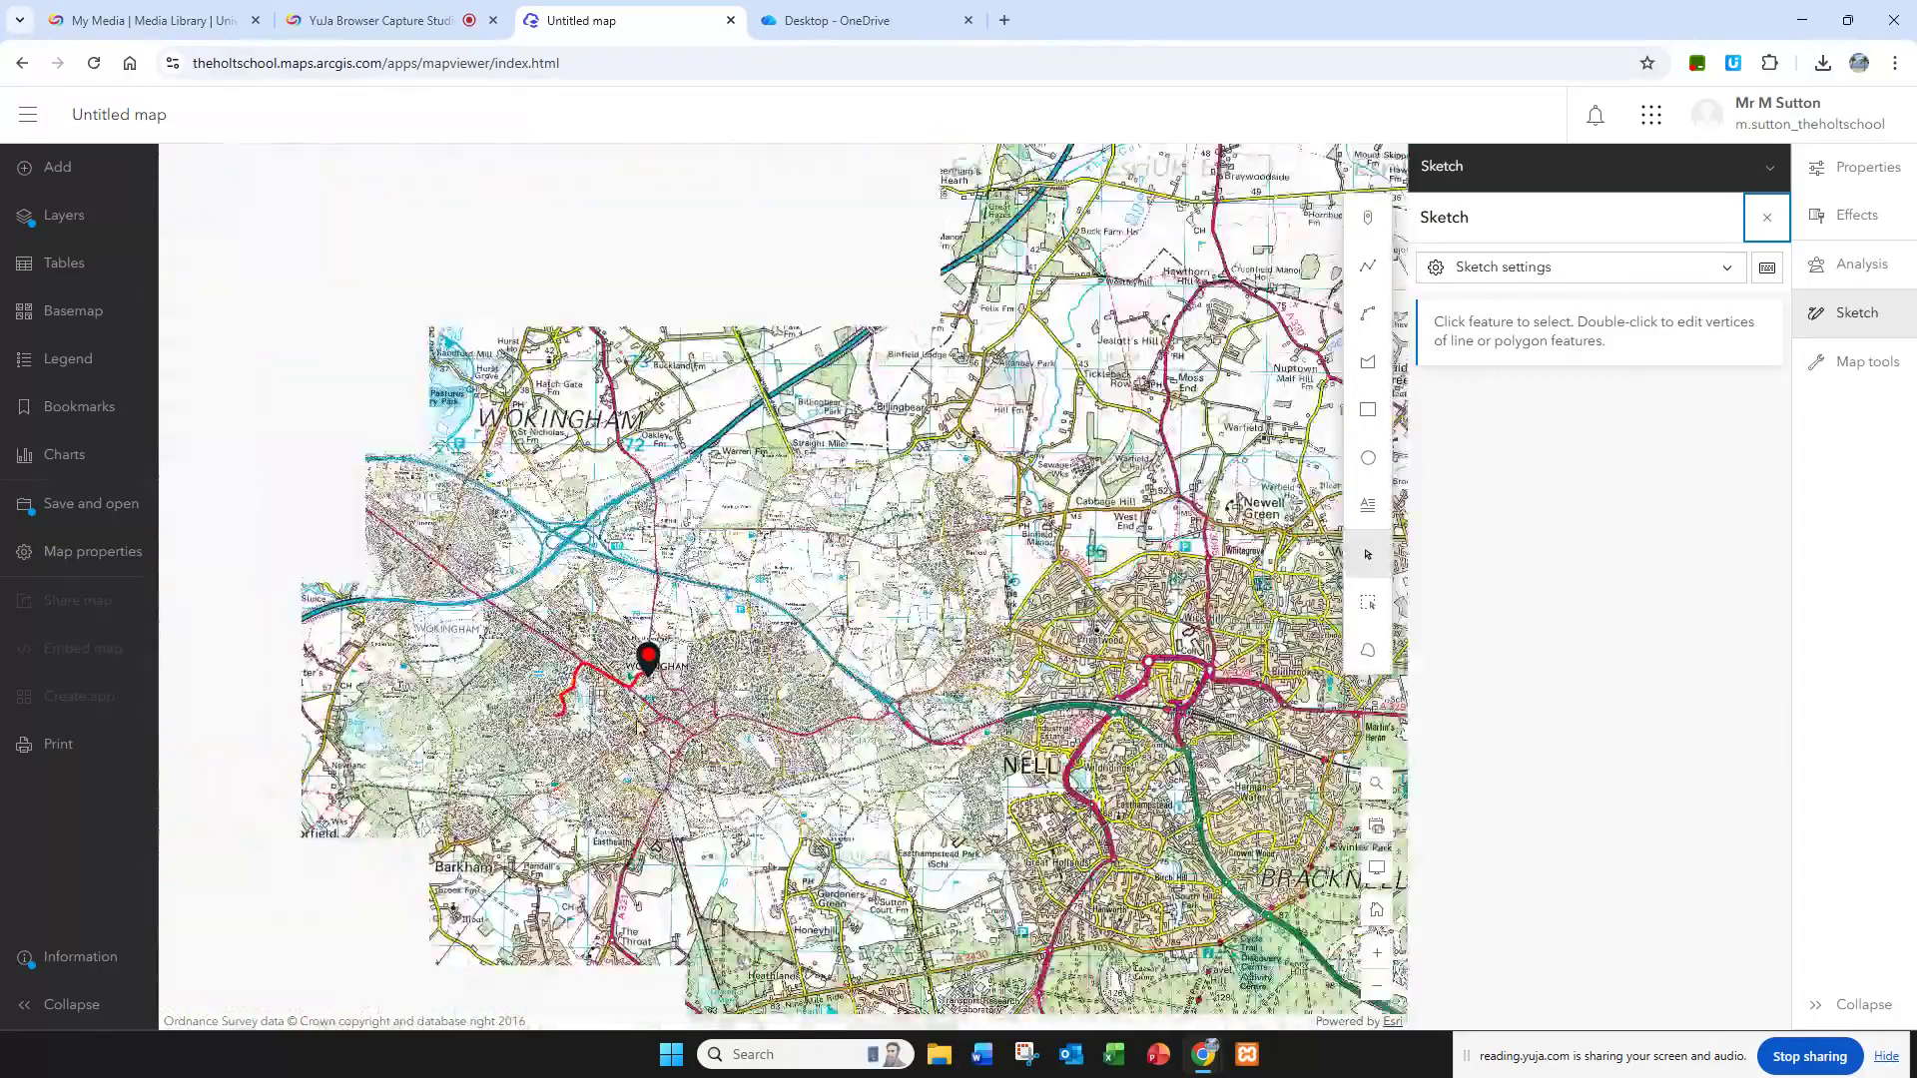
{"action": "scroll", "coordinate": [639, 728], "scroll_direction": "up", "scroll_amount": 3}
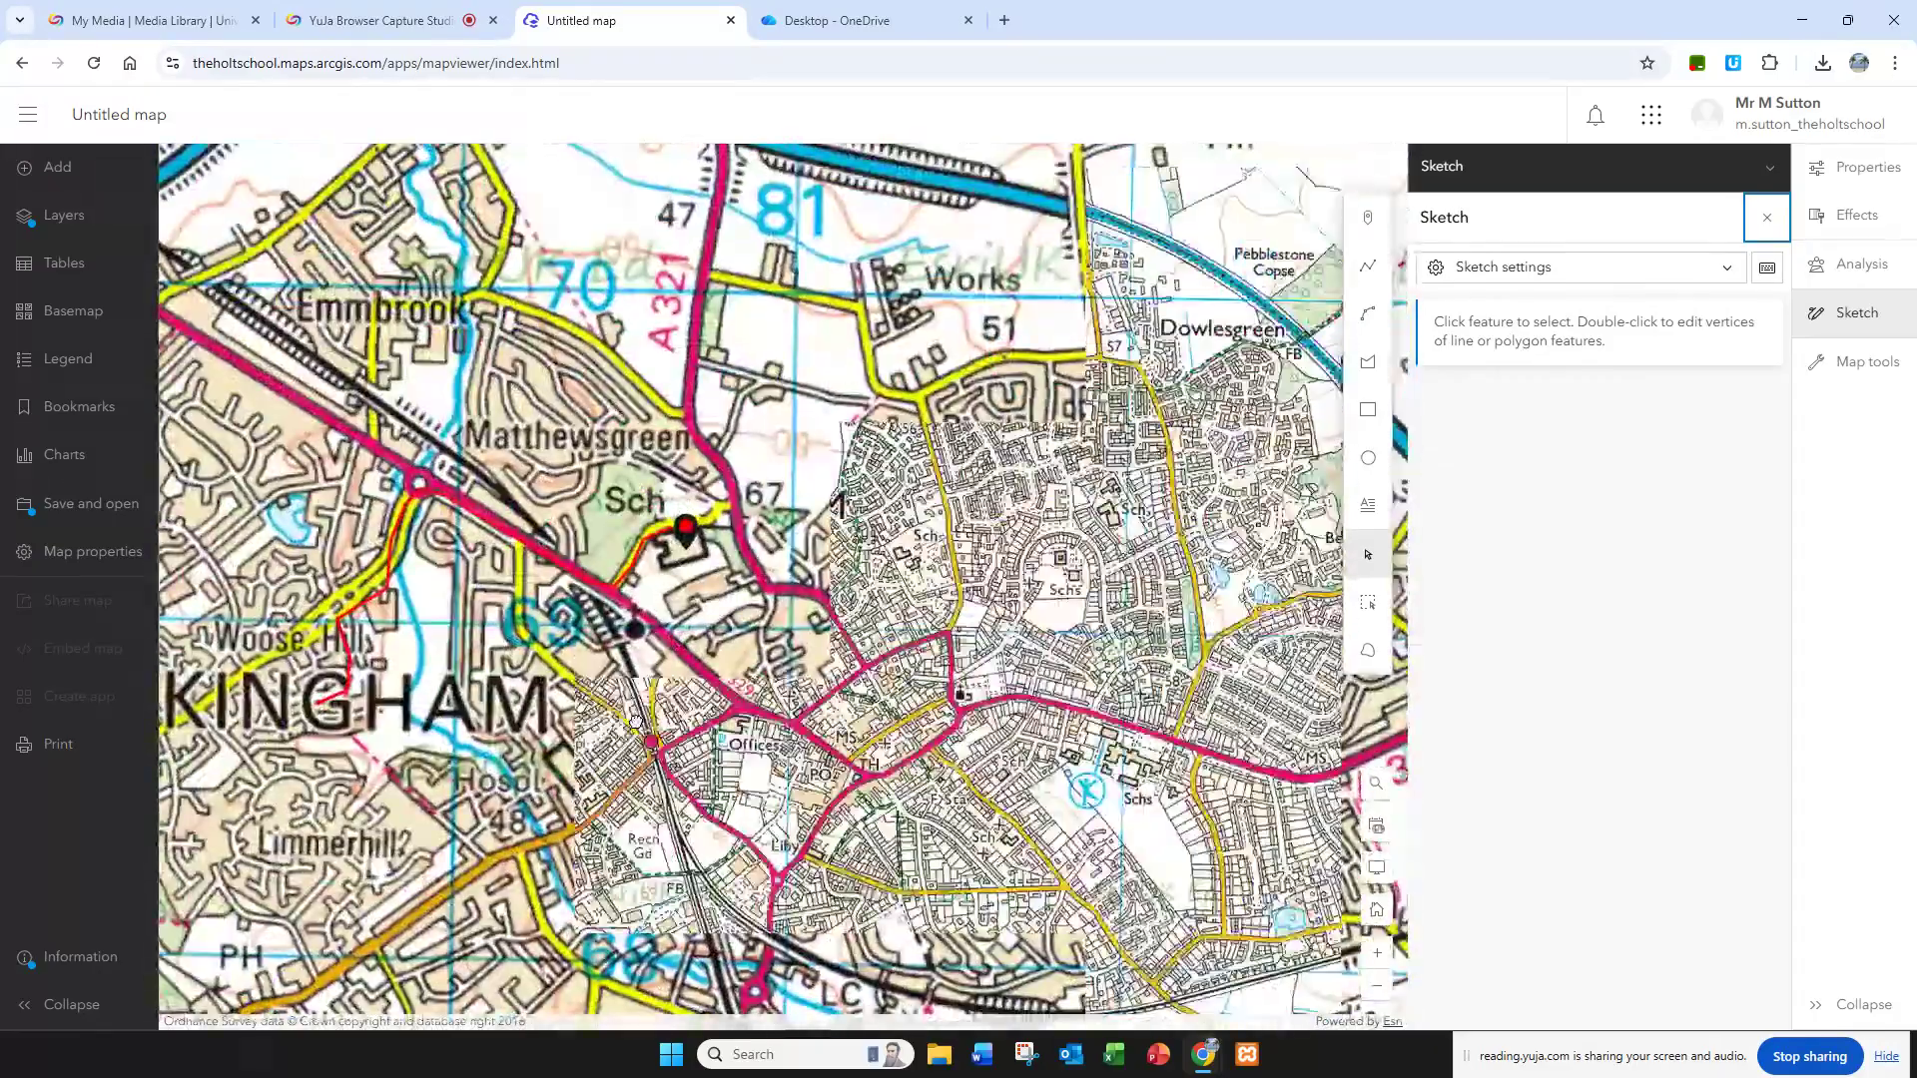
{"action": "scroll", "coordinate": [639, 729], "scroll_direction": "down", "scroll_amount": 2}
{"action": "scroll", "coordinate": [639, 728], "scroll_direction": "up", "scroll_amount": 2}
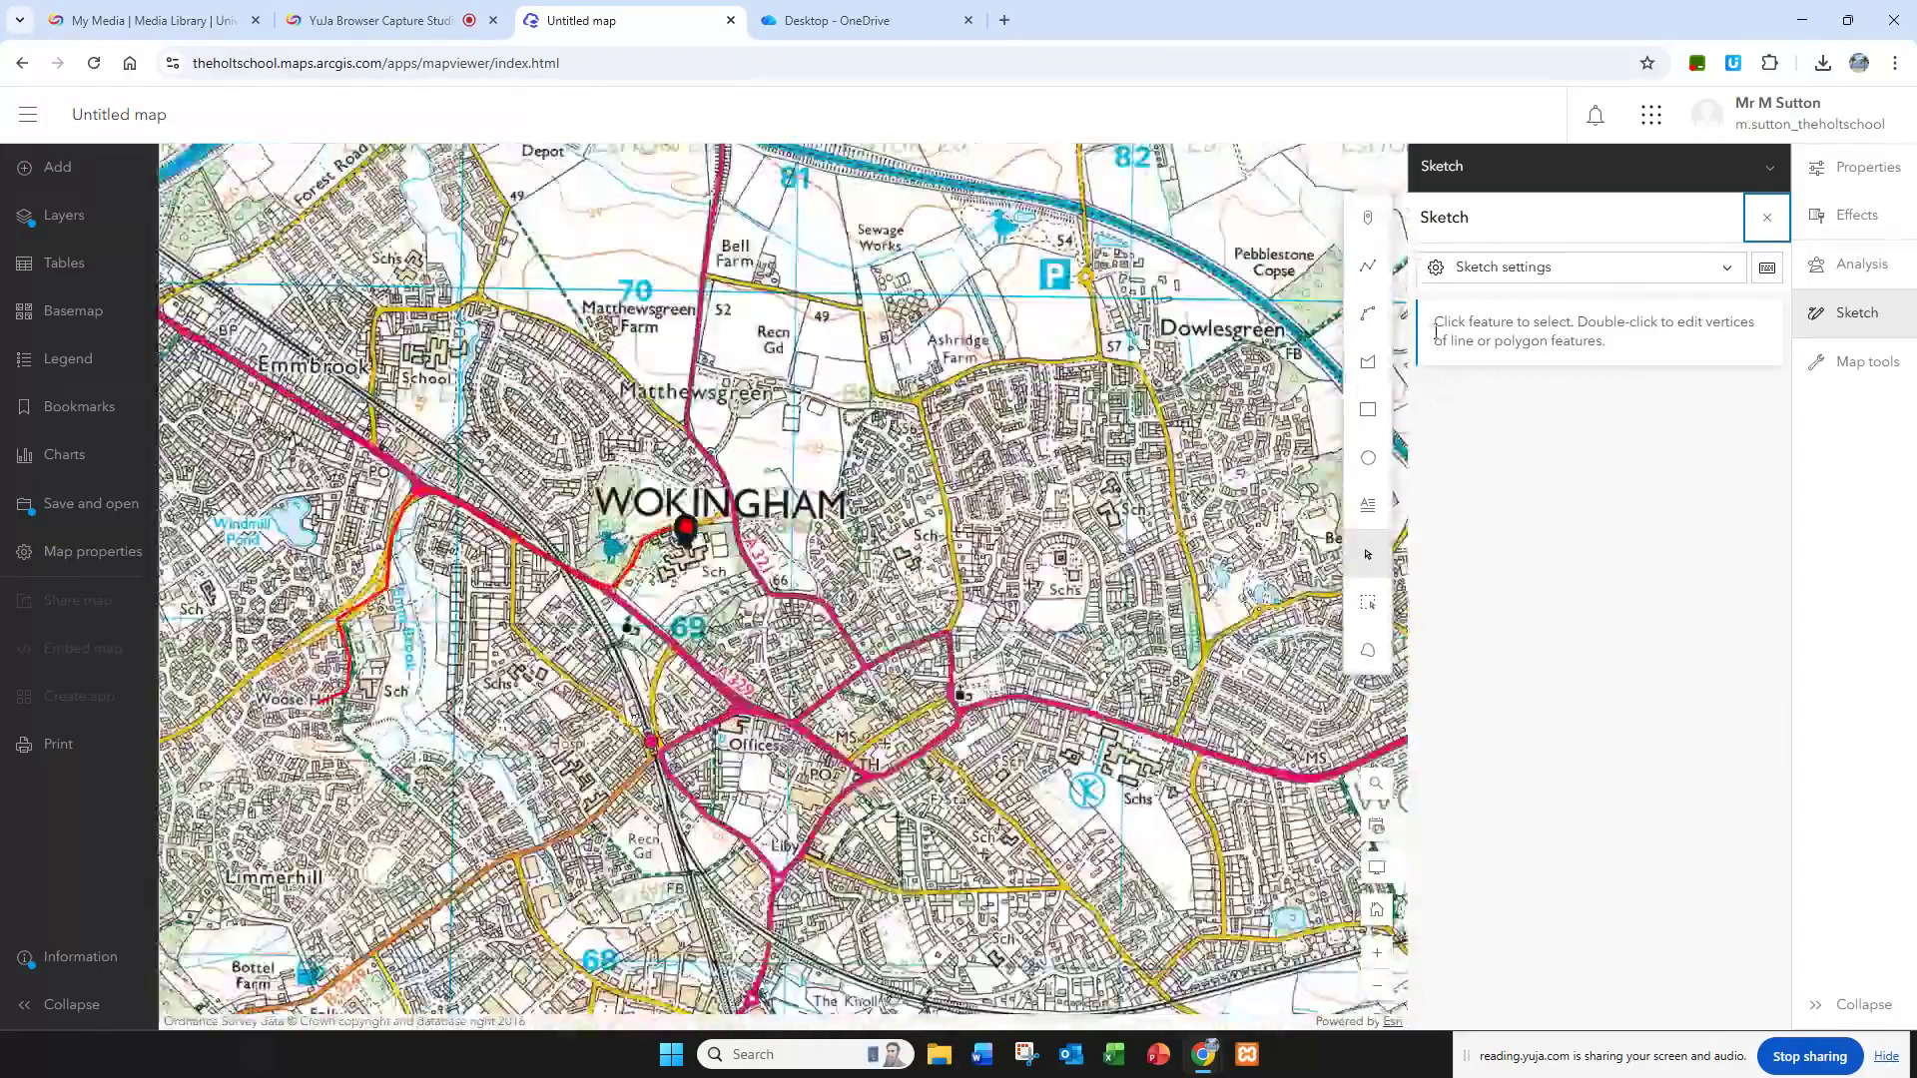
{"action": "scroll", "coordinate": [1120, 509], "scroll_direction": "down", "scroll_amount": 1}
{"action": "scroll", "coordinate": [1120, 509], "scroll_direction": "down", "scroll_amount": 1}
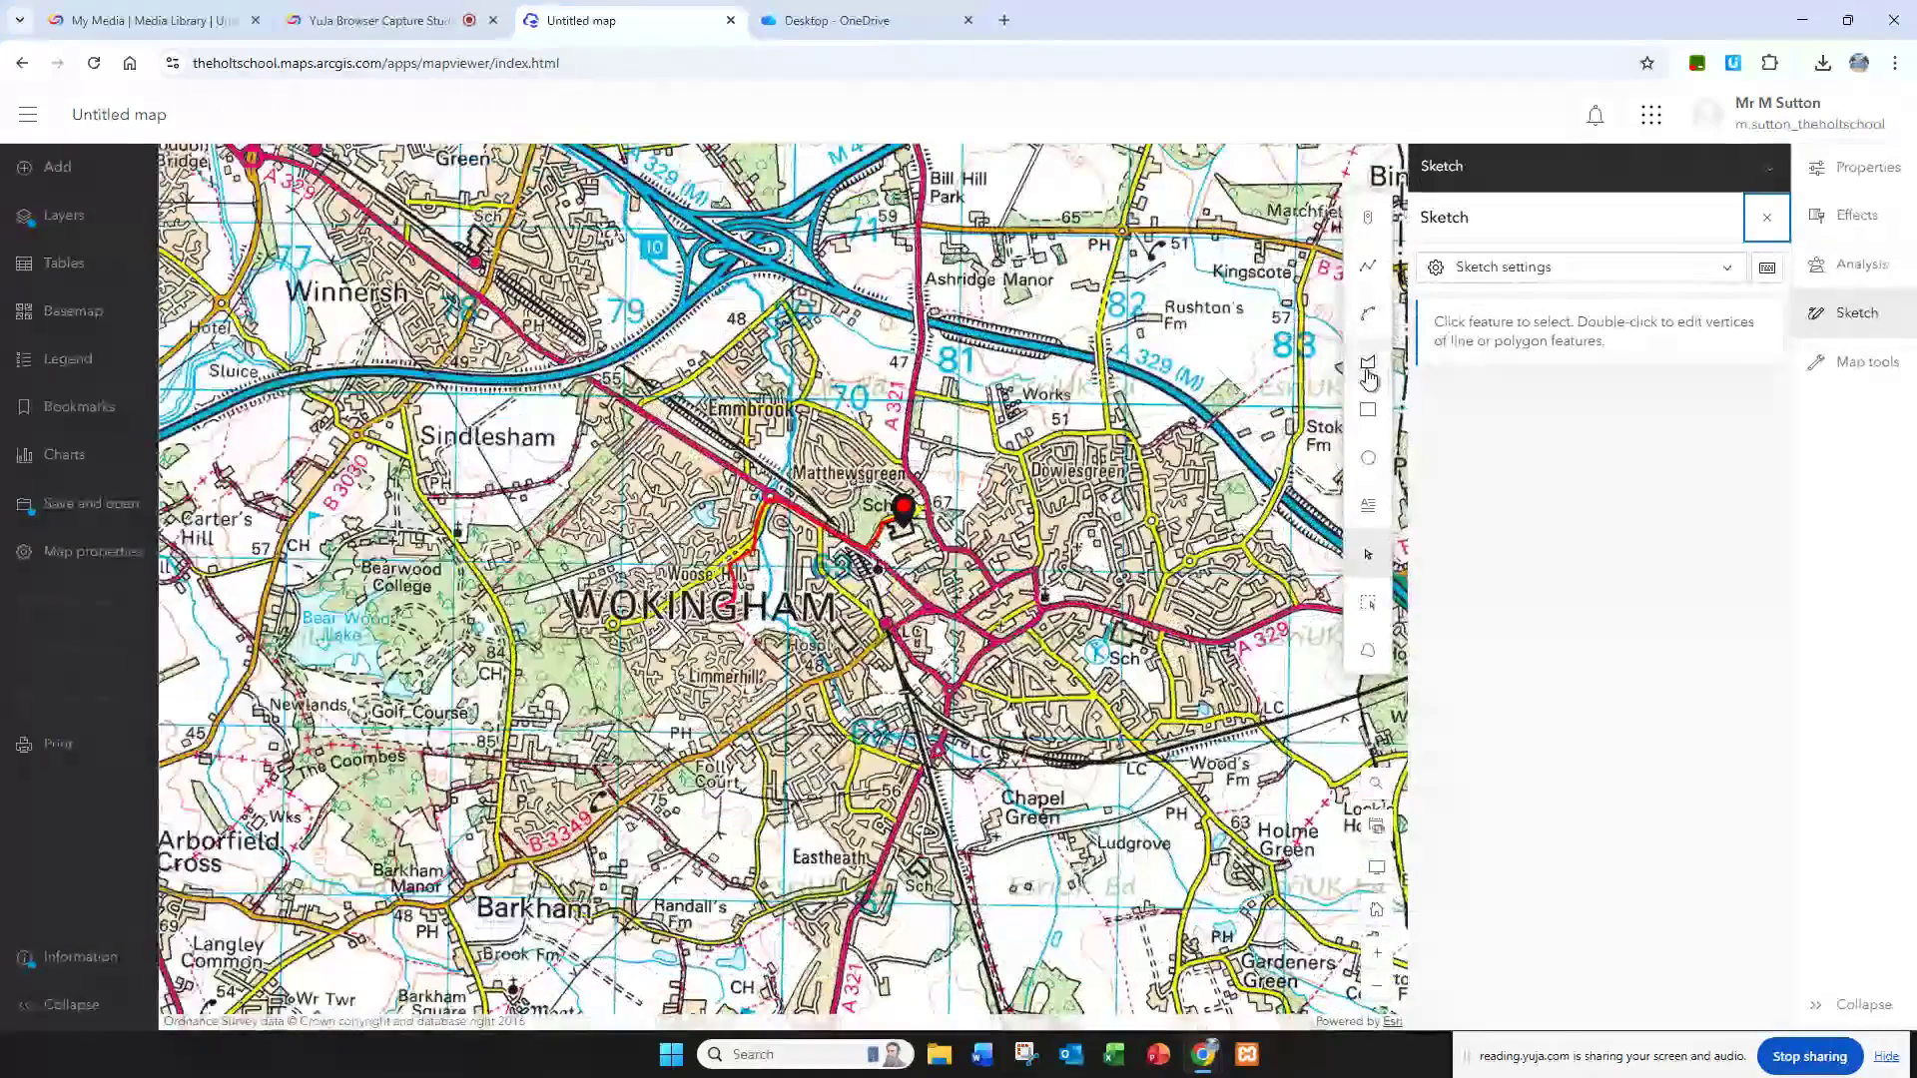
Step: Start a polygon sketch and try outlining the small building southwest of the school marker
{"action": "left_click", "coordinate": [1368, 372]}
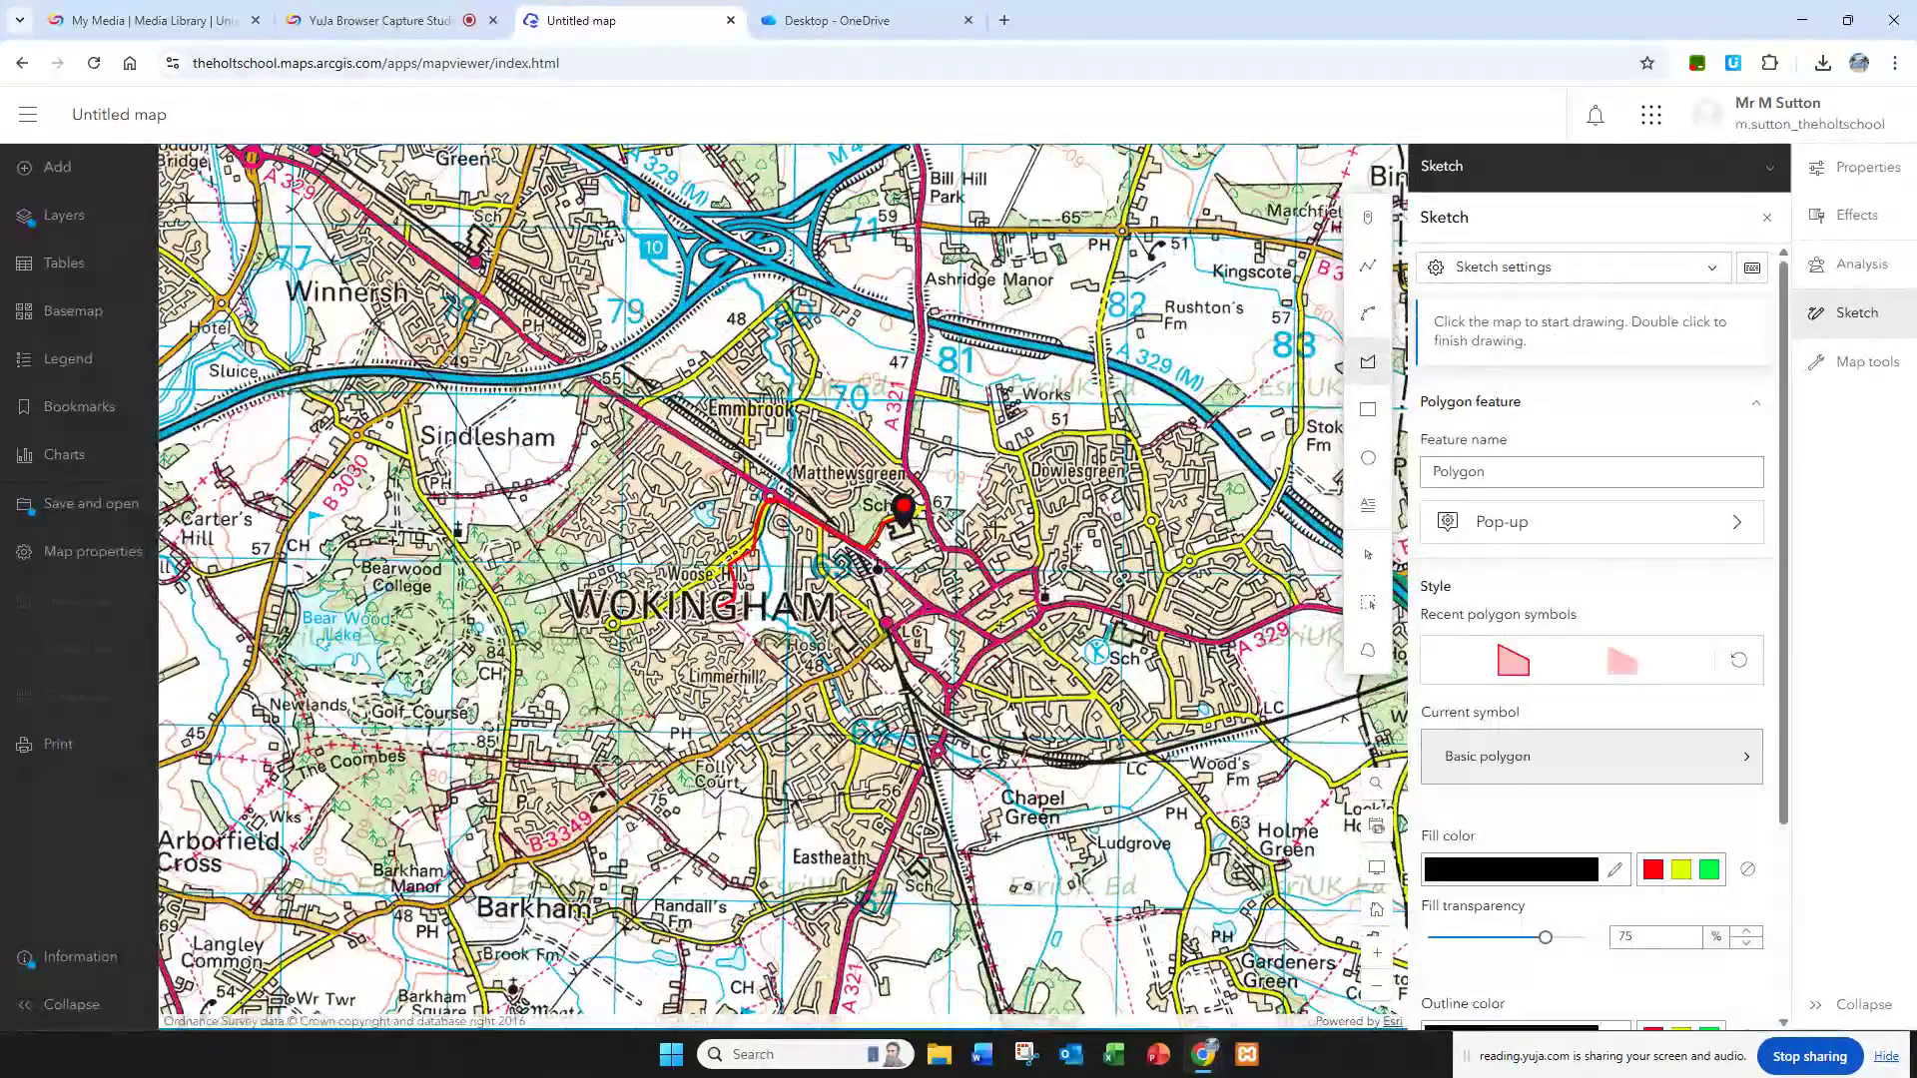
{"action": "scroll", "coordinate": [807, 559], "scroll_direction": "up", "scroll_amount": 1}
{"action": "scroll", "coordinate": [999, 477], "scroll_direction": "down", "scroll_amount": 1}
{"action": "scroll", "coordinate": [964, 489], "scroll_direction": "up", "scroll_amount": 2}
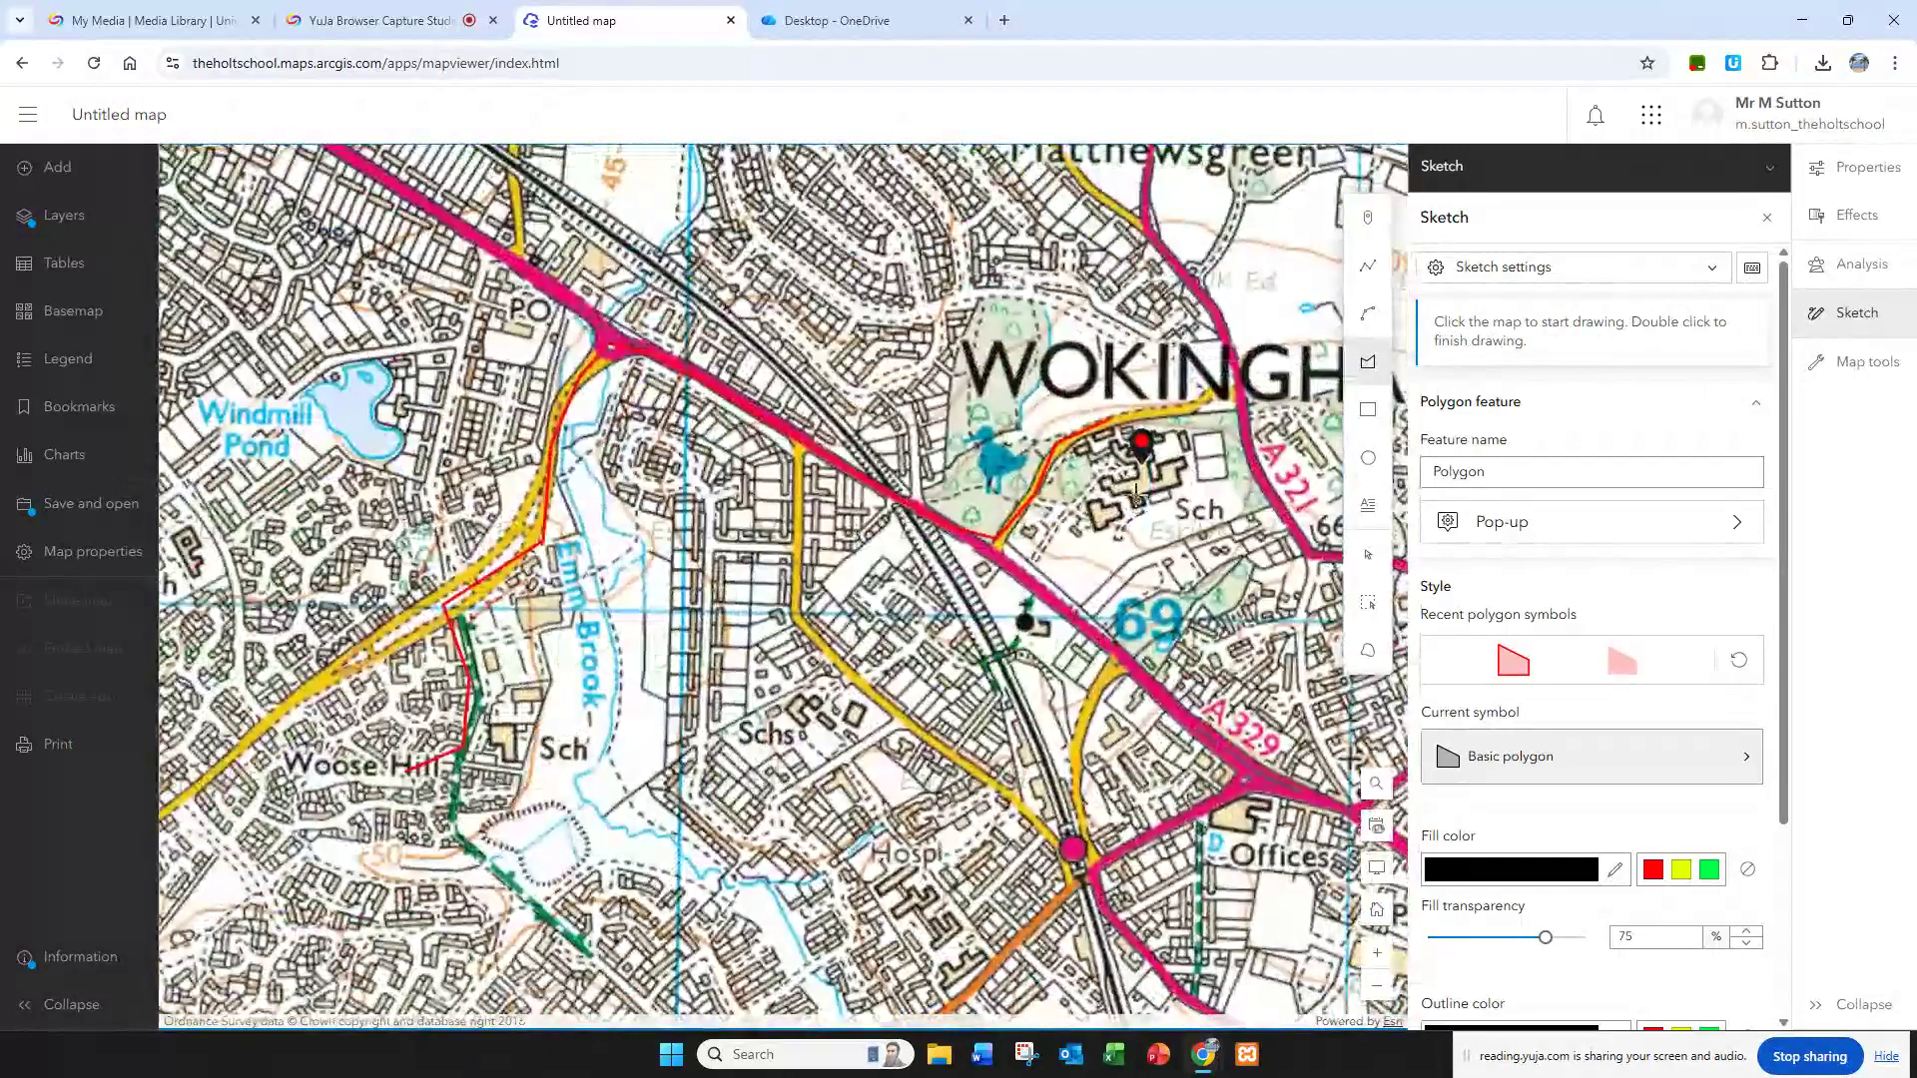
{"action": "scroll", "coordinate": [1111, 504], "scroll_direction": "up", "scroll_amount": 1}
{"action": "scroll", "coordinate": [1107, 516], "scroll_direction": "down", "scroll_amount": 1}
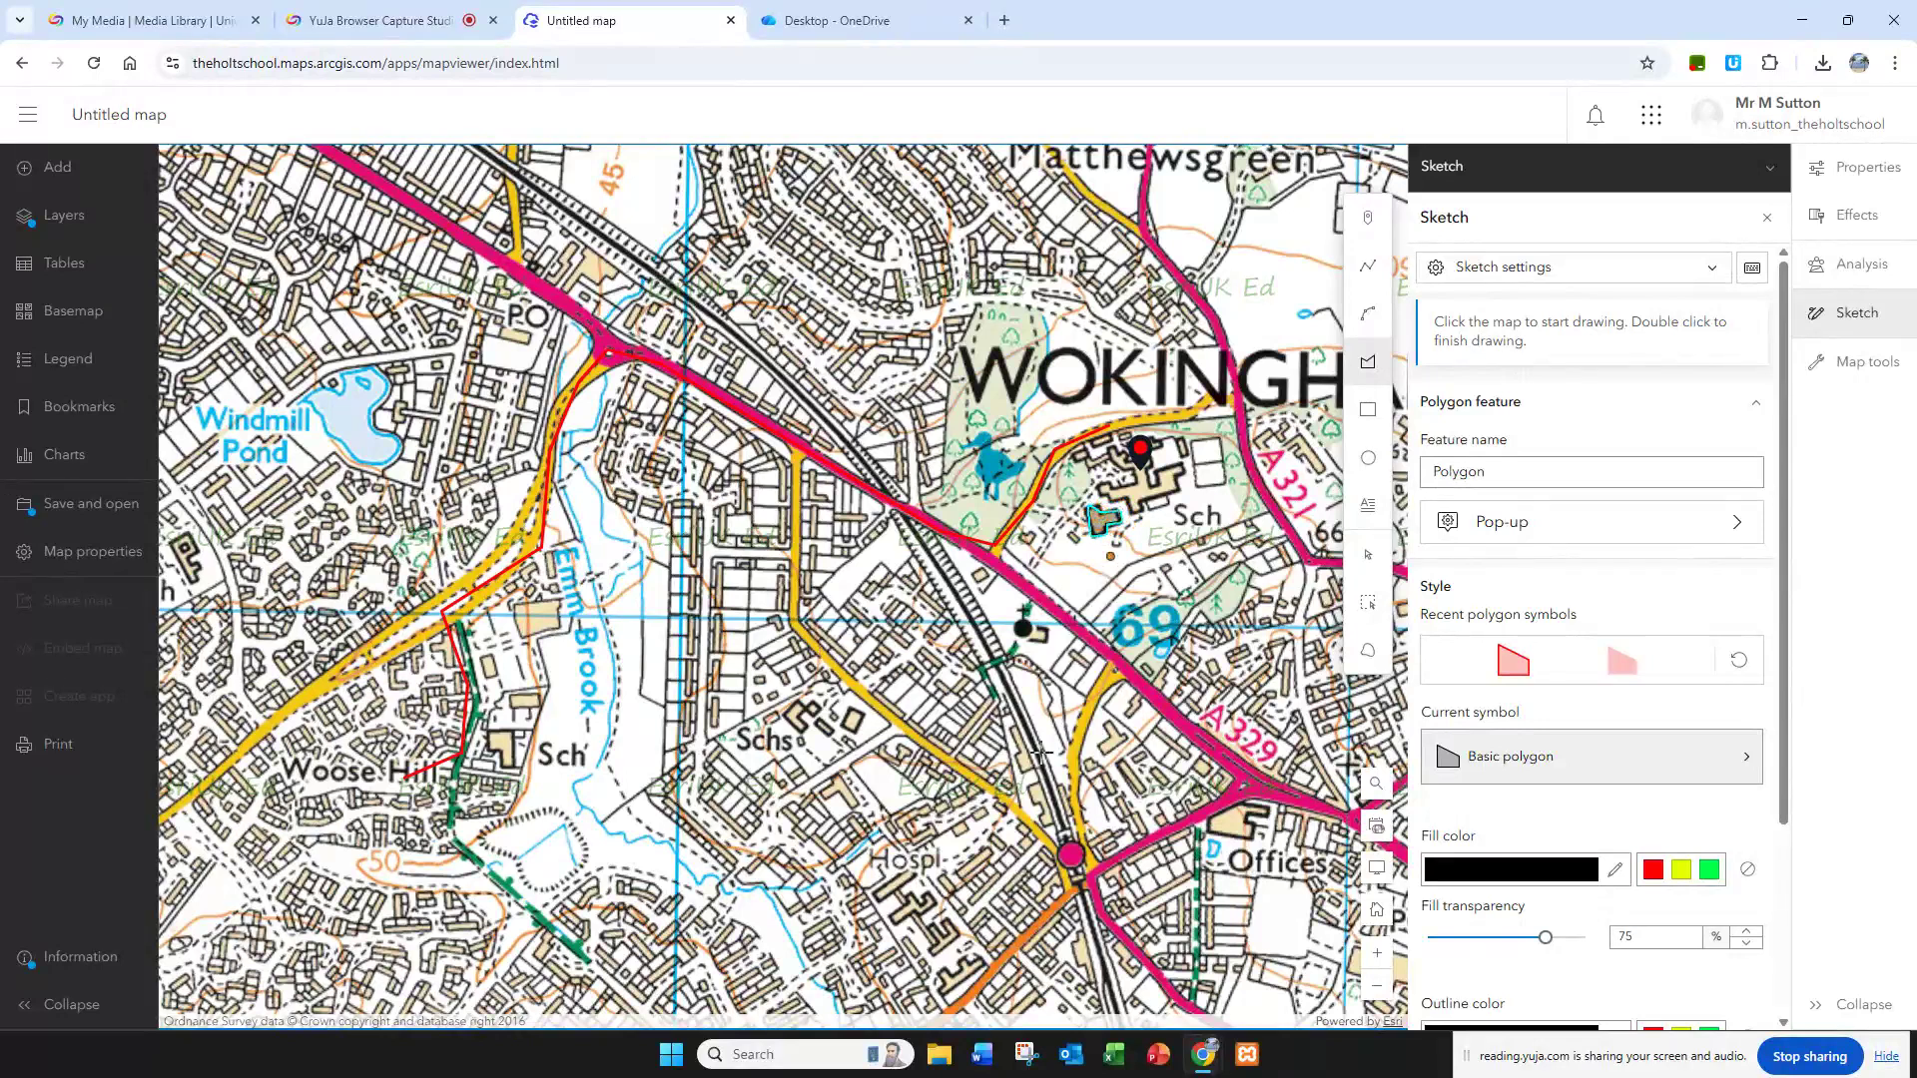
{"action": "scroll", "coordinate": [1092, 569], "scroll_direction": "up", "scroll_amount": 2}
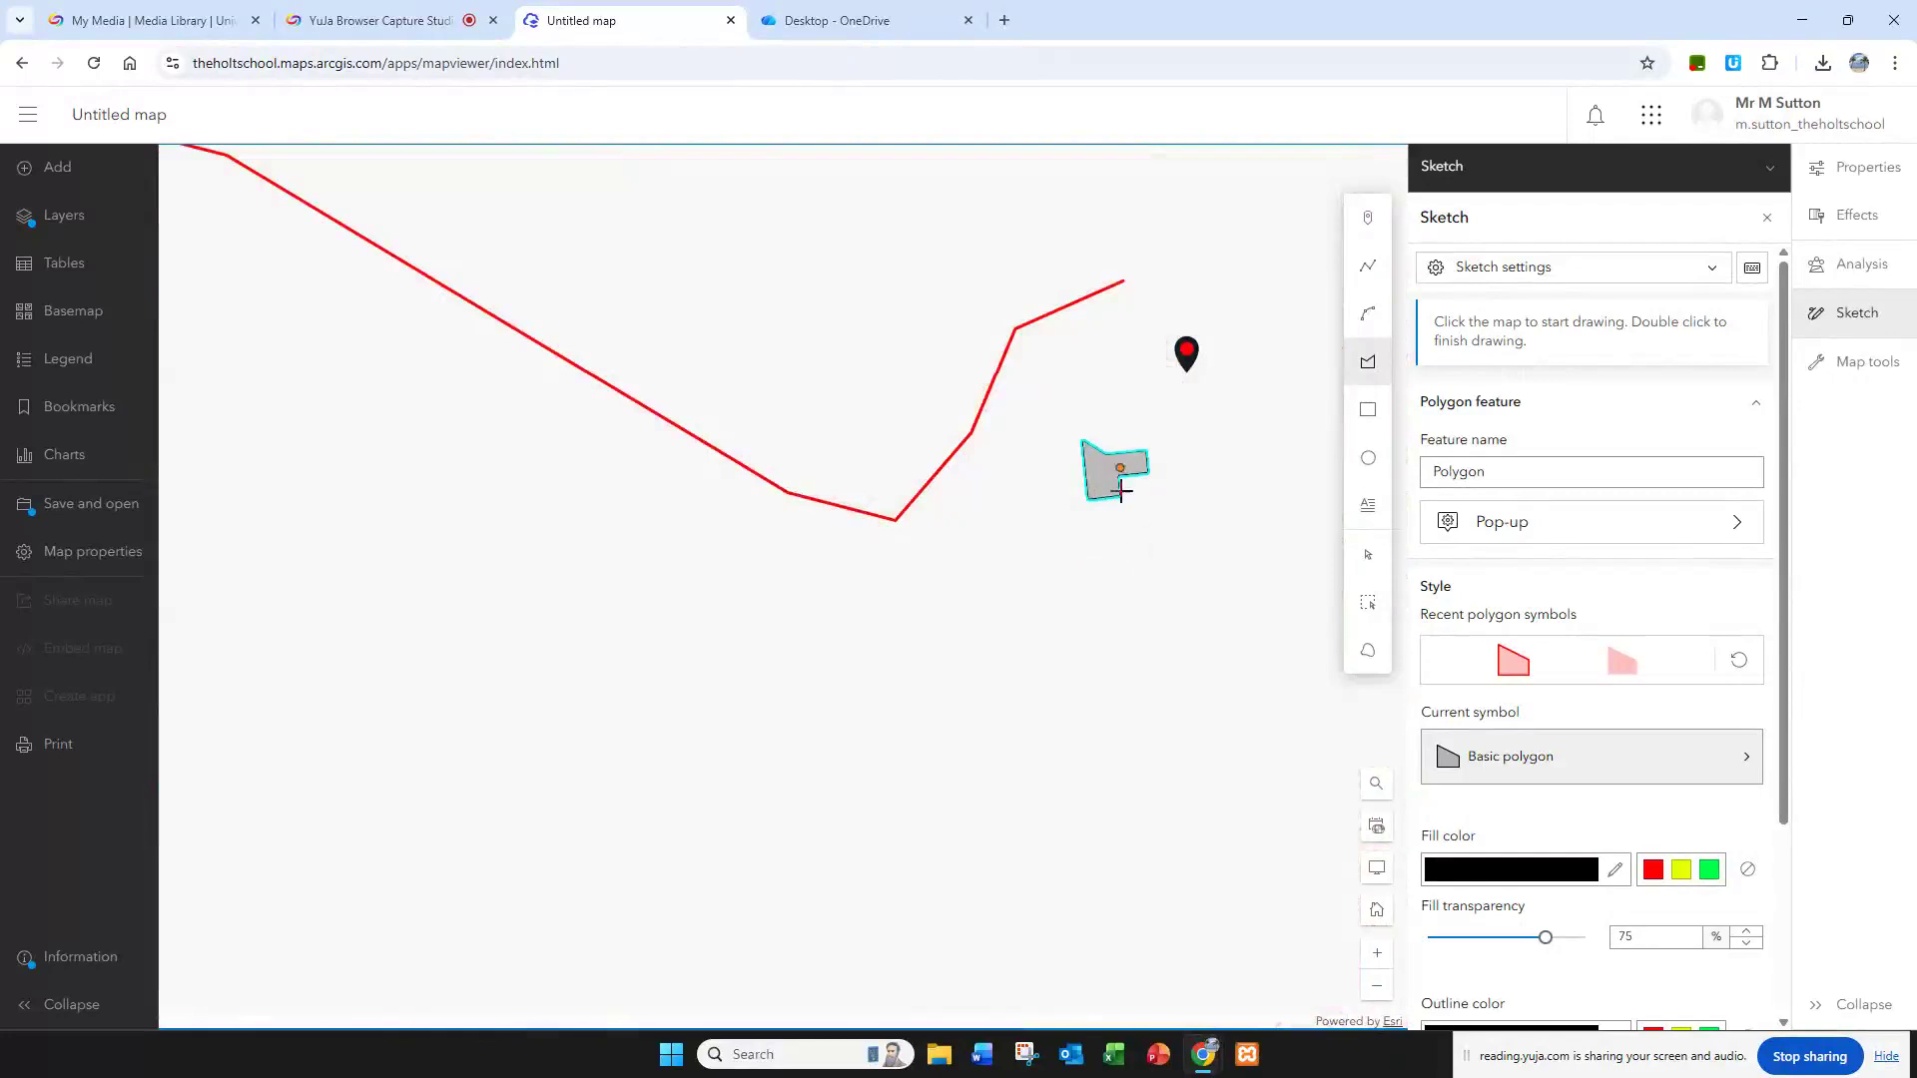
{"action": "scroll", "coordinate": [1133, 529], "scroll_direction": "down", "scroll_amount": 3}
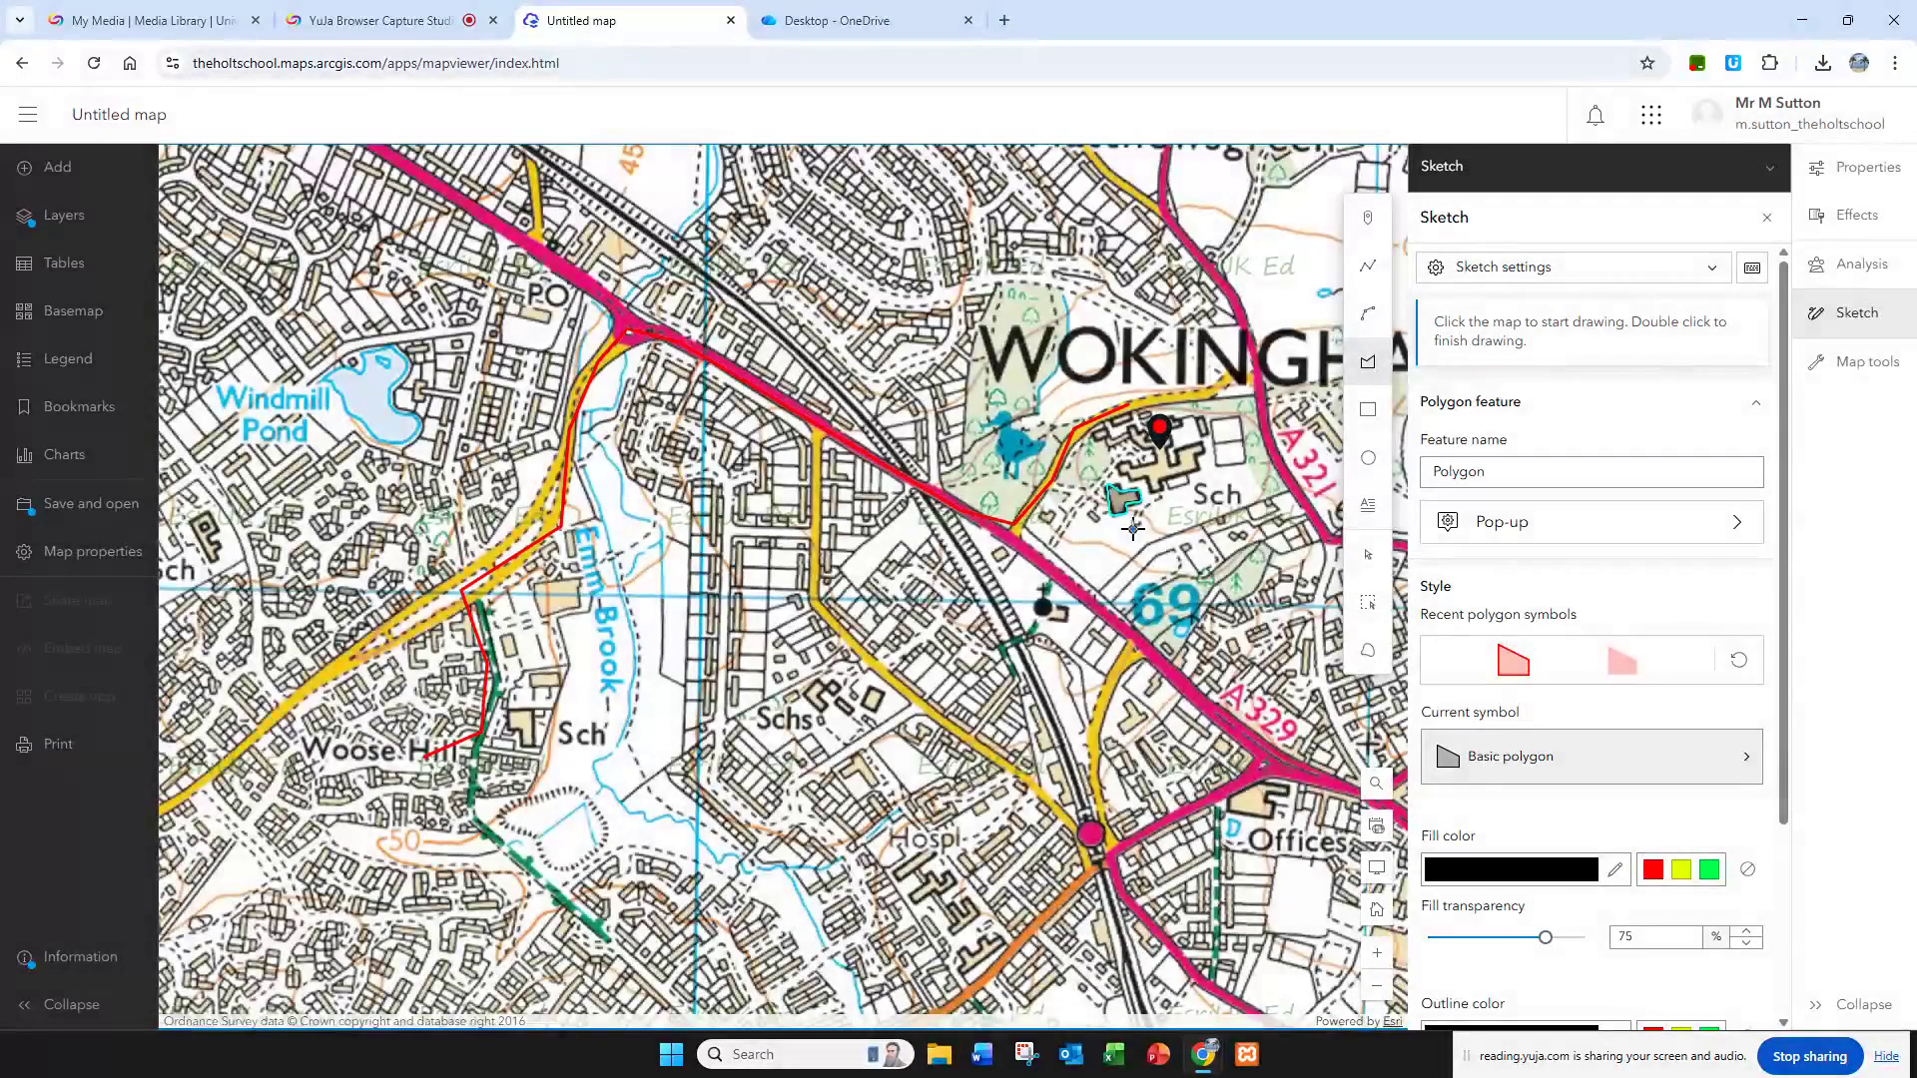
{"action": "scroll", "coordinate": [1134, 529], "scroll_direction": "up", "scroll_amount": 1}
Step: Draw a four-sided polygon around the building between the route line and Emm Brook
{"action": "left_click", "coordinate": [533, 583]}
{"action": "left_click", "coordinate": [581, 576]}
{"action": "left_click", "coordinate": [580, 610]}
{"action": "double_click", "coordinate": [538, 620]}
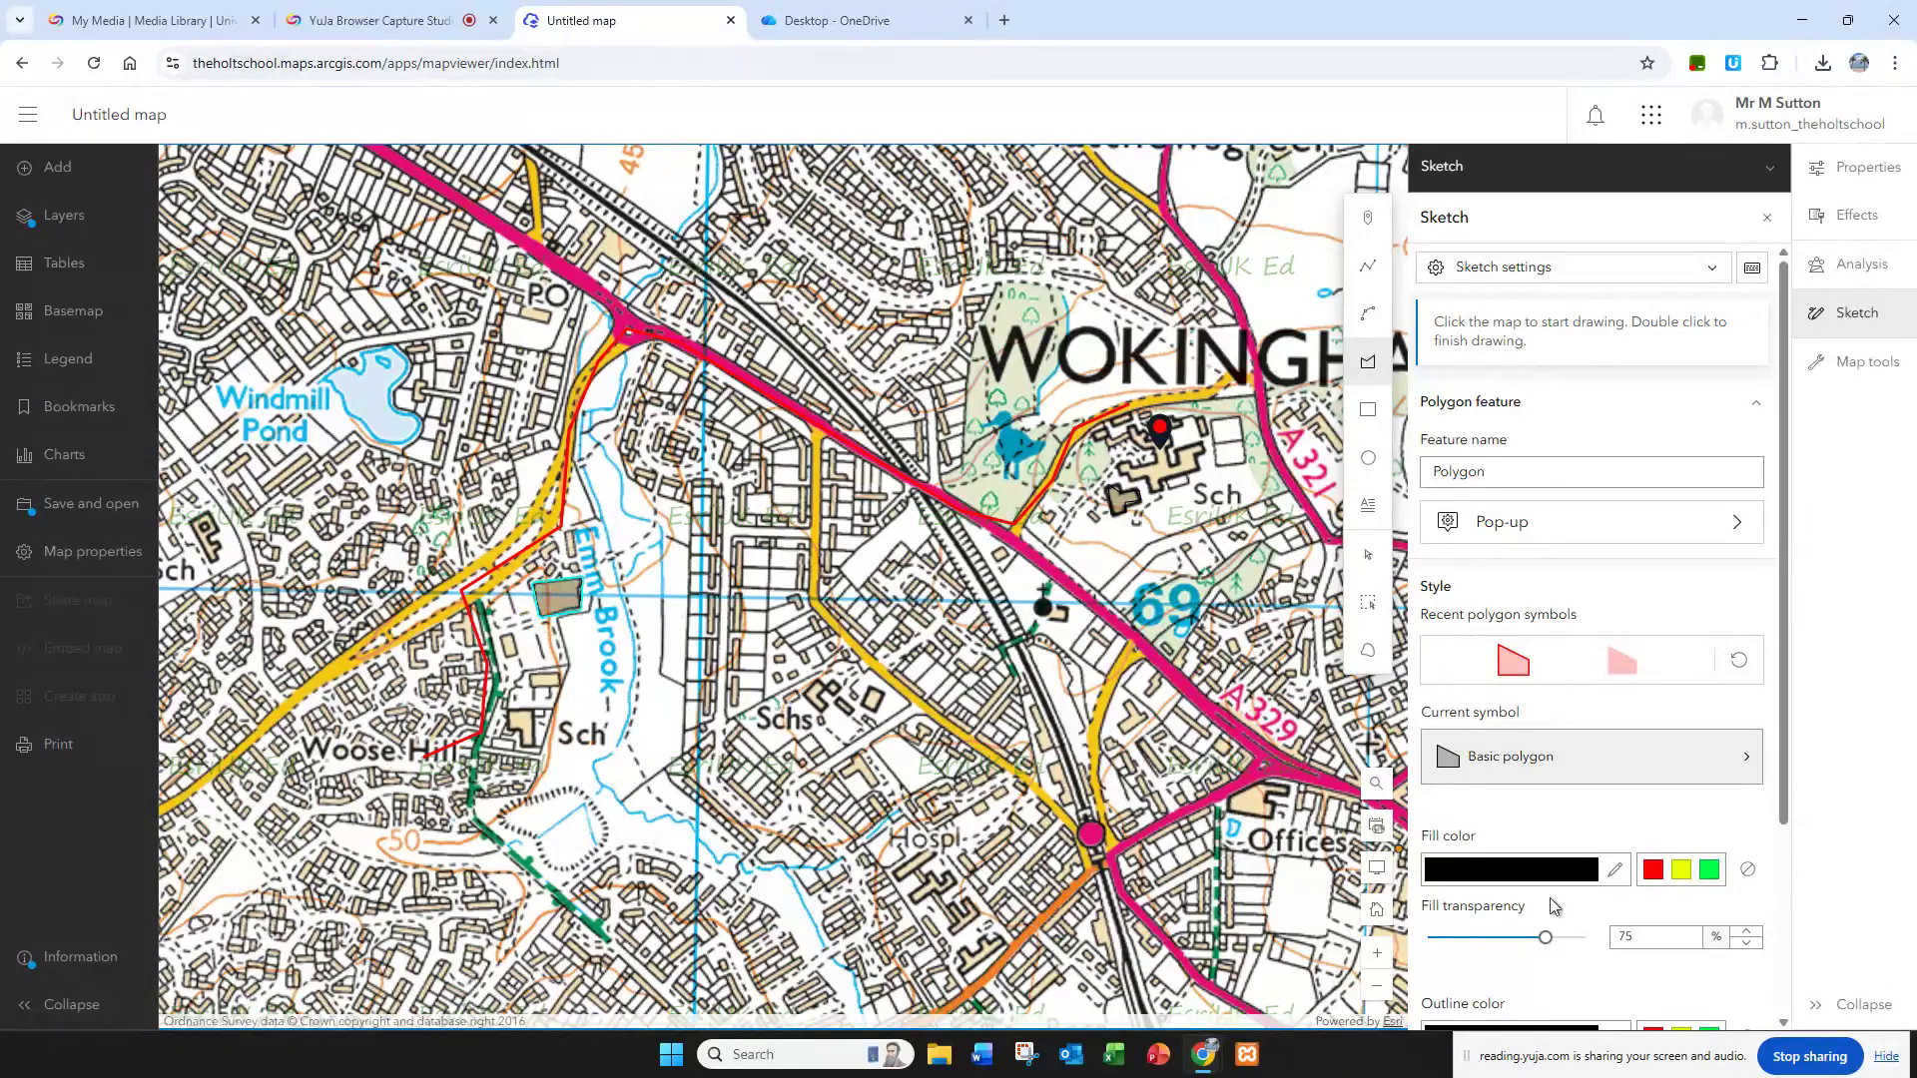
Step: Set the fill and outline colours of the polygon beside Emm Brook to red
{"action": "scroll", "coordinate": [1550, 858], "scroll_direction": "down", "scroll_amount": 1}
{"action": "scroll", "coordinate": [1551, 859], "scroll_direction": "down", "scroll_amount": 1}
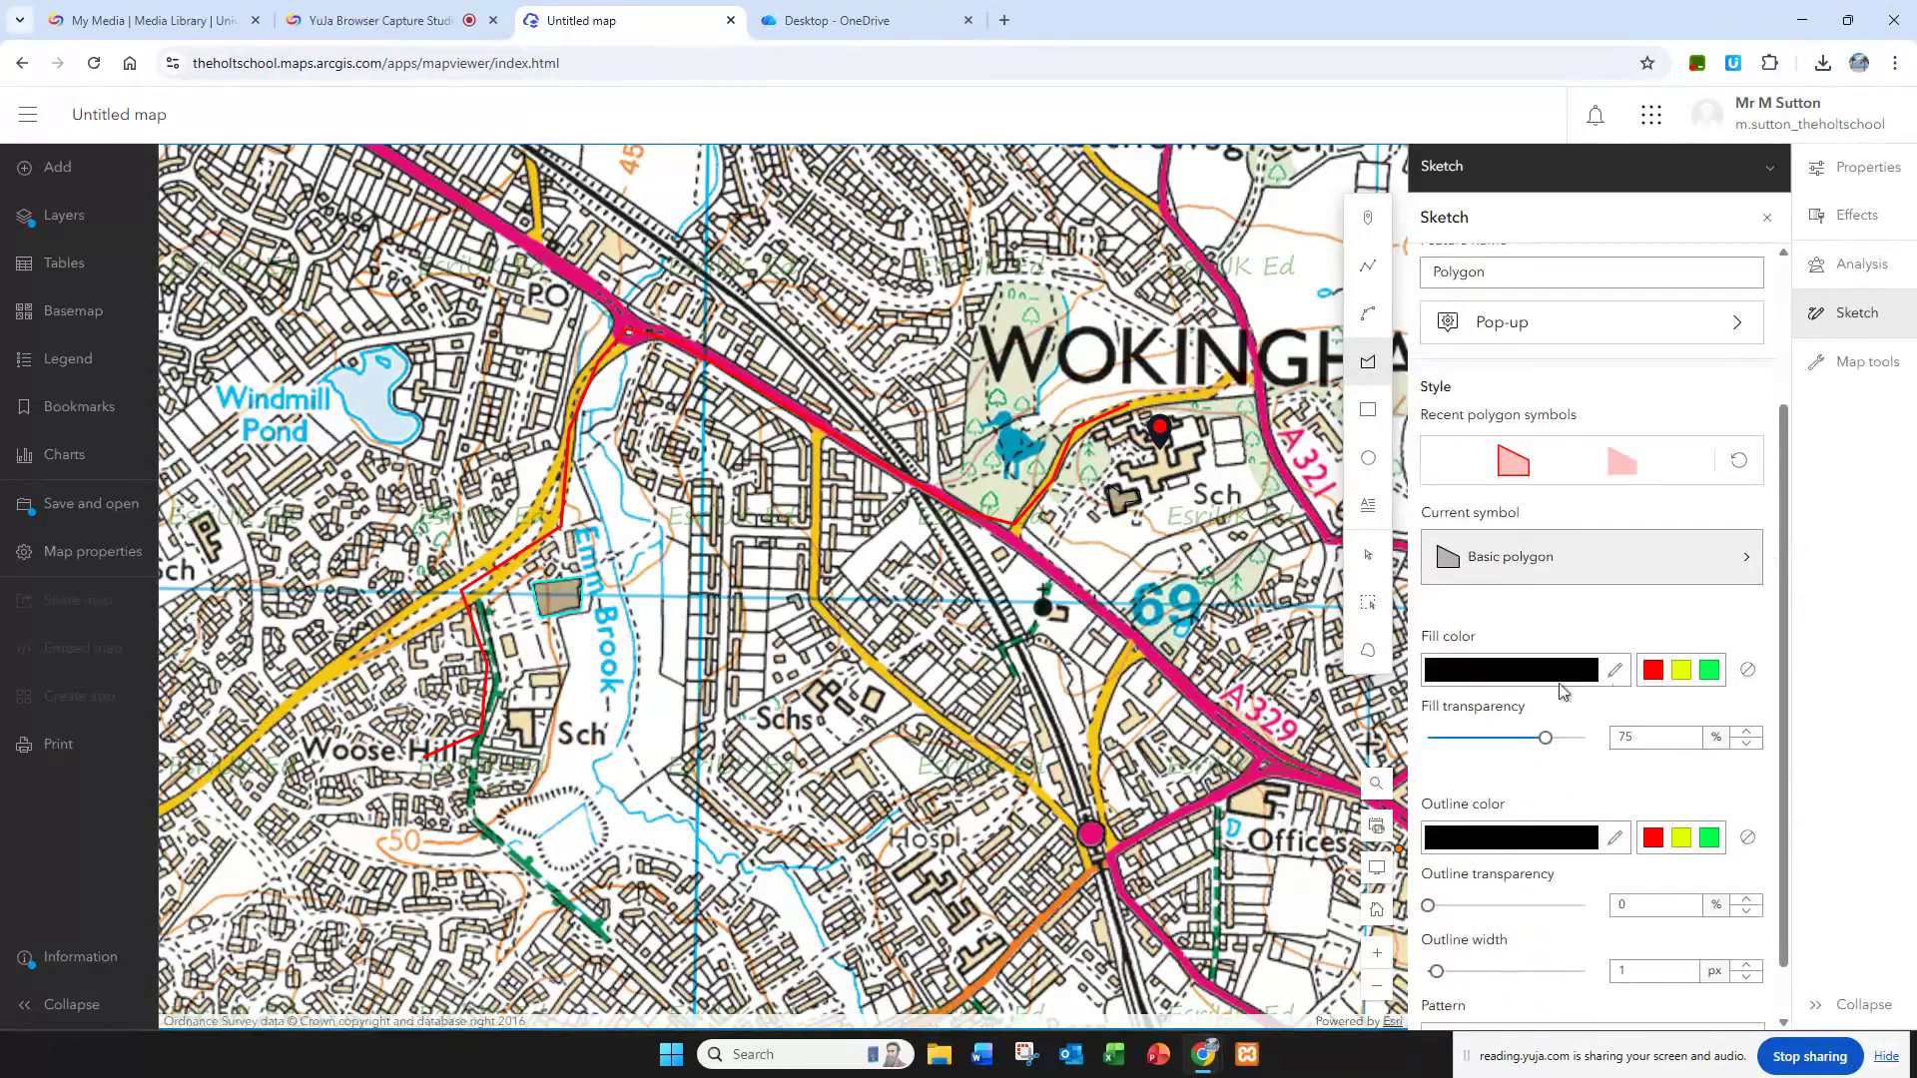
{"action": "left_click", "coordinate": [1654, 670]}
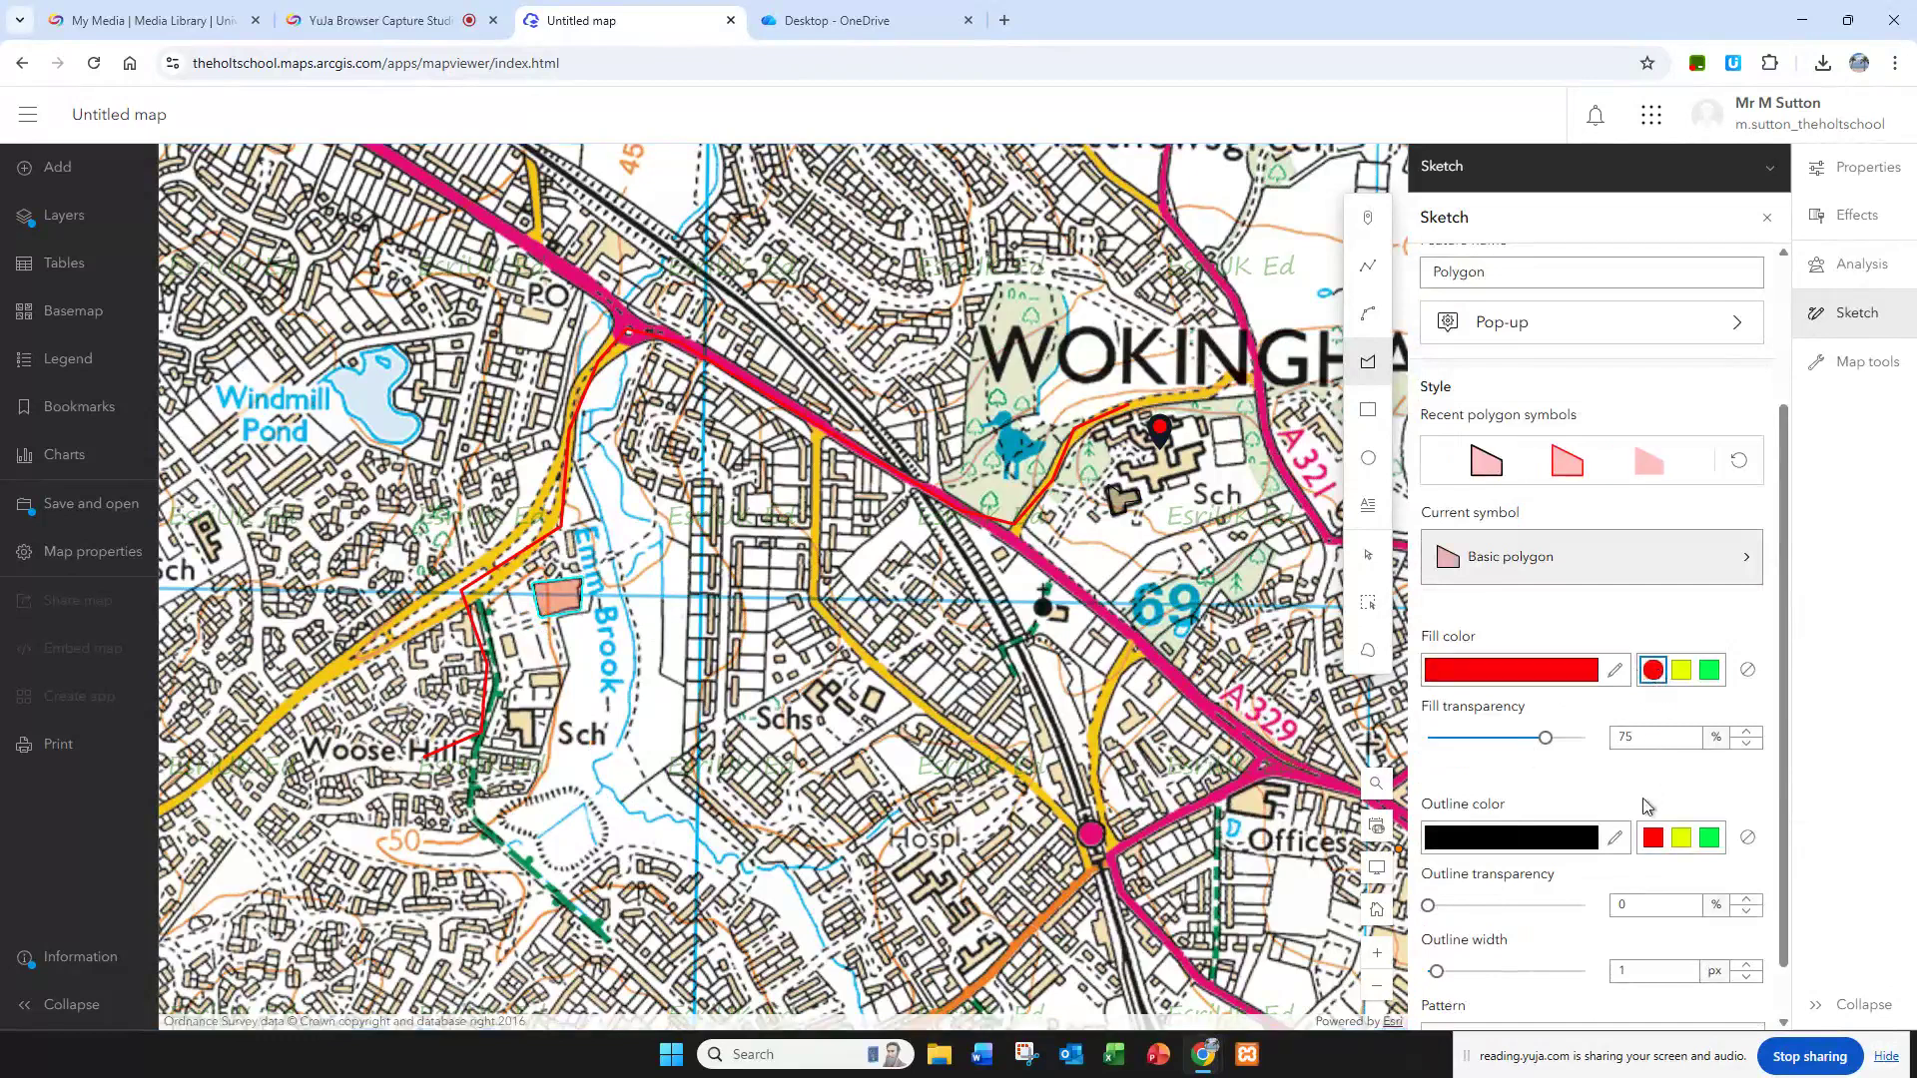
{"action": "left_click", "coordinate": [1653, 837]}
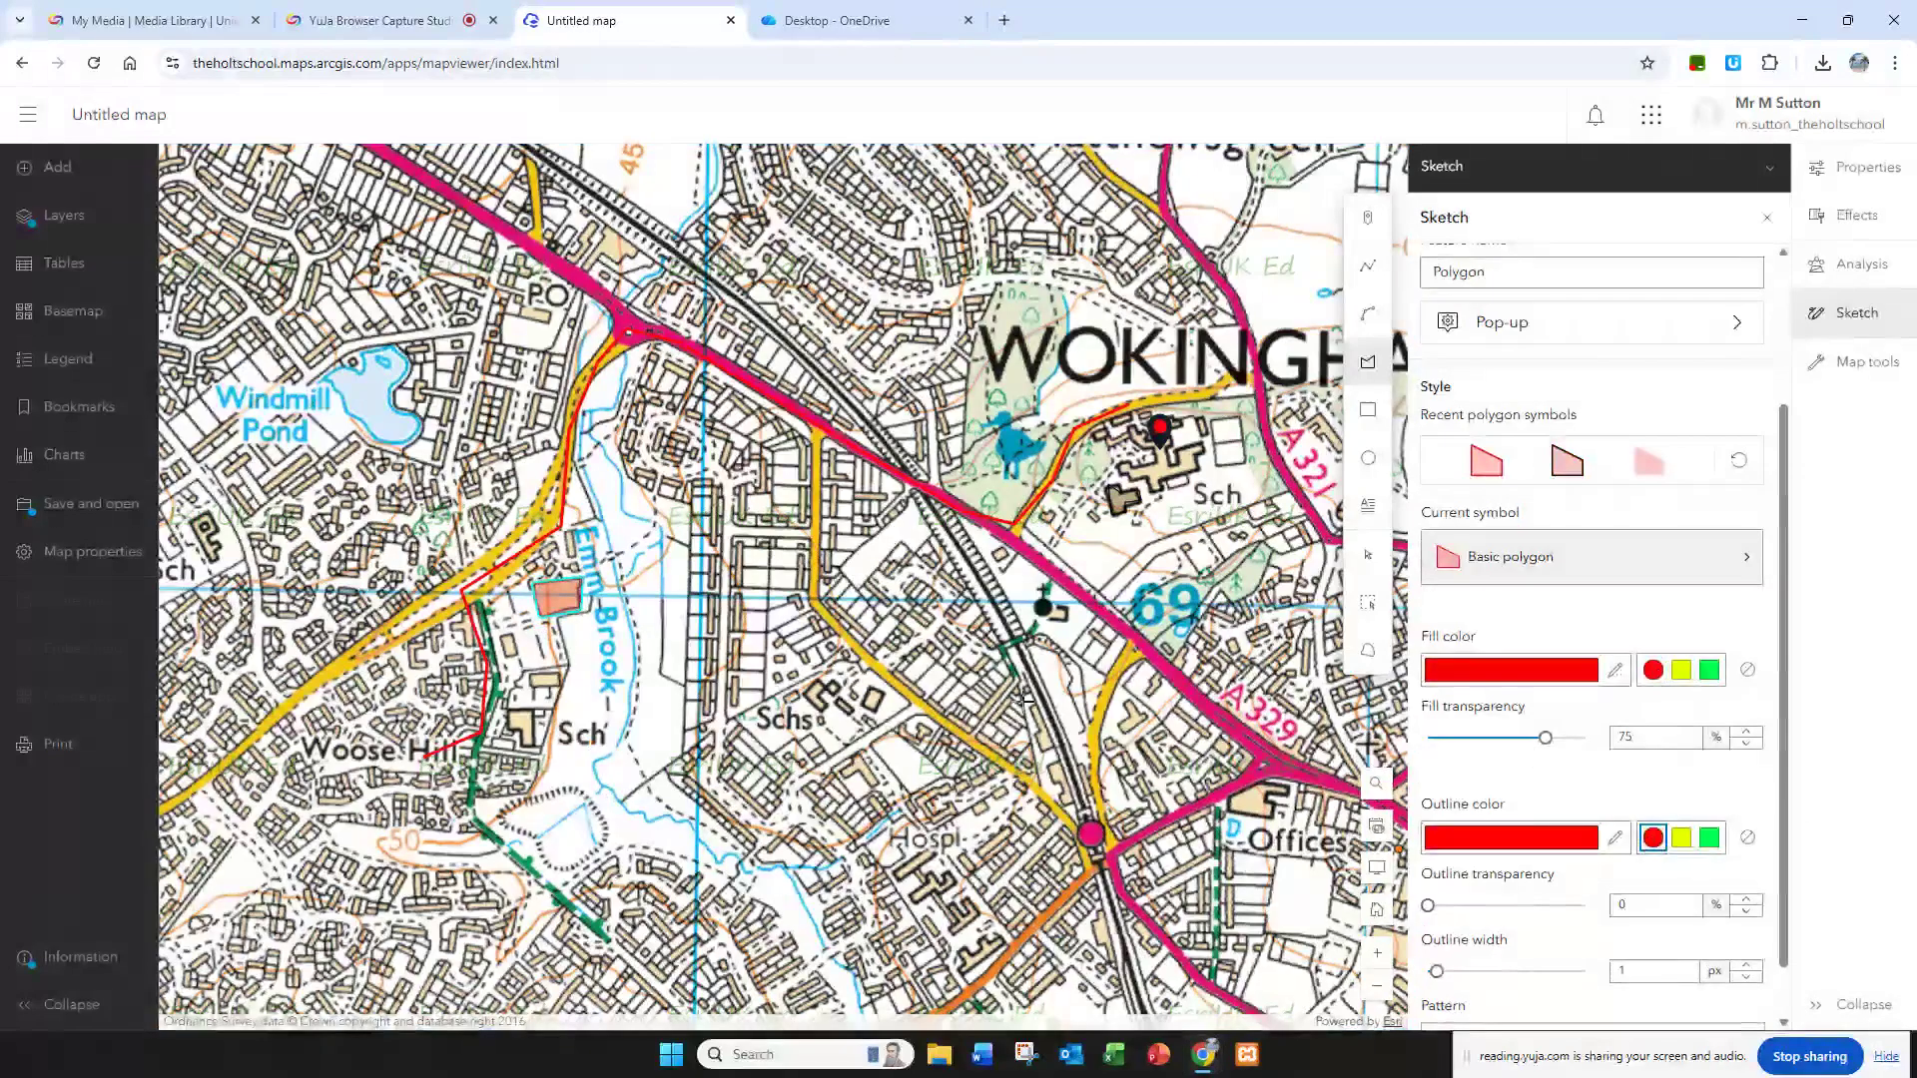
Step: Draw a polygon around the site labelled Schs east of Emm Brook and change its fill colour to green
{"action": "left_click", "coordinate": [732, 717]}
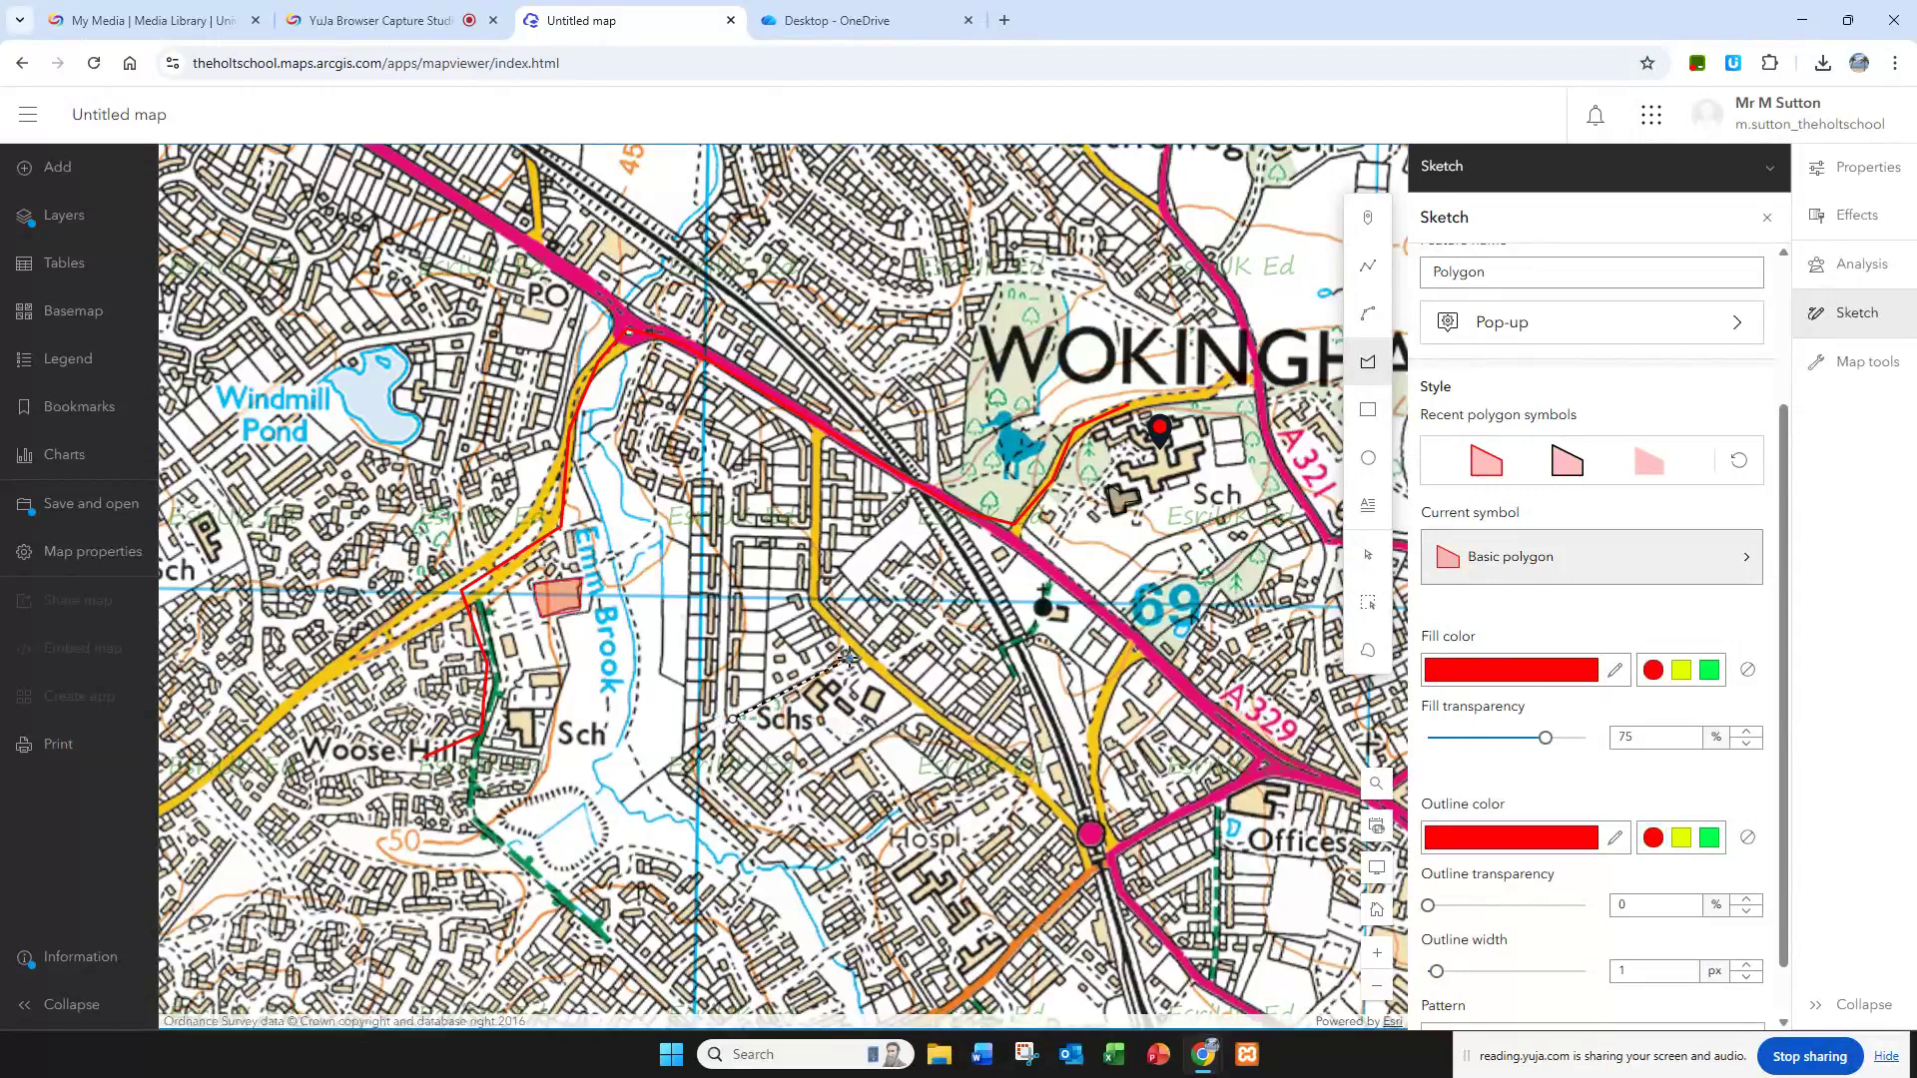
{"action": "left_click", "coordinate": [850, 658]}
{"action": "left_click", "coordinate": [909, 704]}
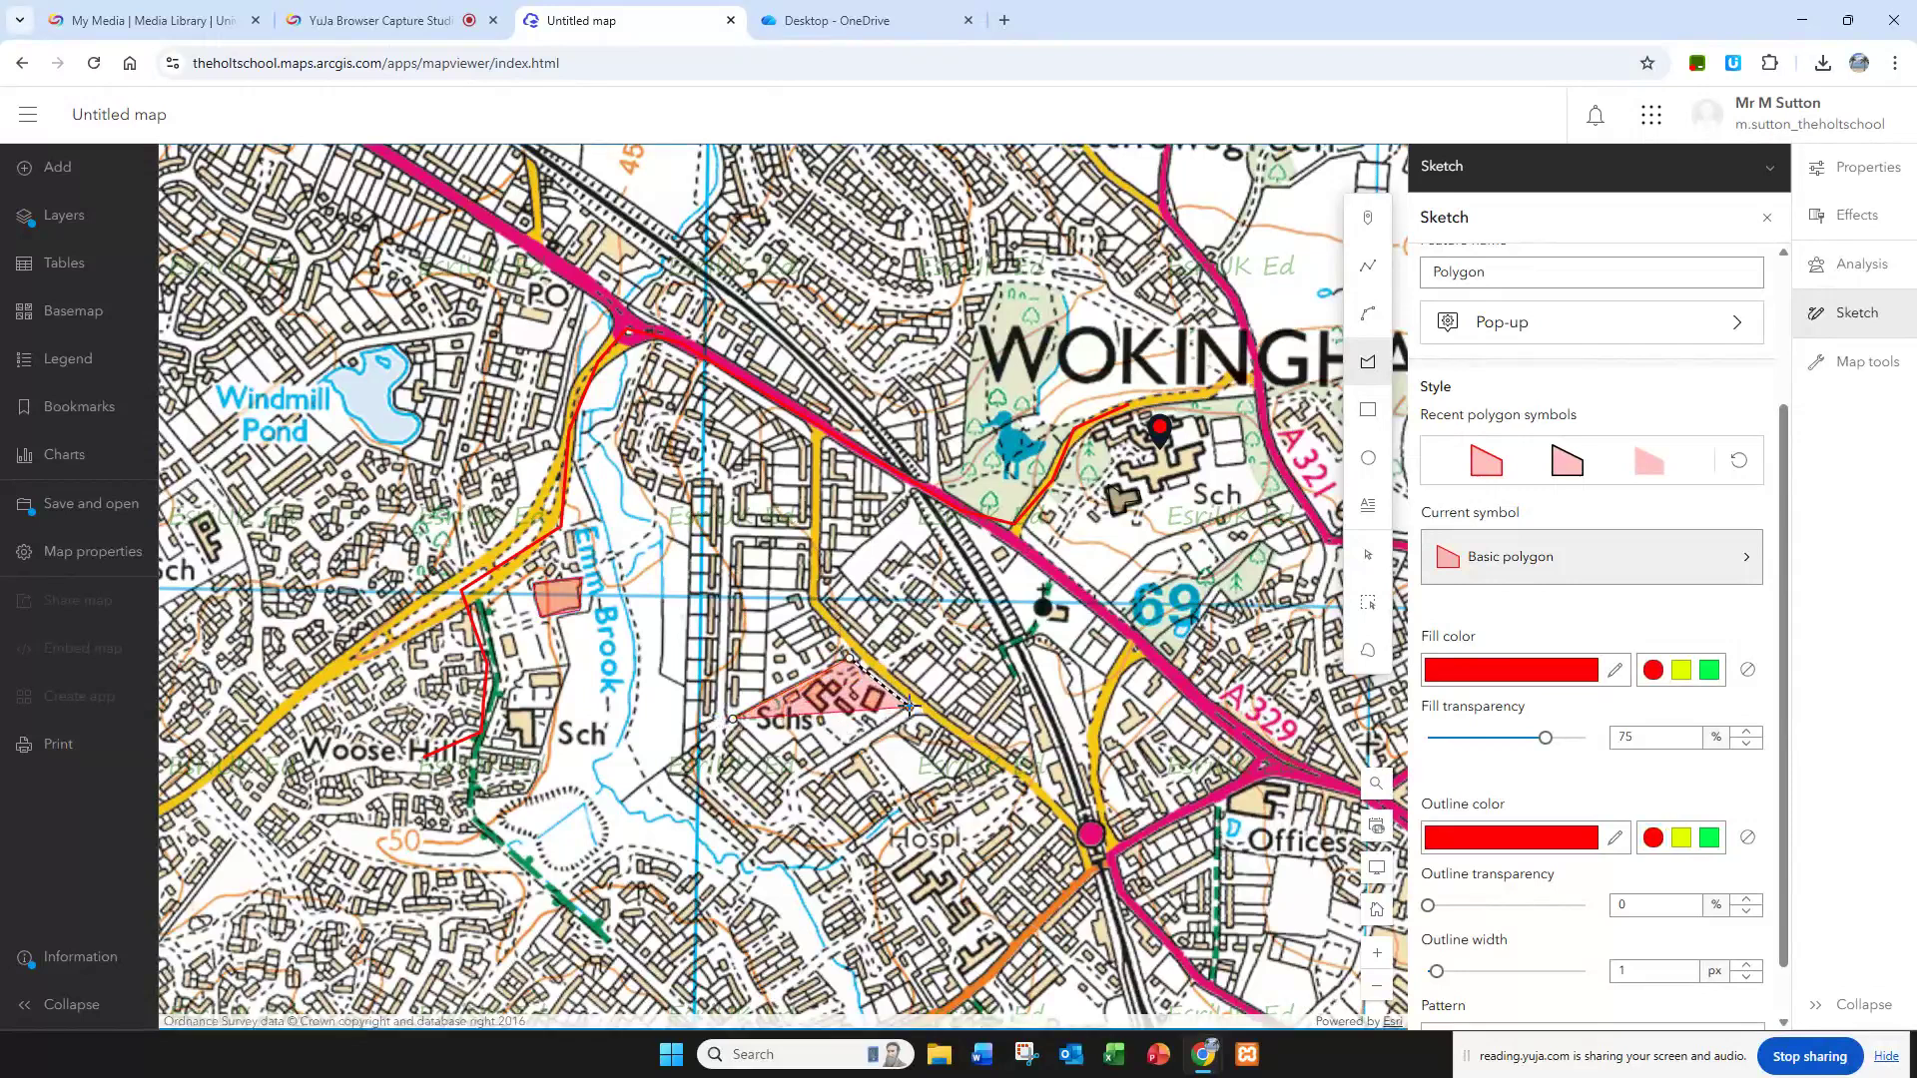
{"action": "left_click", "coordinate": [828, 758]}
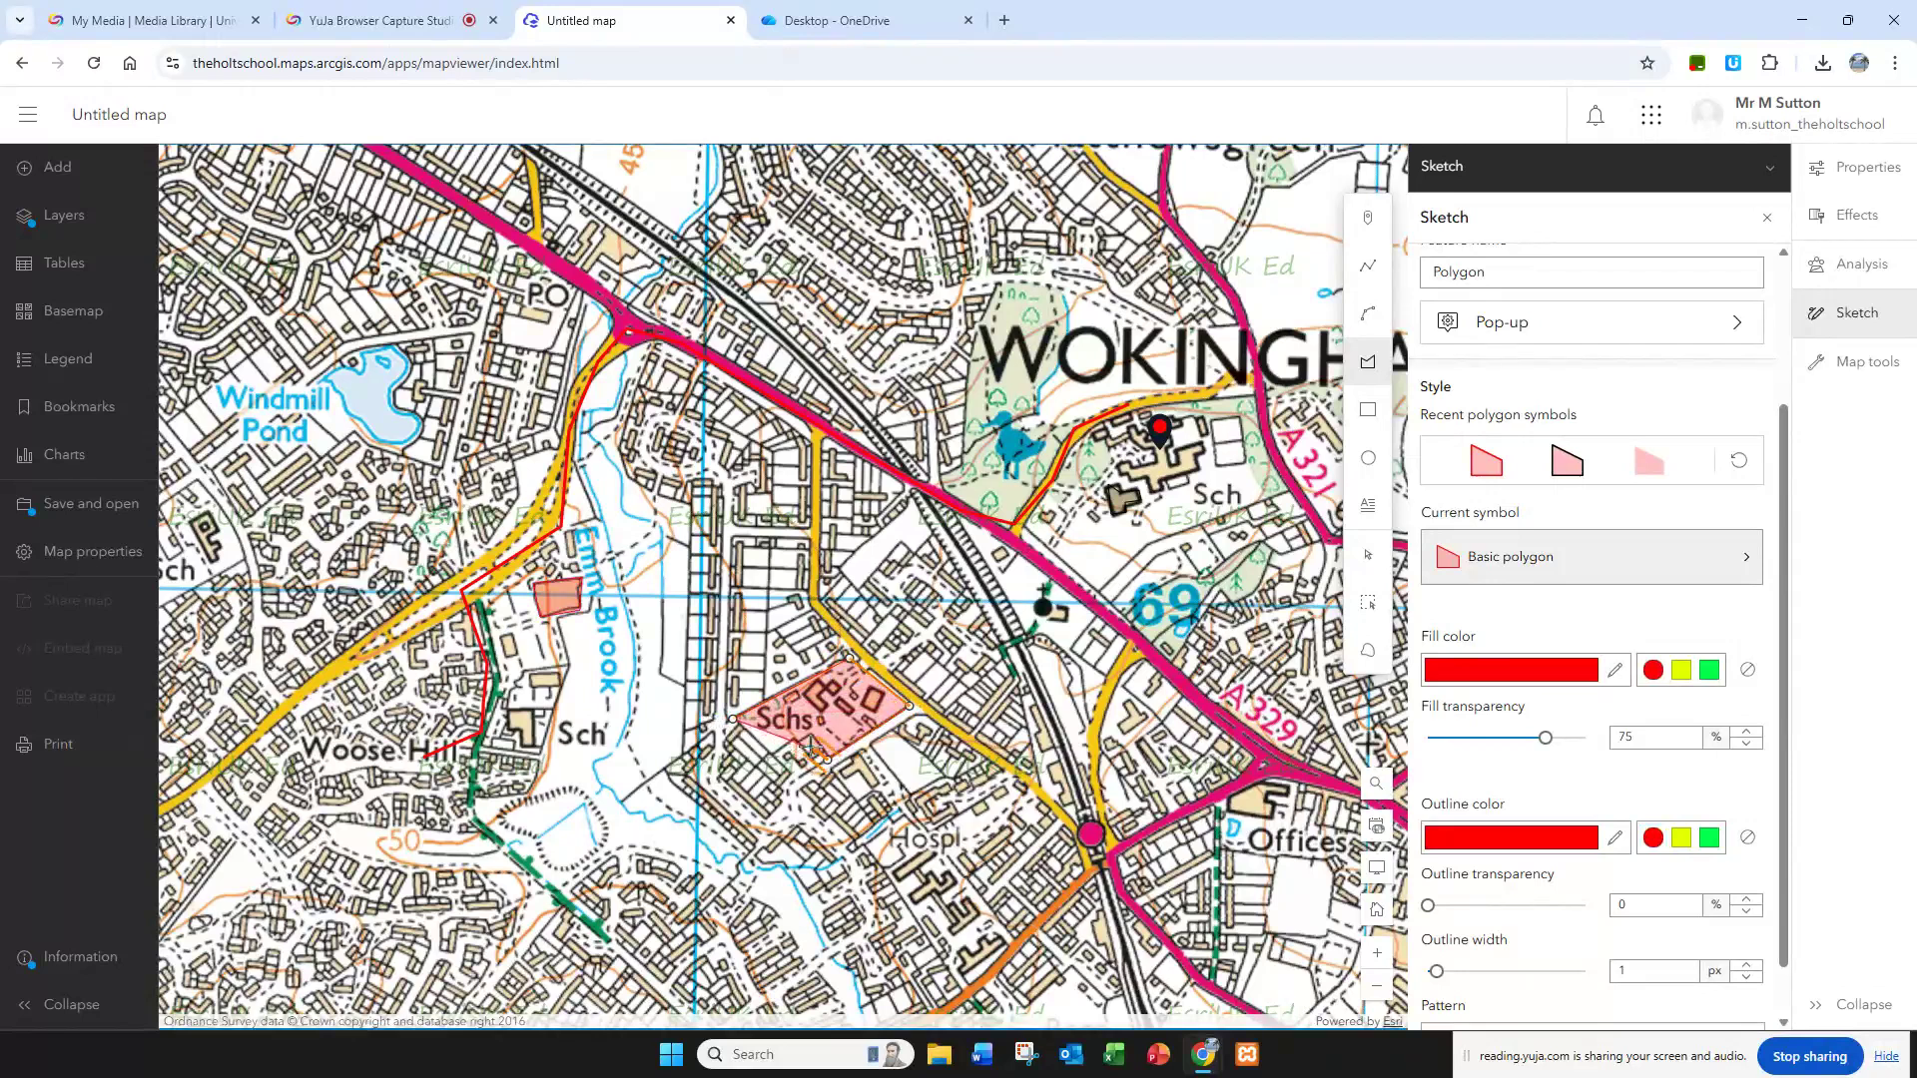
{"action": "double_click", "coordinate": [799, 743]}
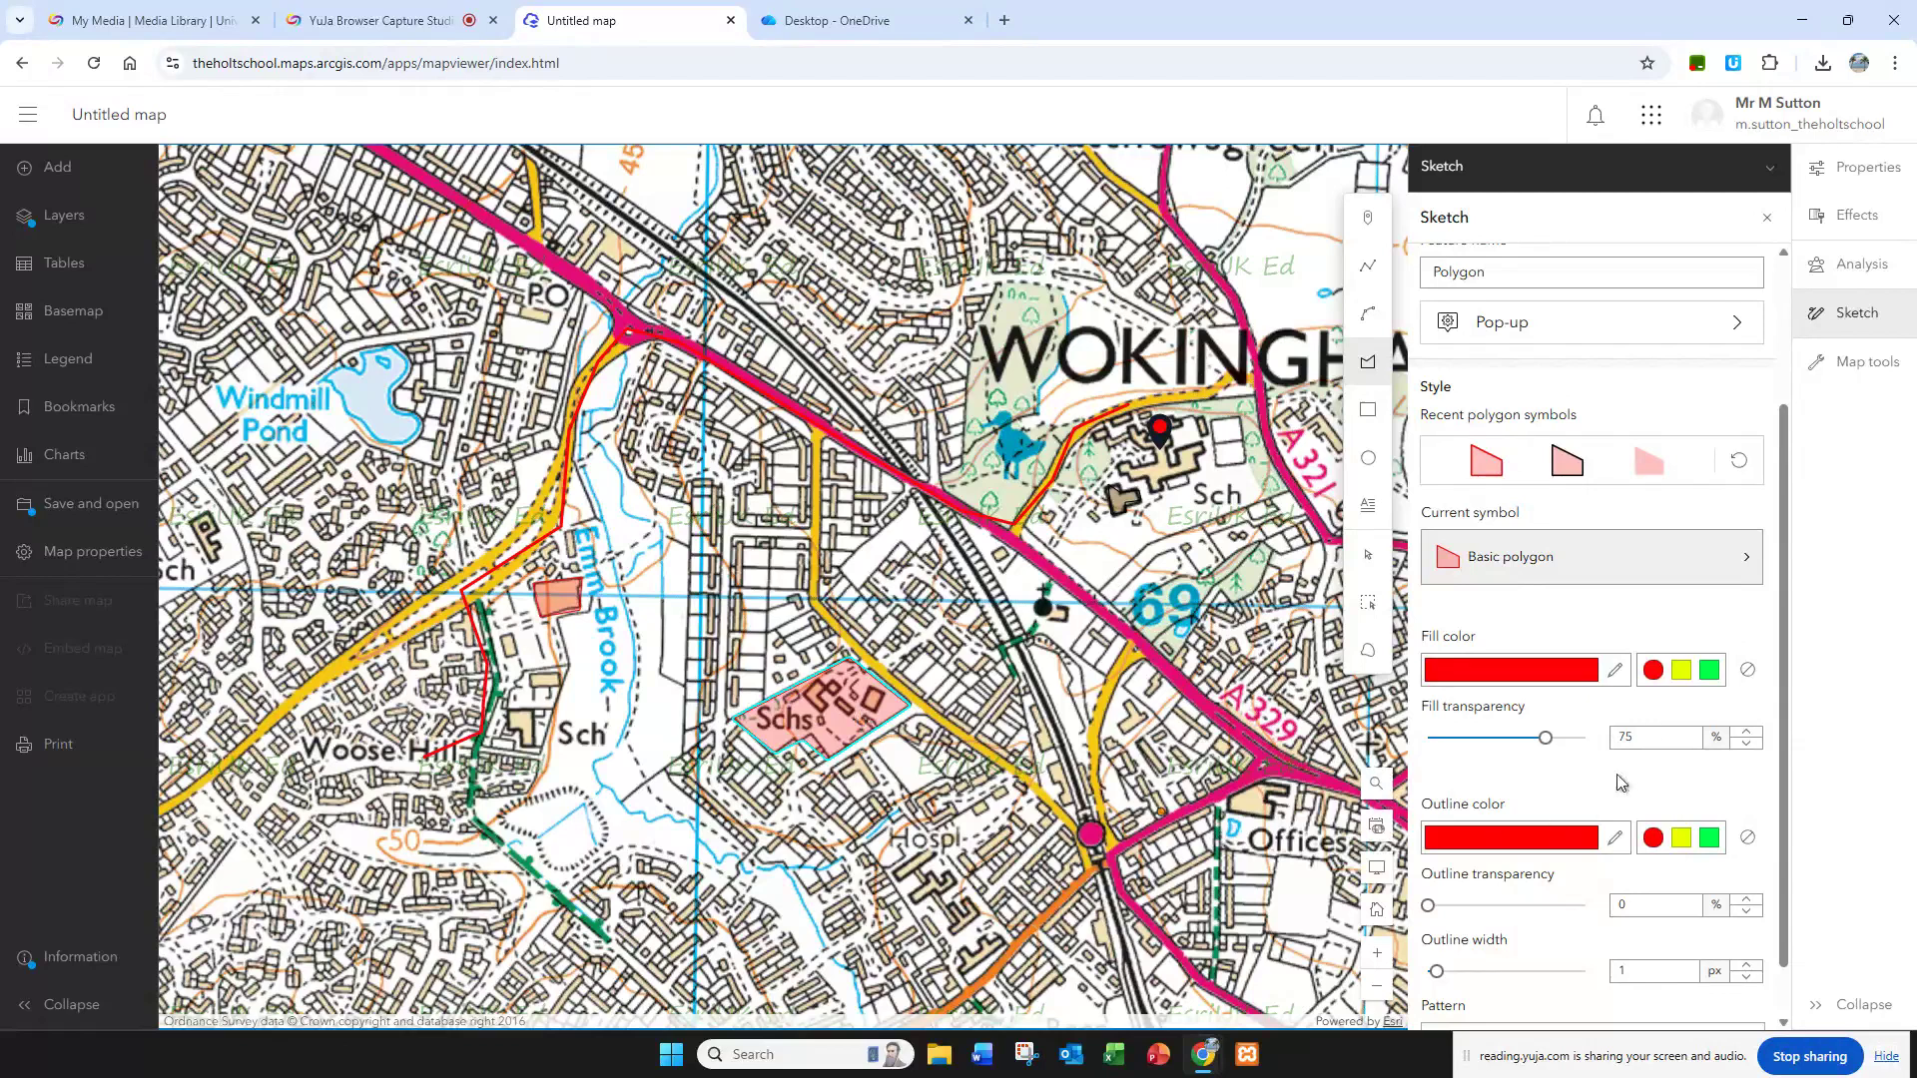
{"action": "left_click", "coordinate": [1708, 676]}
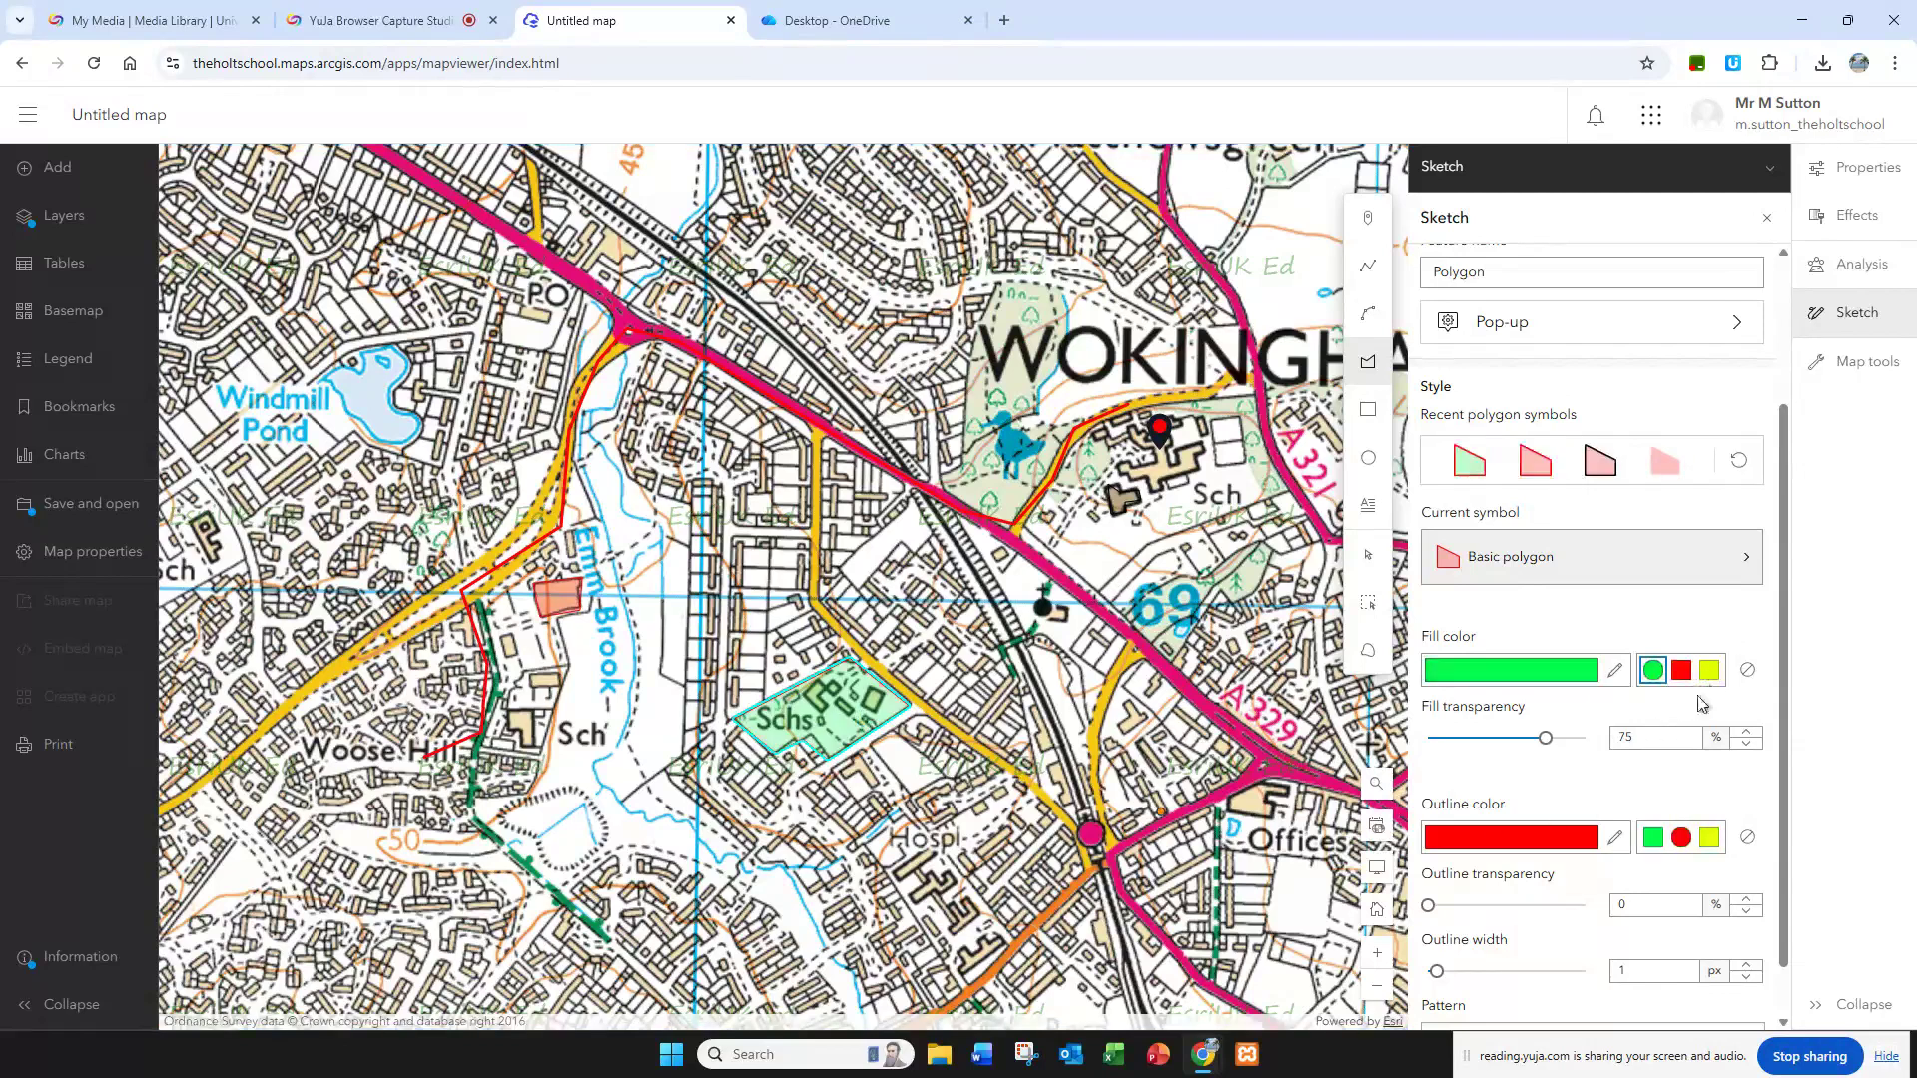
Step: Draw a tall, narrow four-sided polygon around the housing strip just north of the site labelled Schs
{"action": "left_click", "coordinate": [738, 539]}
{"action": "left_click", "coordinate": [770, 542]}
{"action": "left_click", "coordinate": [767, 702]}
{"action": "double_click", "coordinate": [730, 703]}
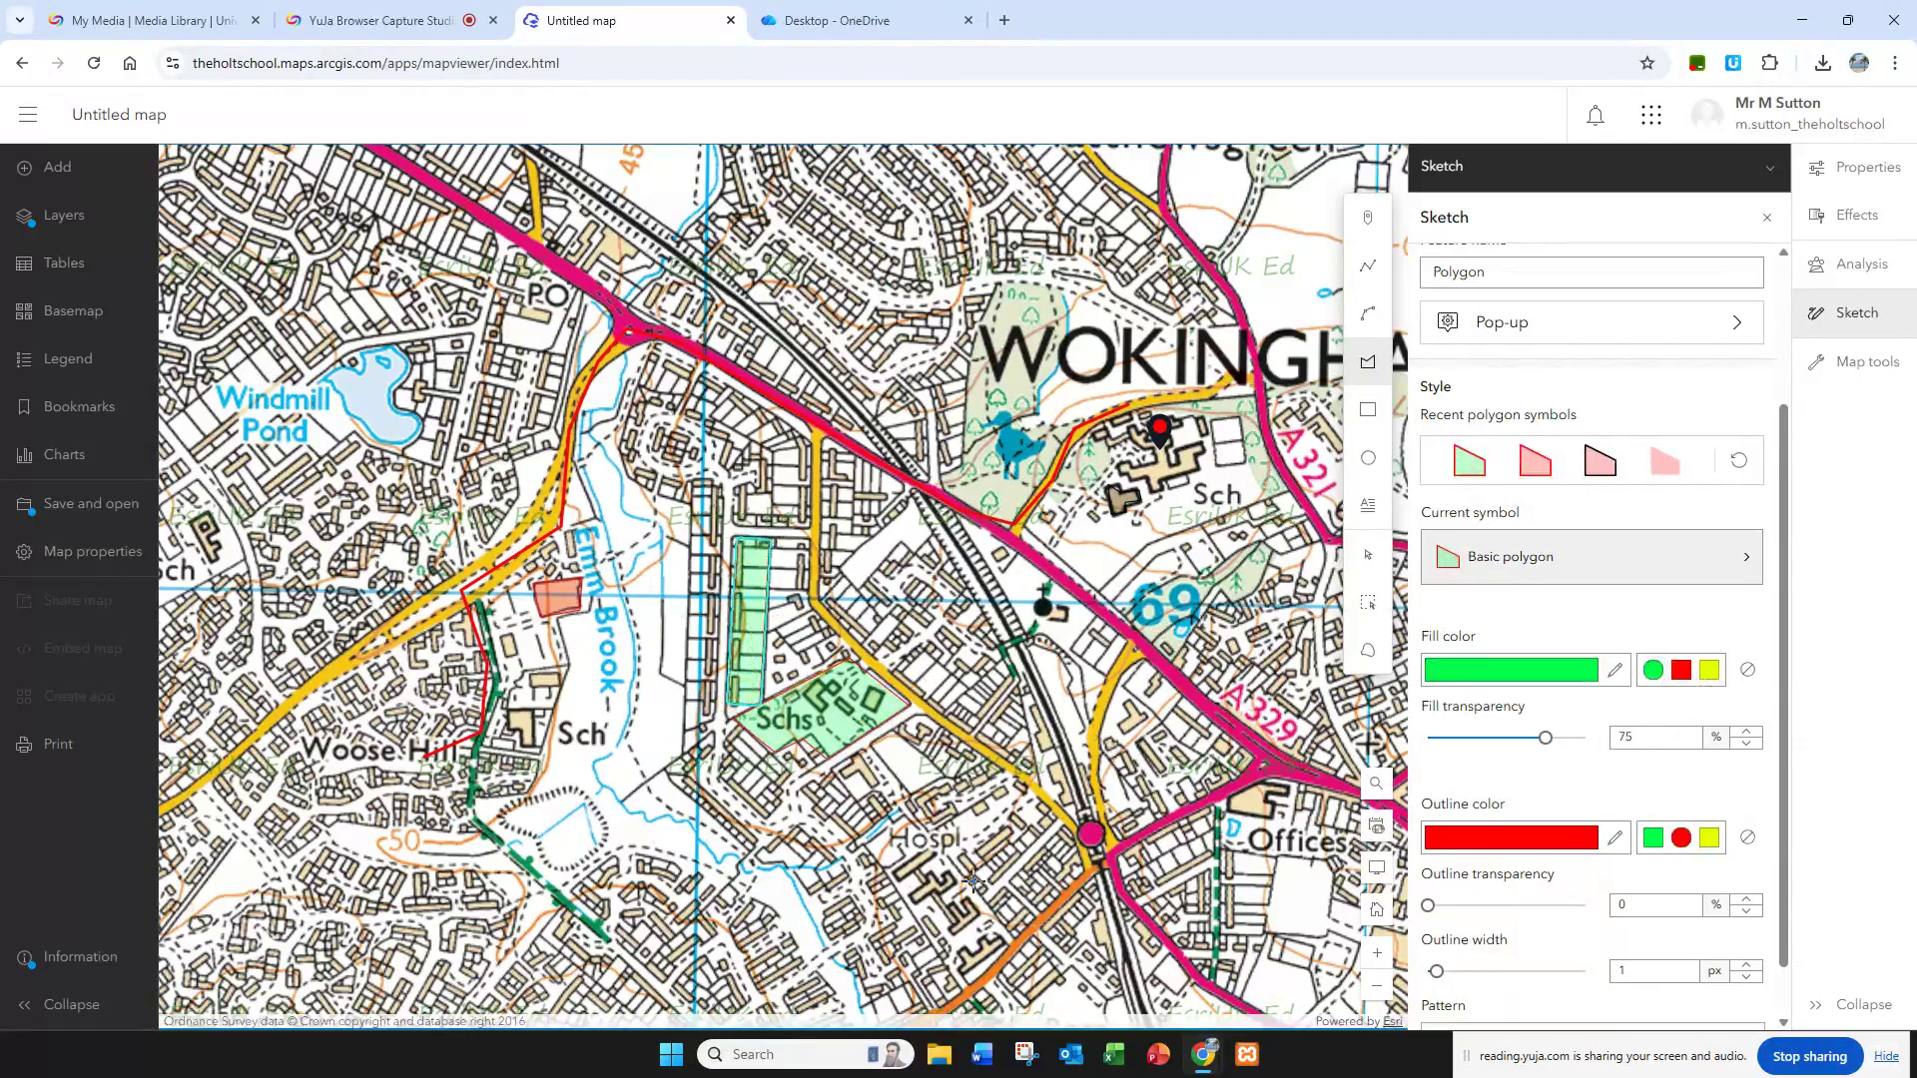
Step: Start a text feature near the school in Wokingham with the content "my school"
{"action": "scroll", "coordinate": [1496, 588], "scroll_direction": "up", "scroll_amount": 2}
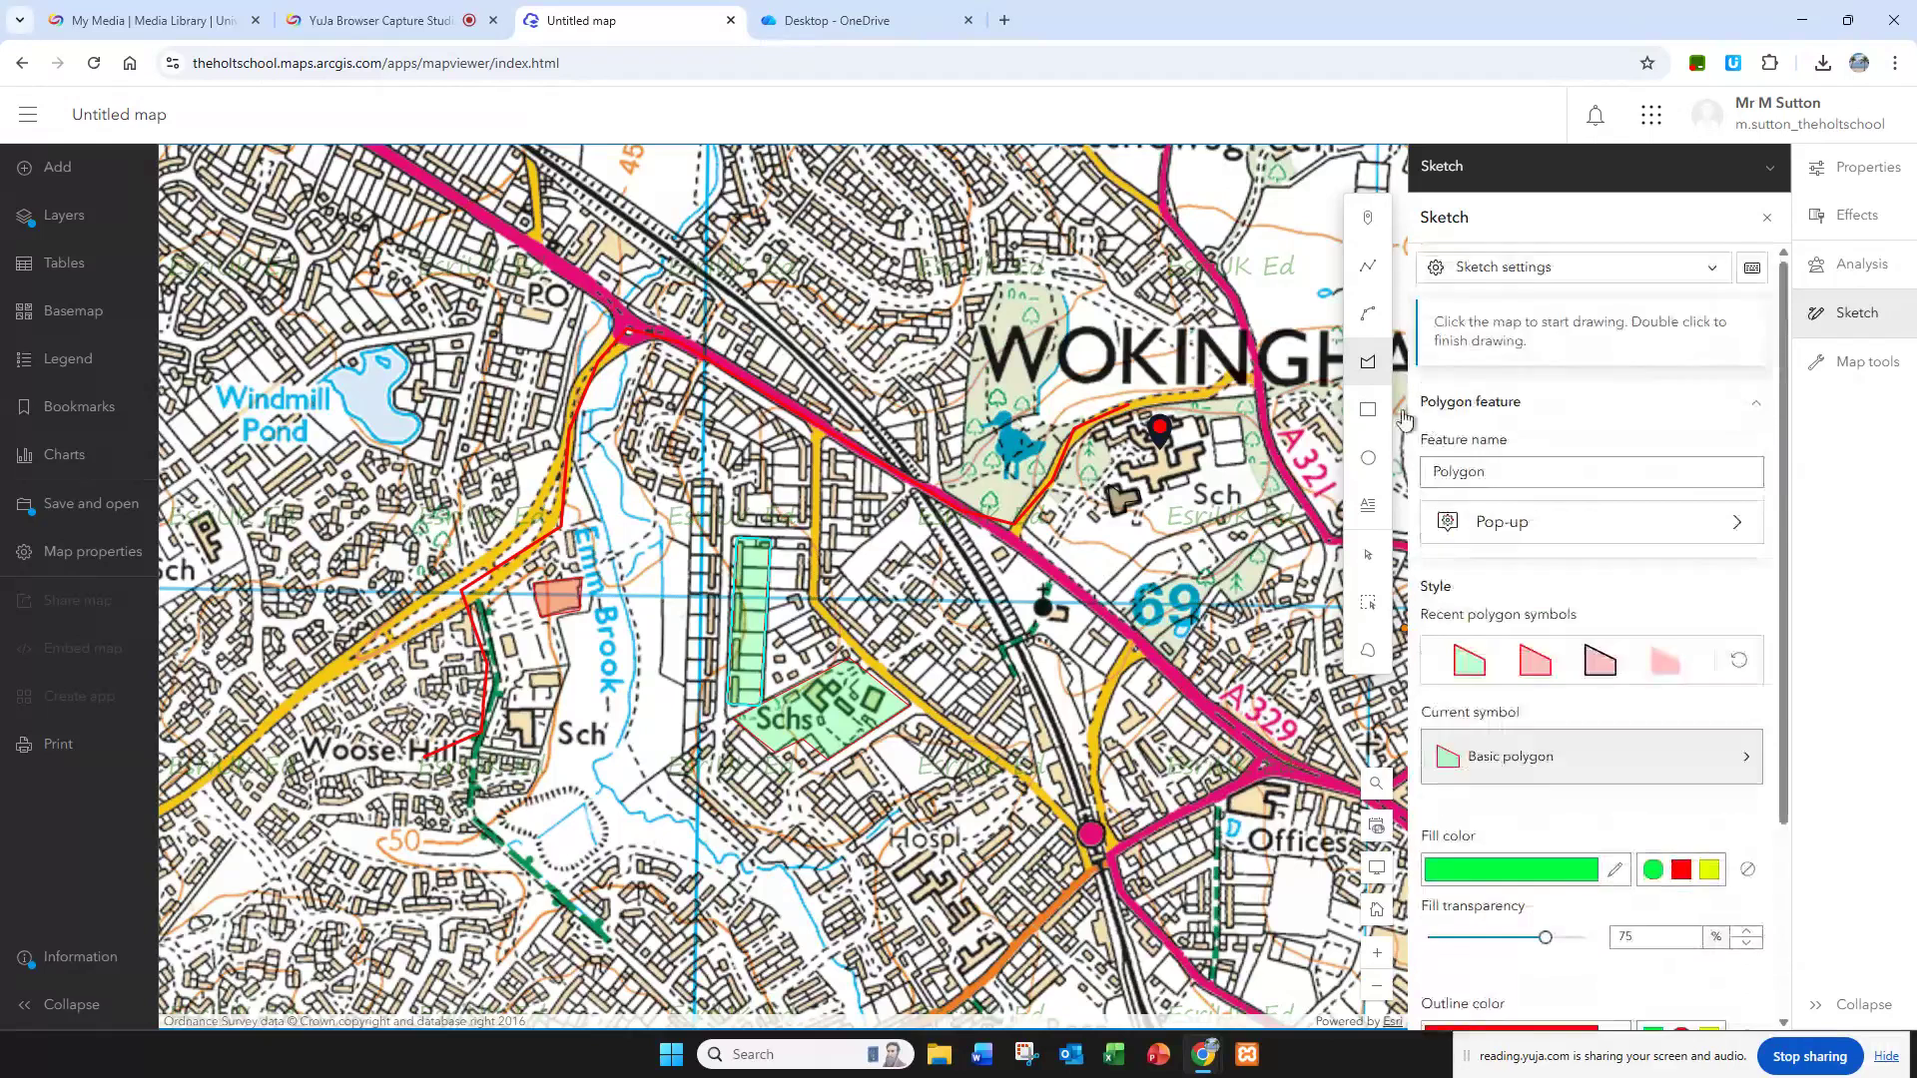
{"action": "left_click", "coordinate": [1369, 510]}
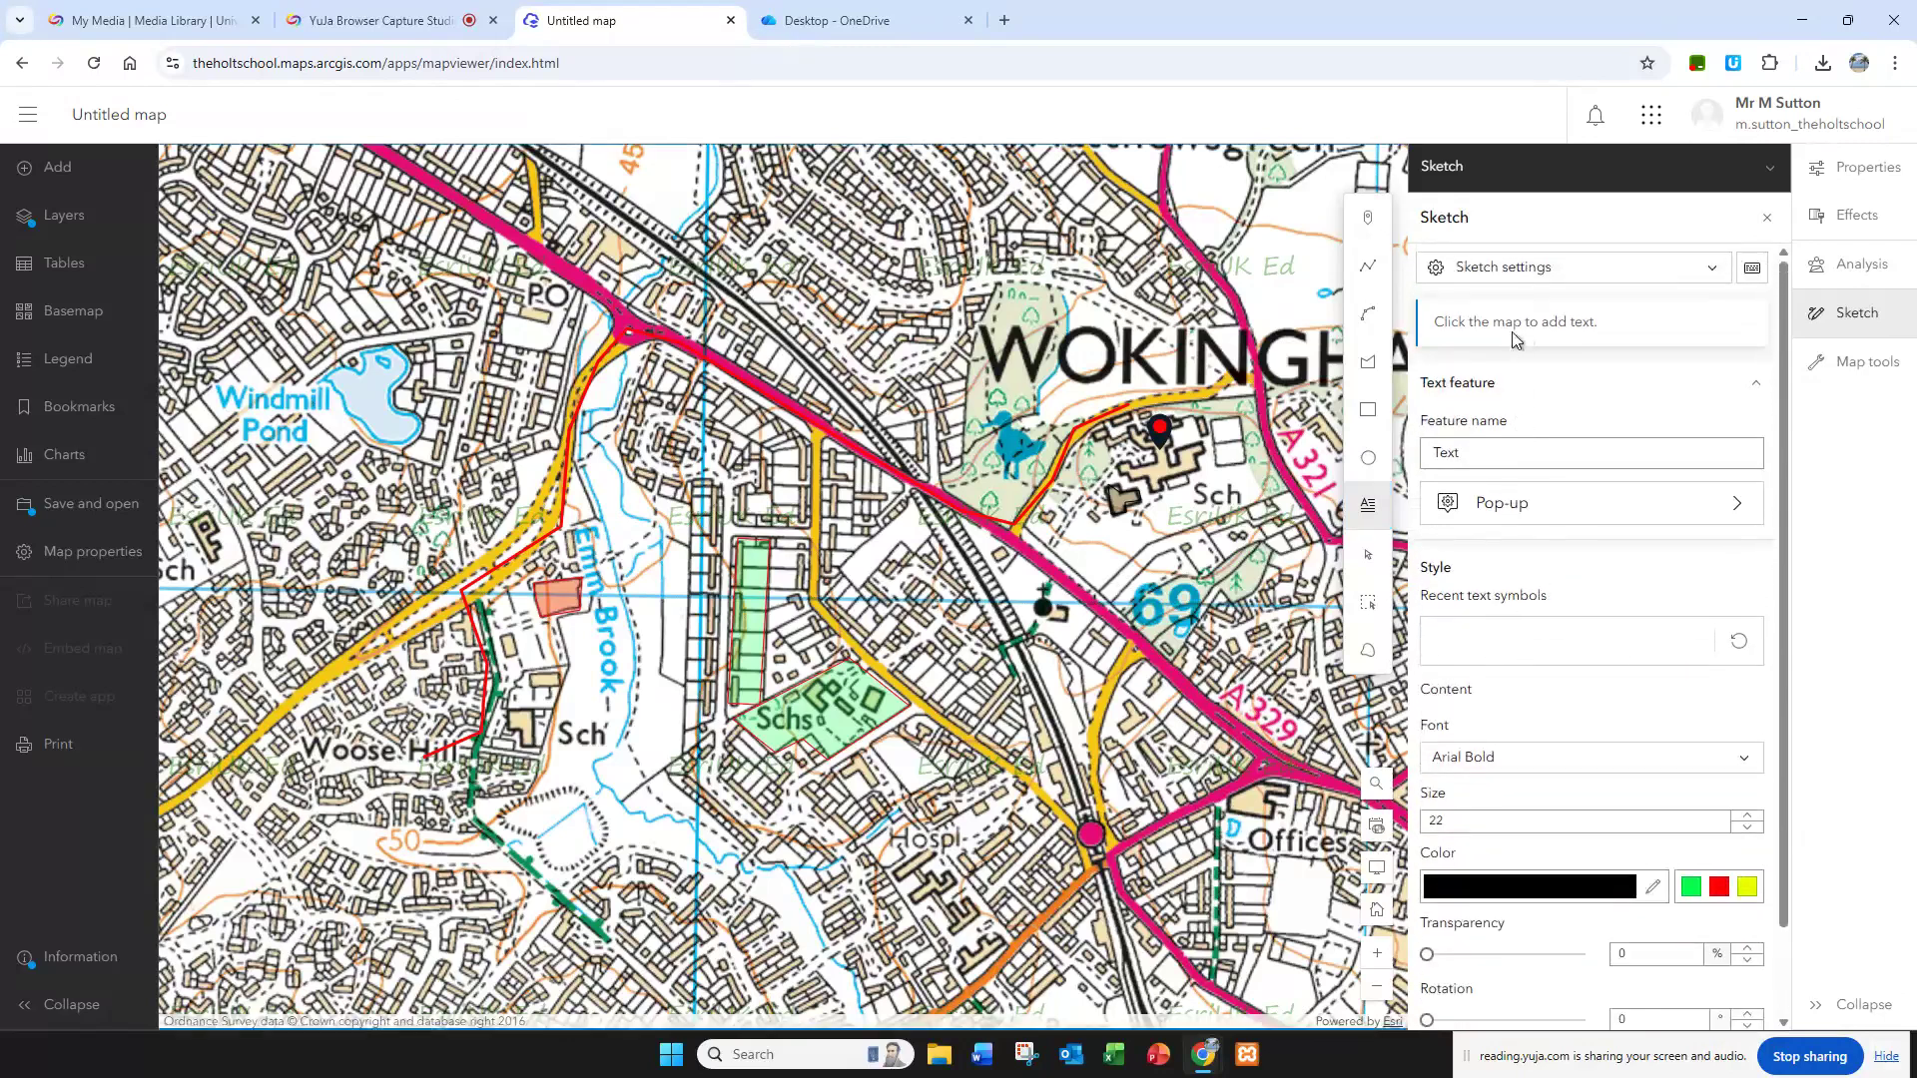
{"action": "left_click", "coordinate": [1176, 524]}
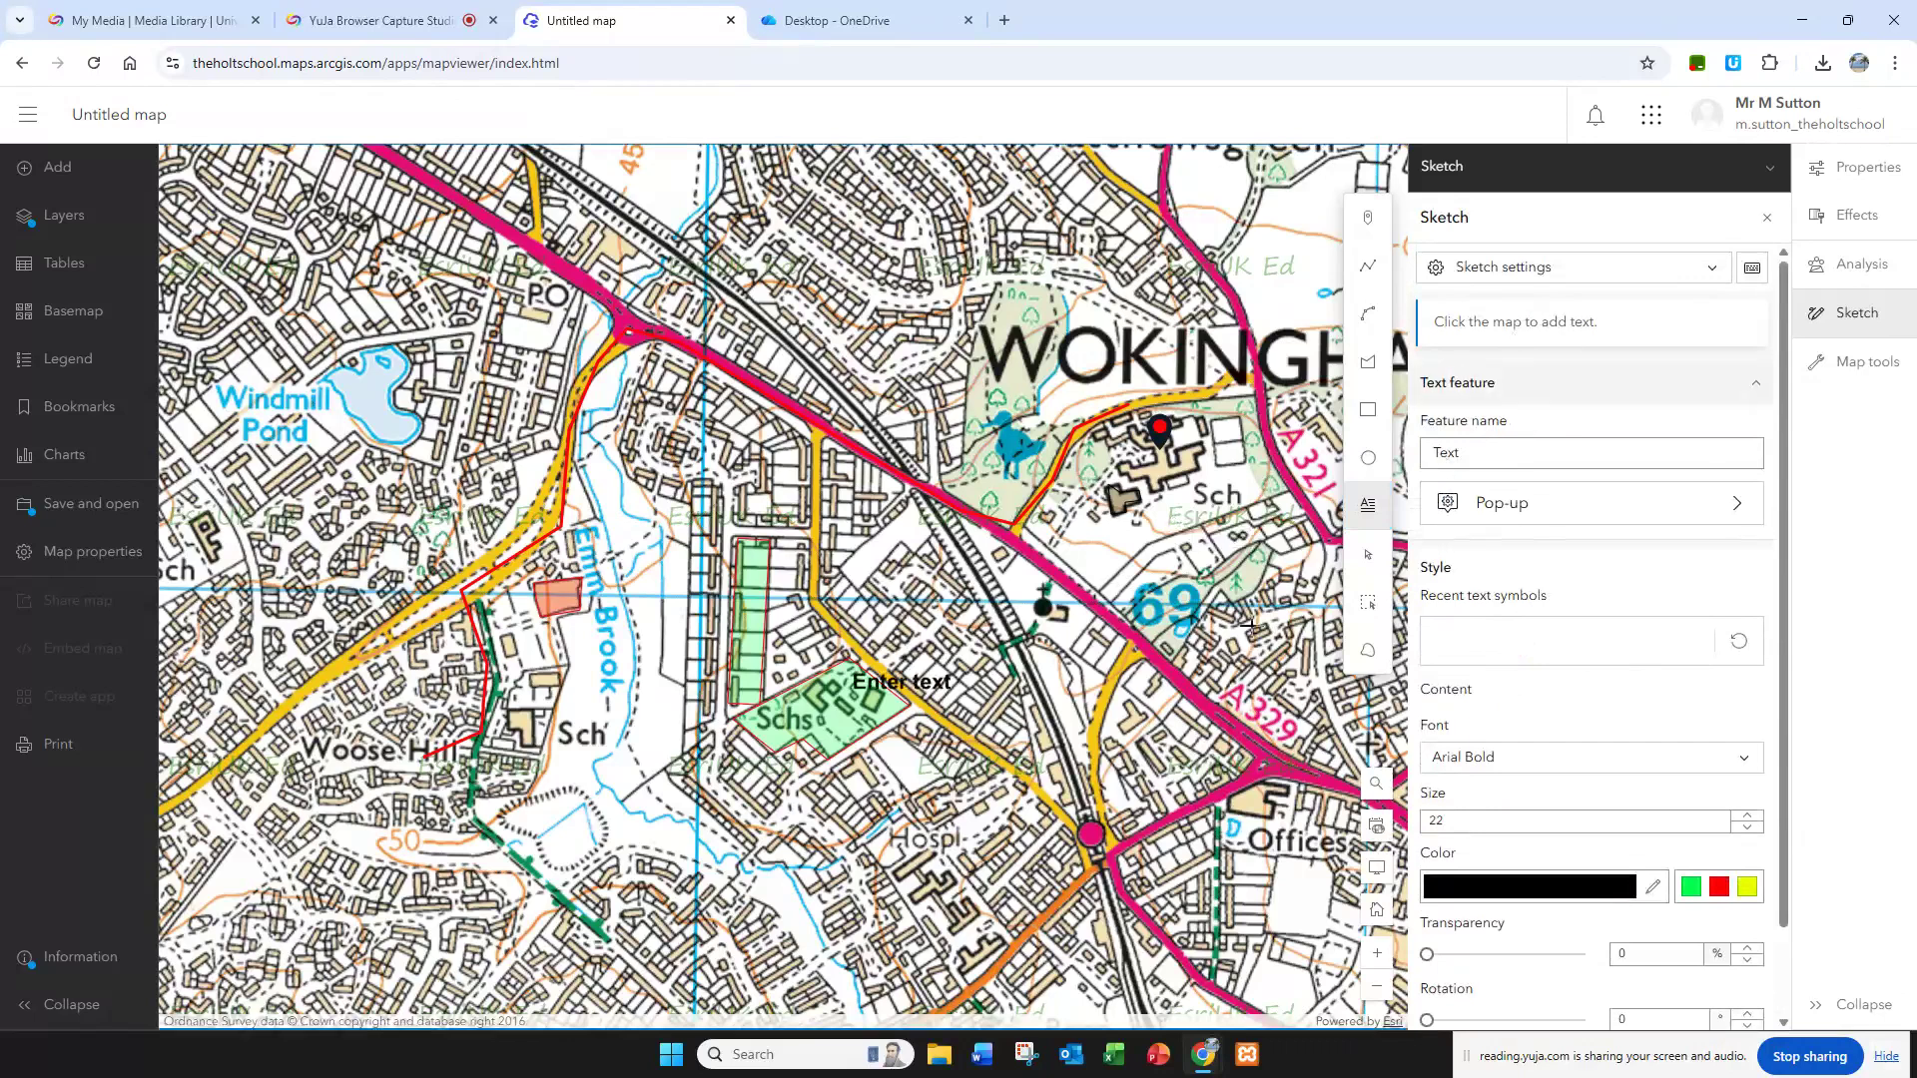
{"action": "left_click", "coordinate": [1459, 730]}
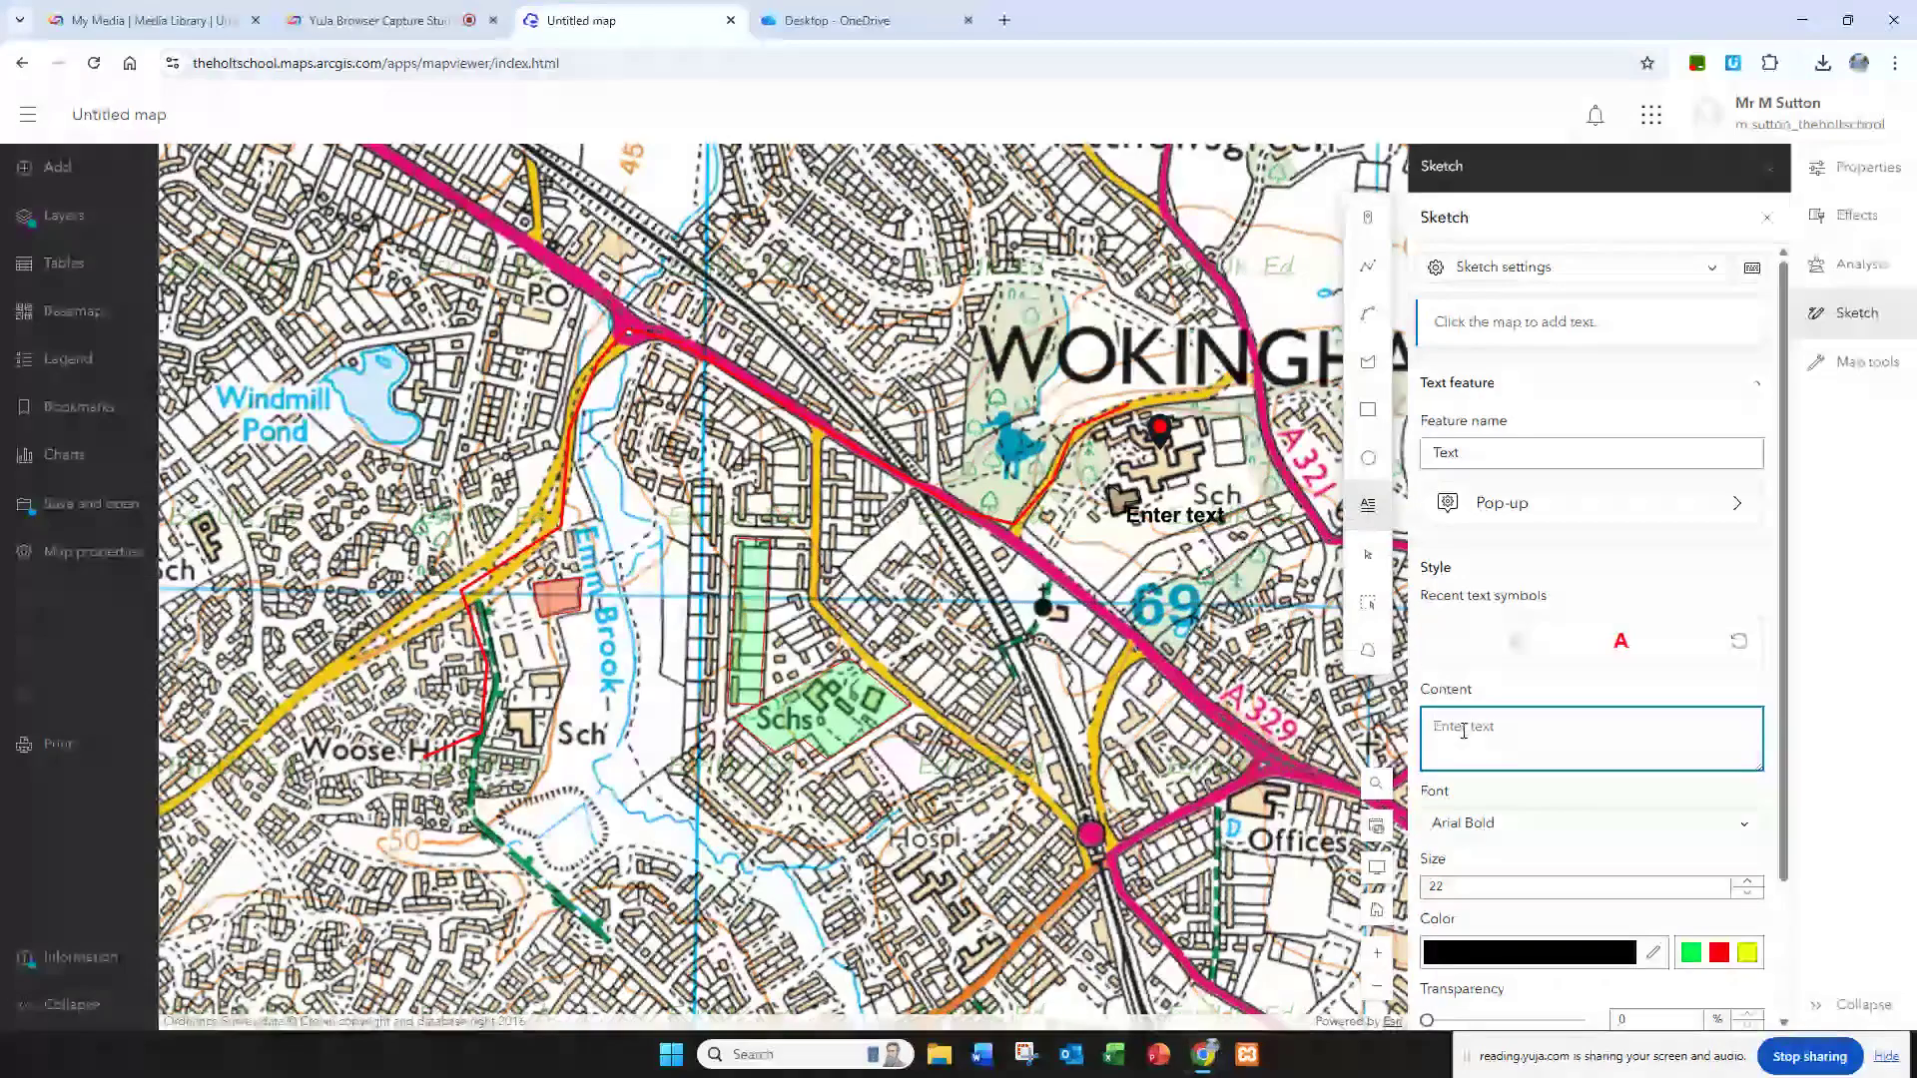
{"action": "type", "text": "my shcool"}
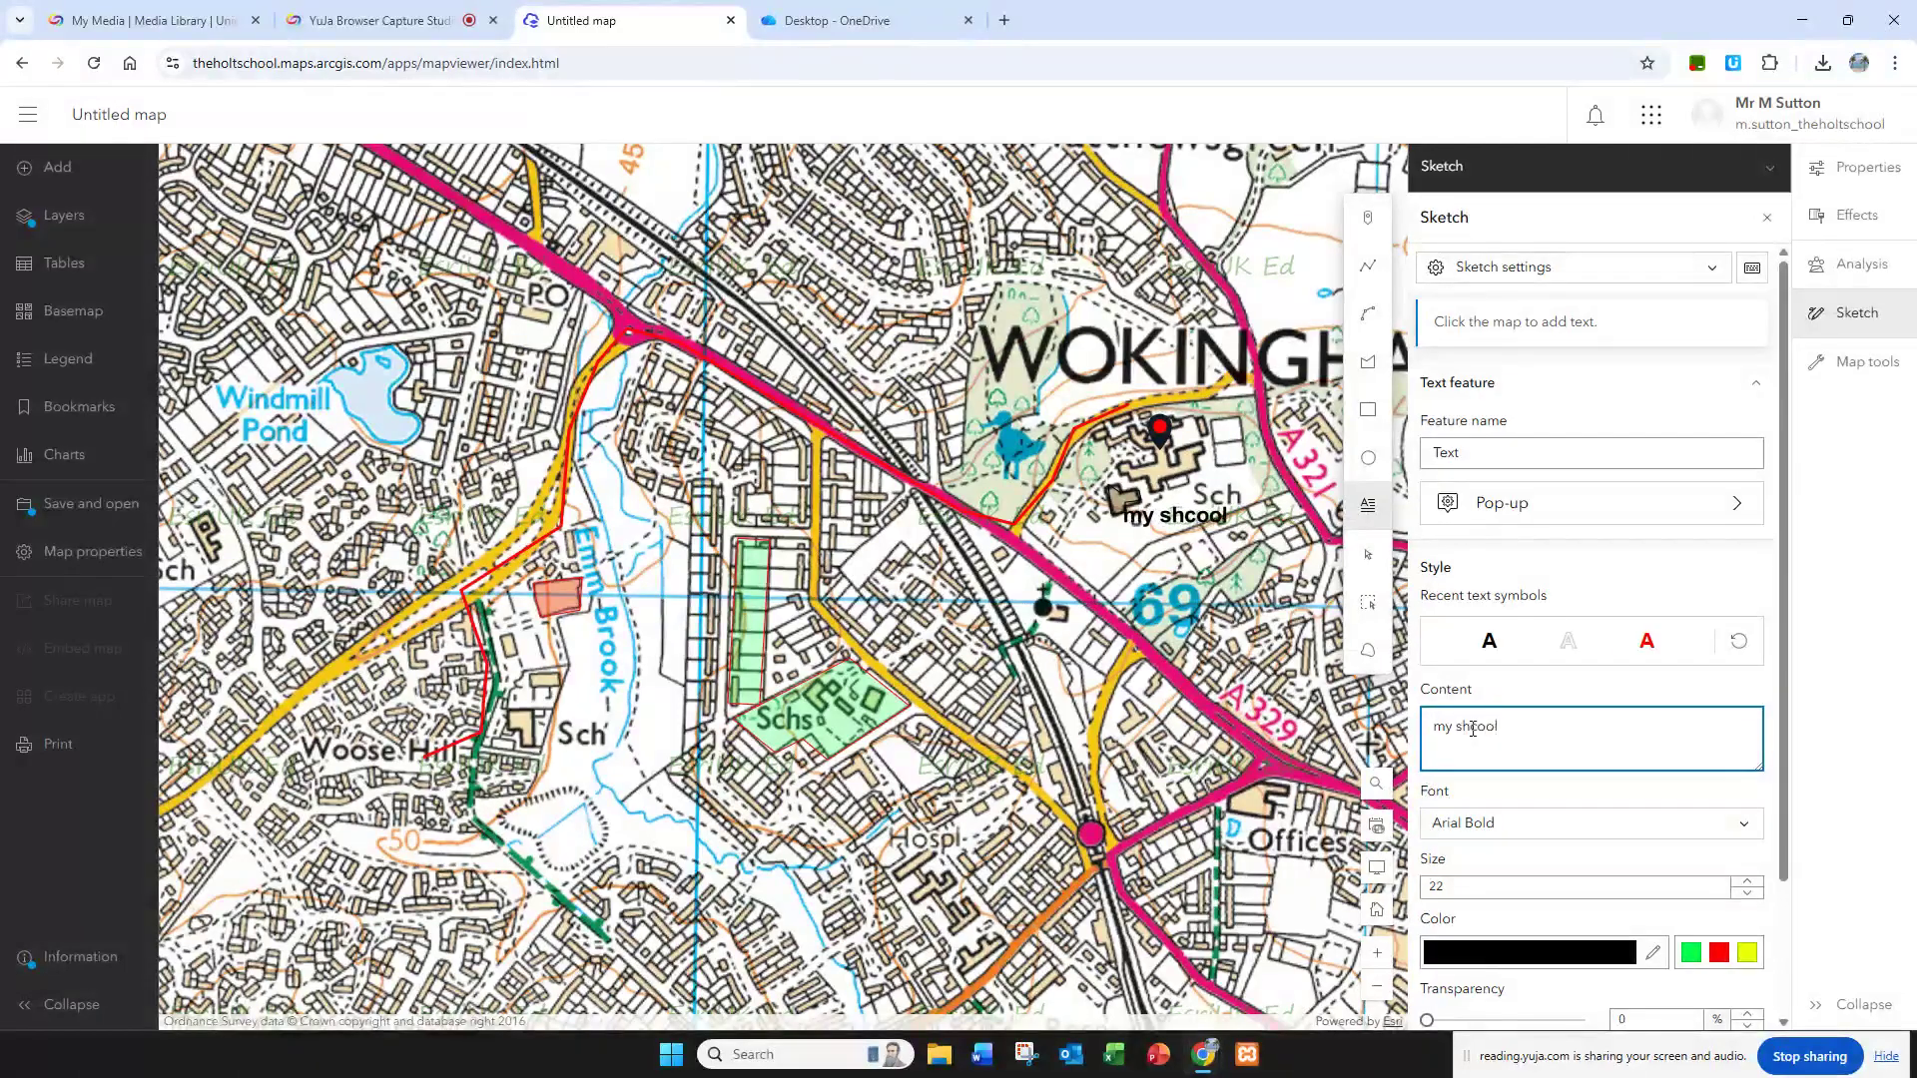
{"action": "key", "text": "BackSpace"}
{"action": "key", "text": "BackSpace"}
{"action": "type", "text": "ch"}
Step: Style the "my school" text in red at size 26 and place it just below the school's point marker
{"action": "left_click", "coordinate": [1648, 644]}
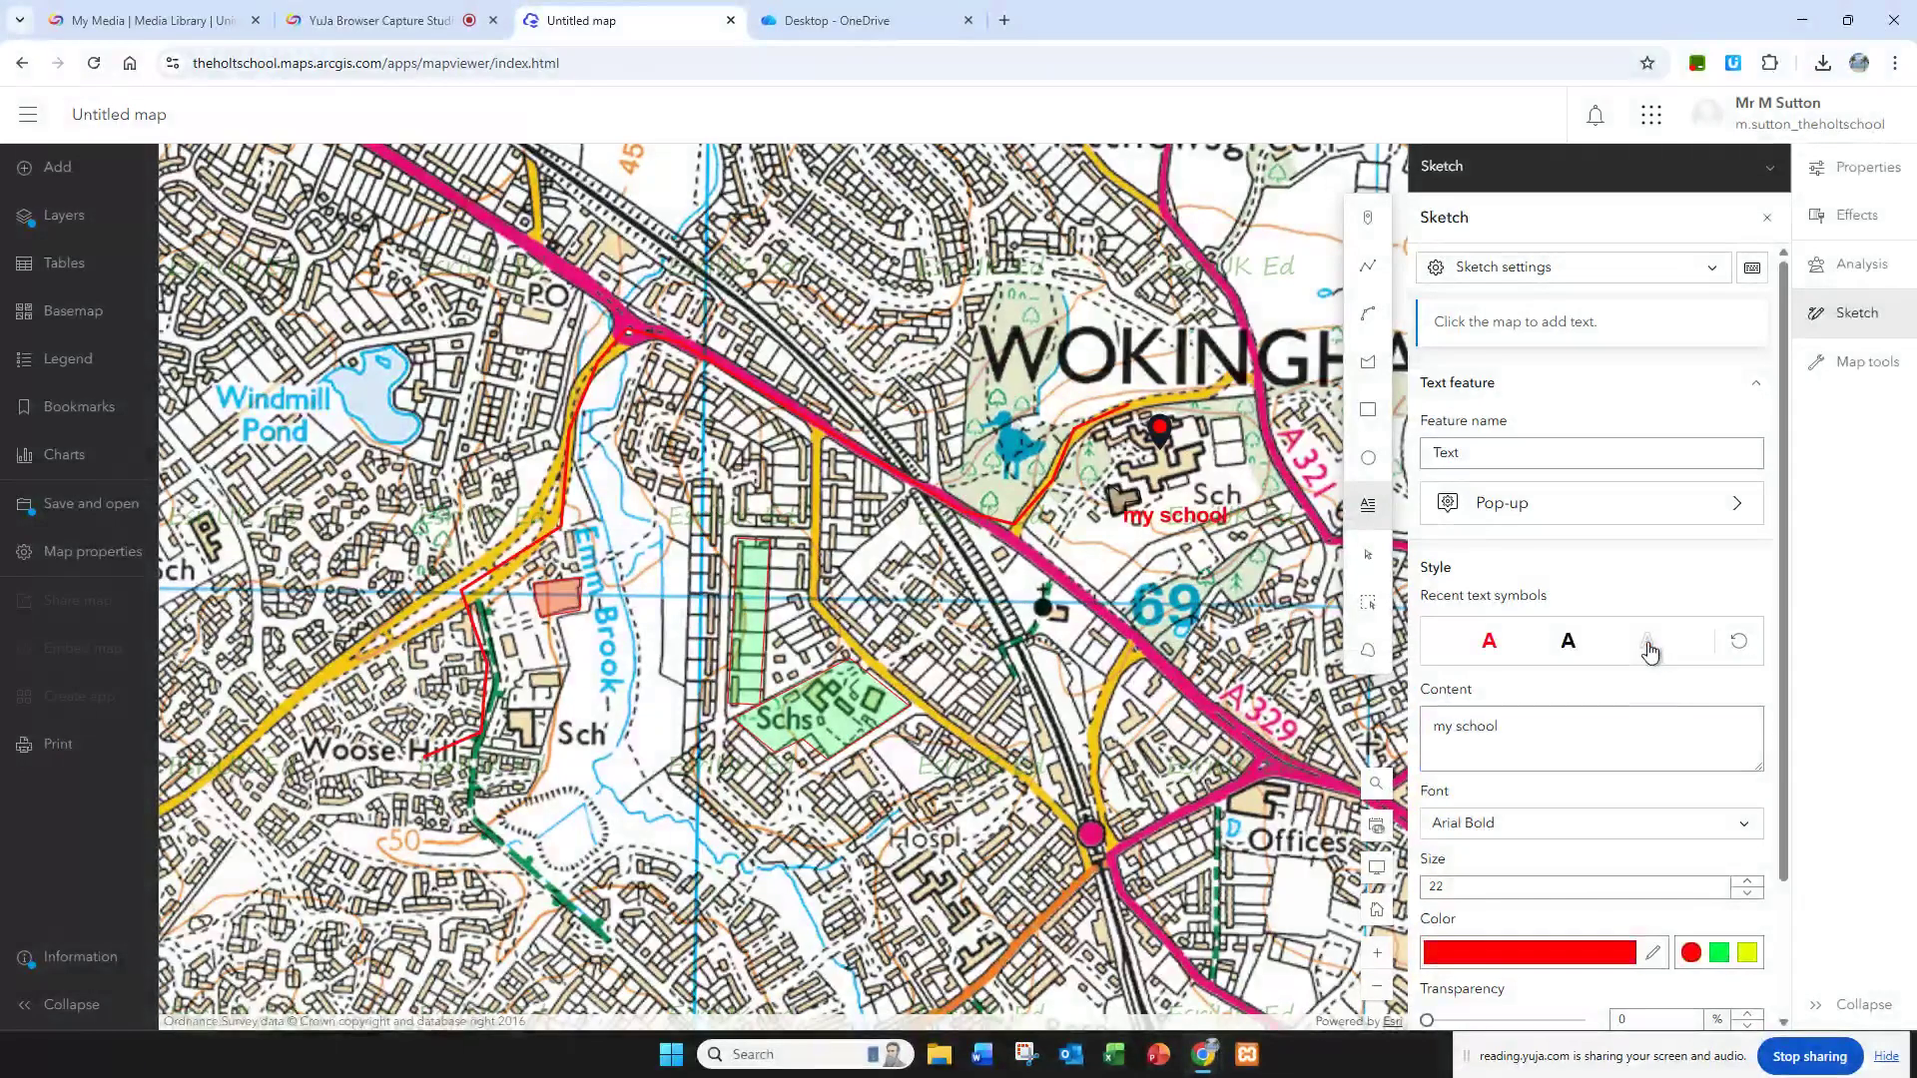
{"action": "scroll", "coordinate": [1684, 950], "scroll_direction": "down", "scroll_amount": 2}
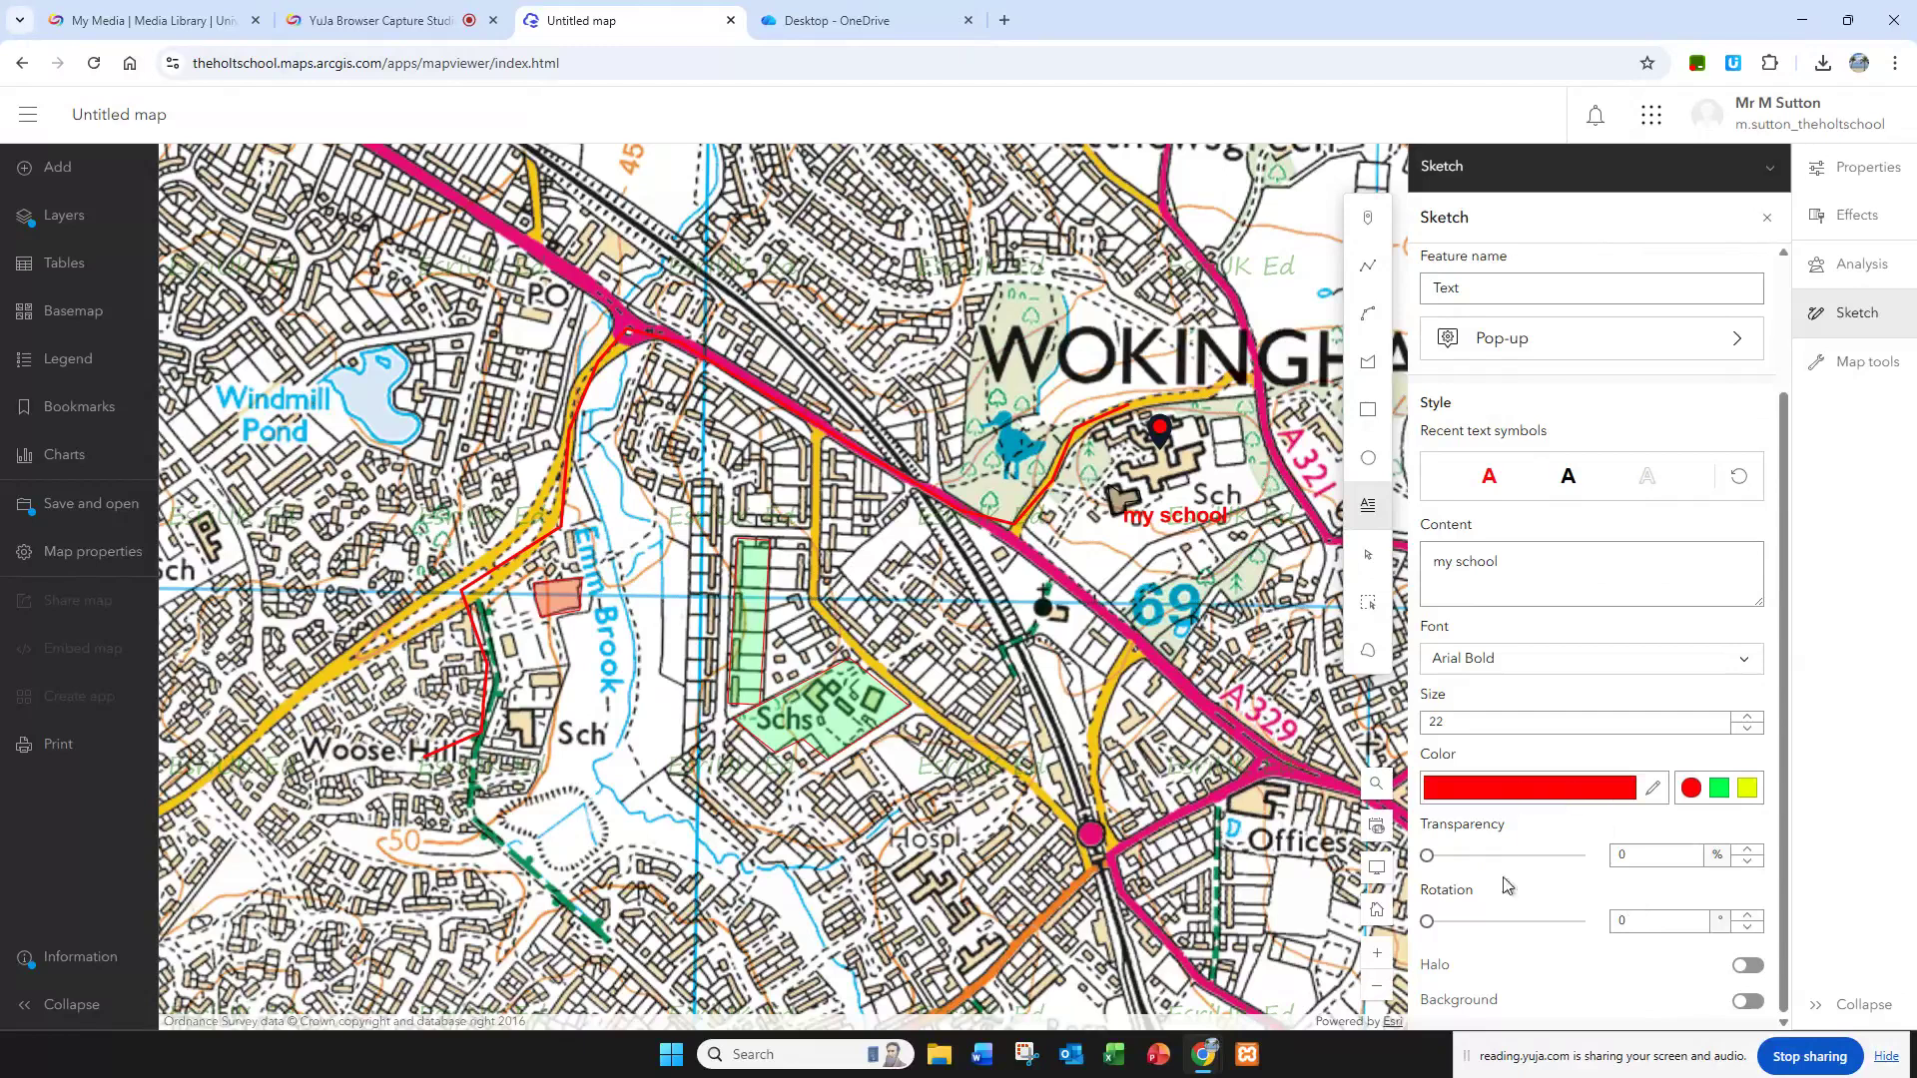
{"action": "left_click", "coordinate": [1741, 717]}
{"action": "left_click", "coordinate": [1741, 717]}
{"action": "left_click", "coordinate": [1742, 717]}
{"action": "left_click", "coordinate": [1741, 717]}
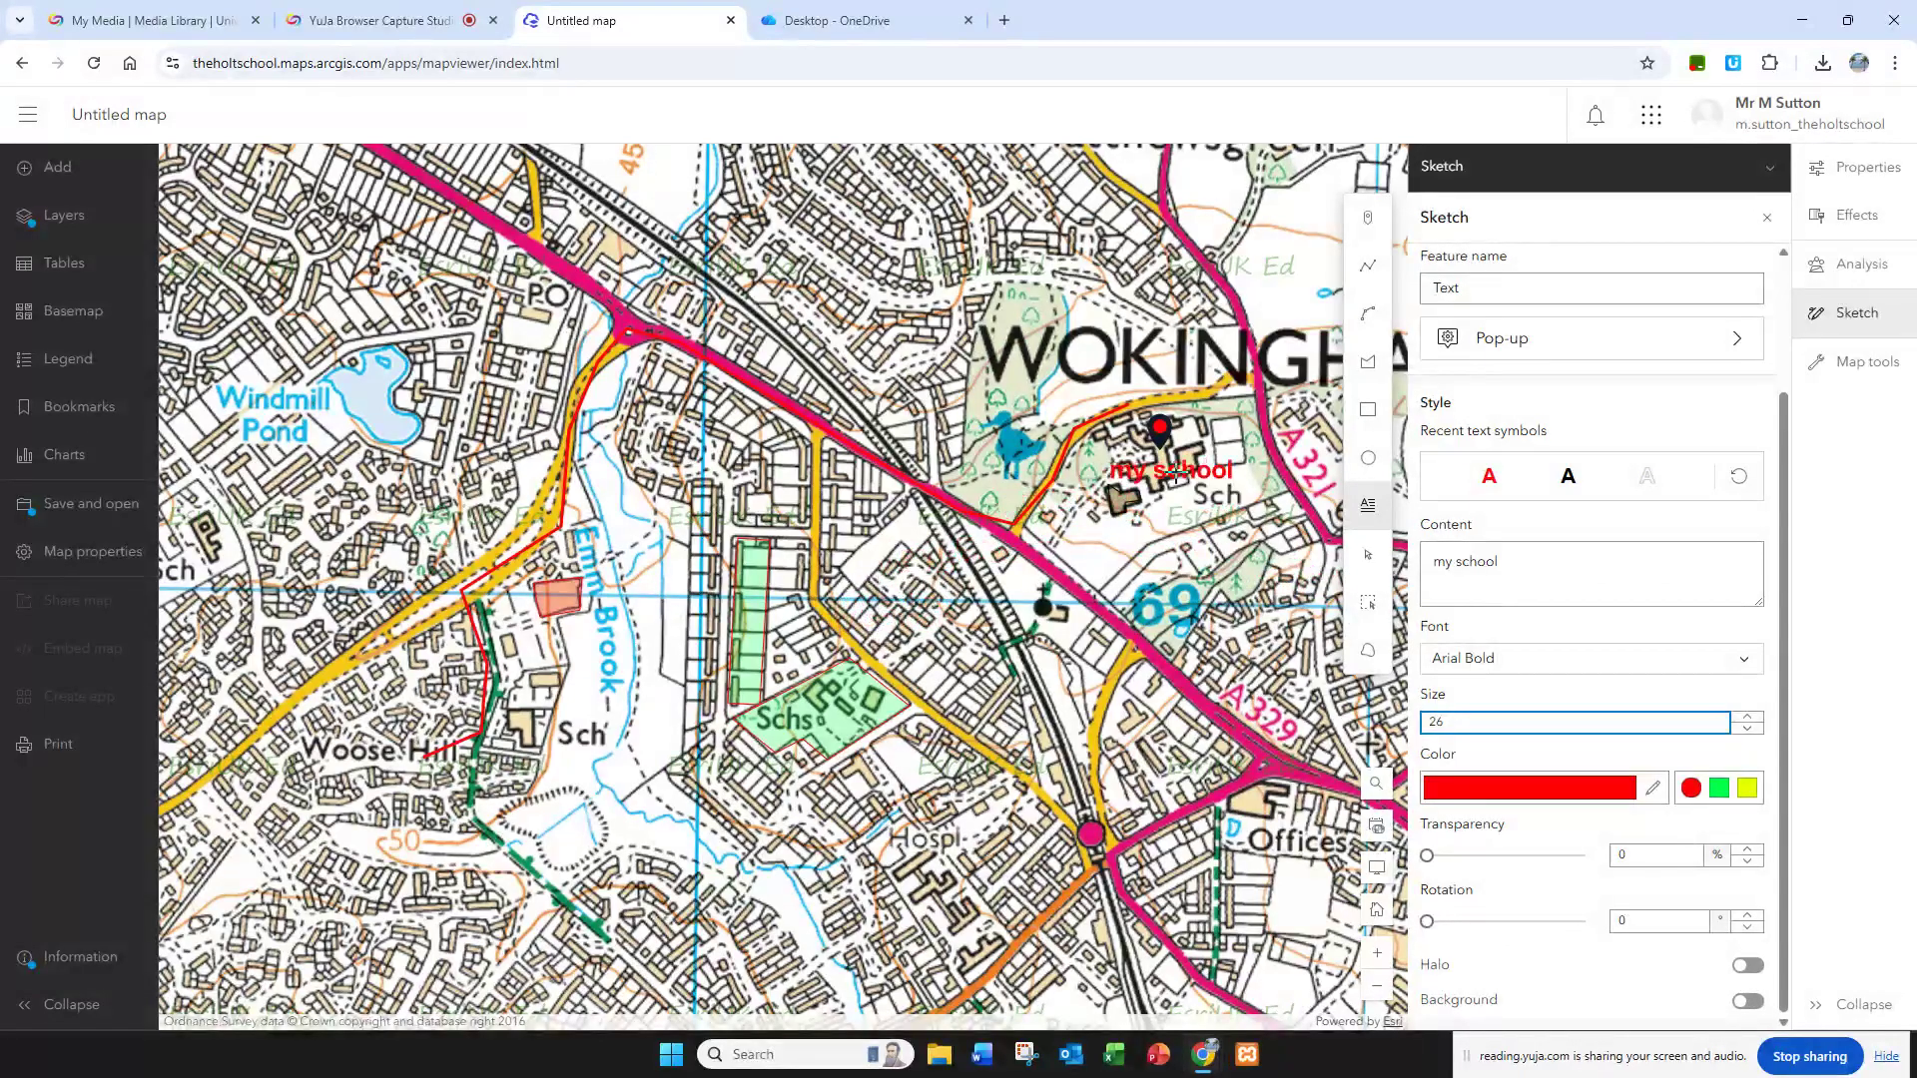
{"action": "left_click", "coordinate": [1161, 483]}
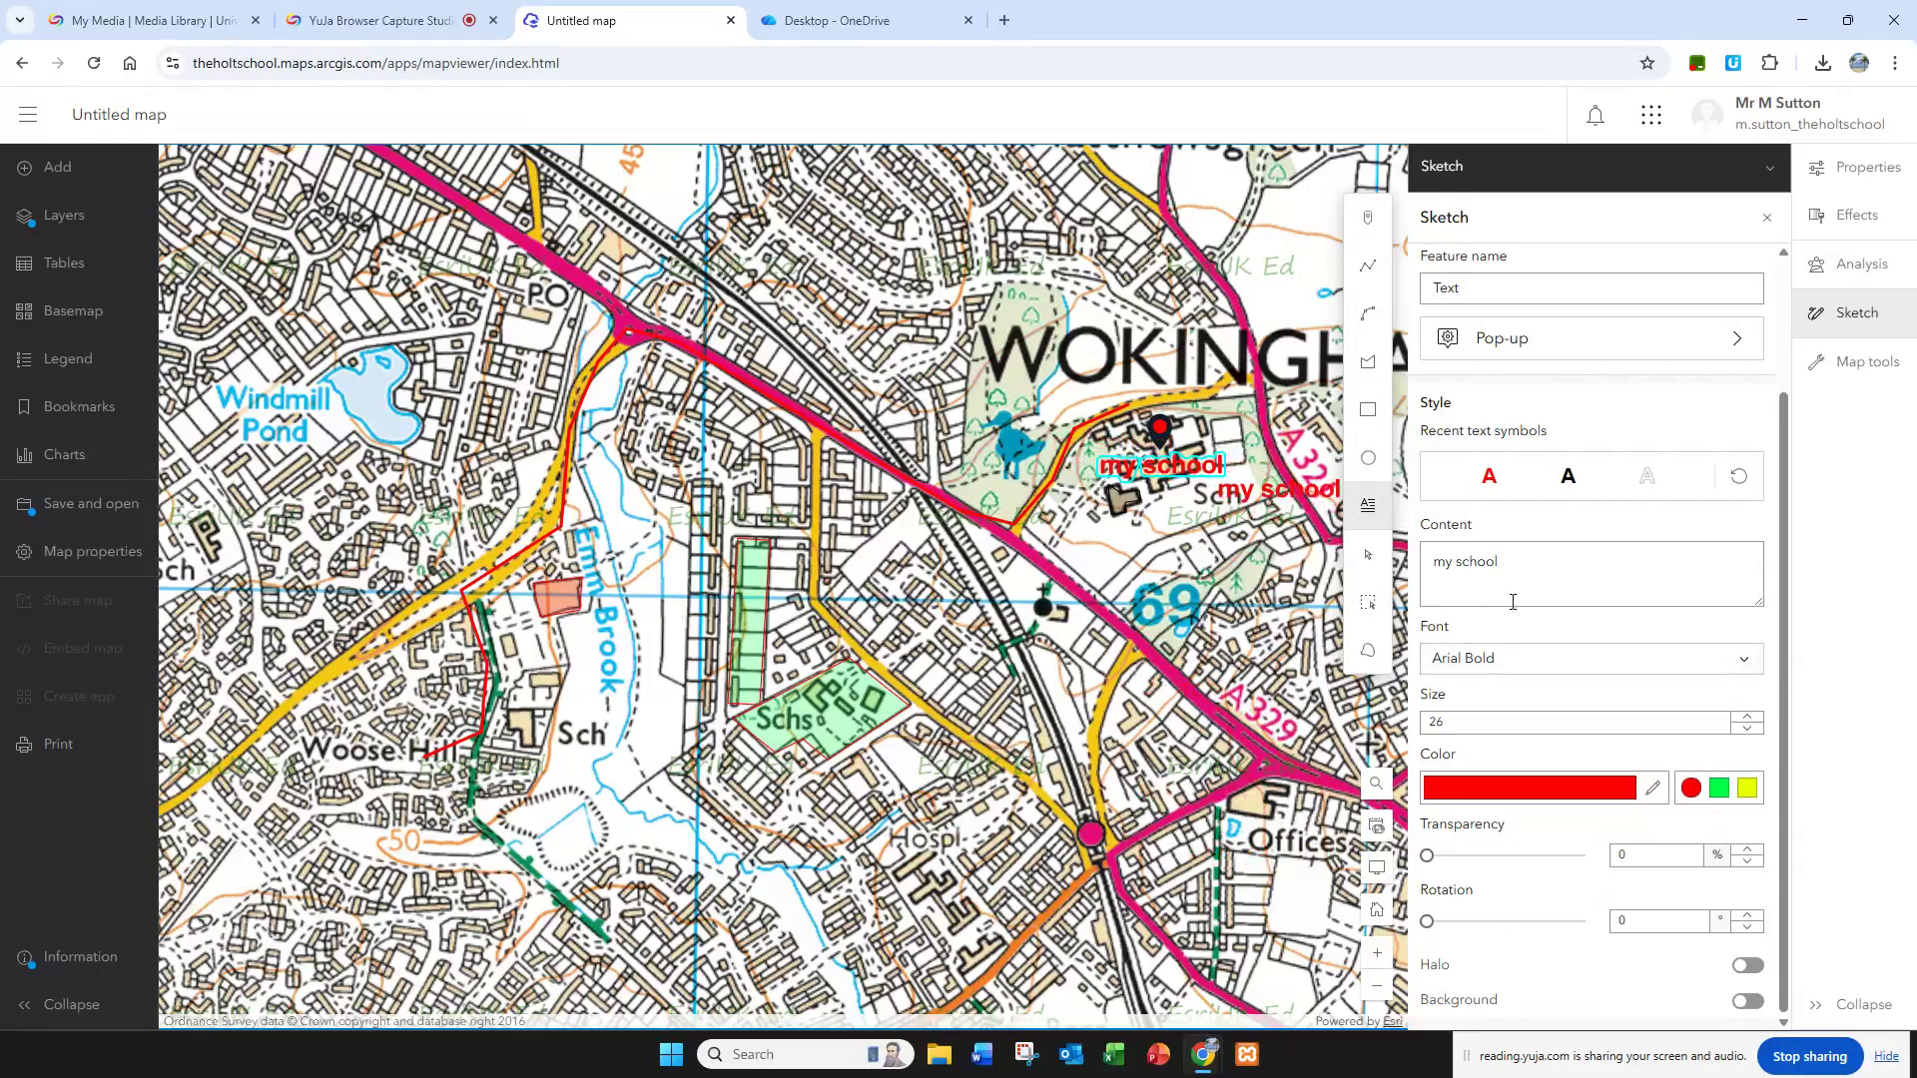
Step: Select the red "my school" text label on the map and delete it
{"action": "left_click", "coordinate": [1369, 559]}
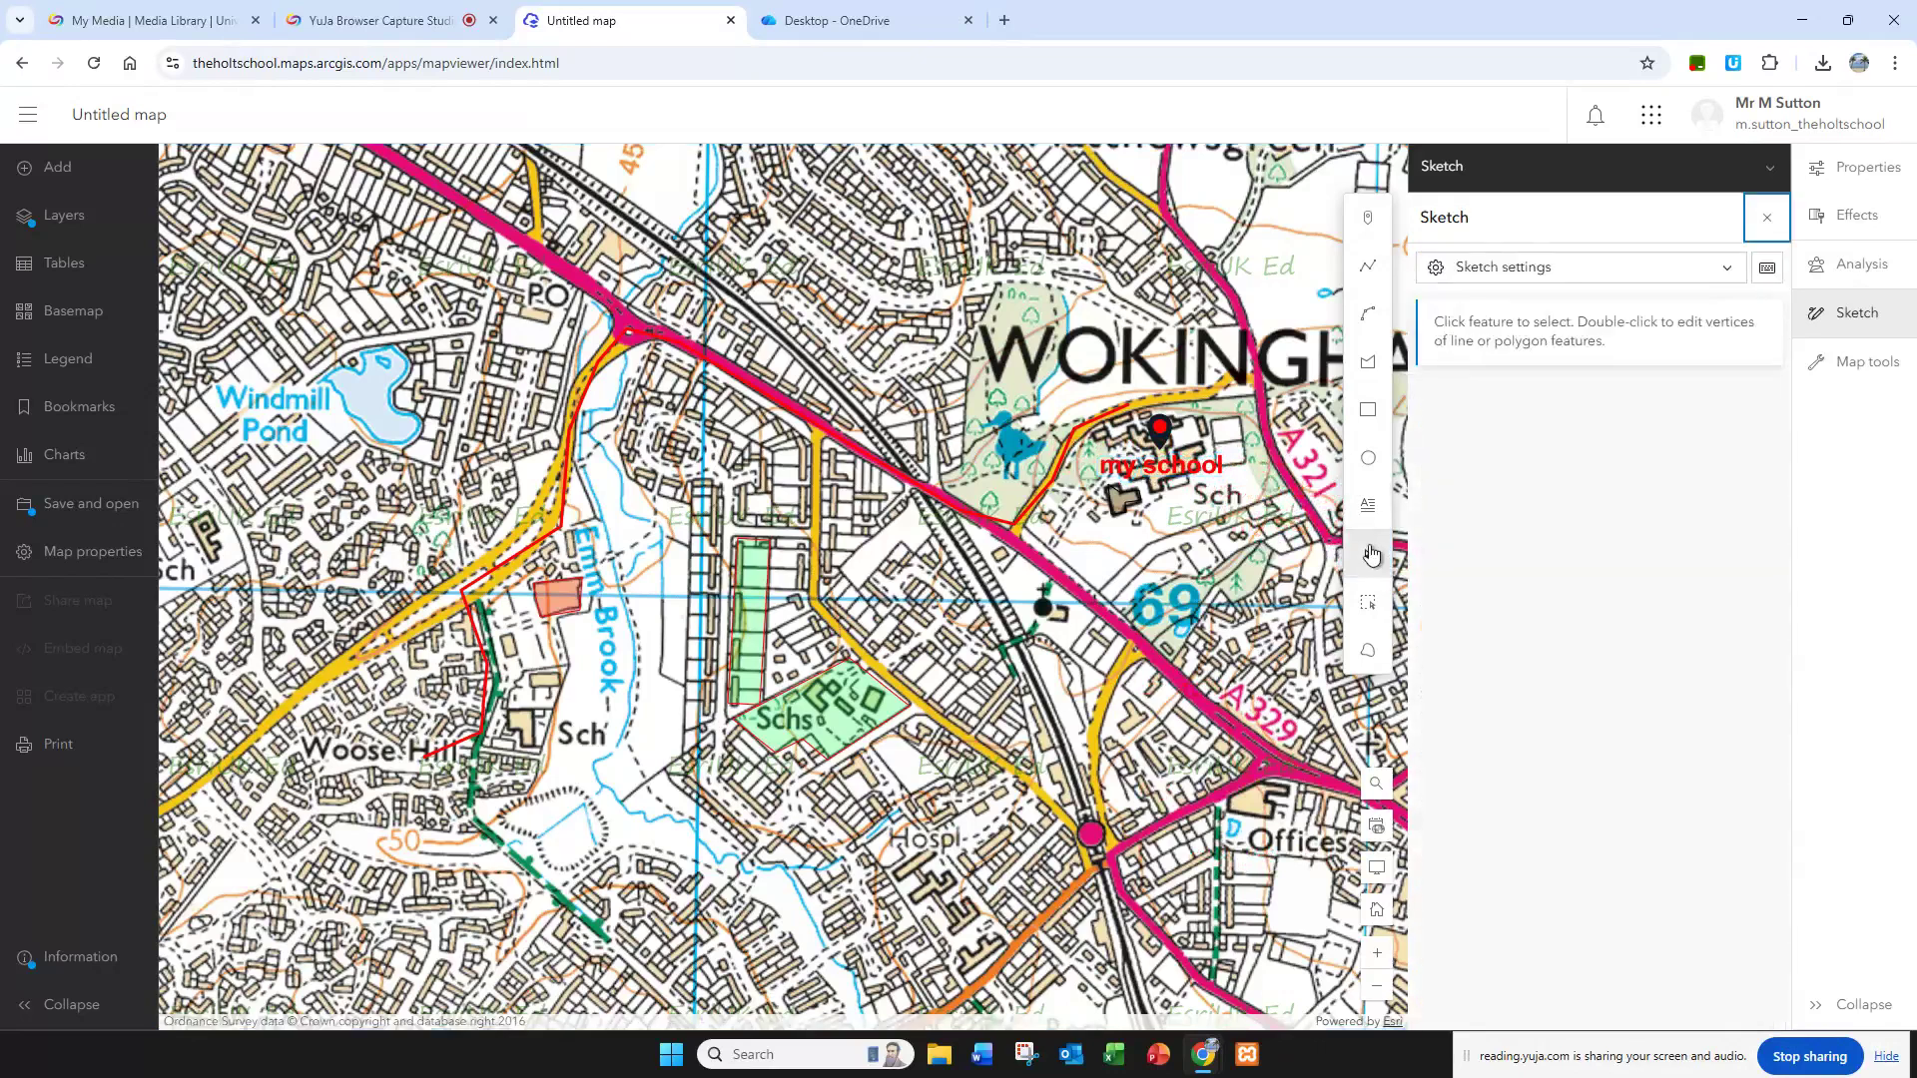
{"action": "left_click", "coordinate": [1170, 465]}
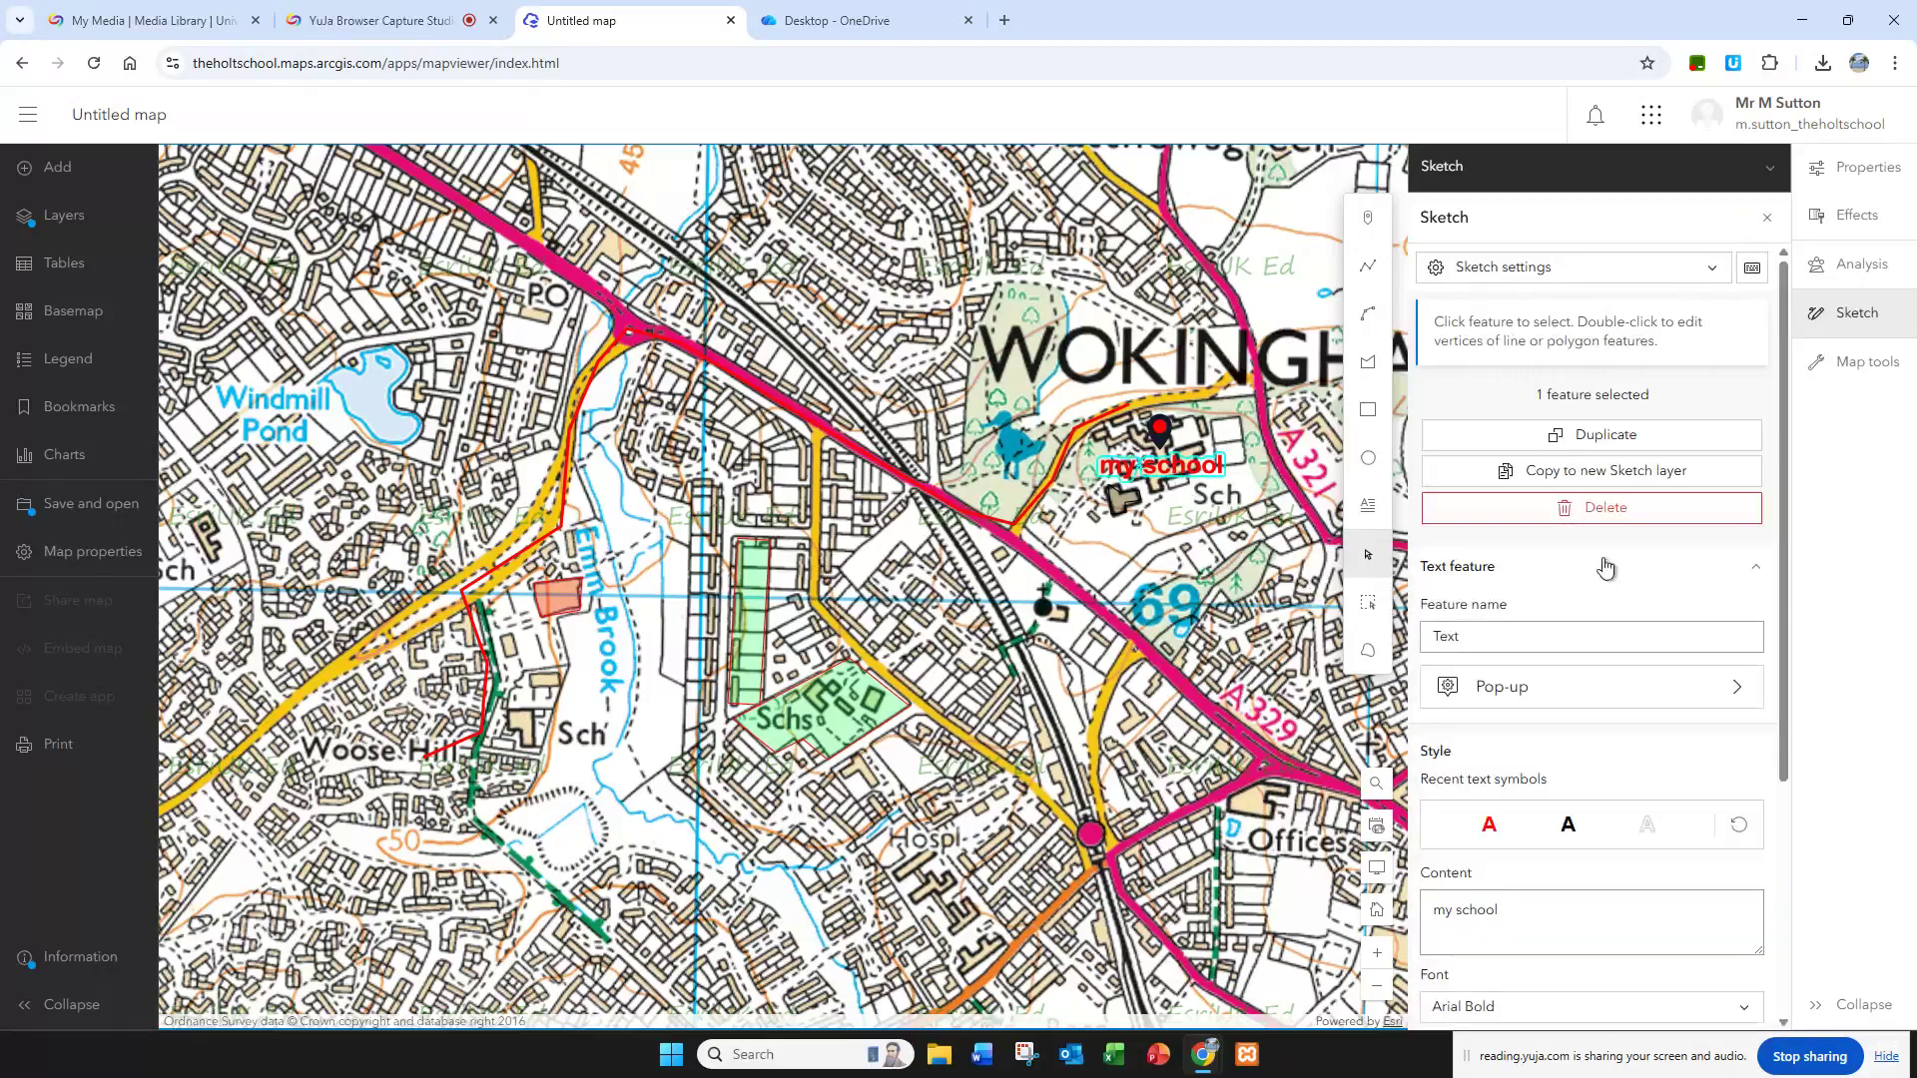
{"action": "left_click", "coordinate": [1594, 514]}
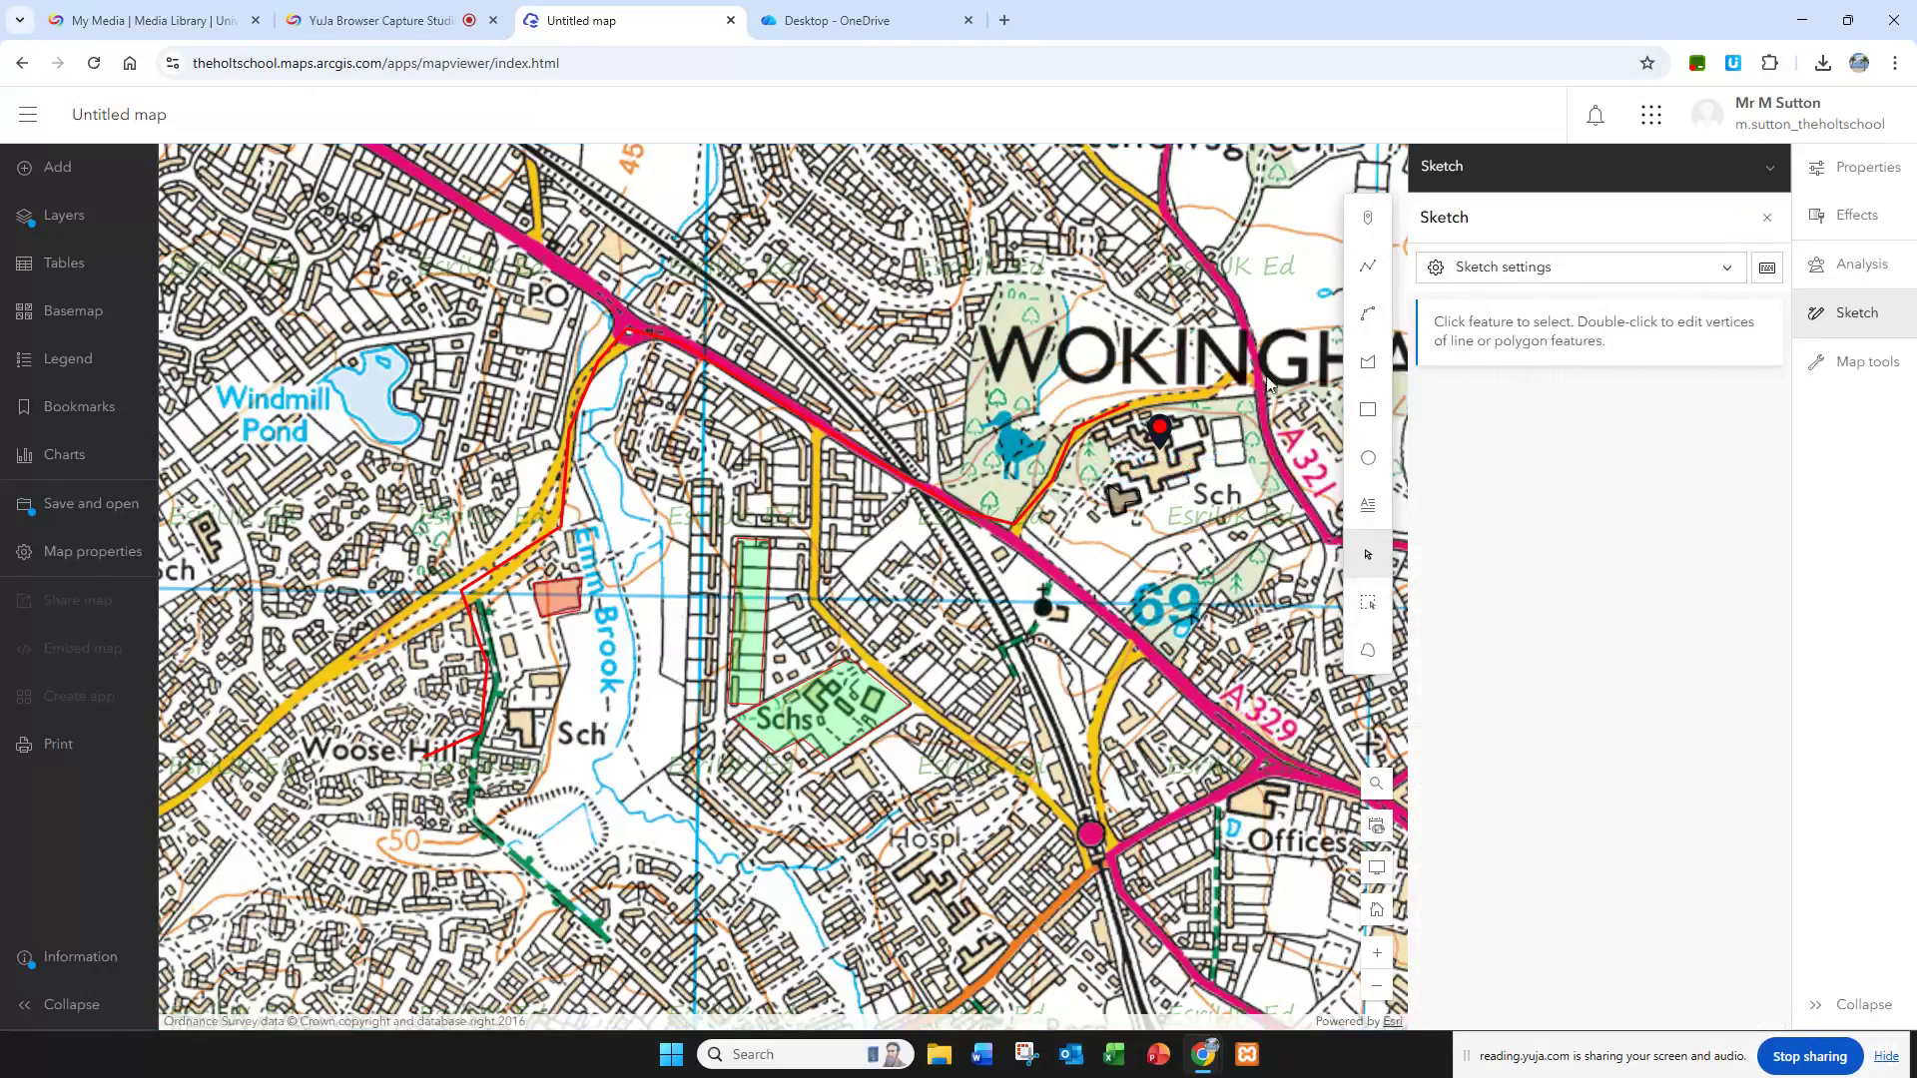
Step: Switch to the ArcGIS introduction worksheet and read question 13 on measuring the walk to school along the route from question 9
{"action": "left_click", "coordinate": [898, 22]}
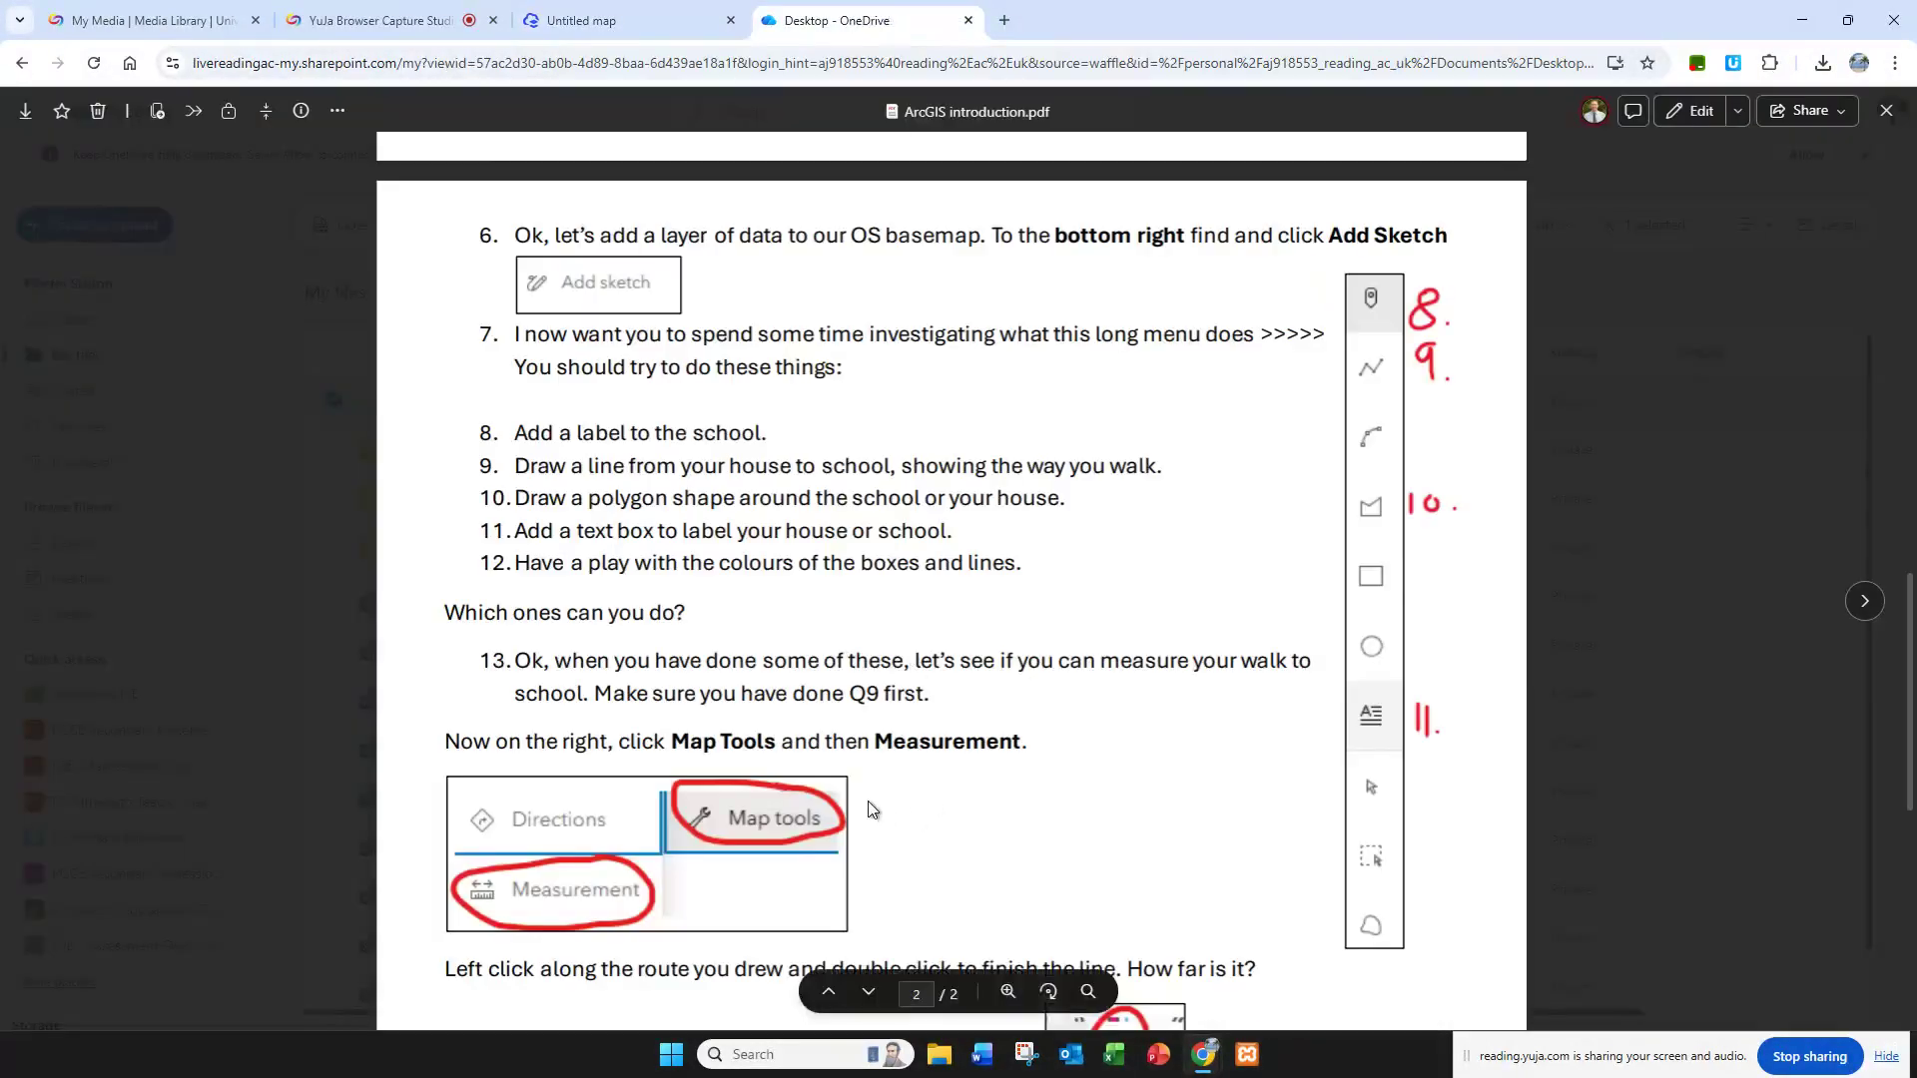
{"action": "scroll", "coordinate": [830, 780], "scroll_direction": "down", "scroll_amount": 2}
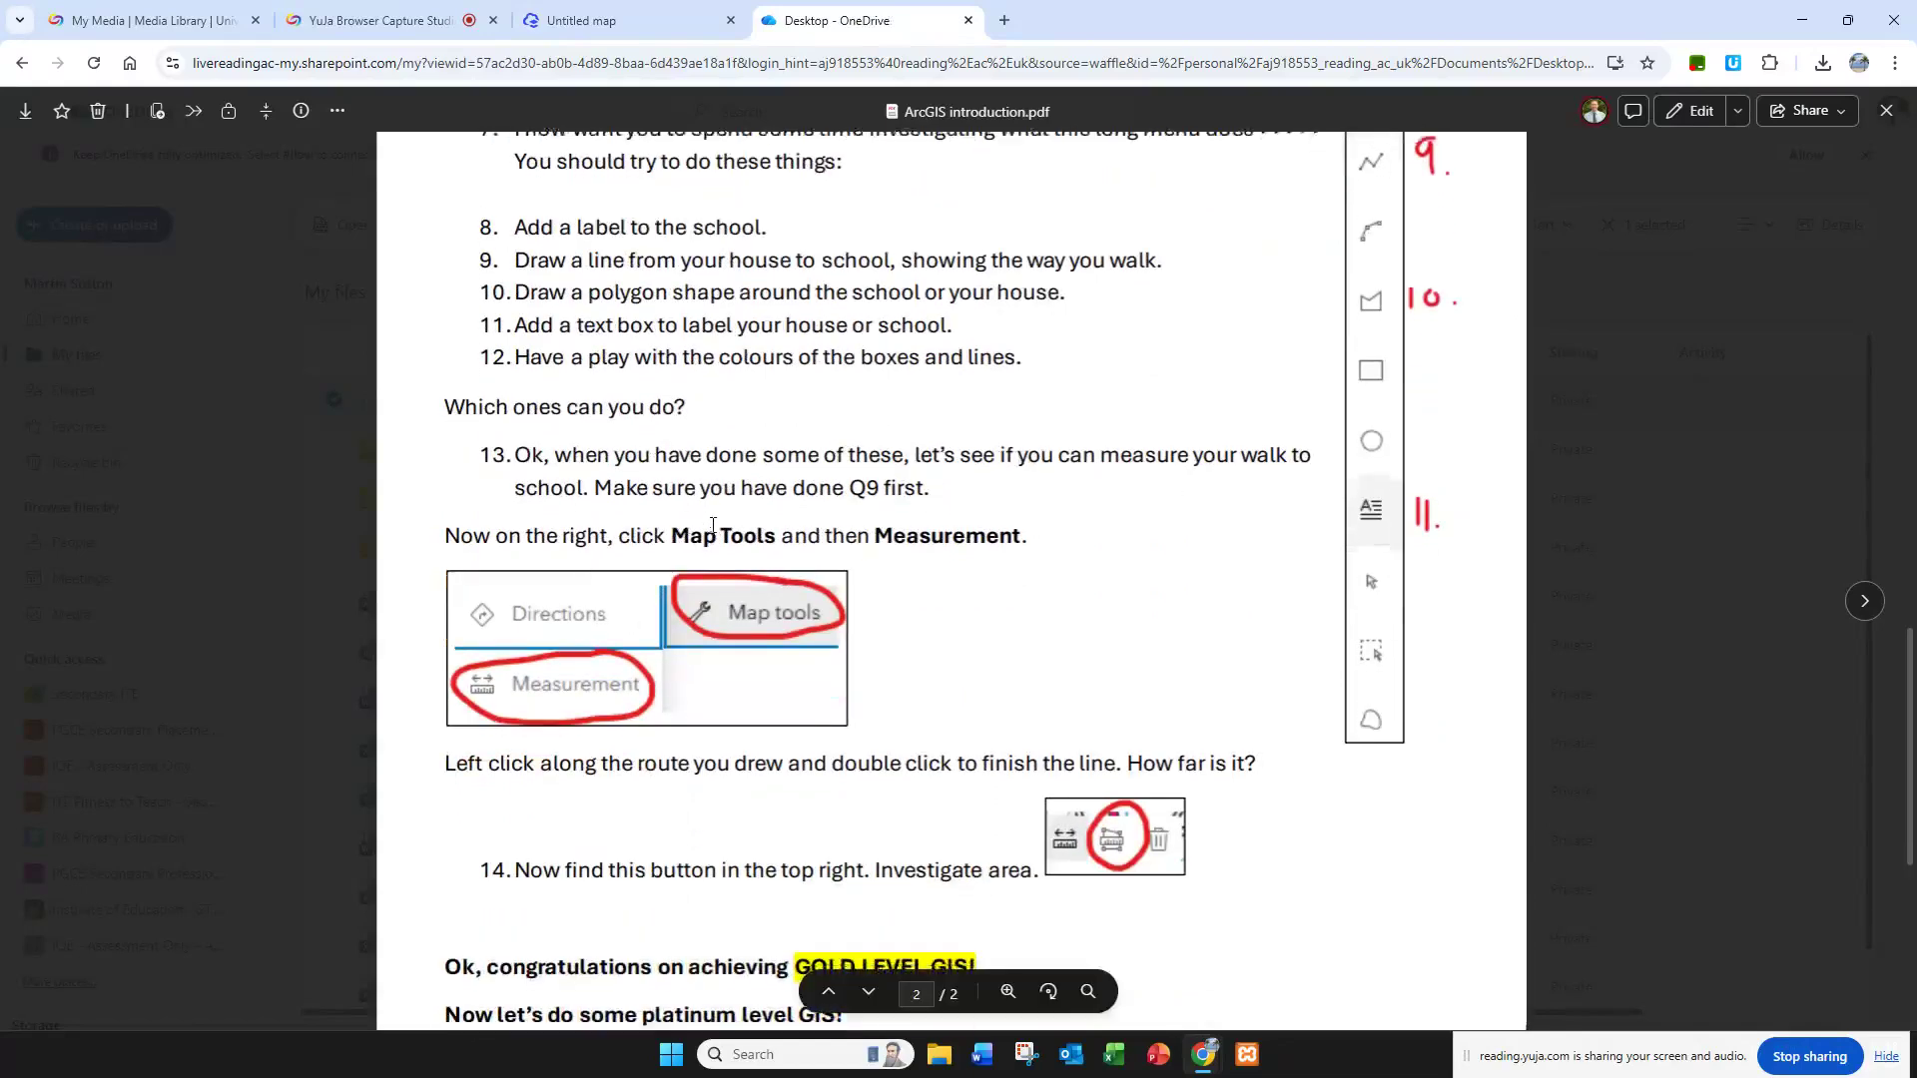
{"action": "scroll", "coordinate": [798, 509], "scroll_direction": "down", "scroll_amount": 1}
{"action": "scroll", "coordinate": [899, 495], "scroll_direction": "up", "scroll_amount": 1}
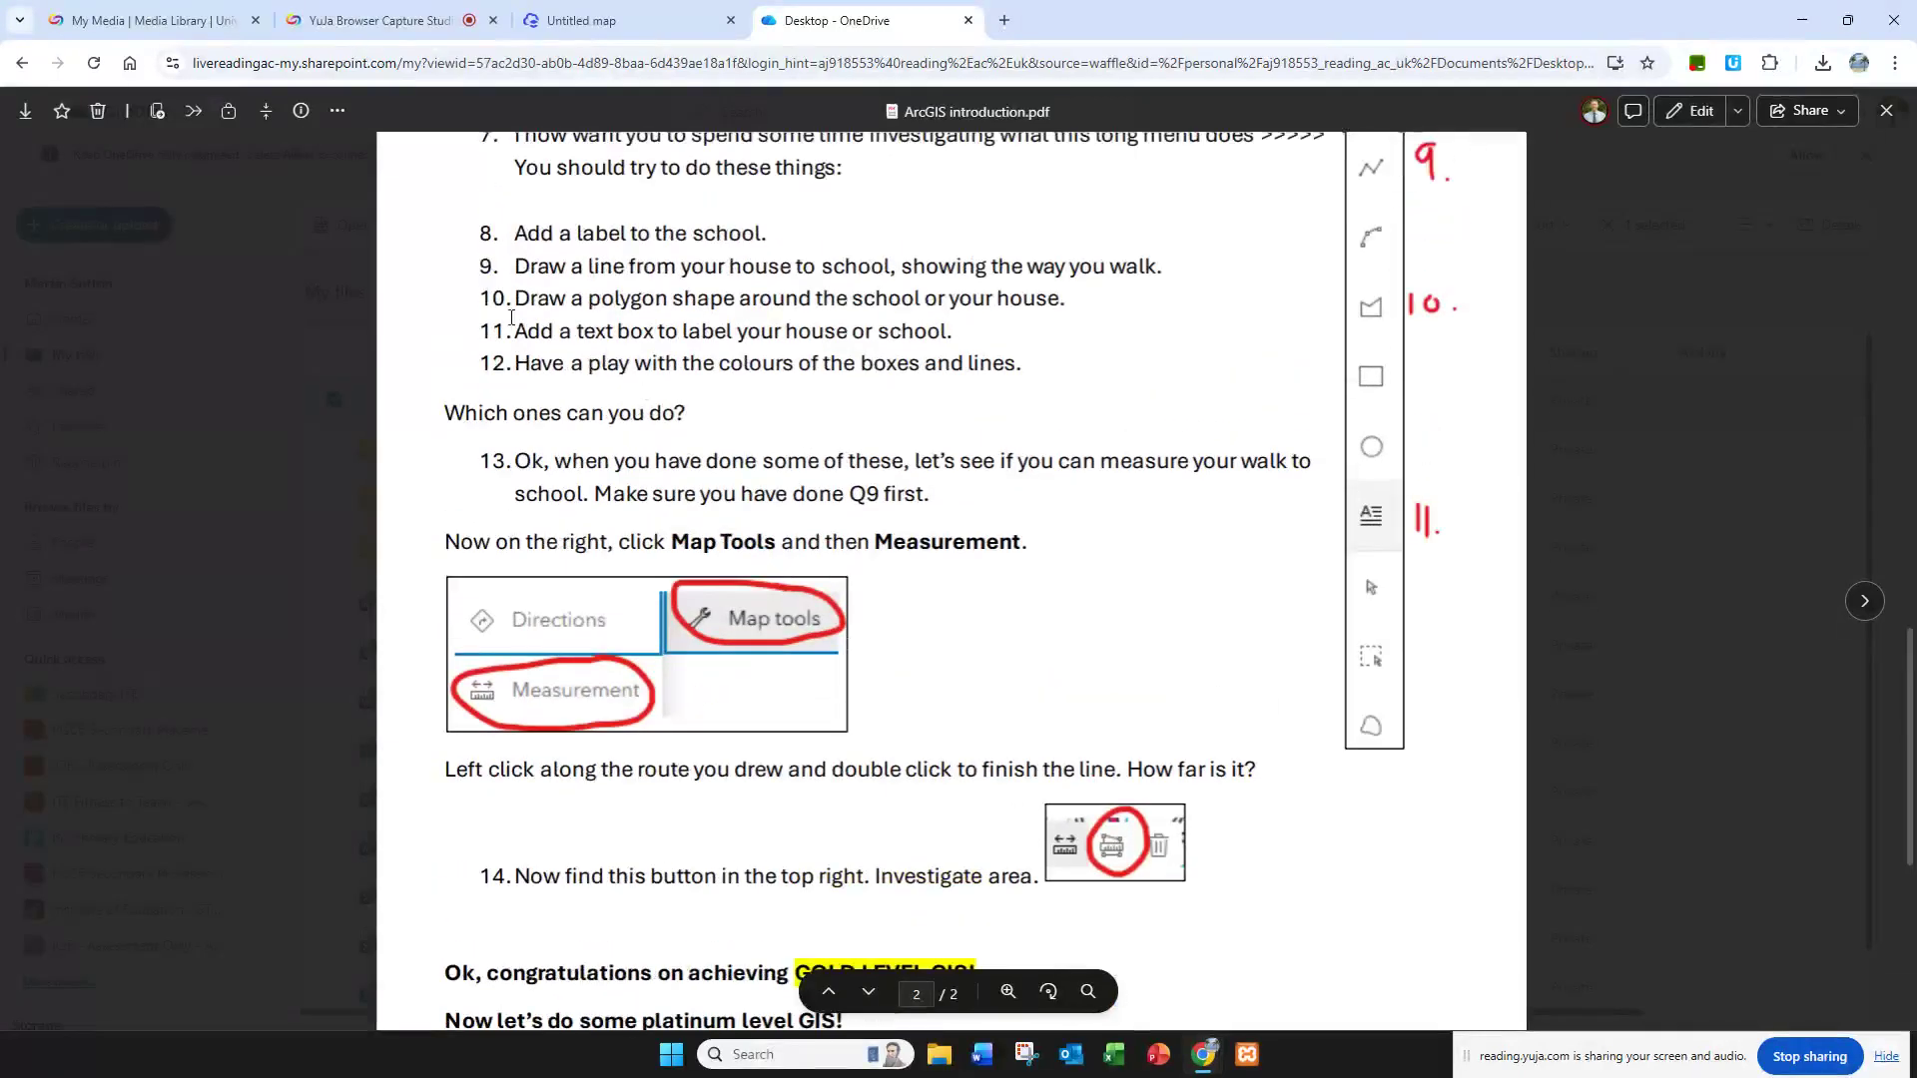
{"action": "left_click_drag", "start_coordinate": [474, 267], "coordinate": [1083, 272]}
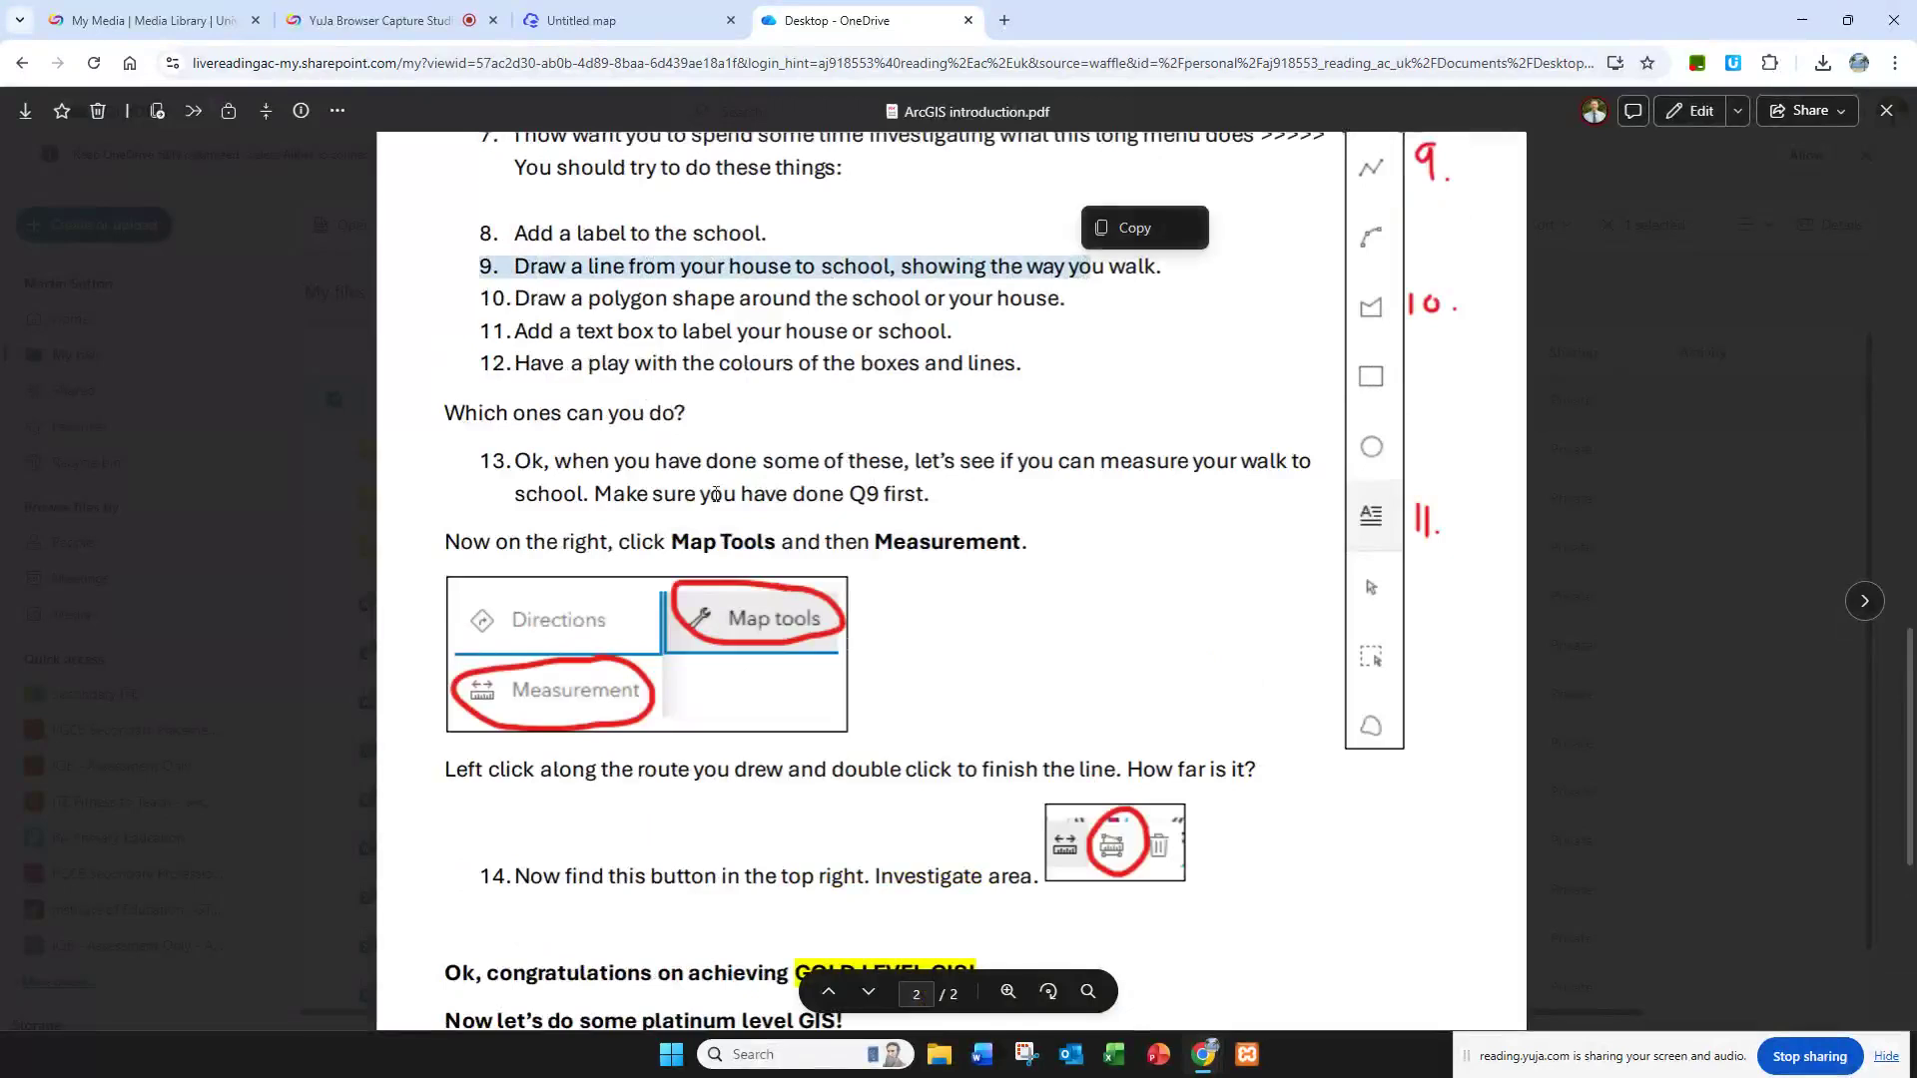
{"action": "left_click", "coordinate": [521, 548]}
{"action": "left_click_drag", "start_coordinate": [456, 548], "coordinate": [1022, 548]}
{"action": "left_click_drag", "start_coordinate": [444, 771], "coordinate": [1212, 769]}
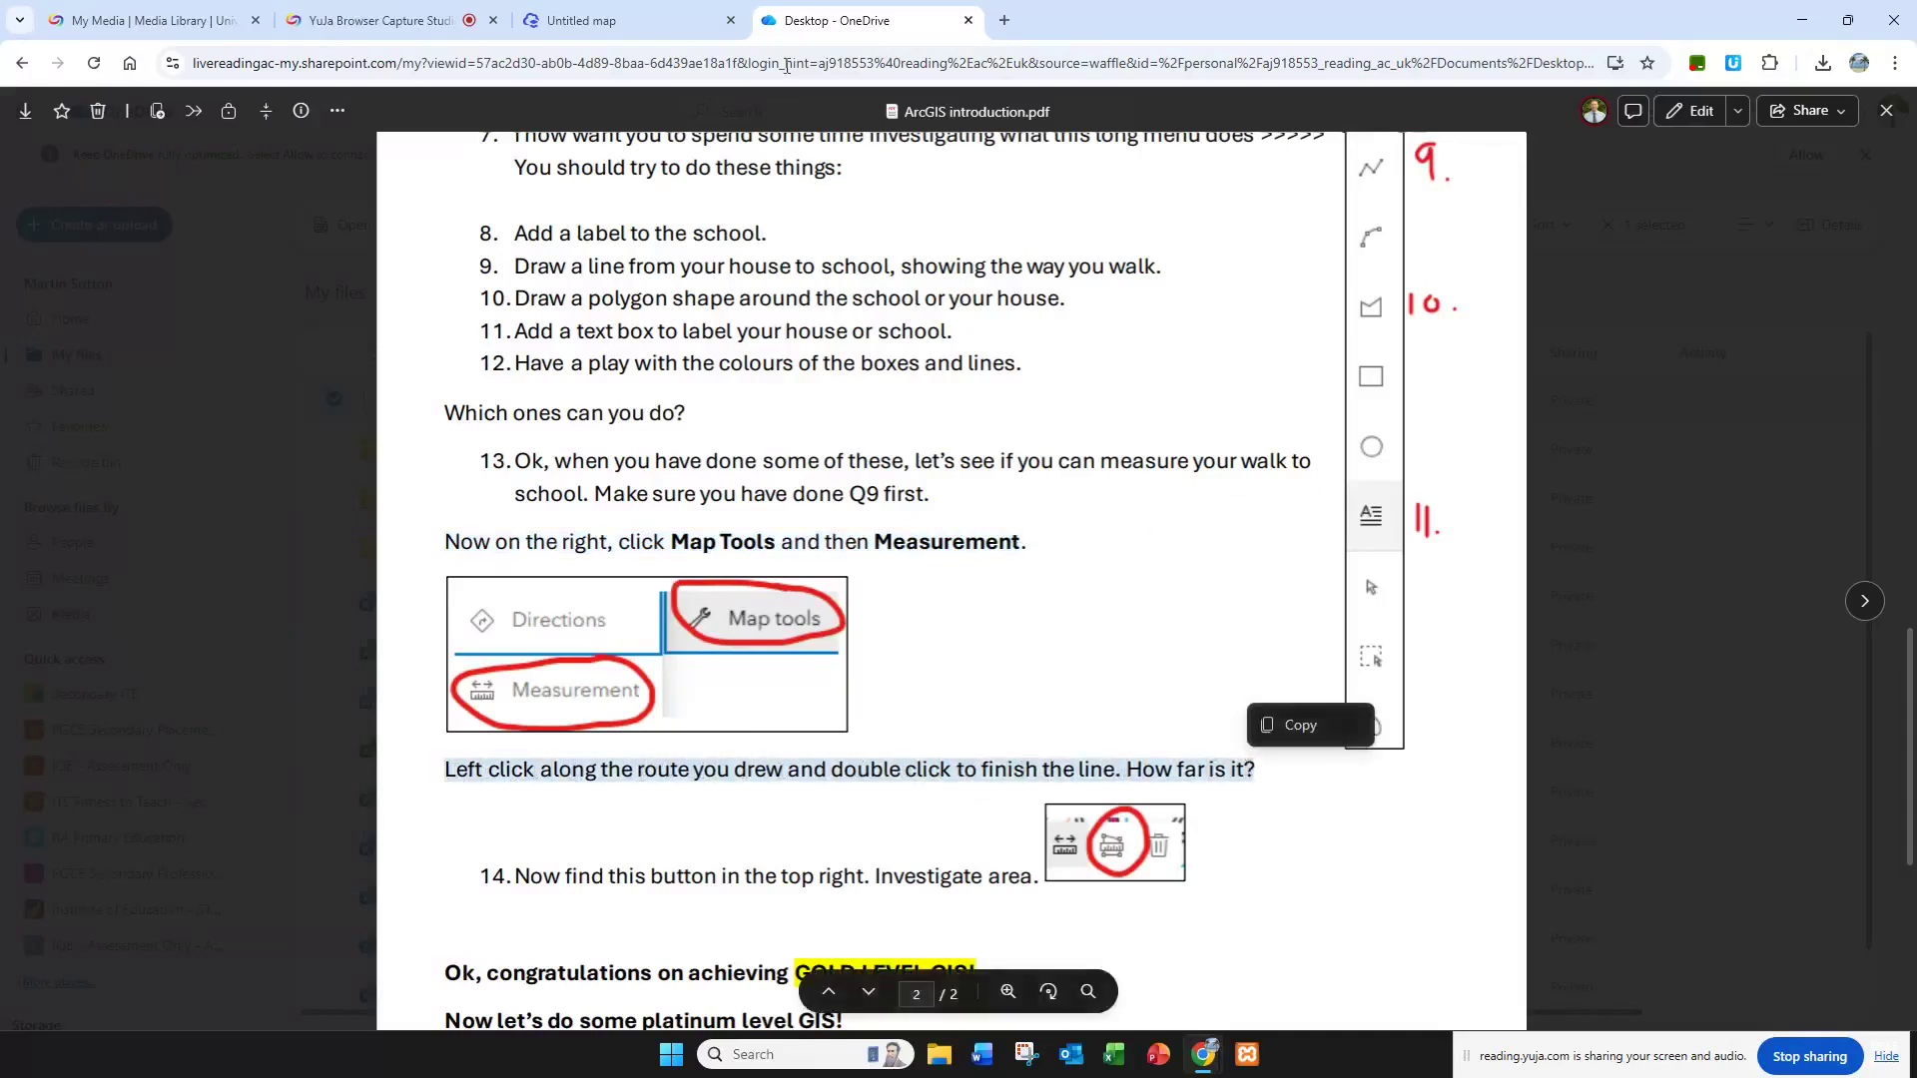
Step: Return to the map and start a distance measurement at the school, following the drawn route to the main road junction near PO
{"action": "left_click", "coordinate": [620, 18]}
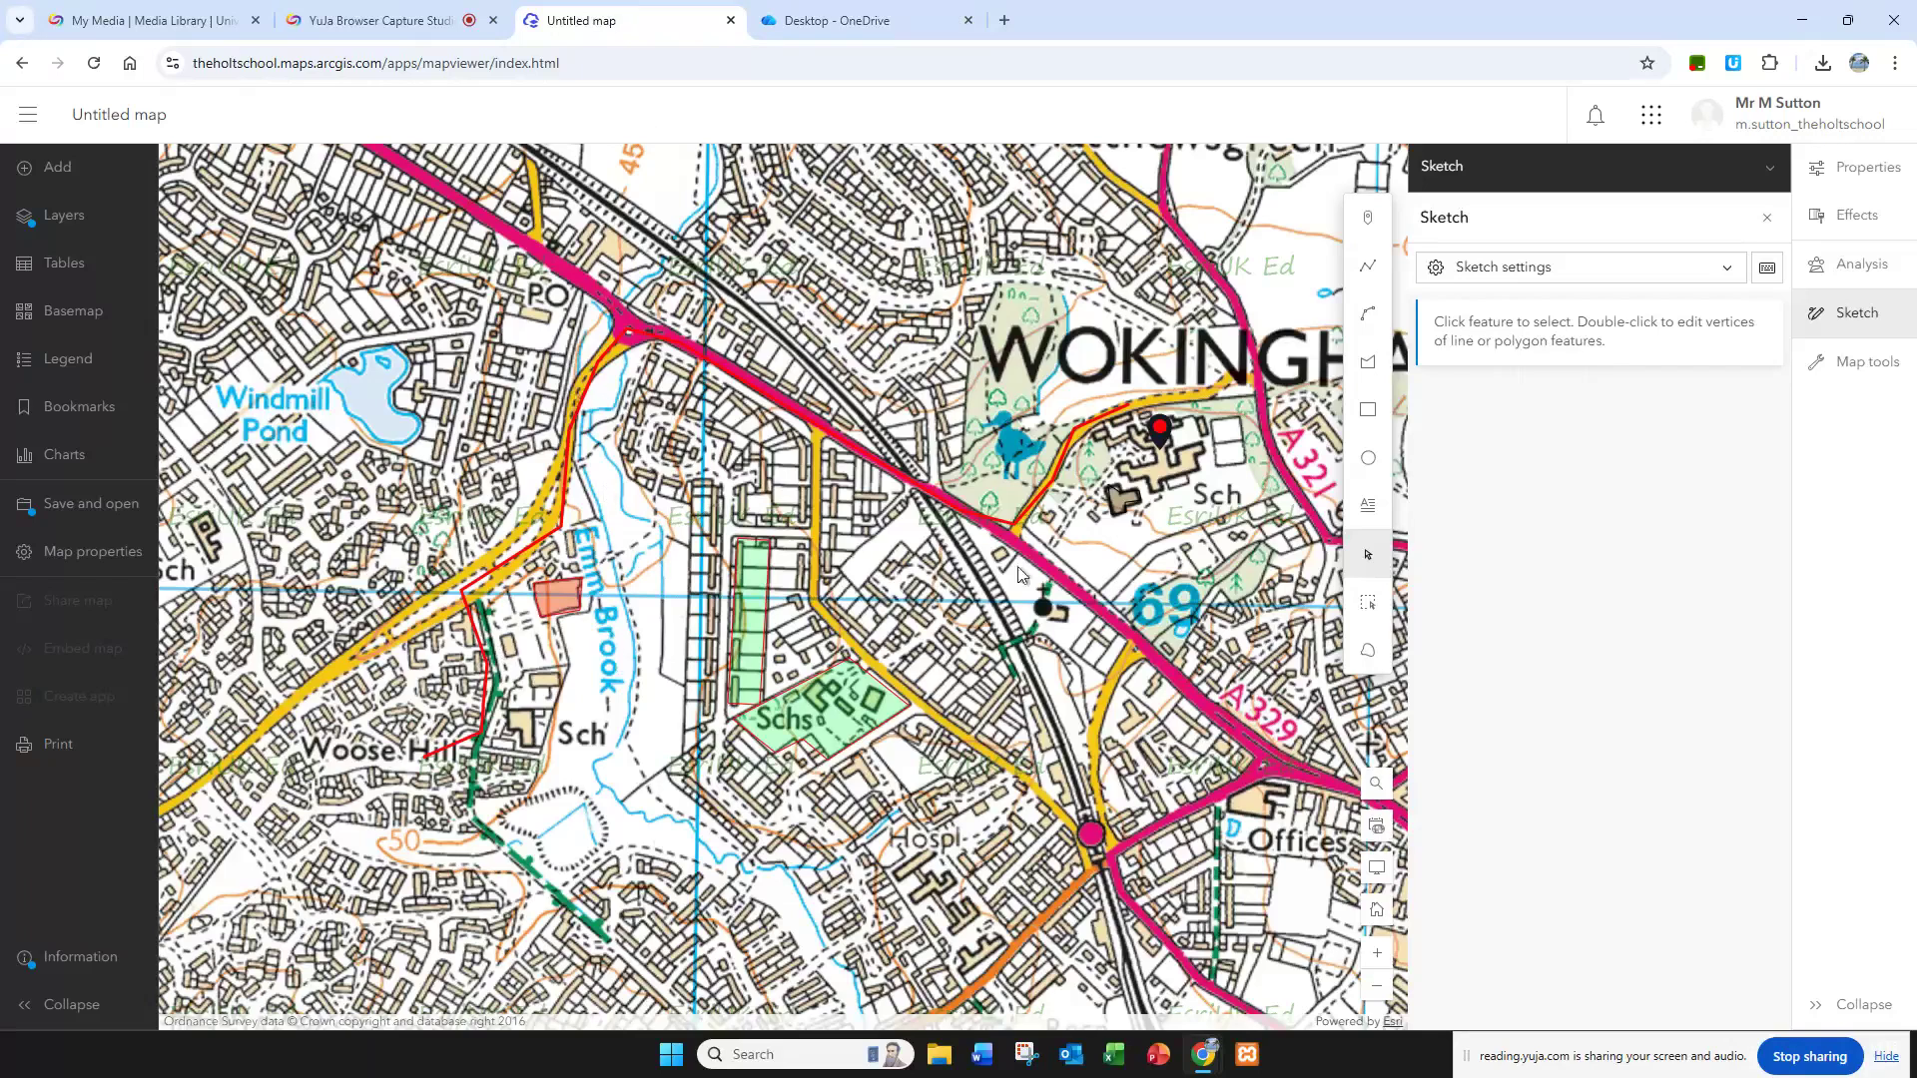
{"action": "left_click", "coordinate": [1859, 369]}
{"action": "left_click", "coordinate": [1716, 415]}
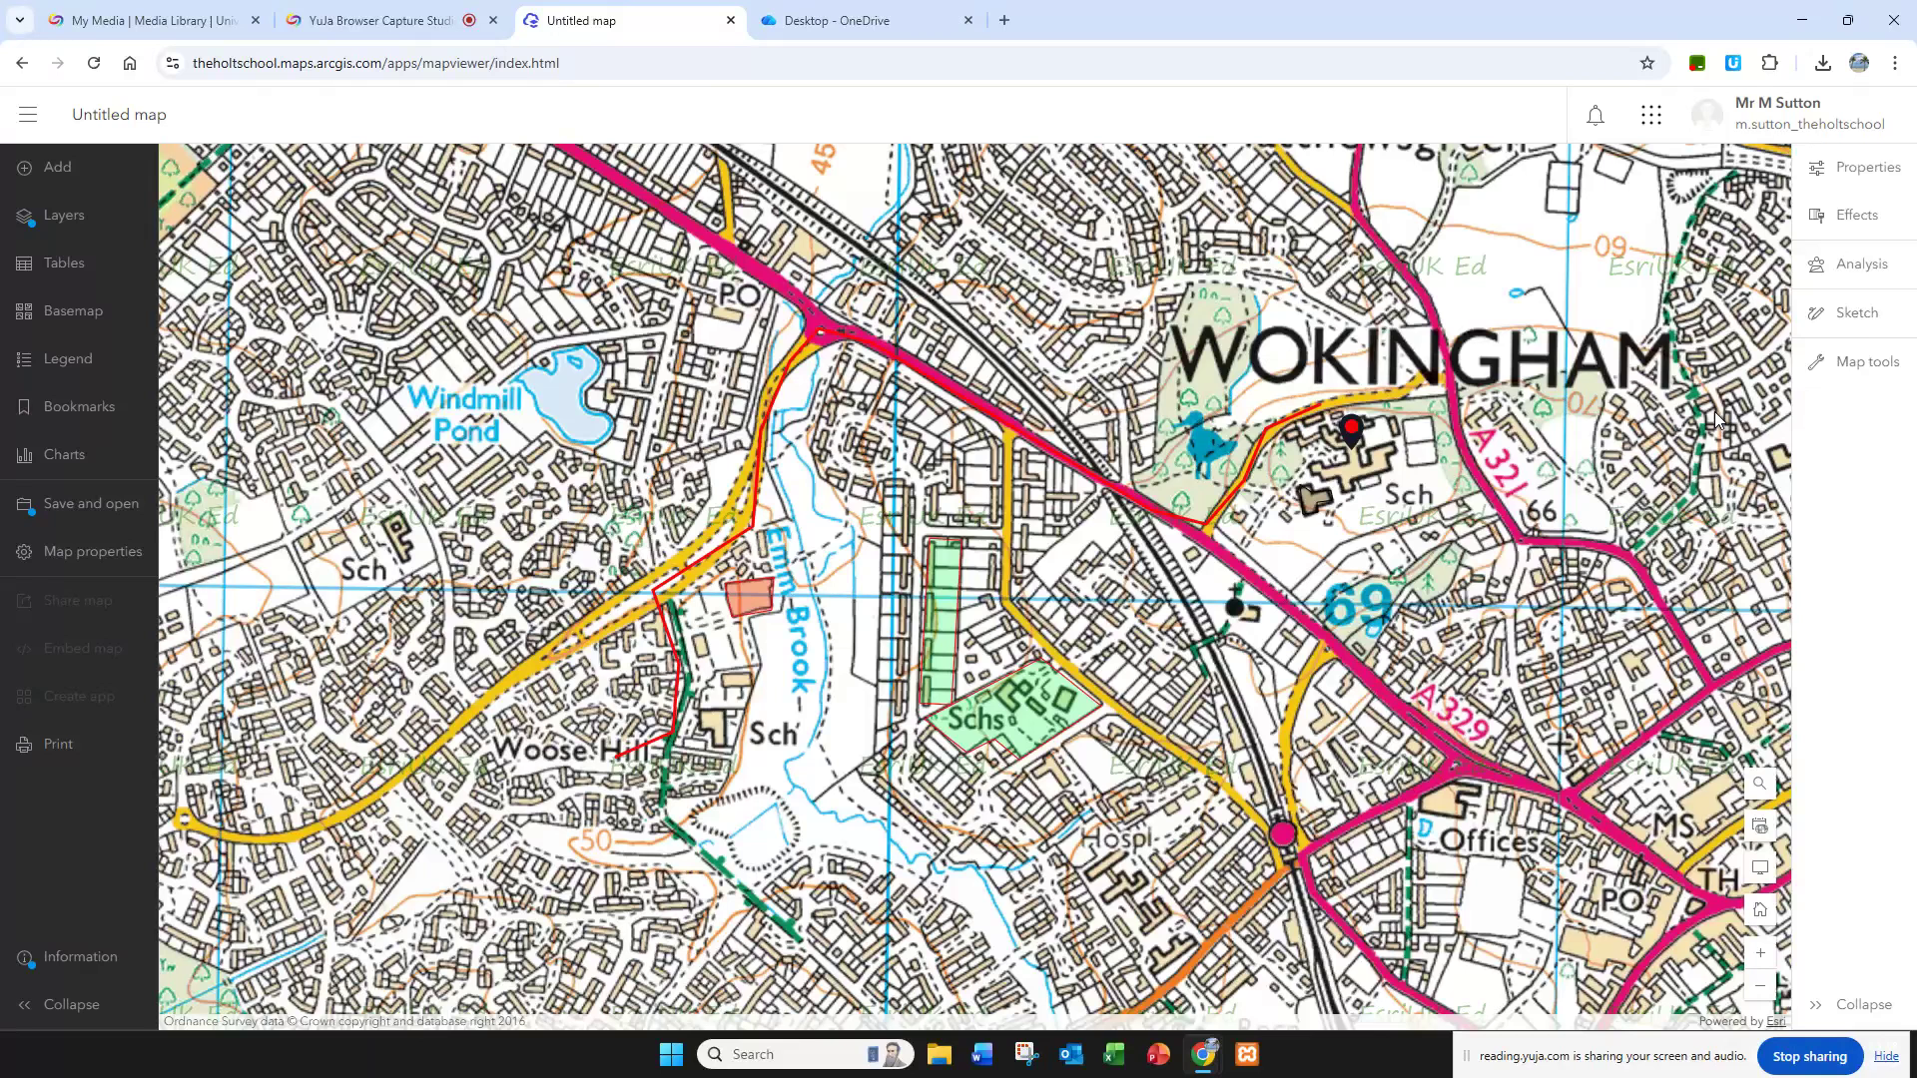
{"action": "left_click", "coordinate": [1696, 175]}
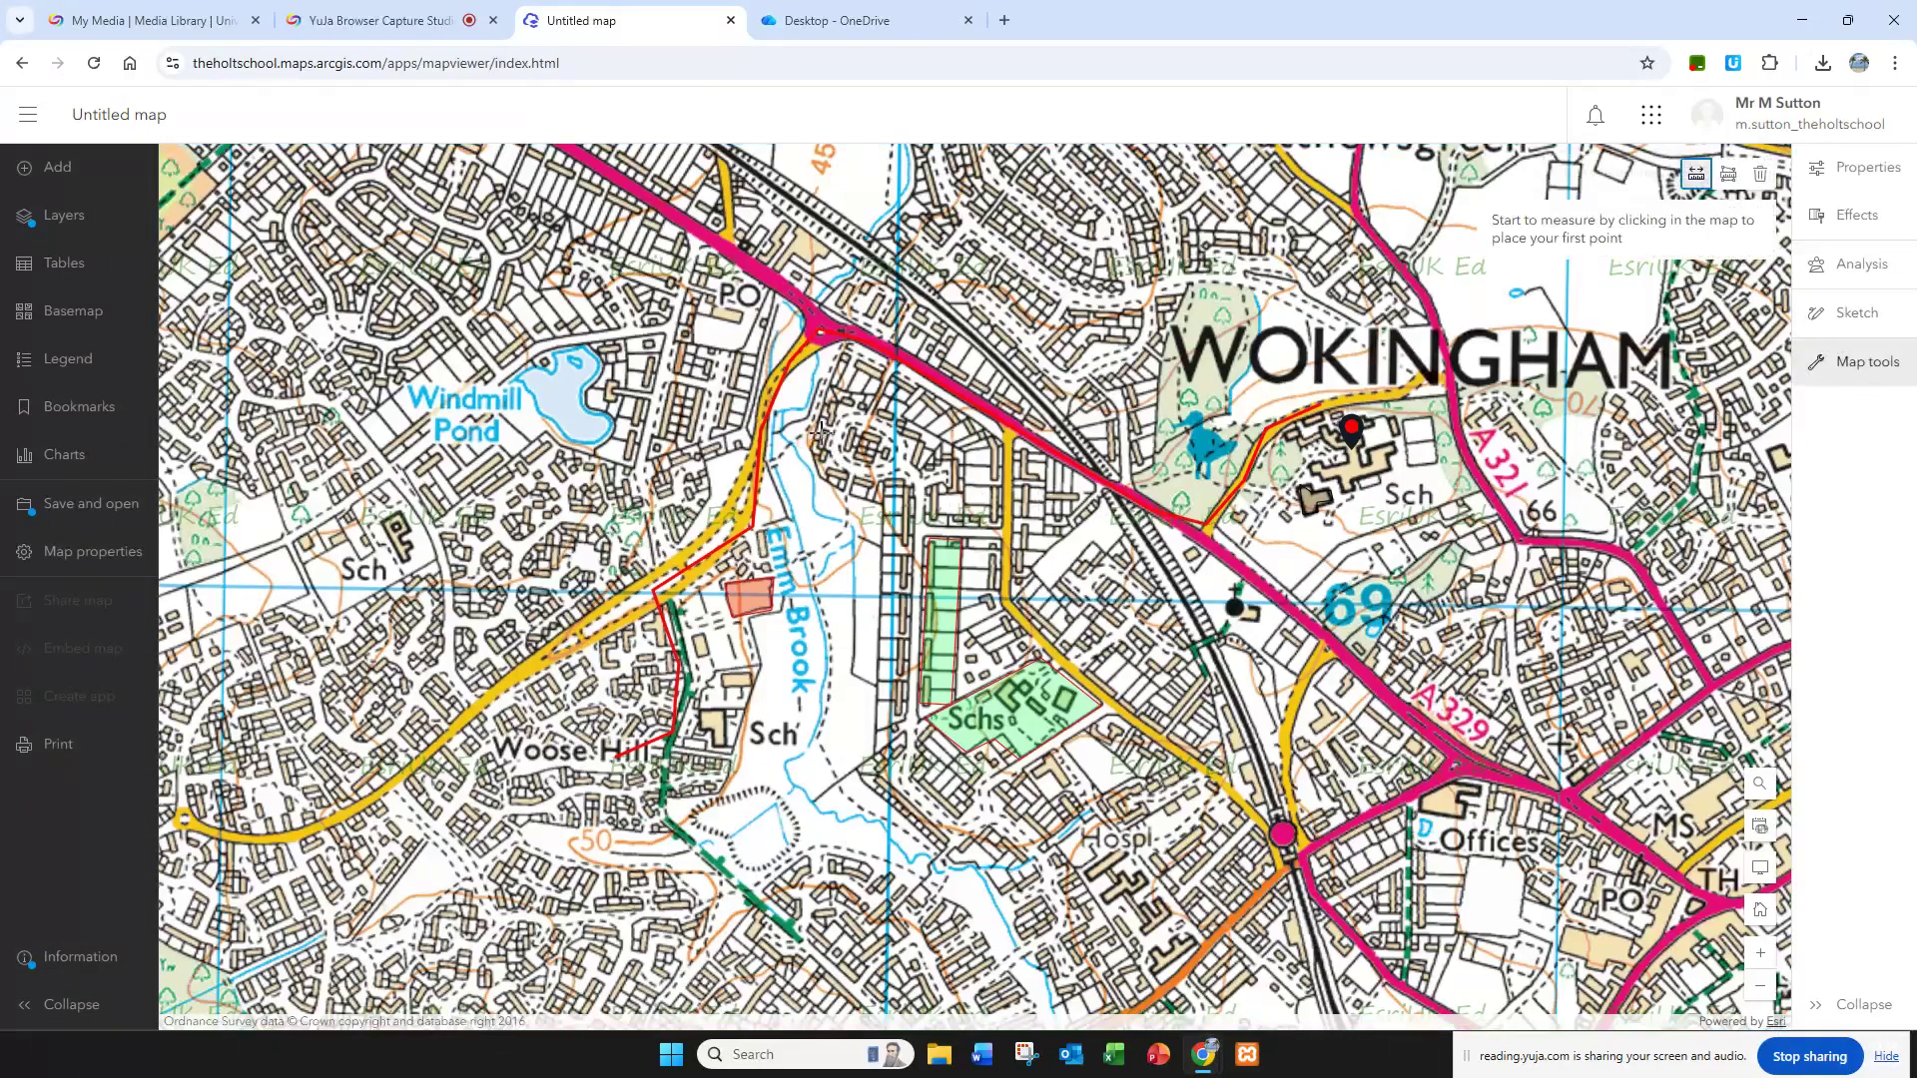
{"action": "left_click", "coordinate": [1318, 404]}
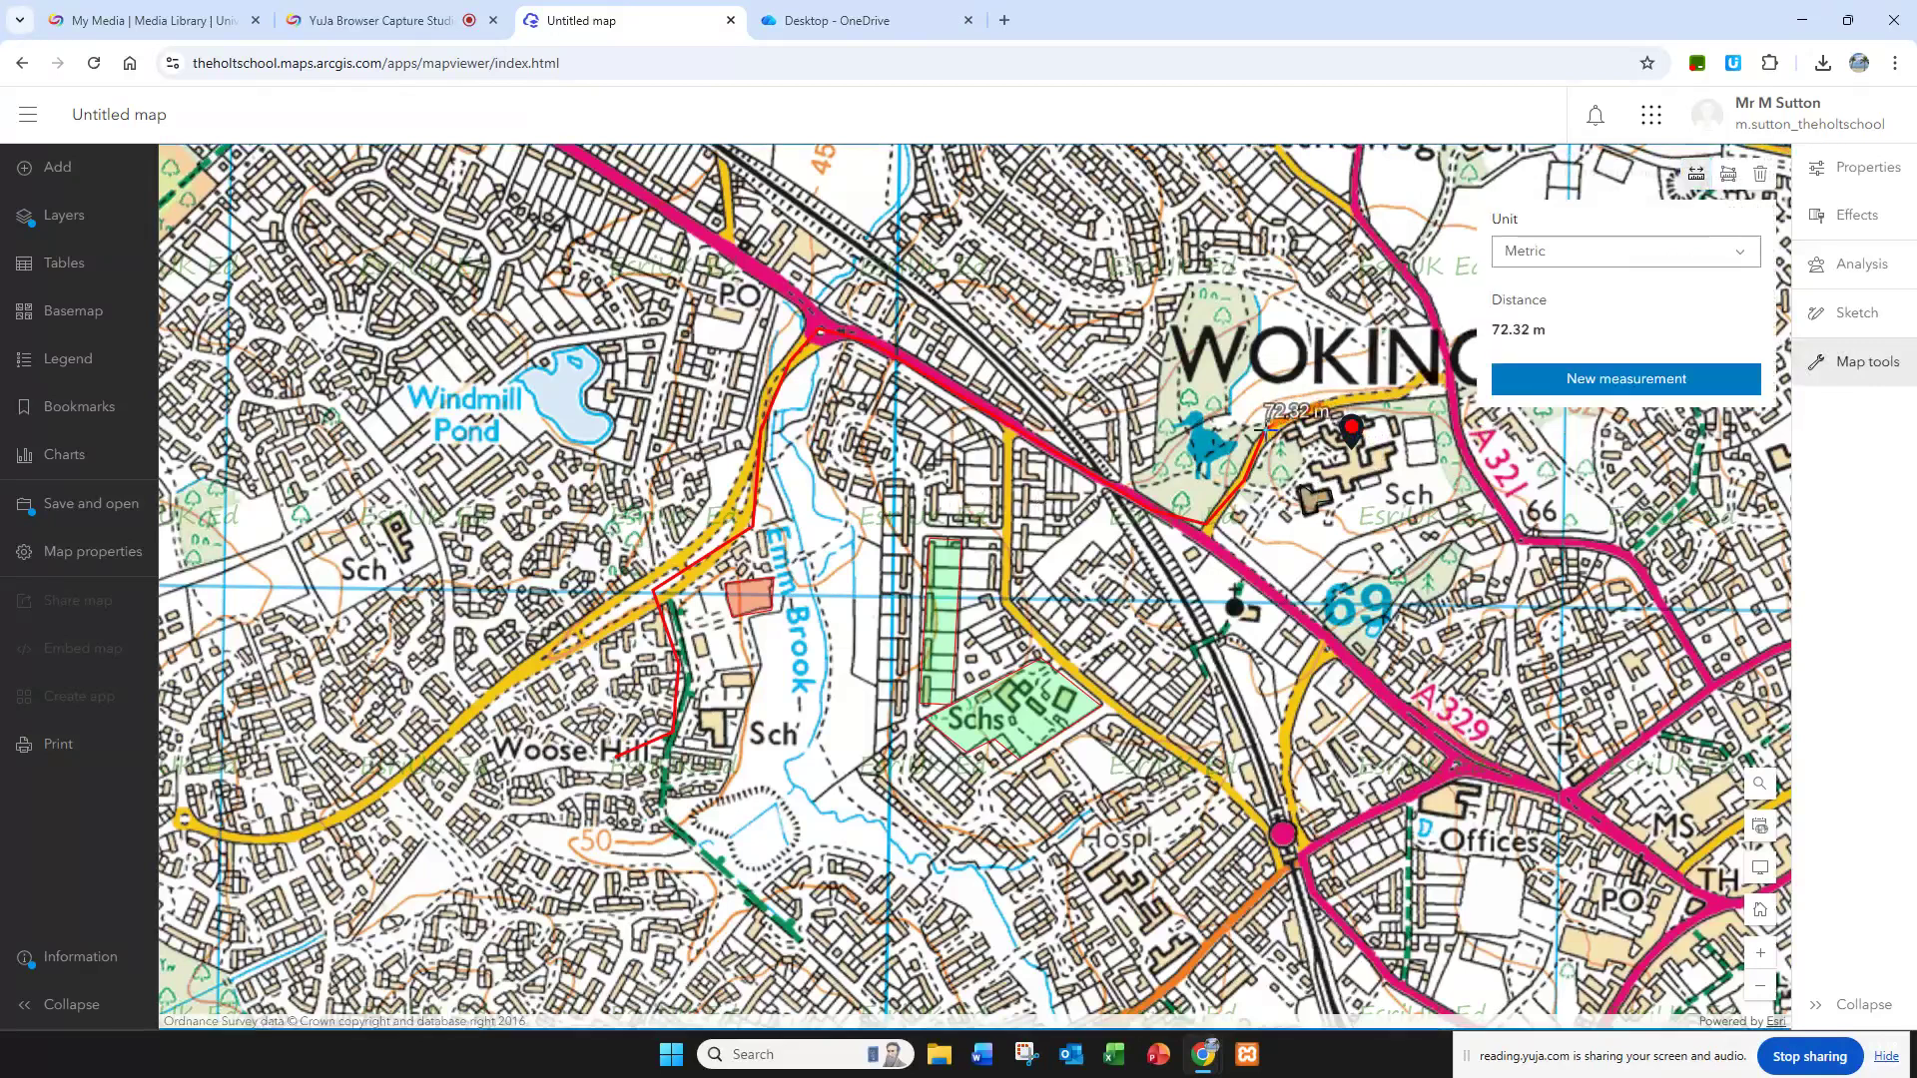
{"action": "left_click", "coordinate": [1206, 523]}
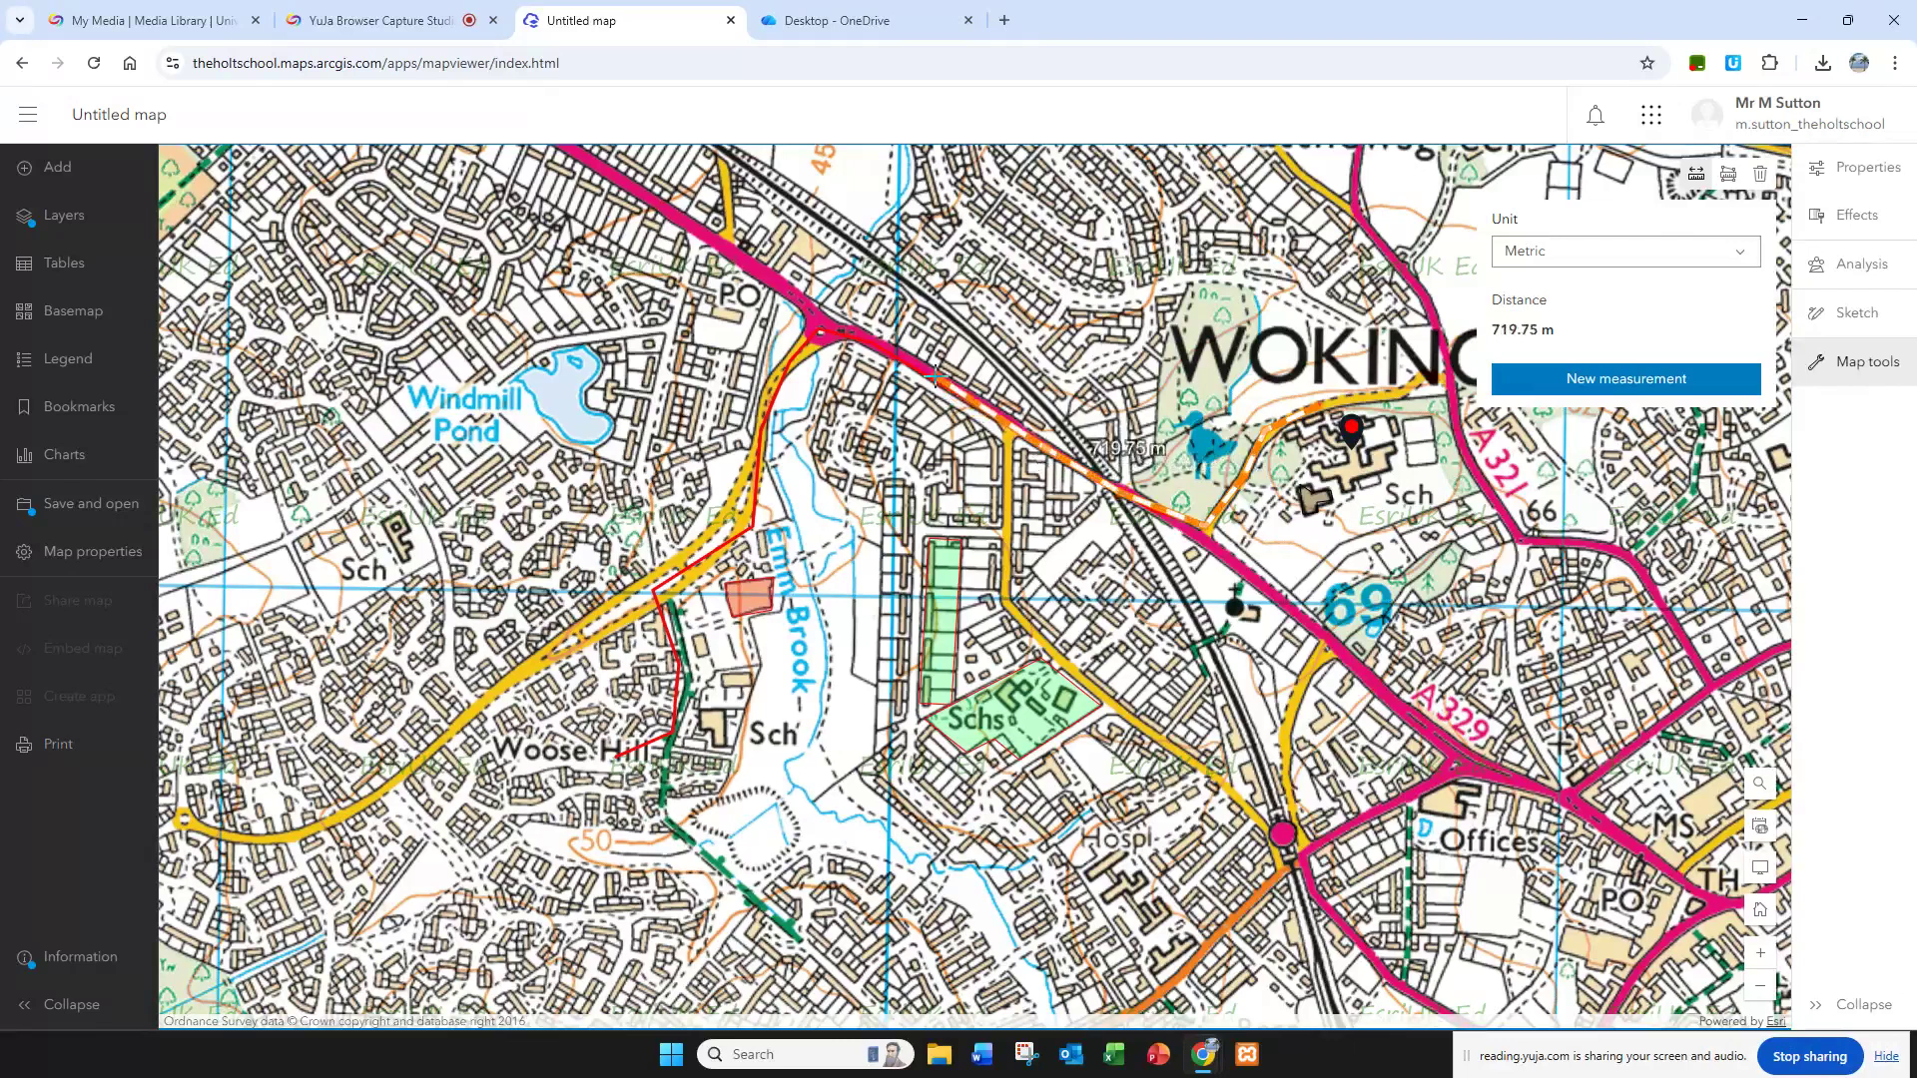
{"action": "left_click", "coordinate": [821, 333]}
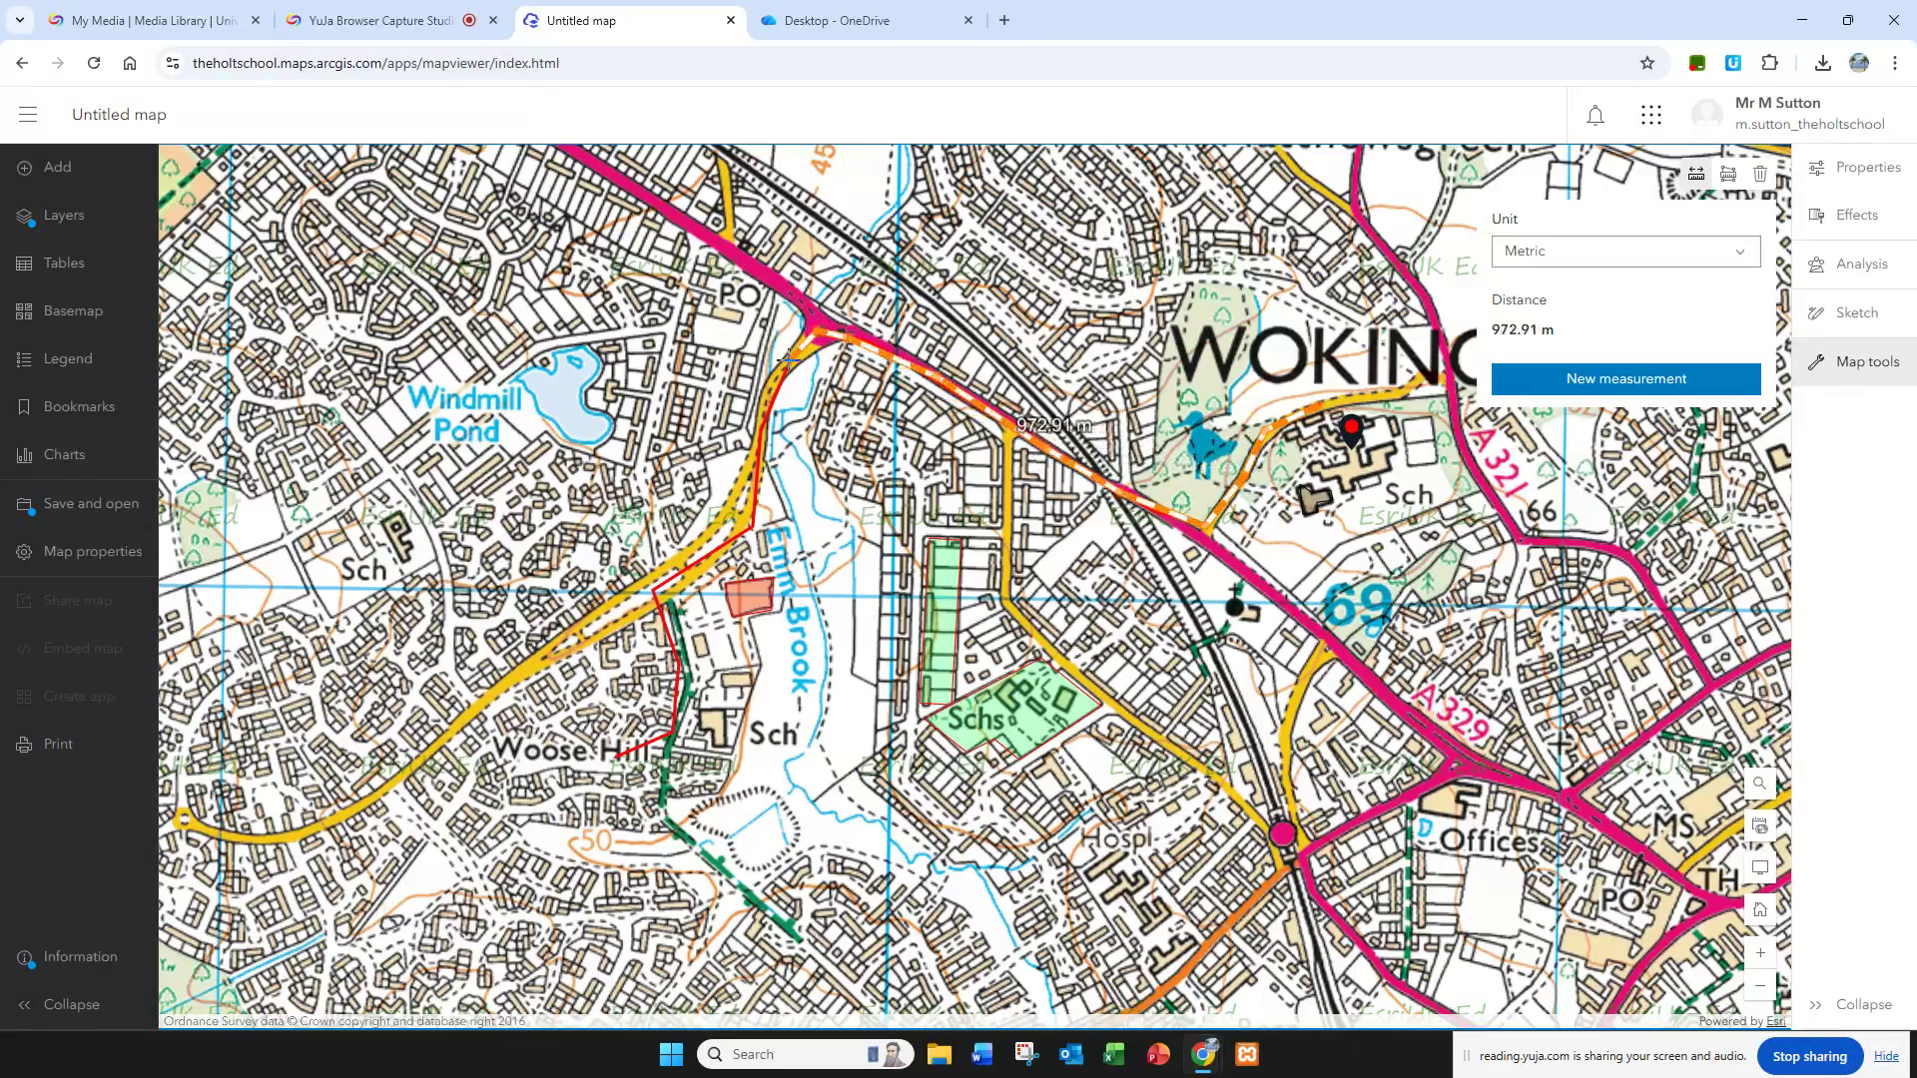
Step: Continue the distance measurement along the red route beside Emm Brook and finish it at Woose Hill
{"action": "left_click", "coordinate": [761, 434]}
{"action": "left_click", "coordinate": [751, 528]}
{"action": "left_click", "coordinate": [655, 596]}
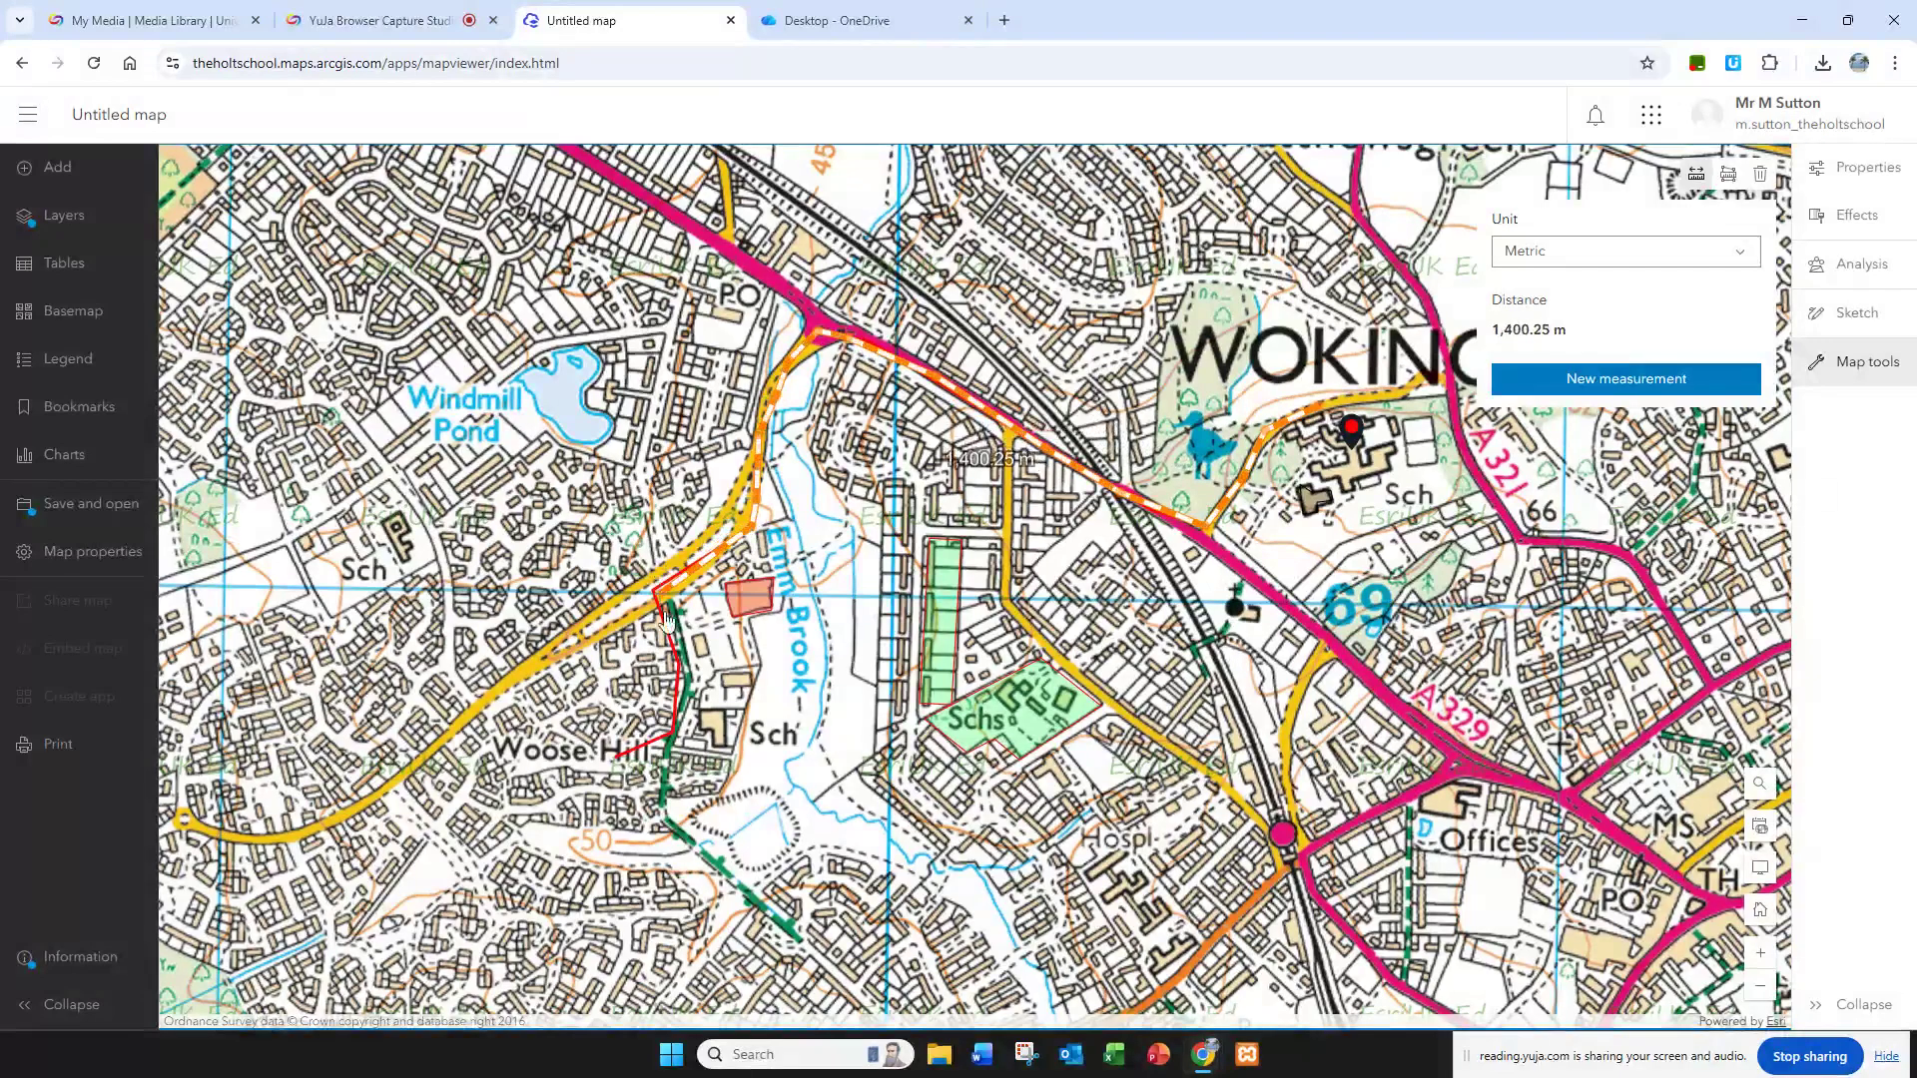
{"action": "left_click", "coordinate": [682, 721]}
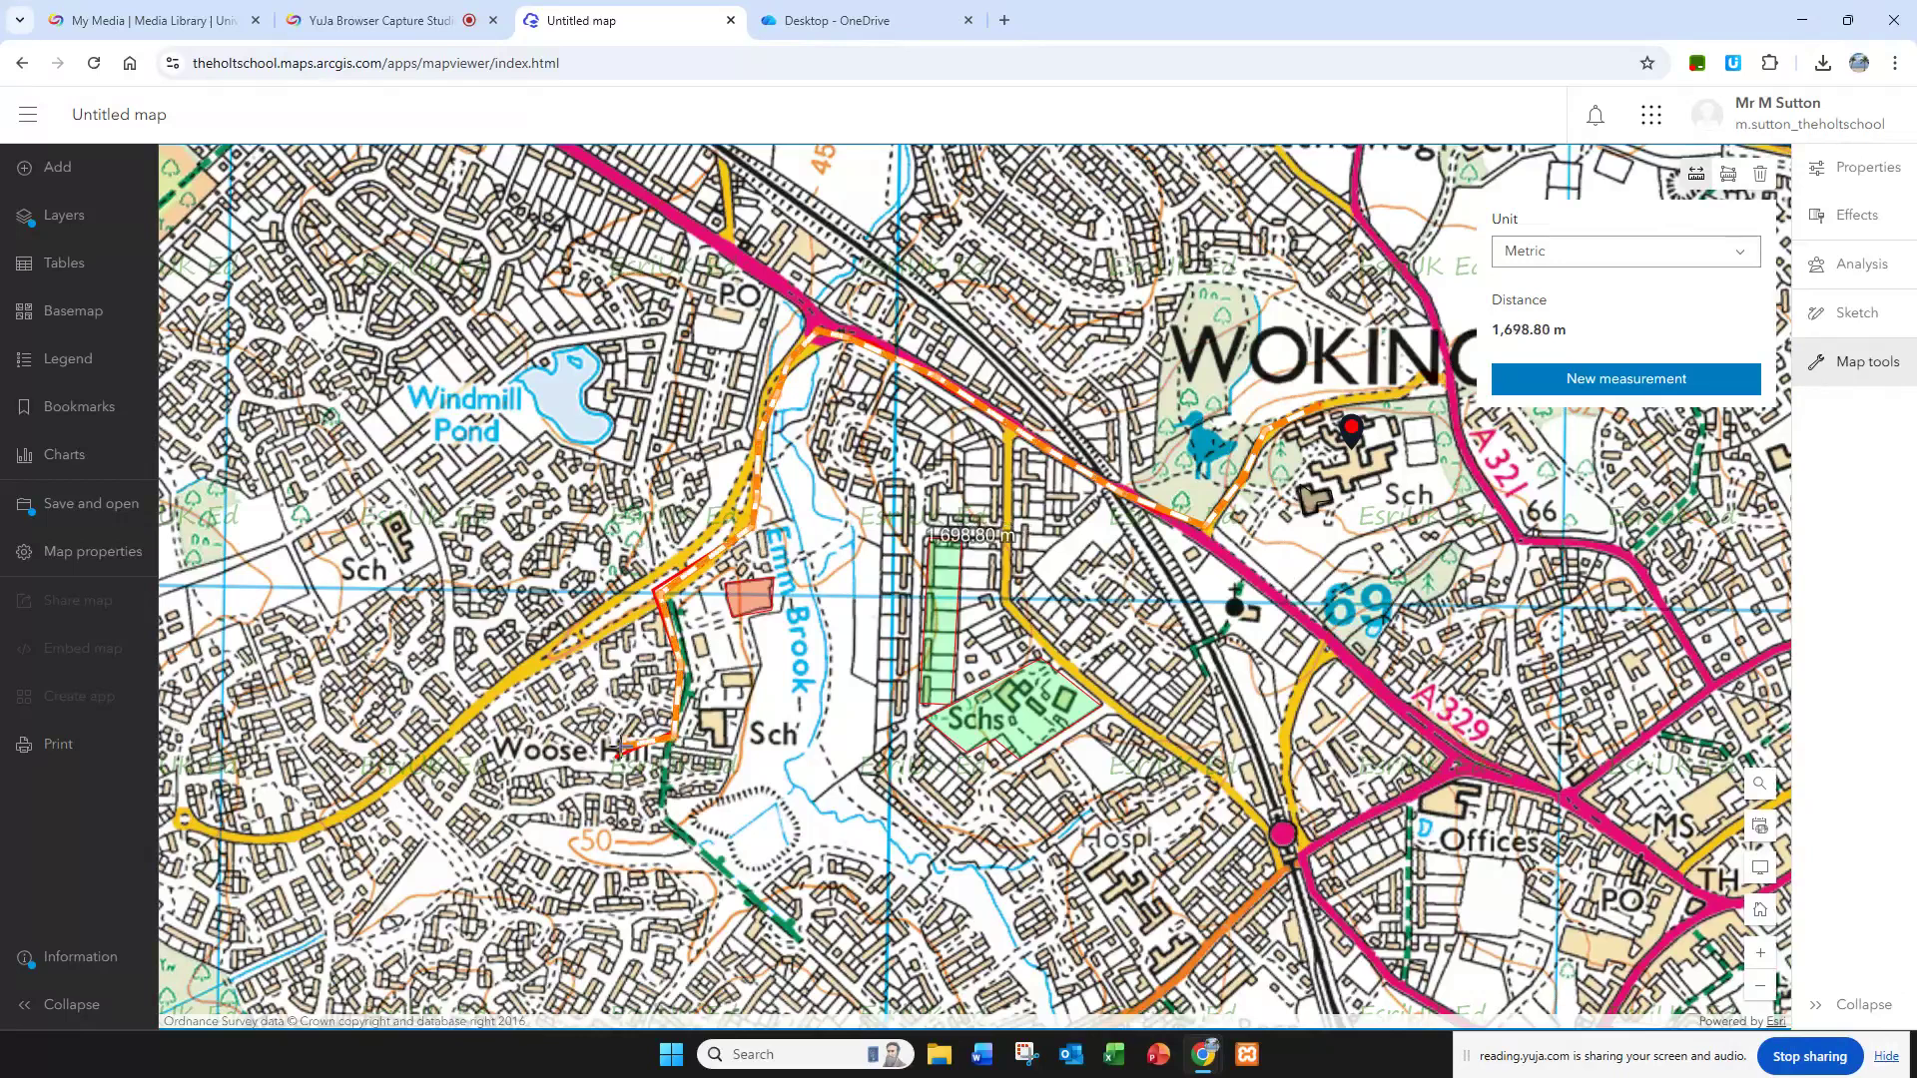
{"action": "double_click", "coordinate": [620, 755]}
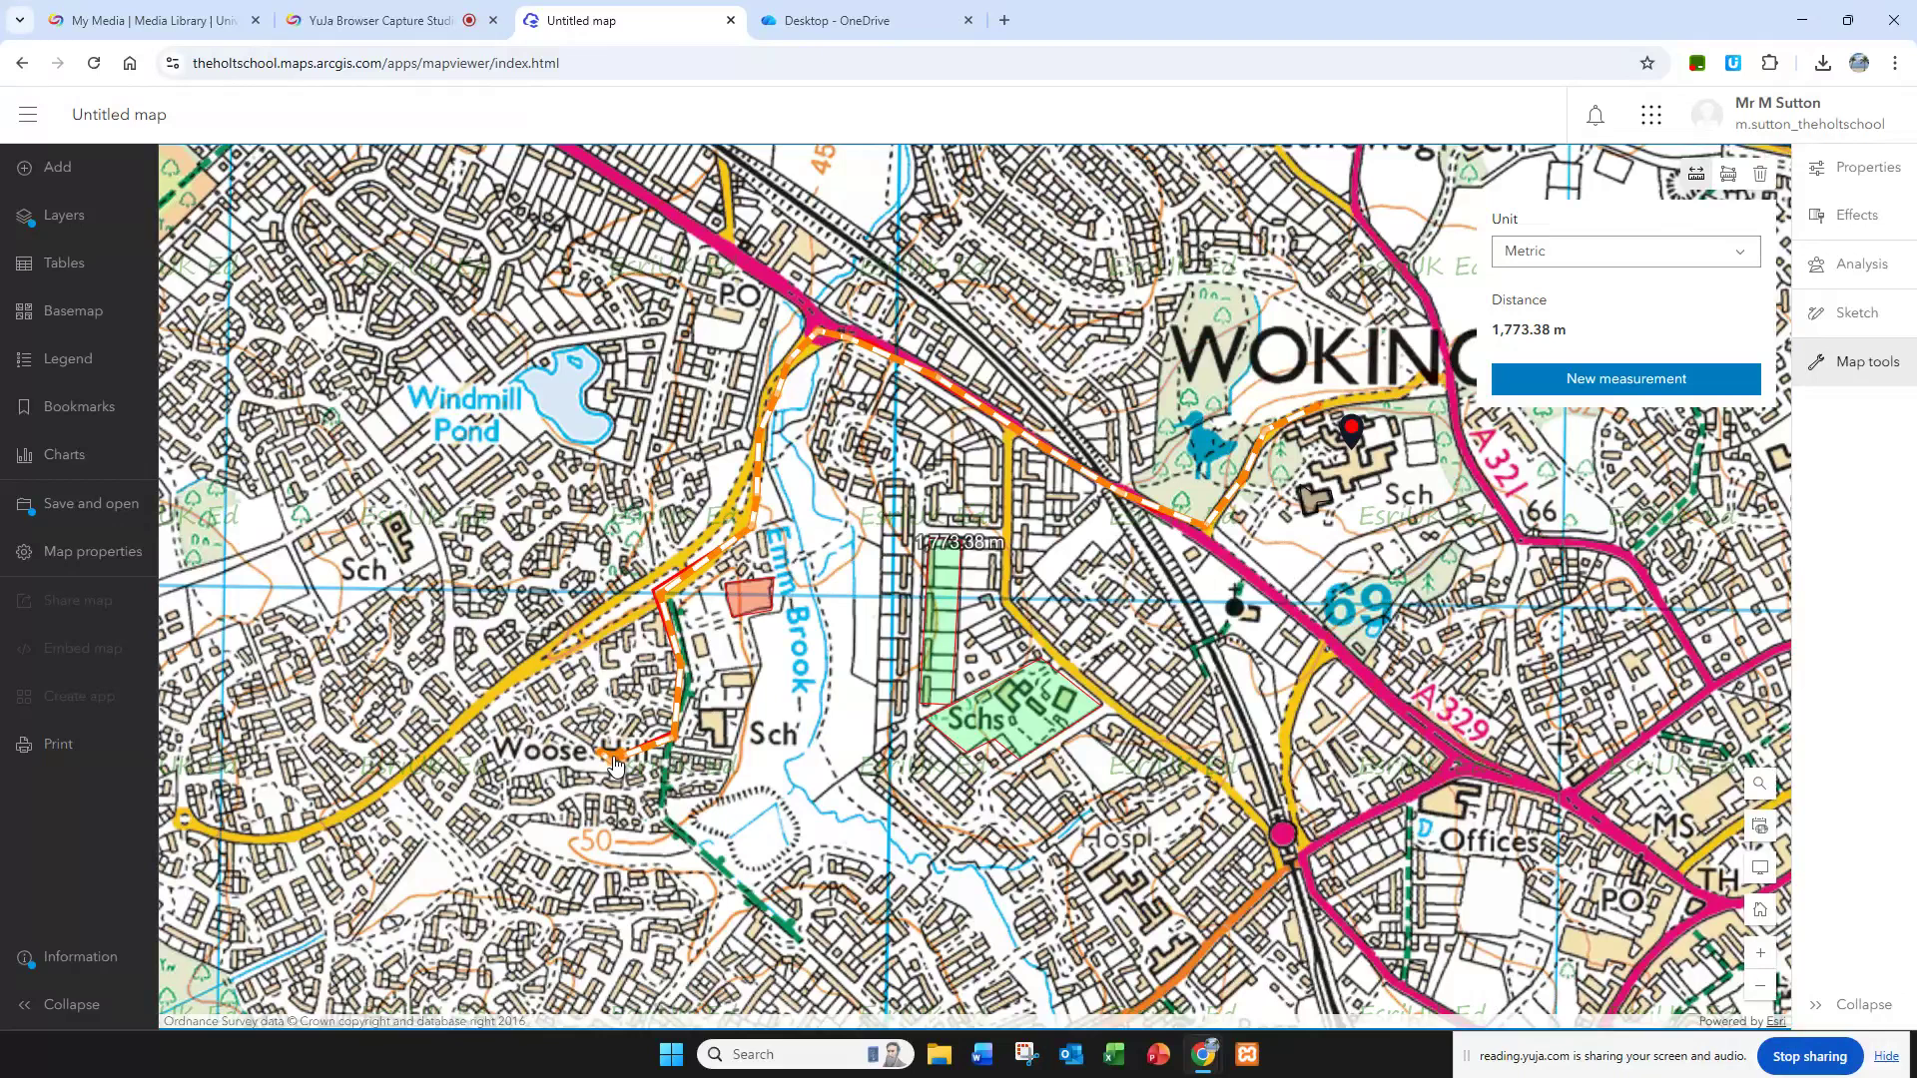
{"action": "left_click", "coordinate": [613, 759]}
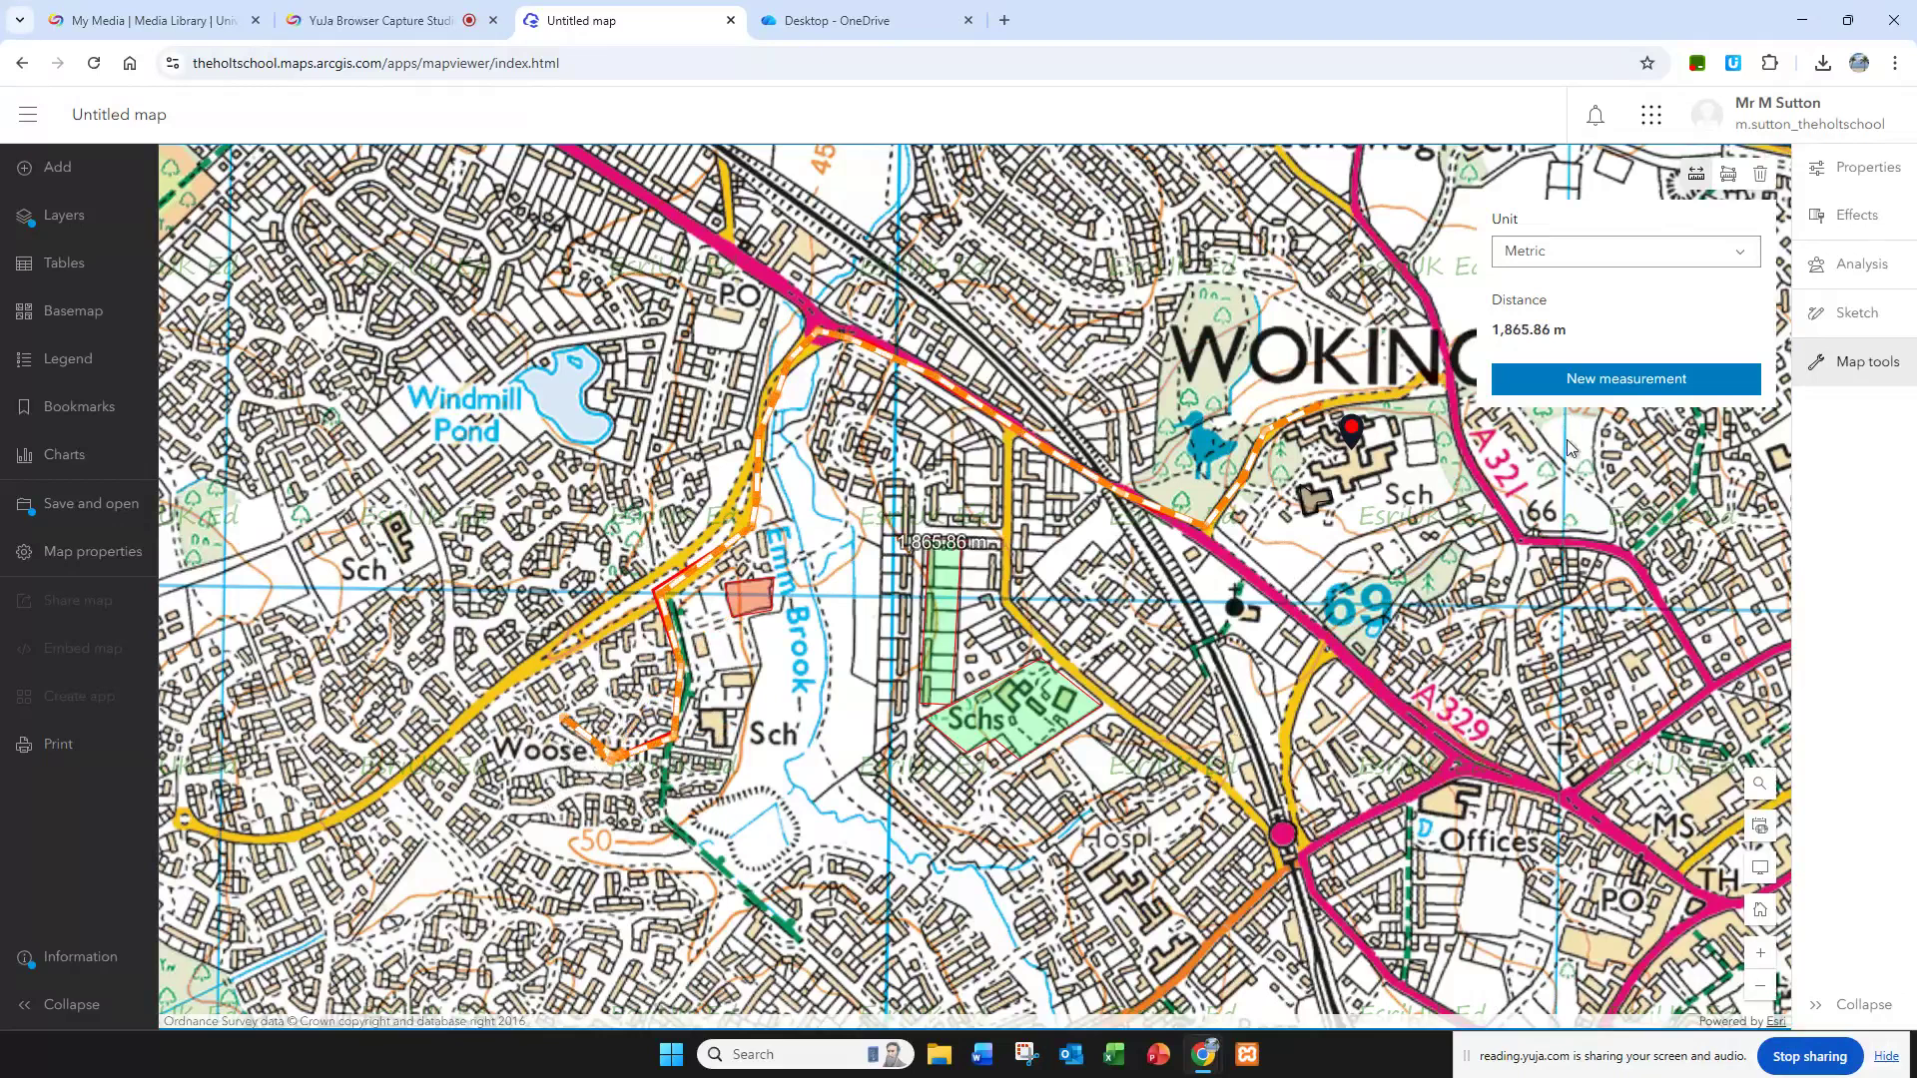
Step: Switch to the ArcGIS introduction worksheet and read question 14 on investigating area
{"action": "left_click", "coordinate": [837, 20]}
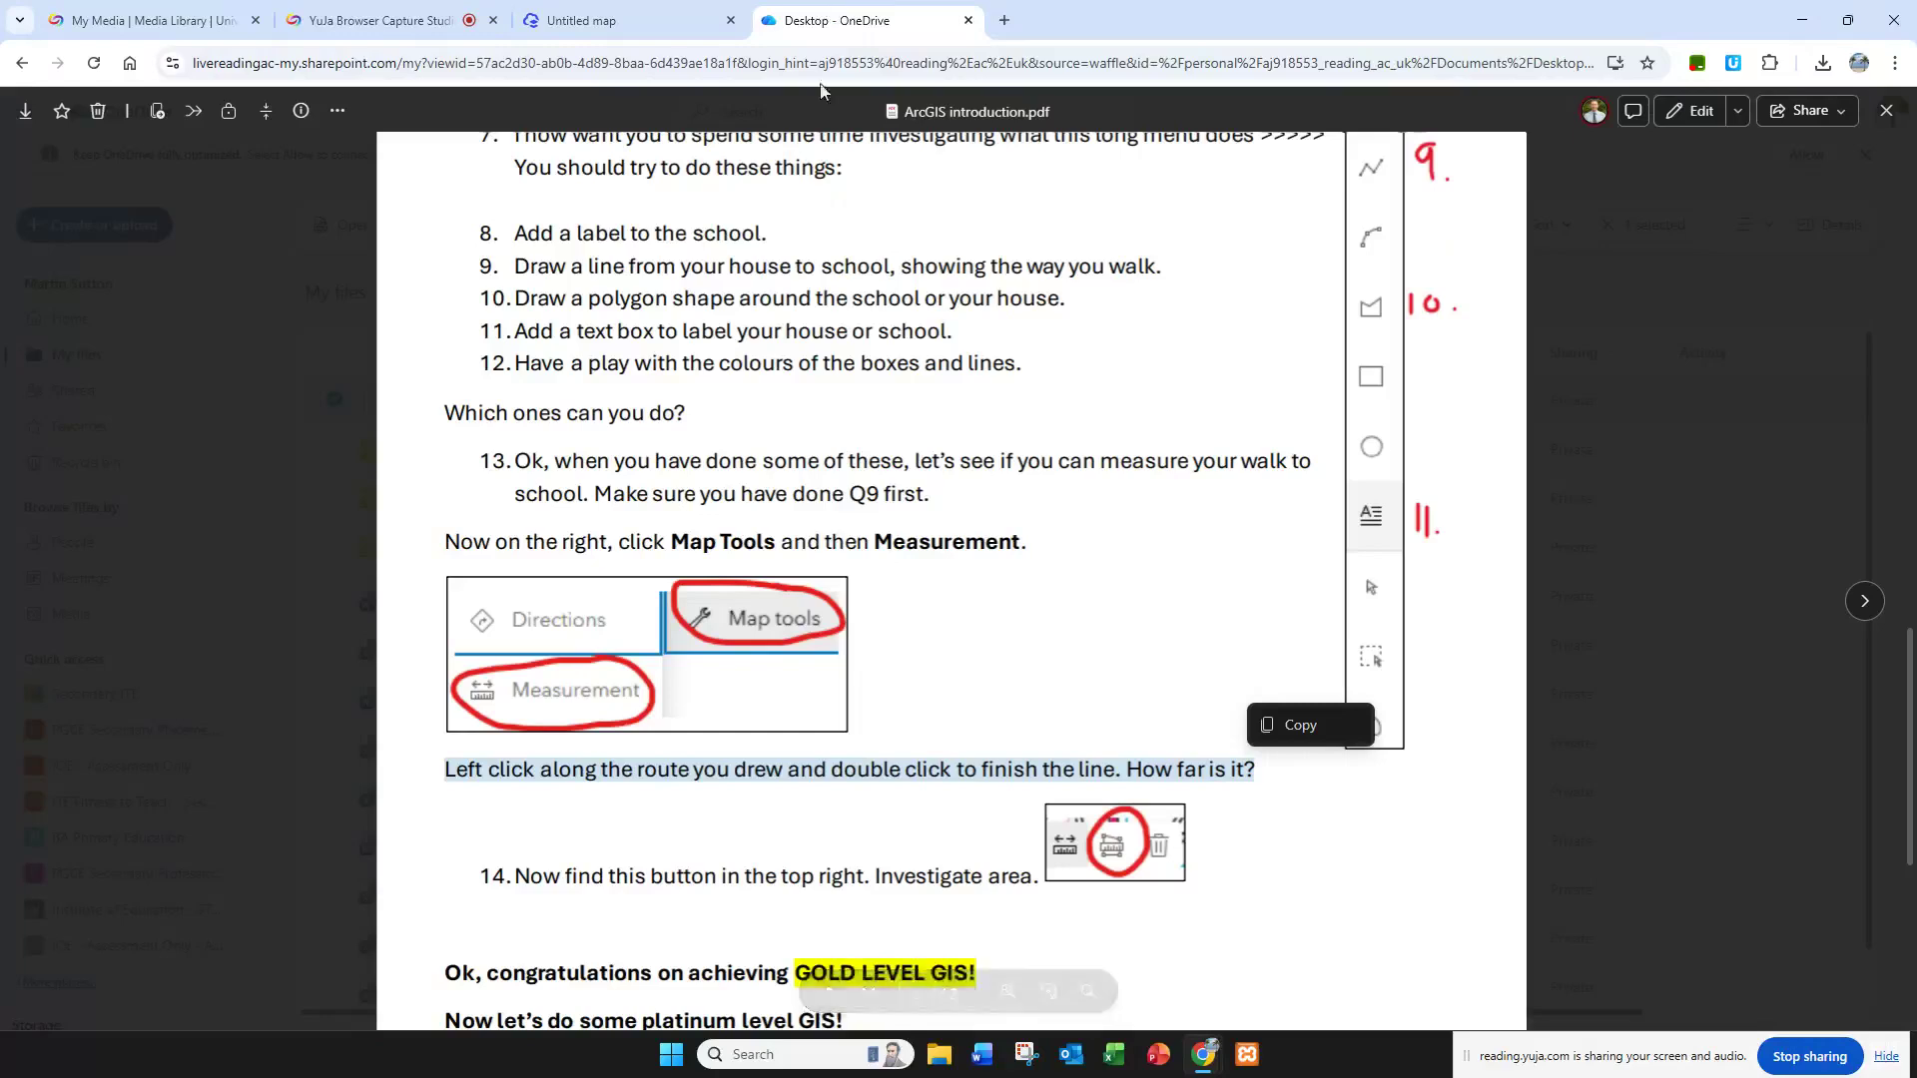
{"action": "scroll", "coordinate": [747, 698], "scroll_direction": "down", "scroll_amount": 4}
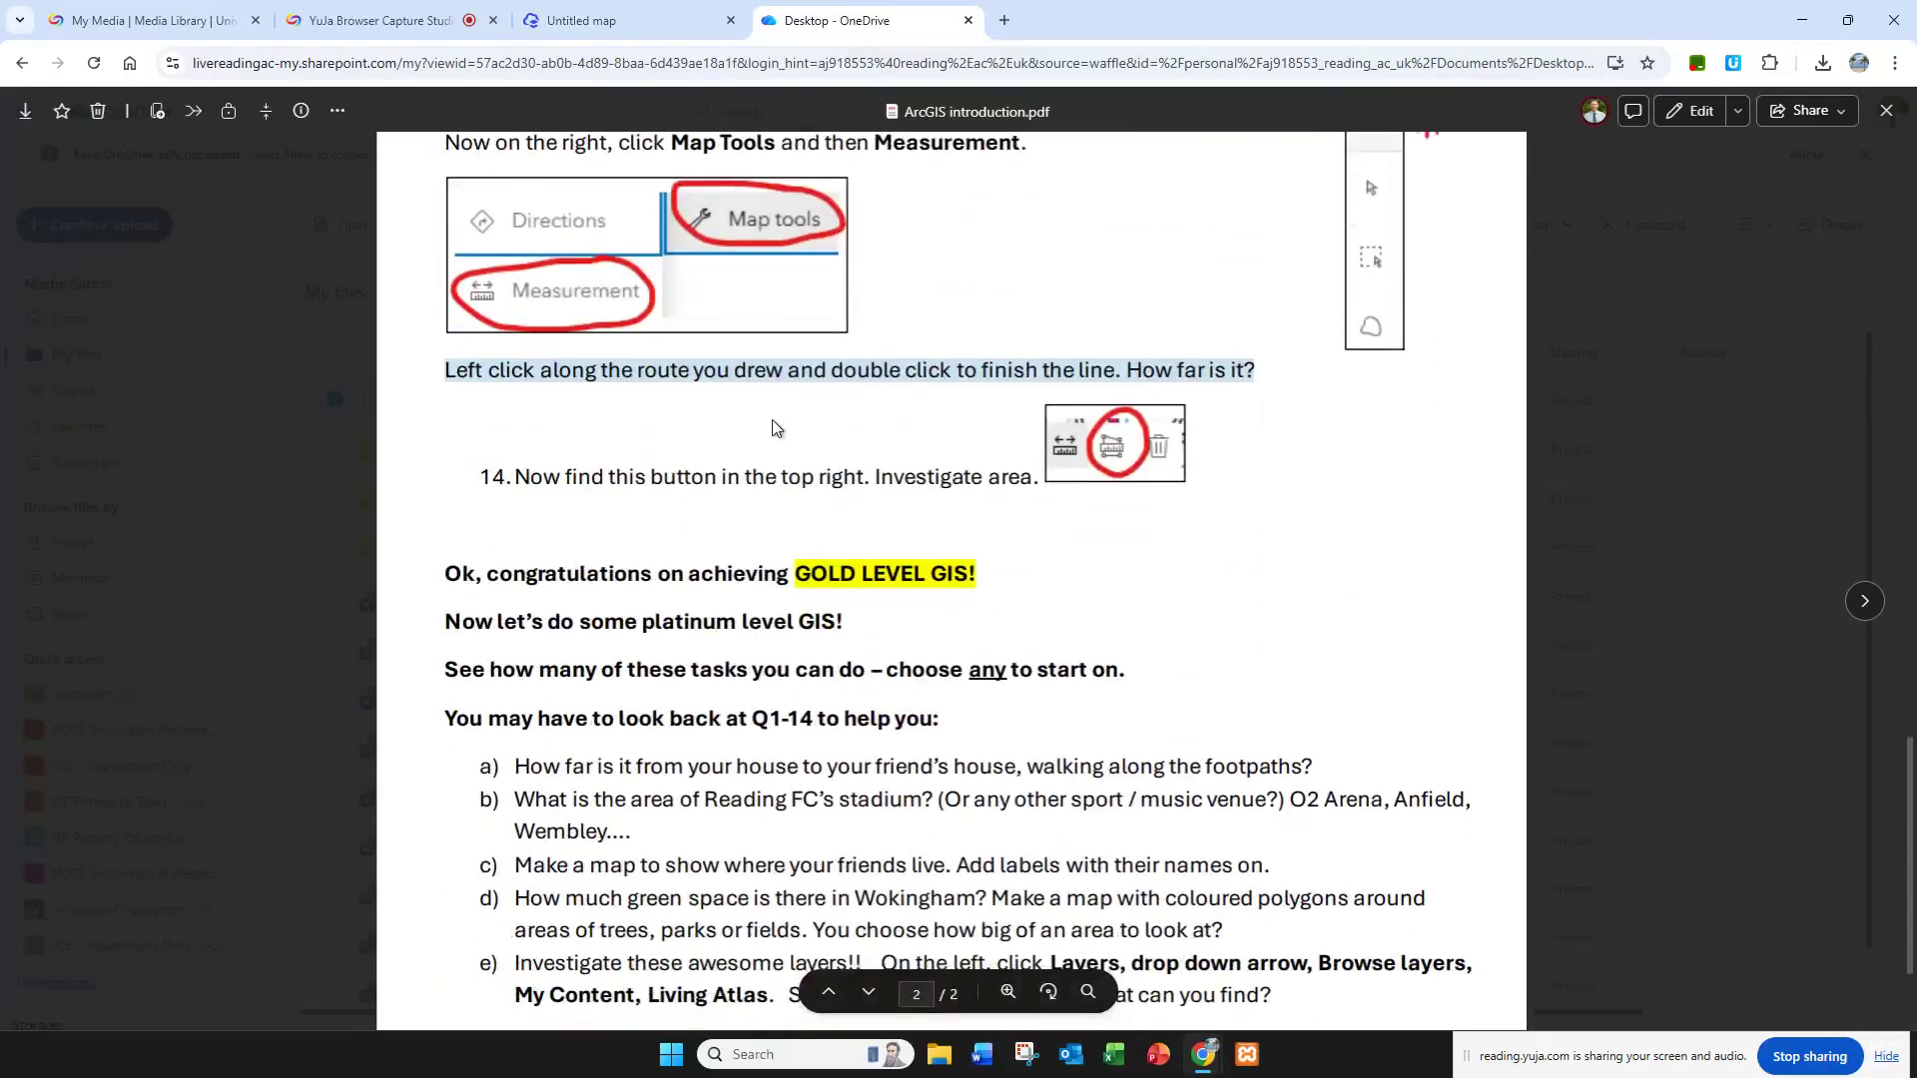
{"action": "scroll", "coordinate": [770, 433], "scroll_direction": "up", "scroll_amount": 1}
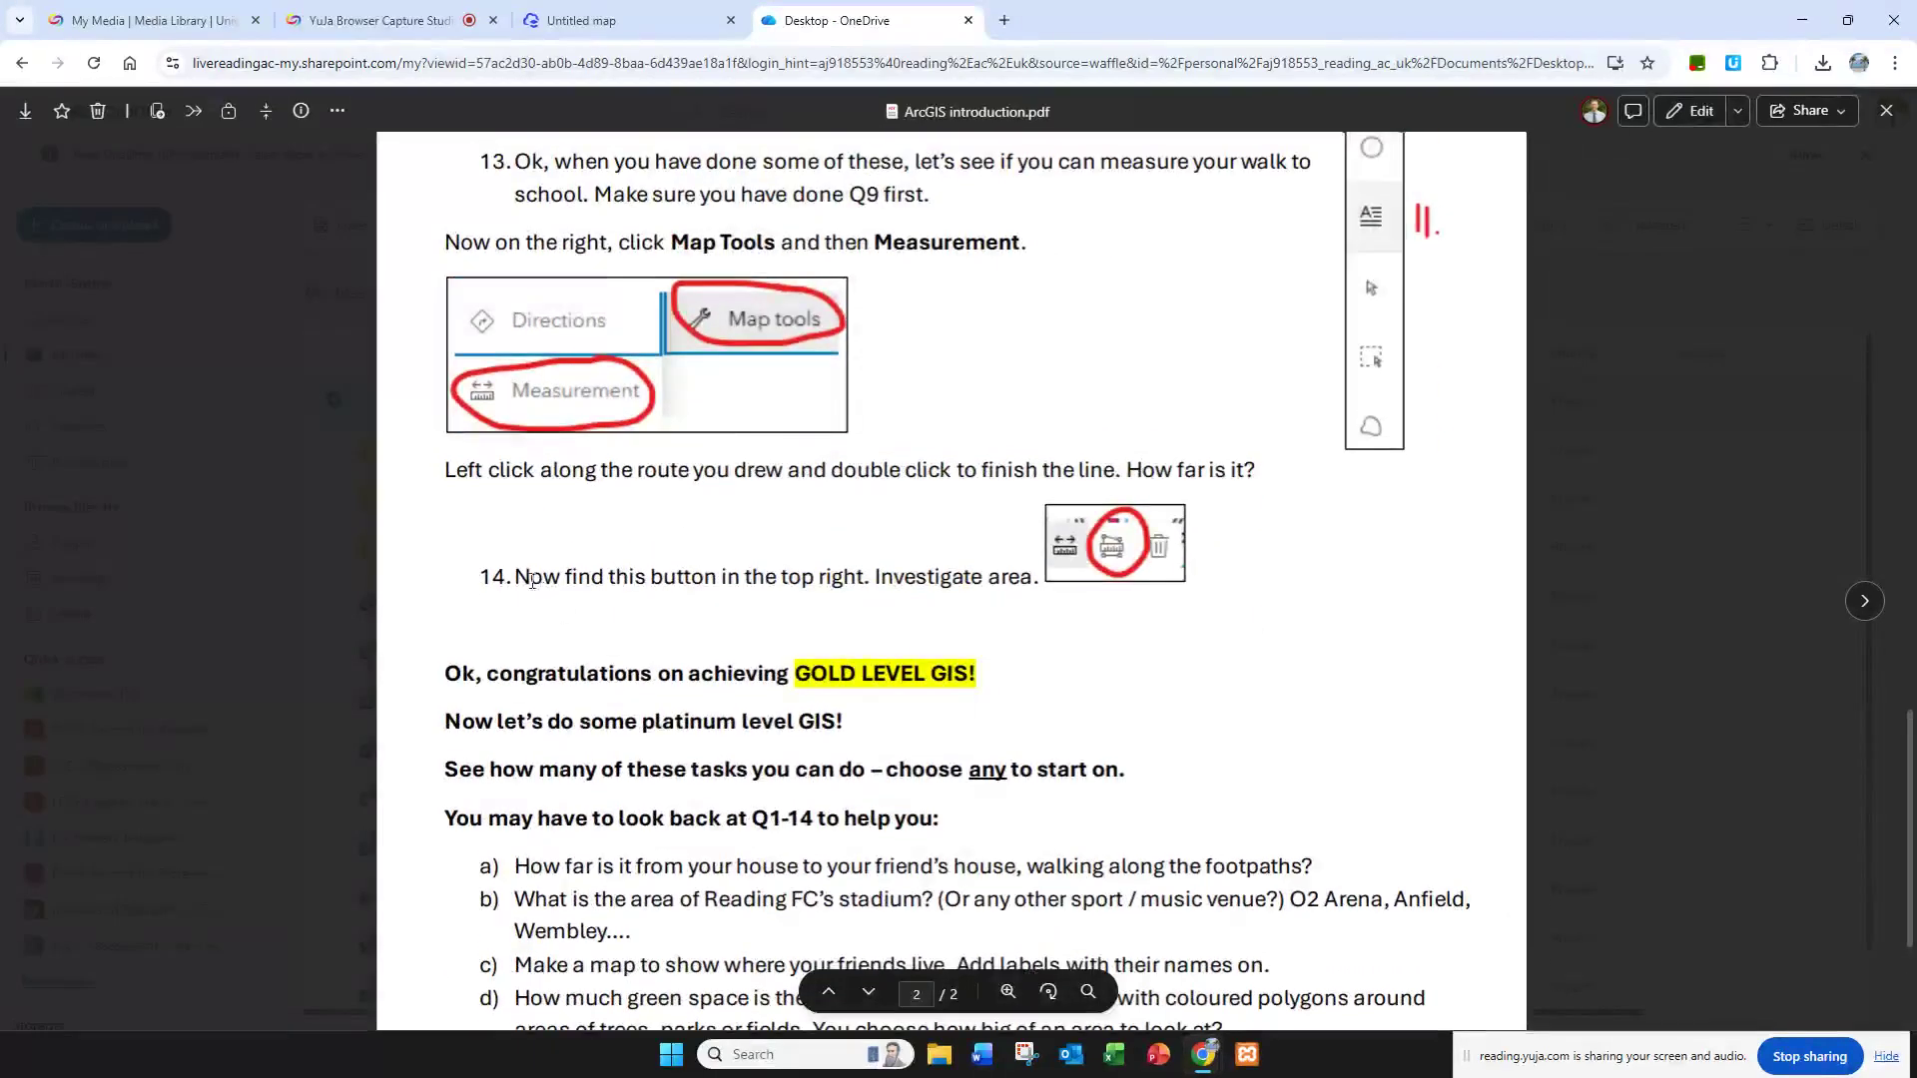
{"action": "left_click_drag", "start_coordinate": [520, 576], "coordinate": [1032, 579]}
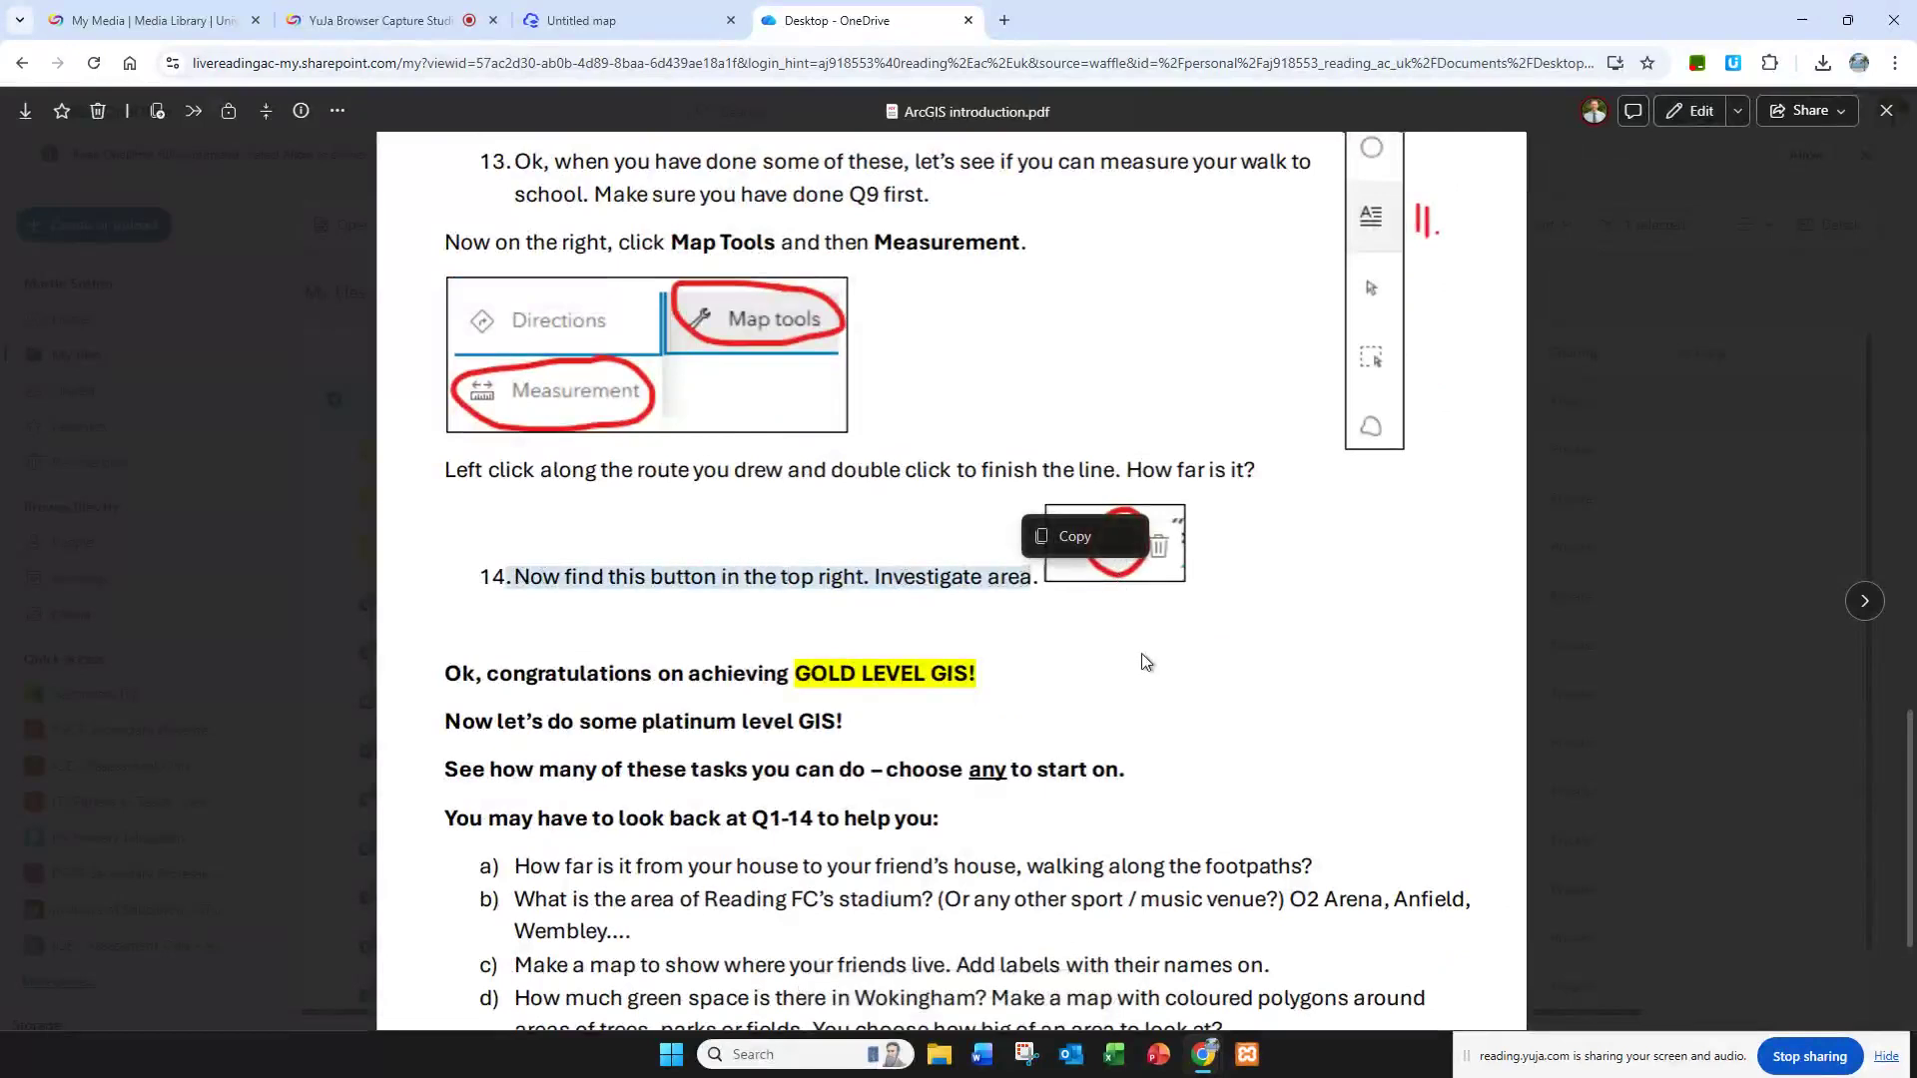
{"action": "left_click", "coordinate": [1164, 564]}
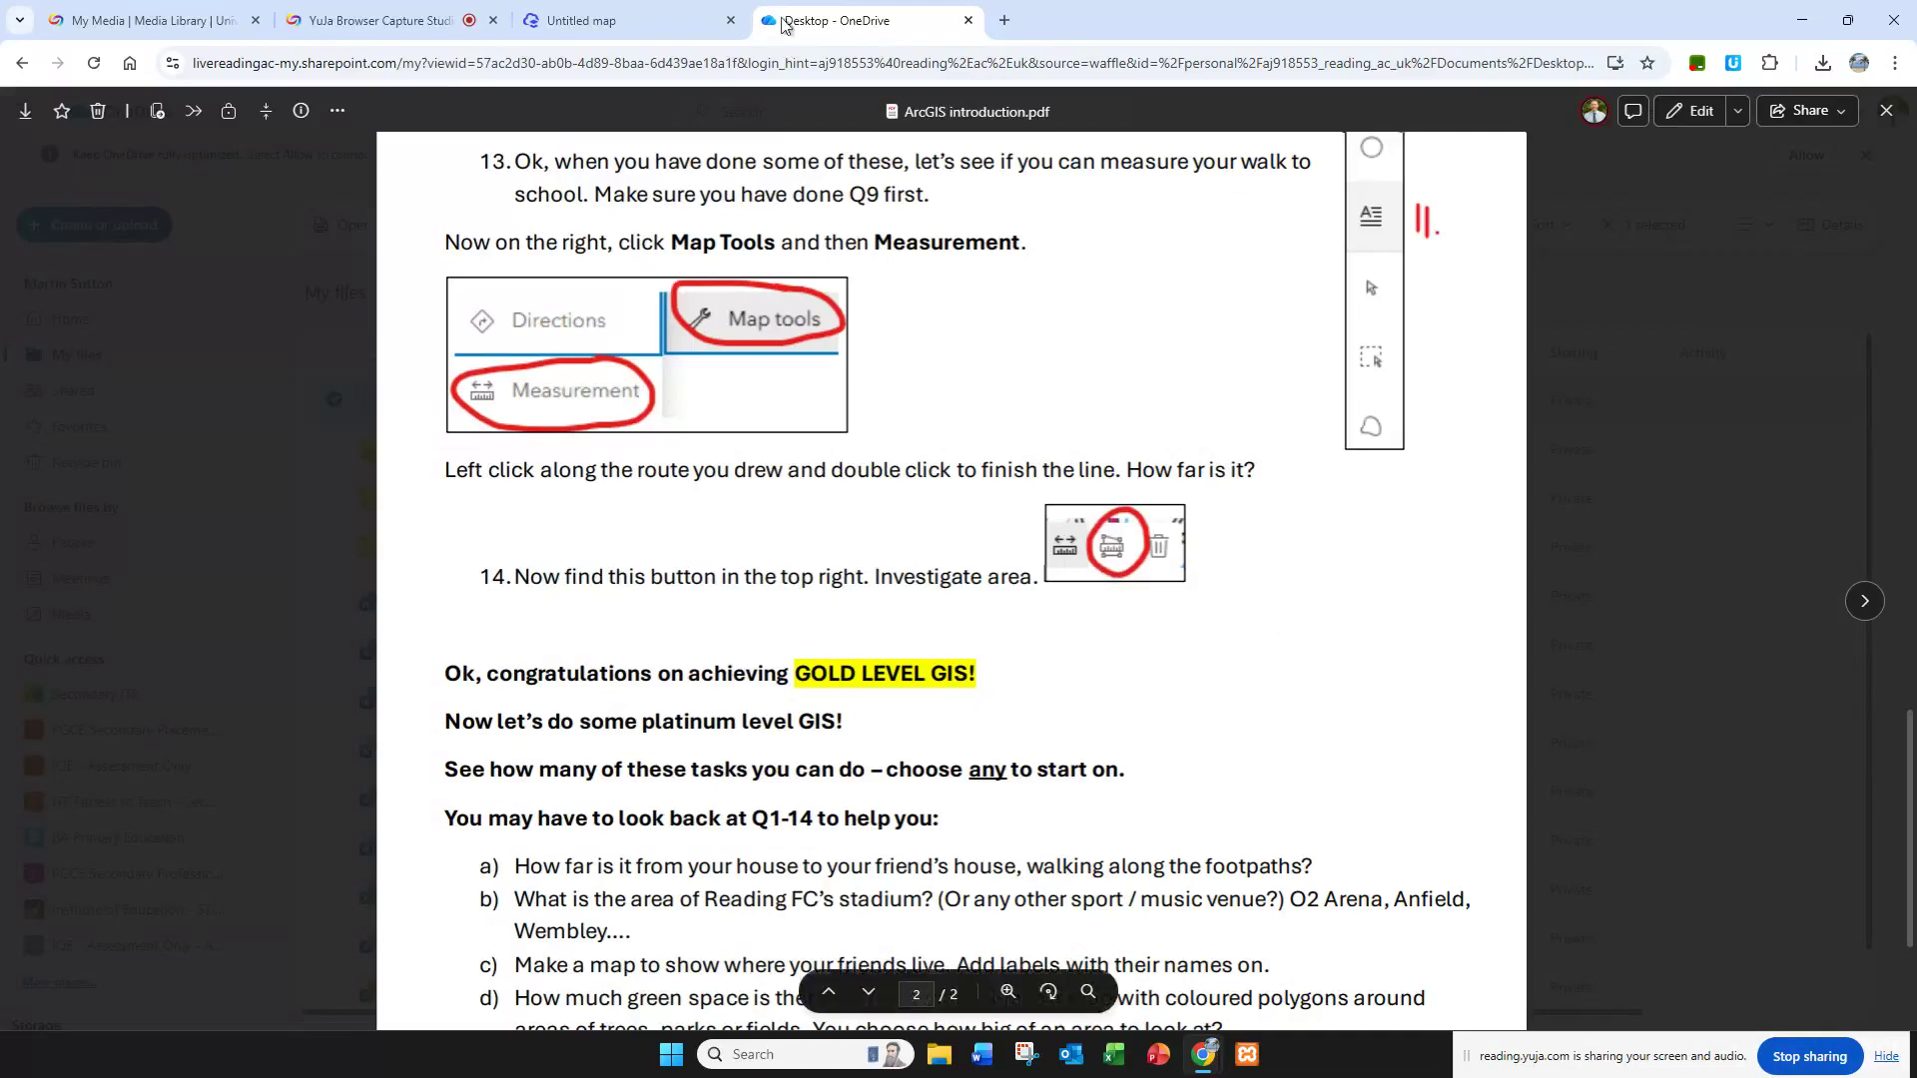
Step: Return to the map and measure the area of the school grounds, outlining the site from the A321 round to the road beside the woodland
{"action": "left_click", "coordinate": [656, 22]}
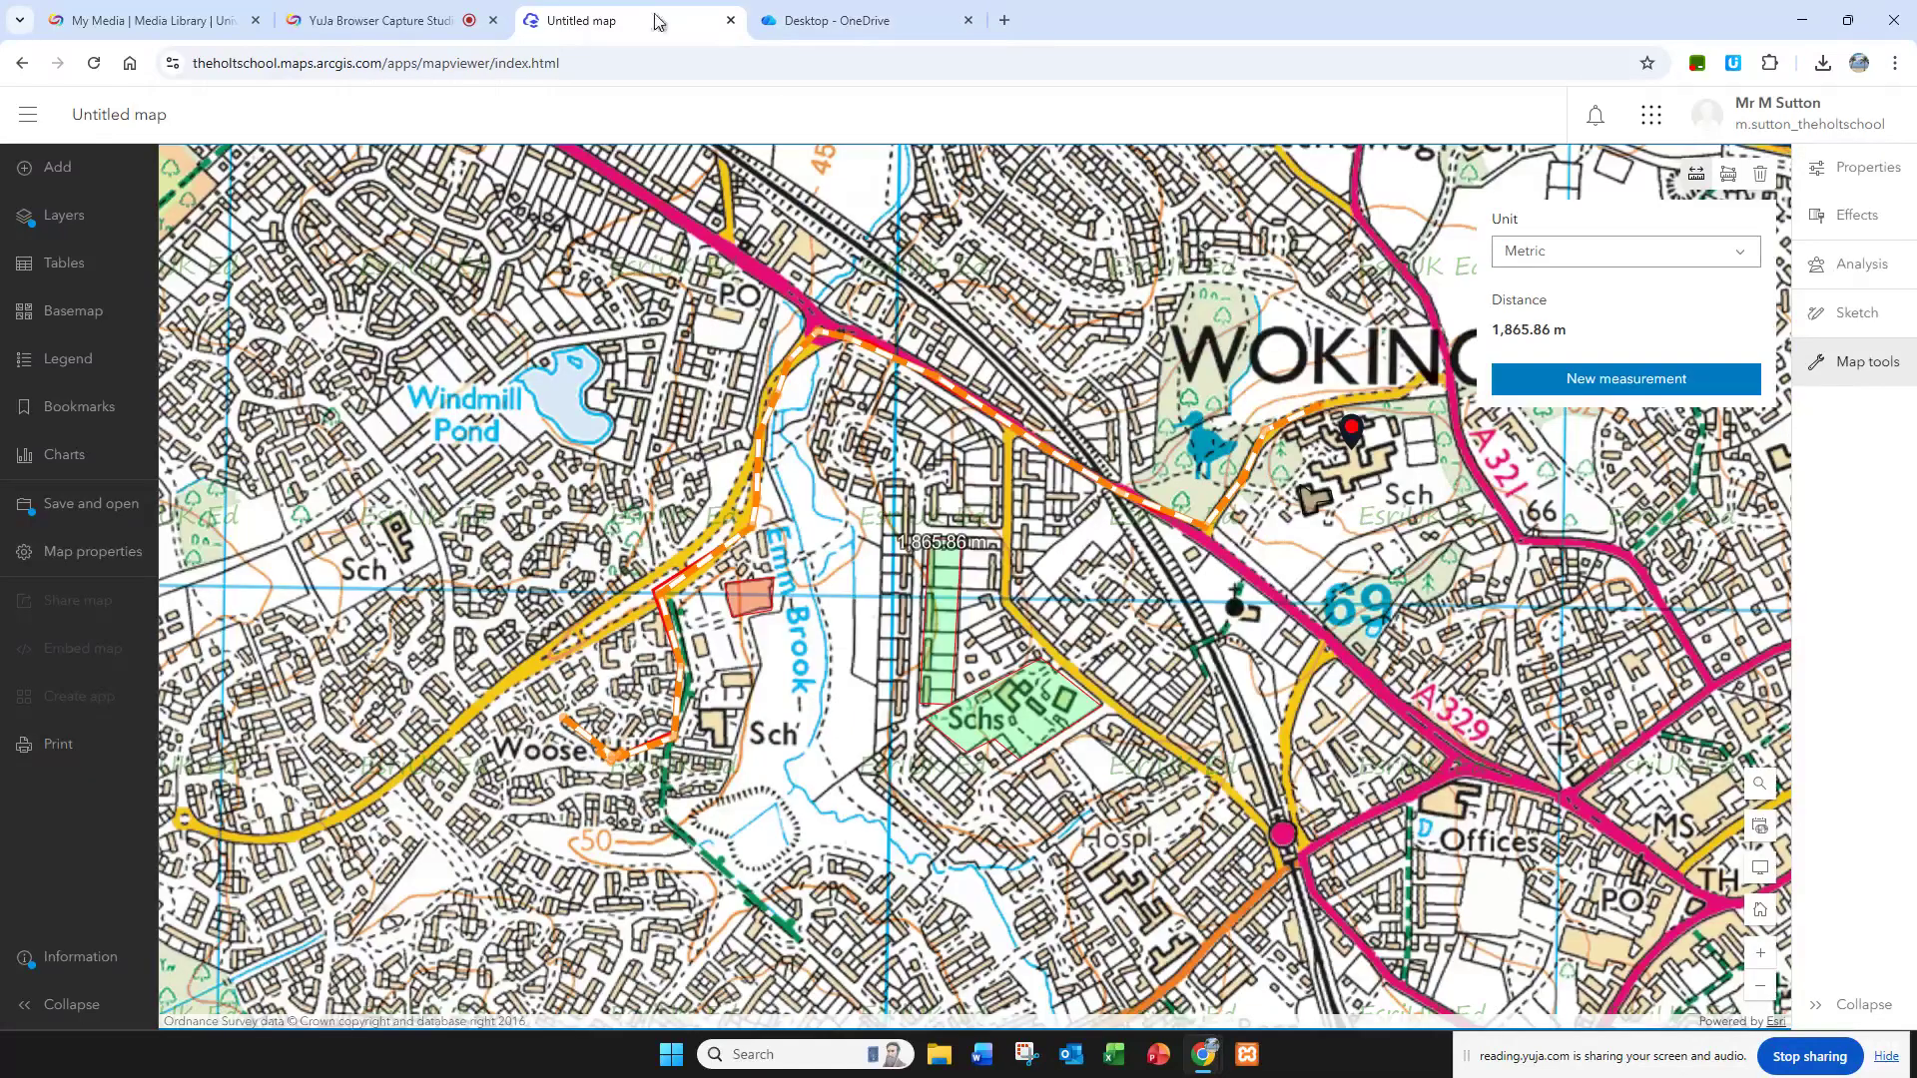
{"action": "left_click", "coordinate": [1728, 177]}
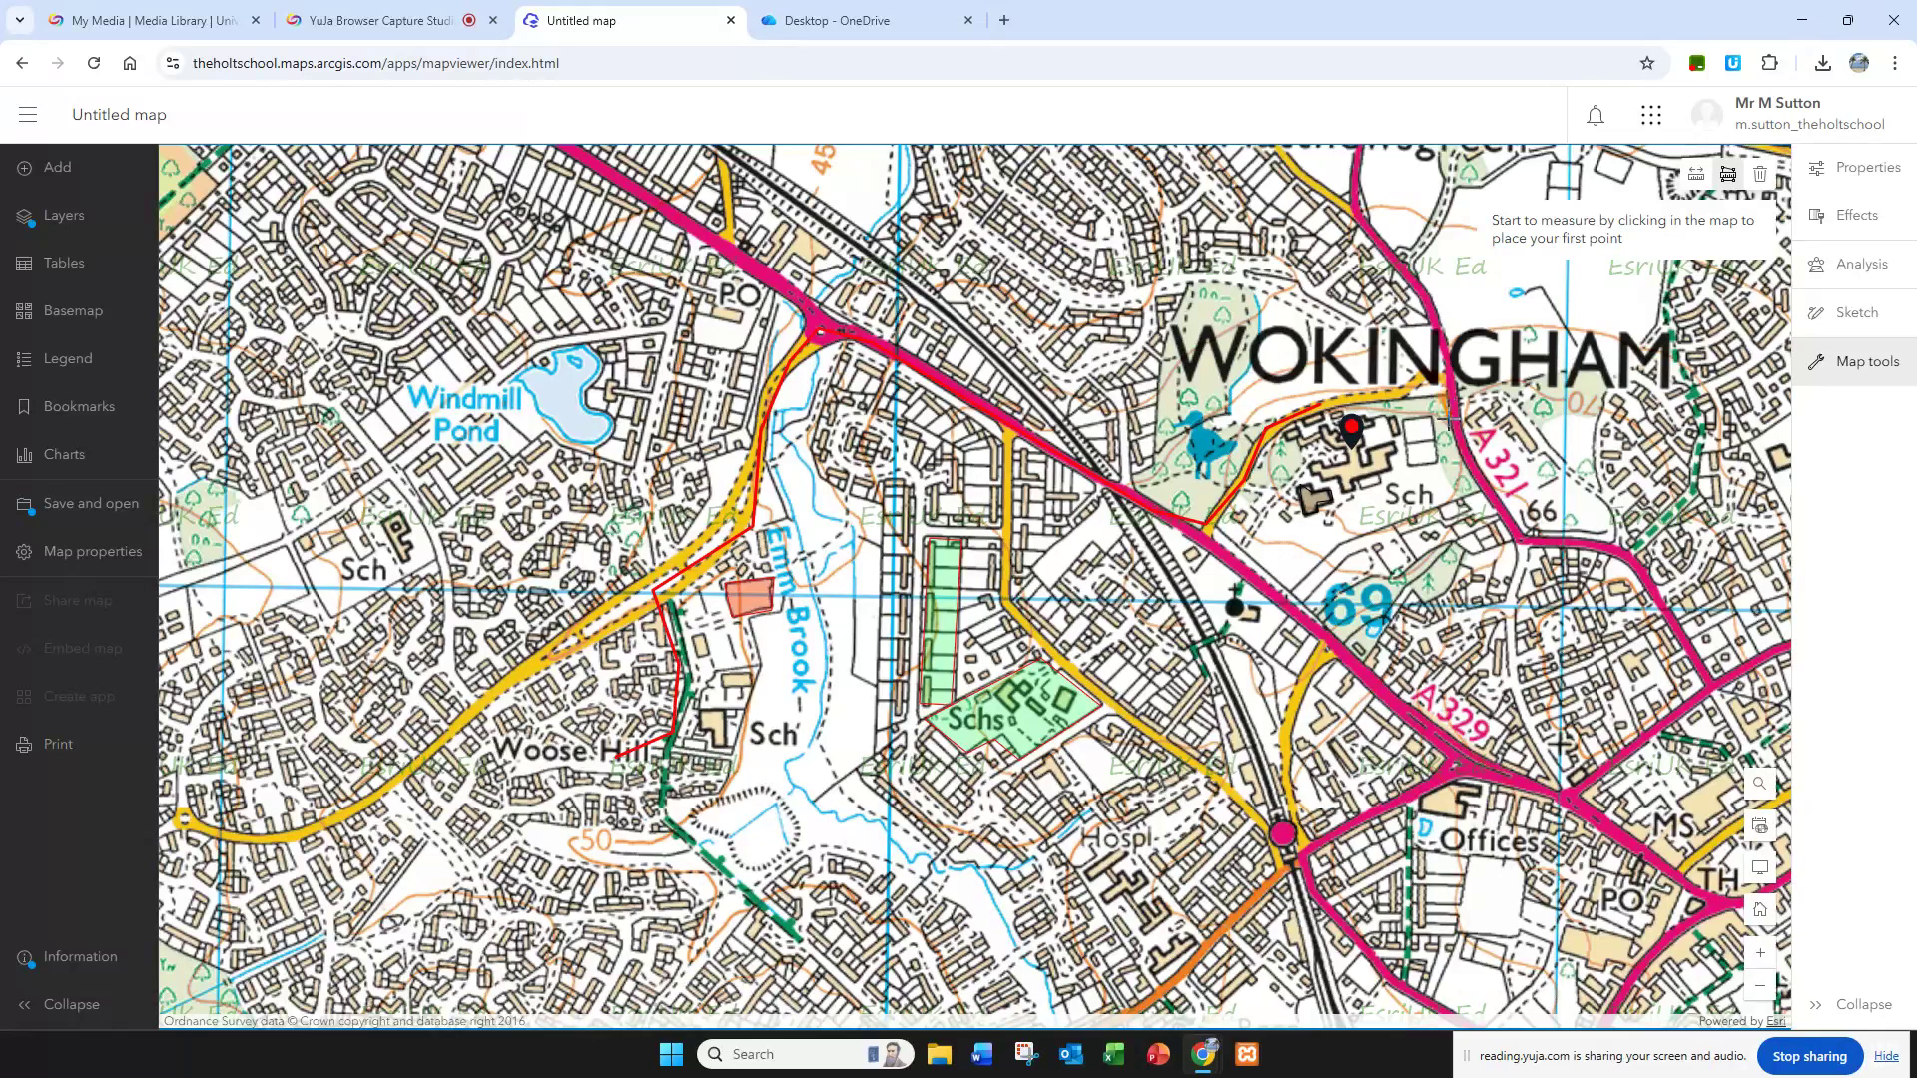
{"action": "left_click", "coordinate": [1483, 494]}
{"action": "left_click", "coordinate": [1442, 404]}
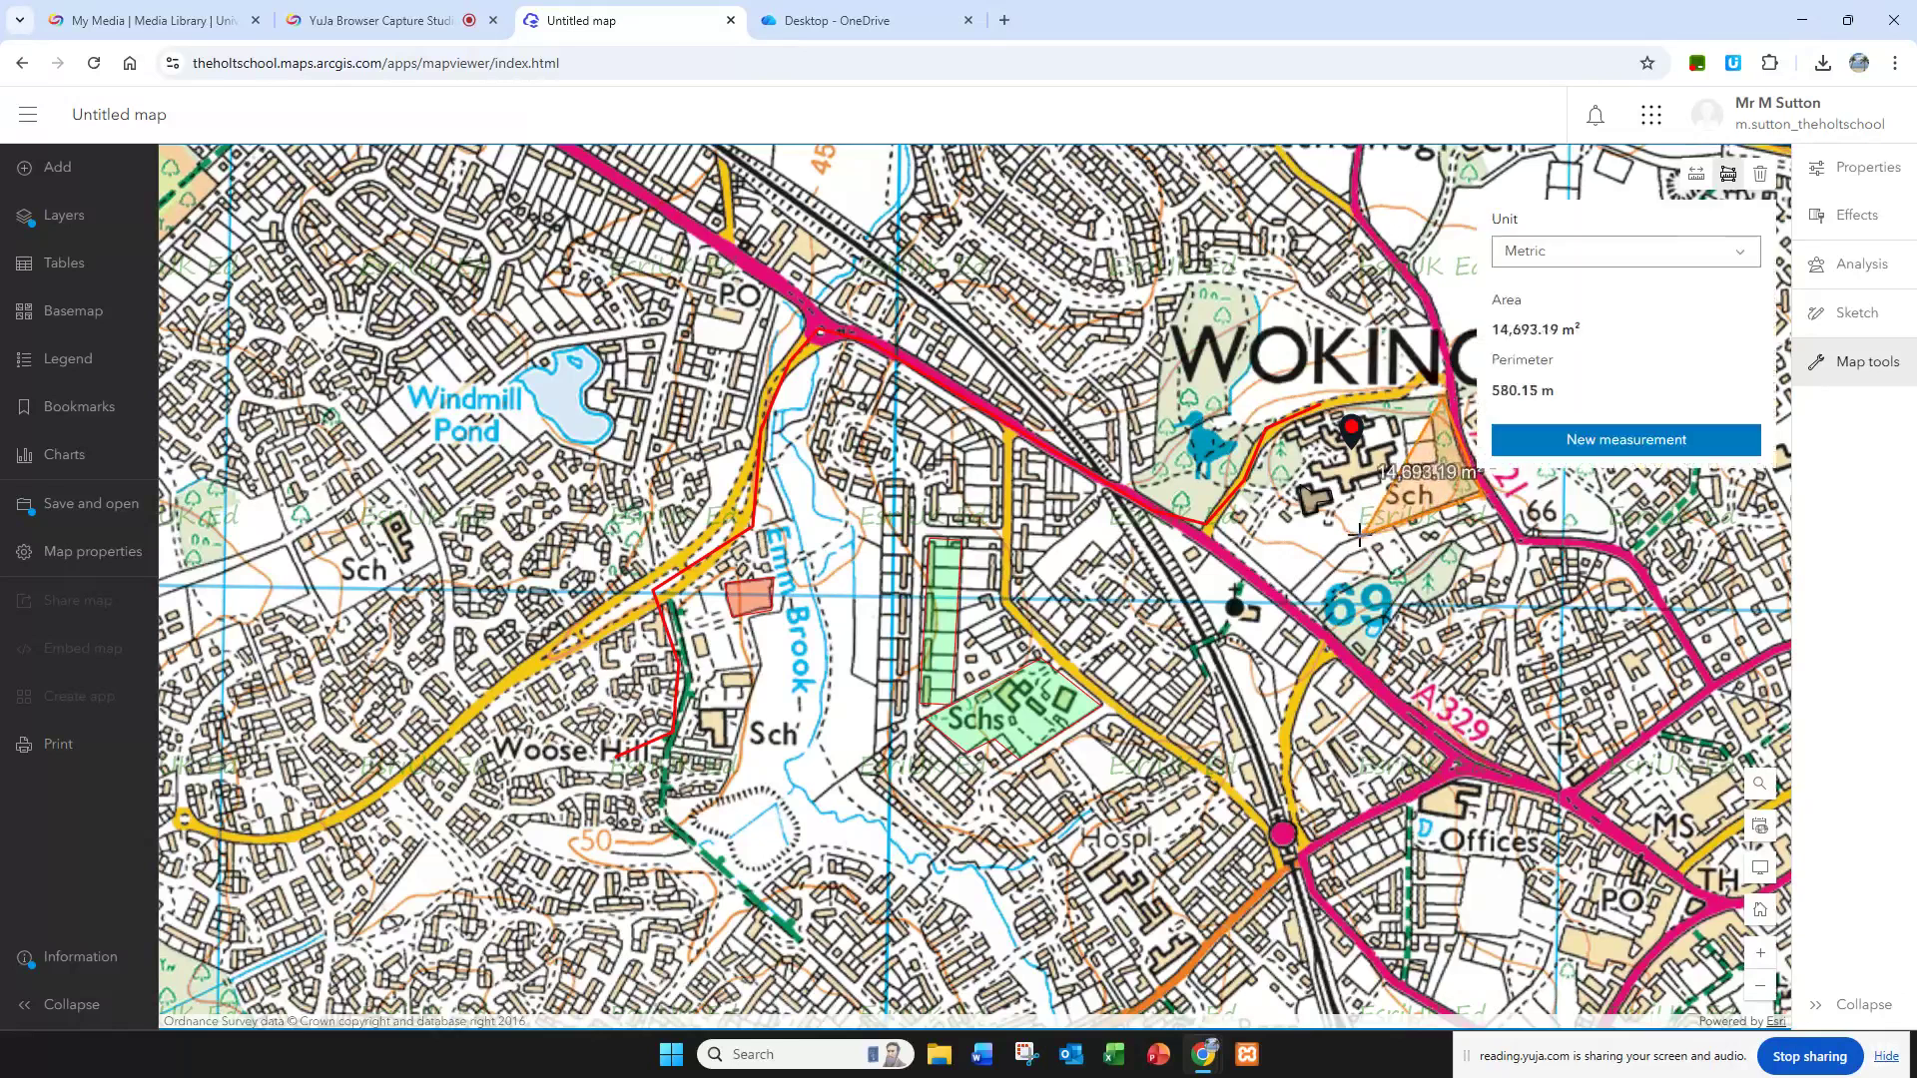
{"action": "left_click", "coordinate": [1293, 589]}
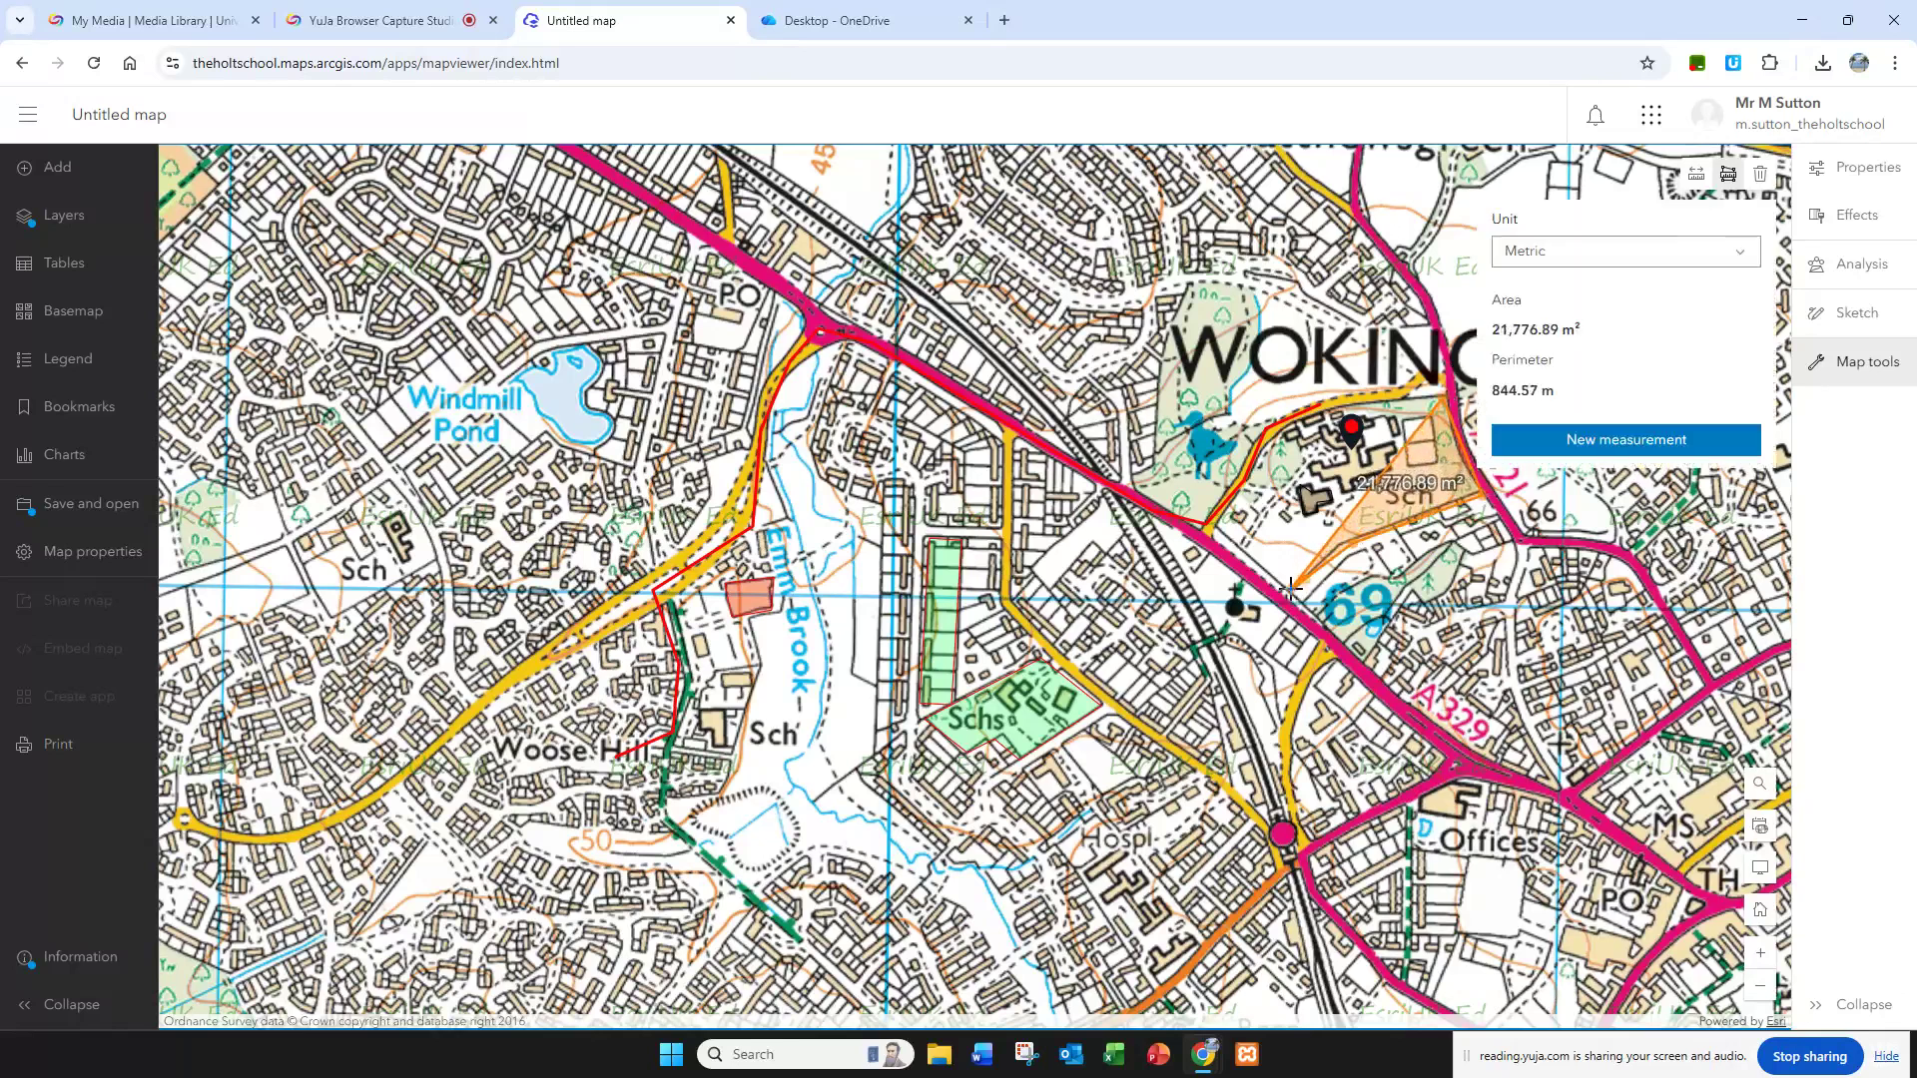
{"action": "left_click", "coordinate": [1211, 527]}
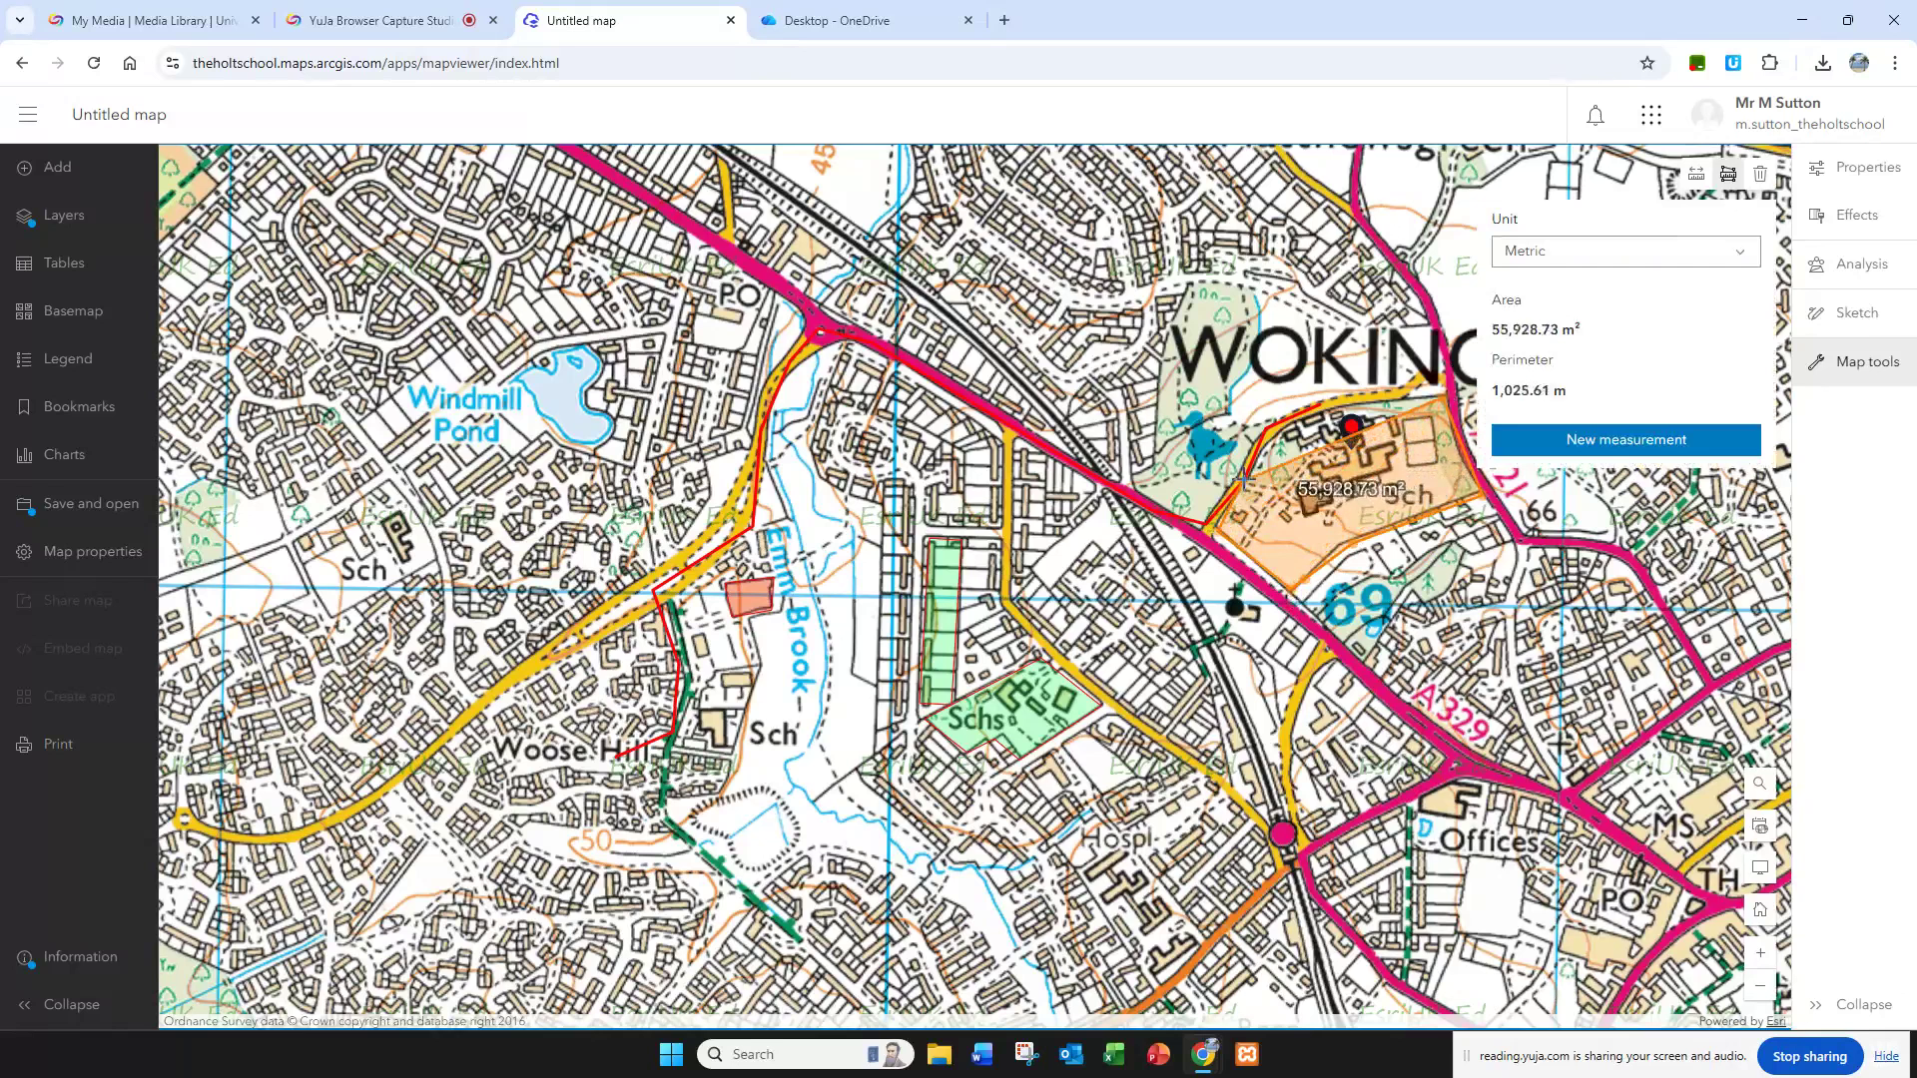
{"action": "left_click", "coordinate": [1270, 430]}
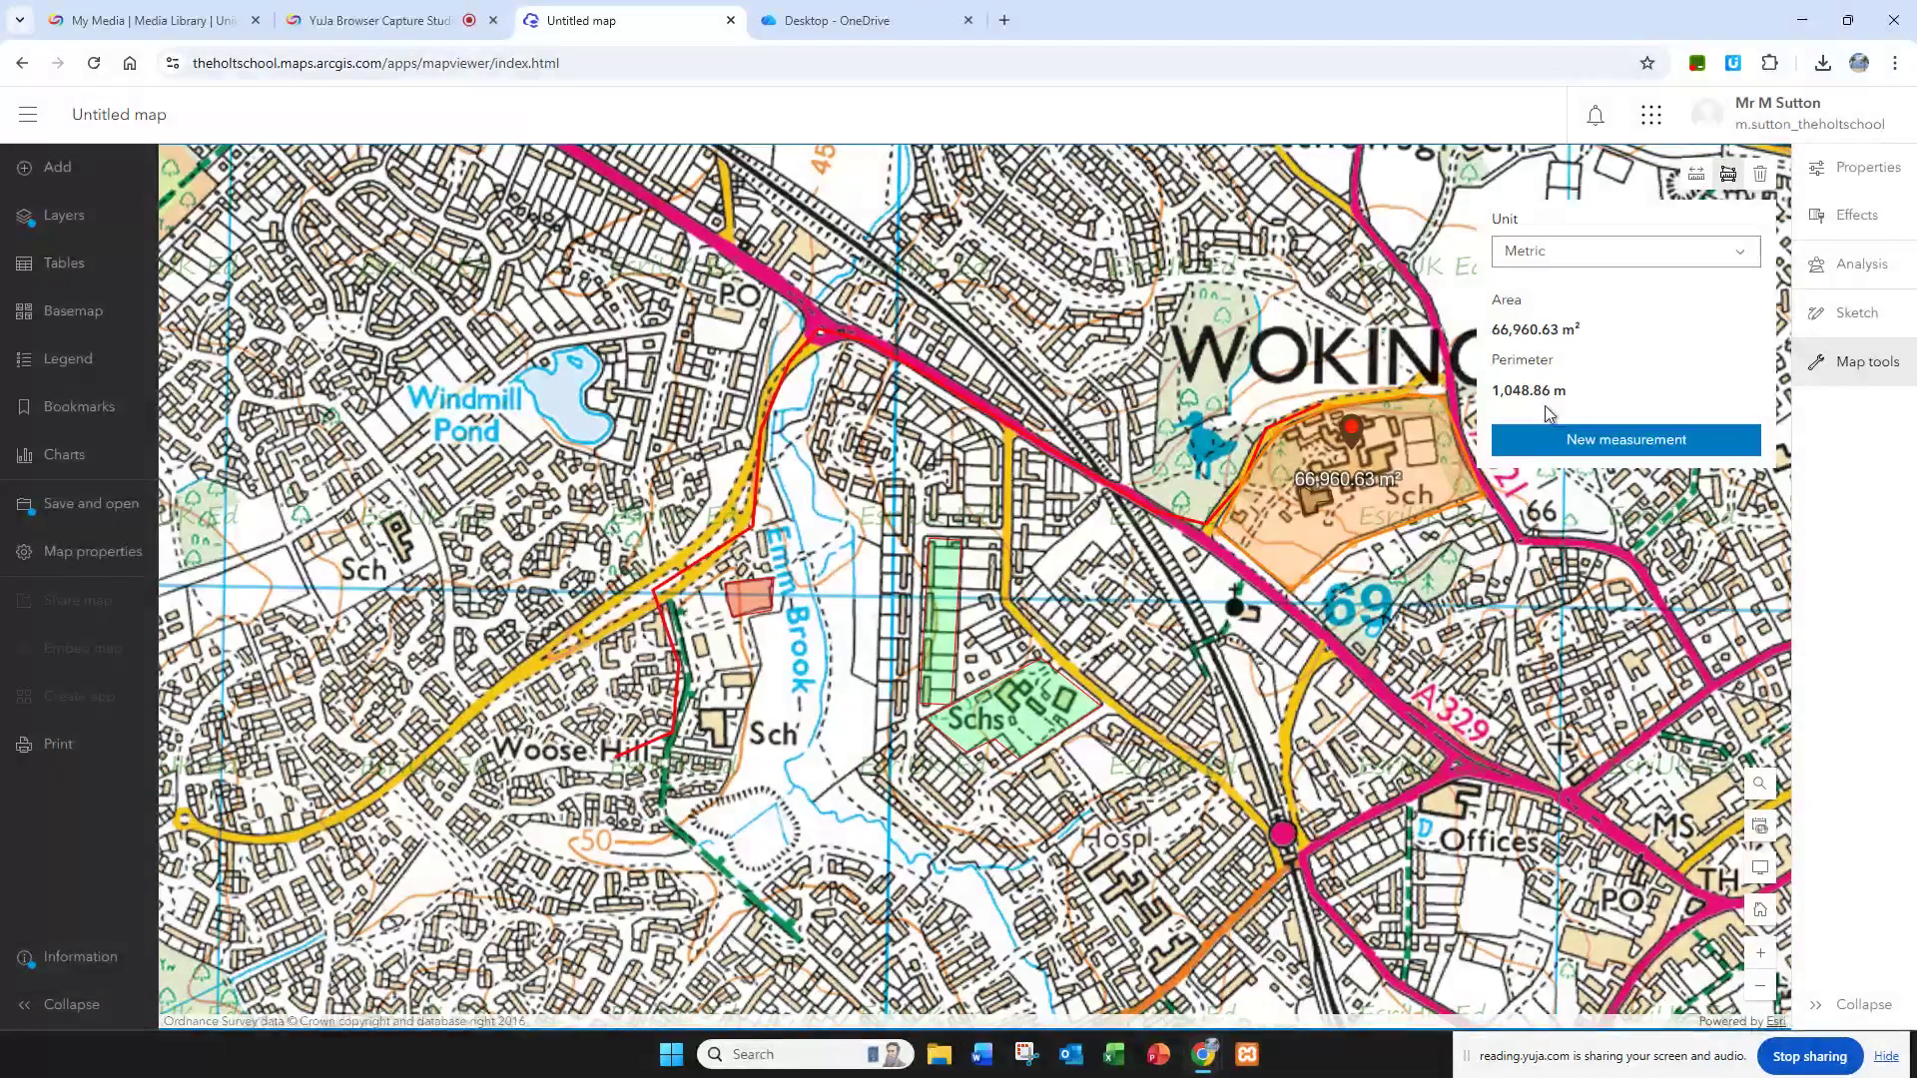
Step: Switch to the worksheet and read the introduction to the platinum level GIS tasks below question 14
{"action": "left_click", "coordinate": [894, 16]}
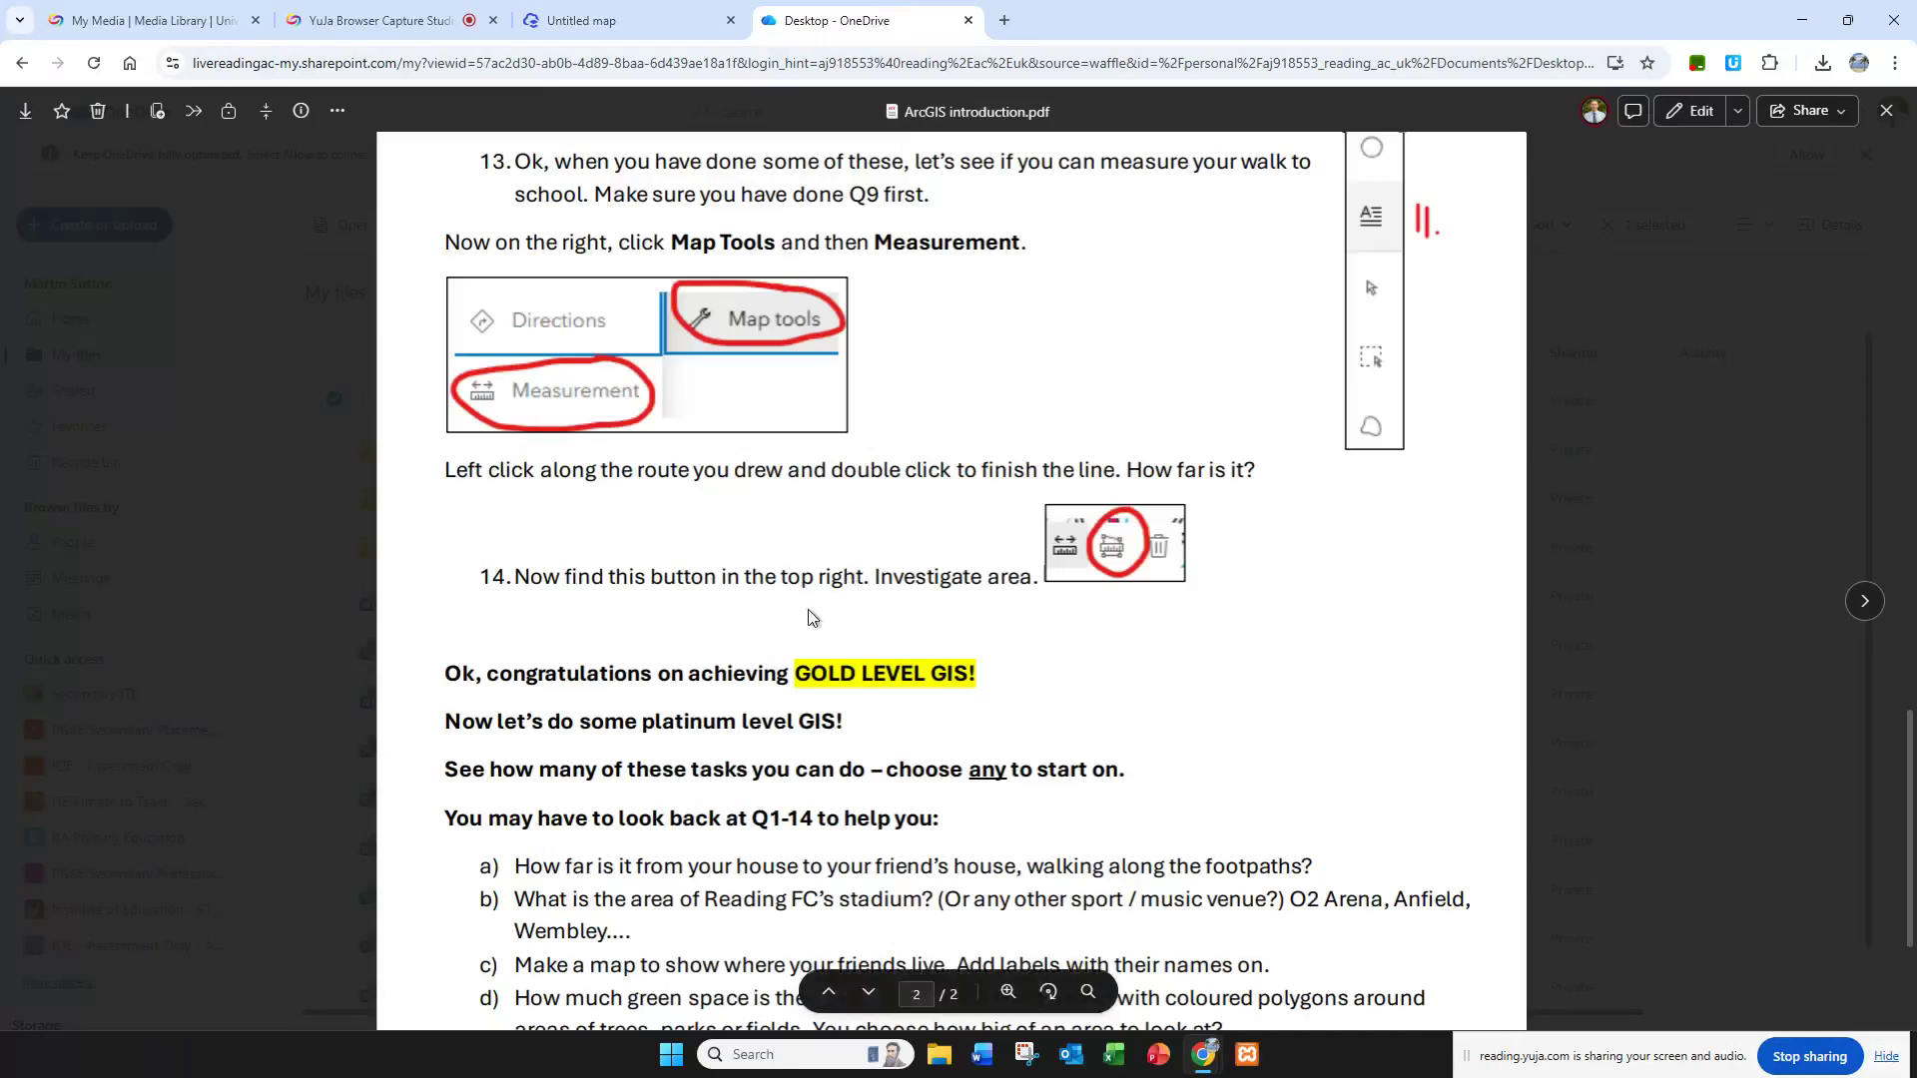
{"action": "scroll", "coordinate": [642, 597], "scroll_direction": "down", "scroll_amount": 1}
{"action": "left_click_drag", "start_coordinate": [440, 575], "coordinate": [992, 569]}
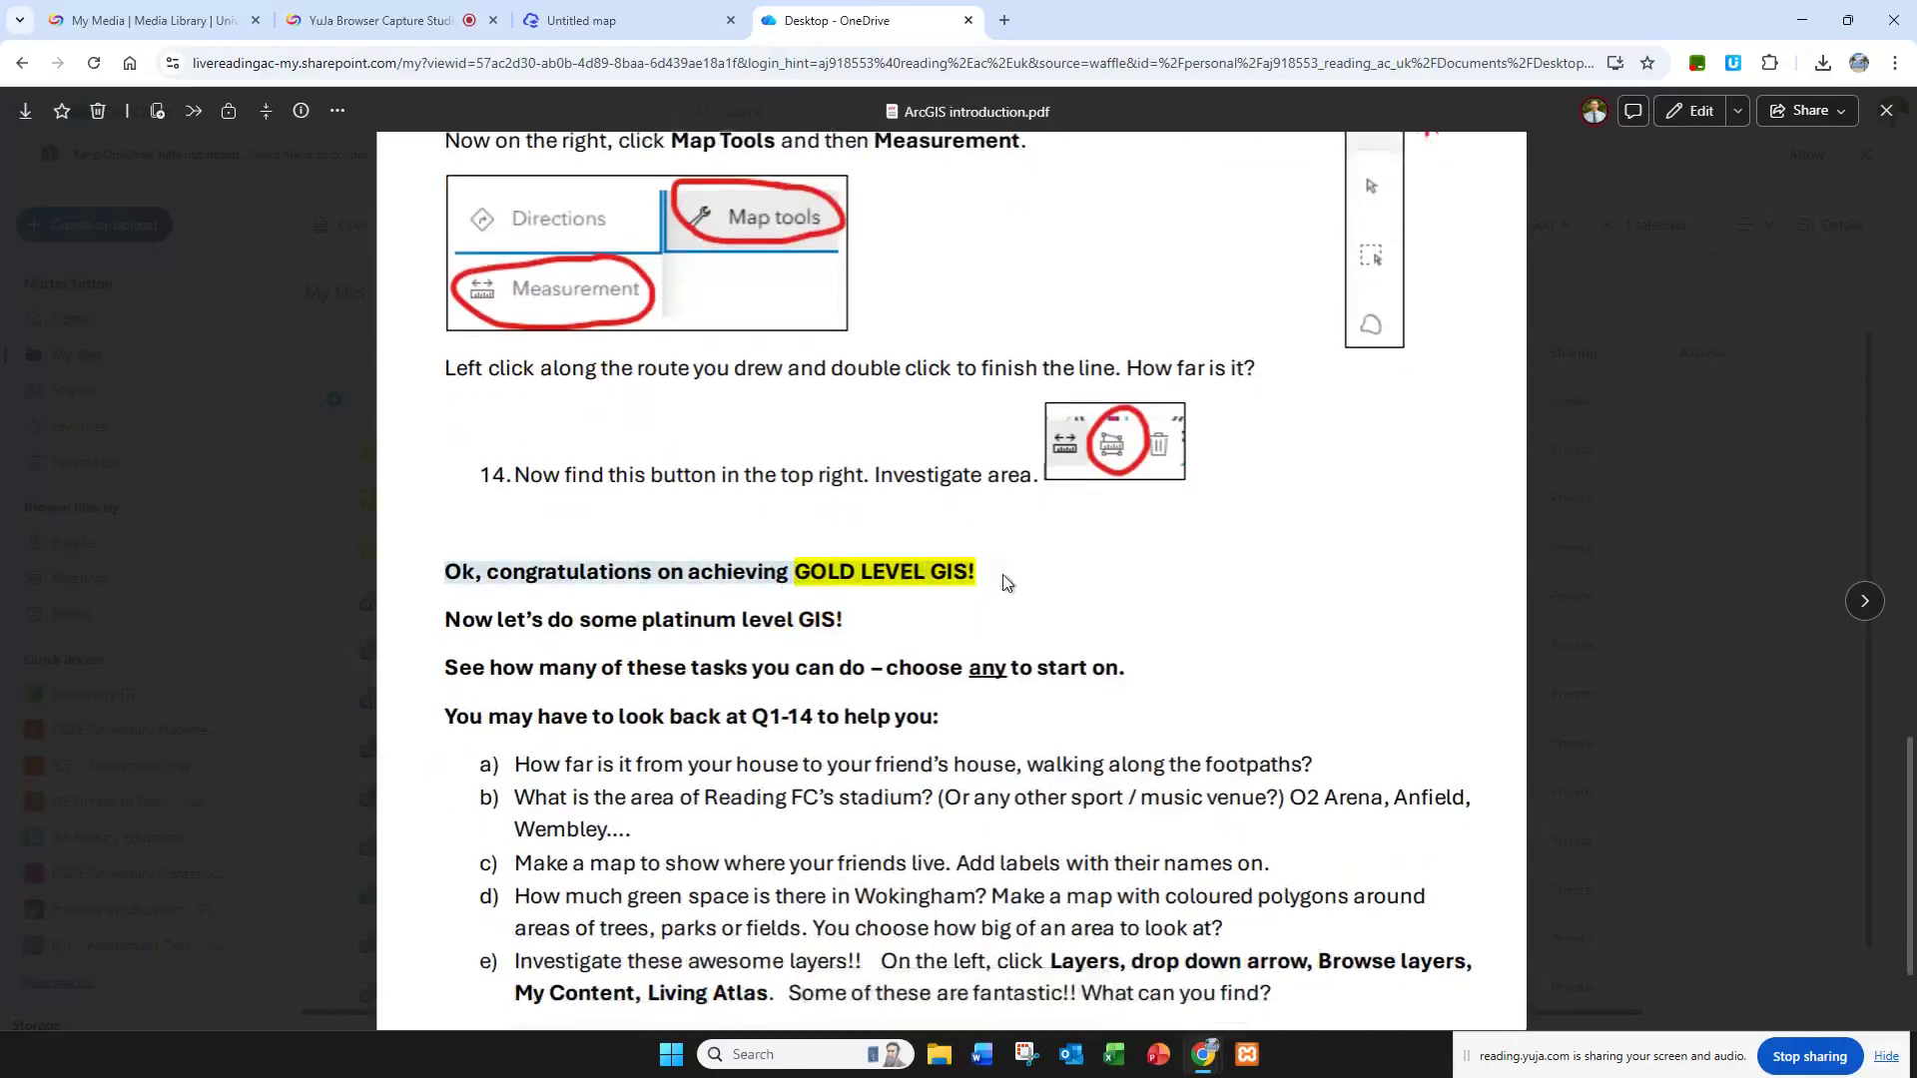
{"action": "scroll", "coordinate": [1010, 583], "scroll_direction": "down", "scroll_amount": 2}
{"action": "left_click_drag", "start_coordinate": [445, 435], "coordinate": [857, 431]}
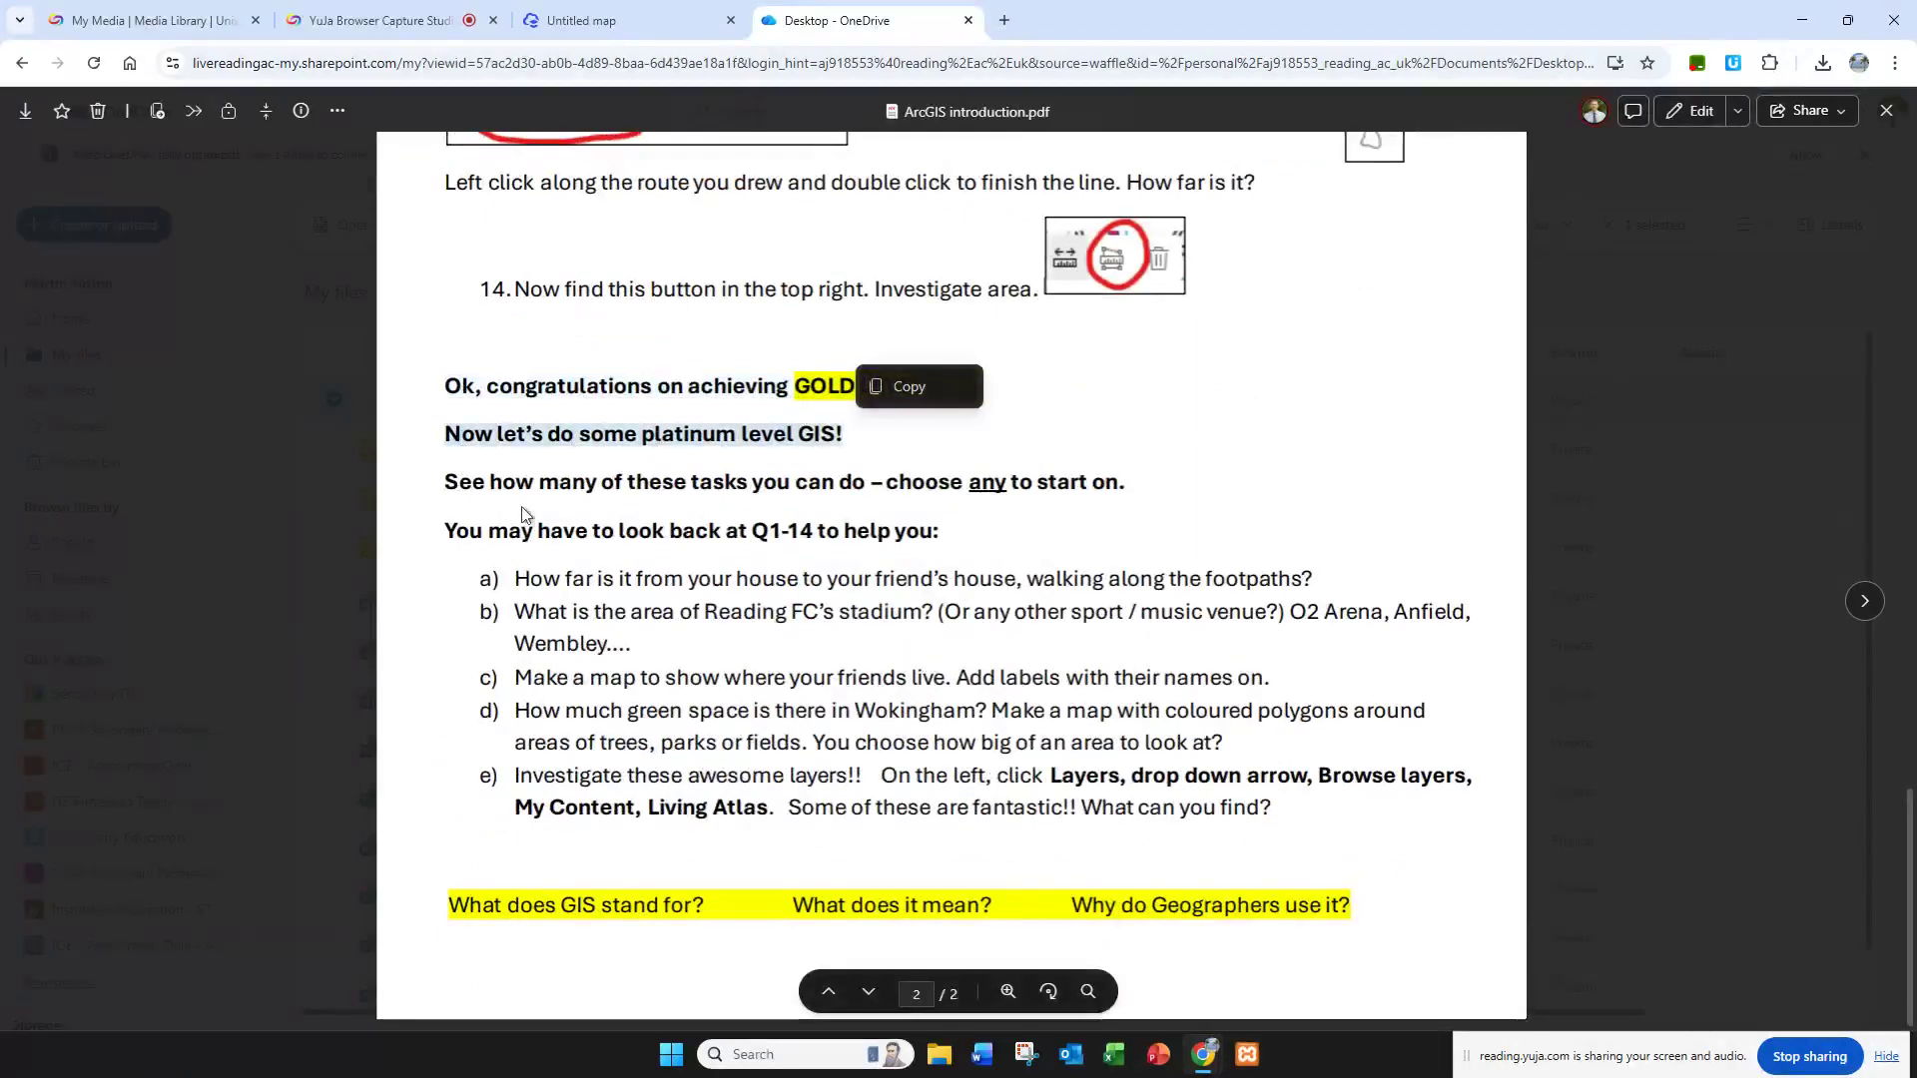
{"action": "left_click_drag", "start_coordinate": [671, 485], "coordinate": [1119, 485]}
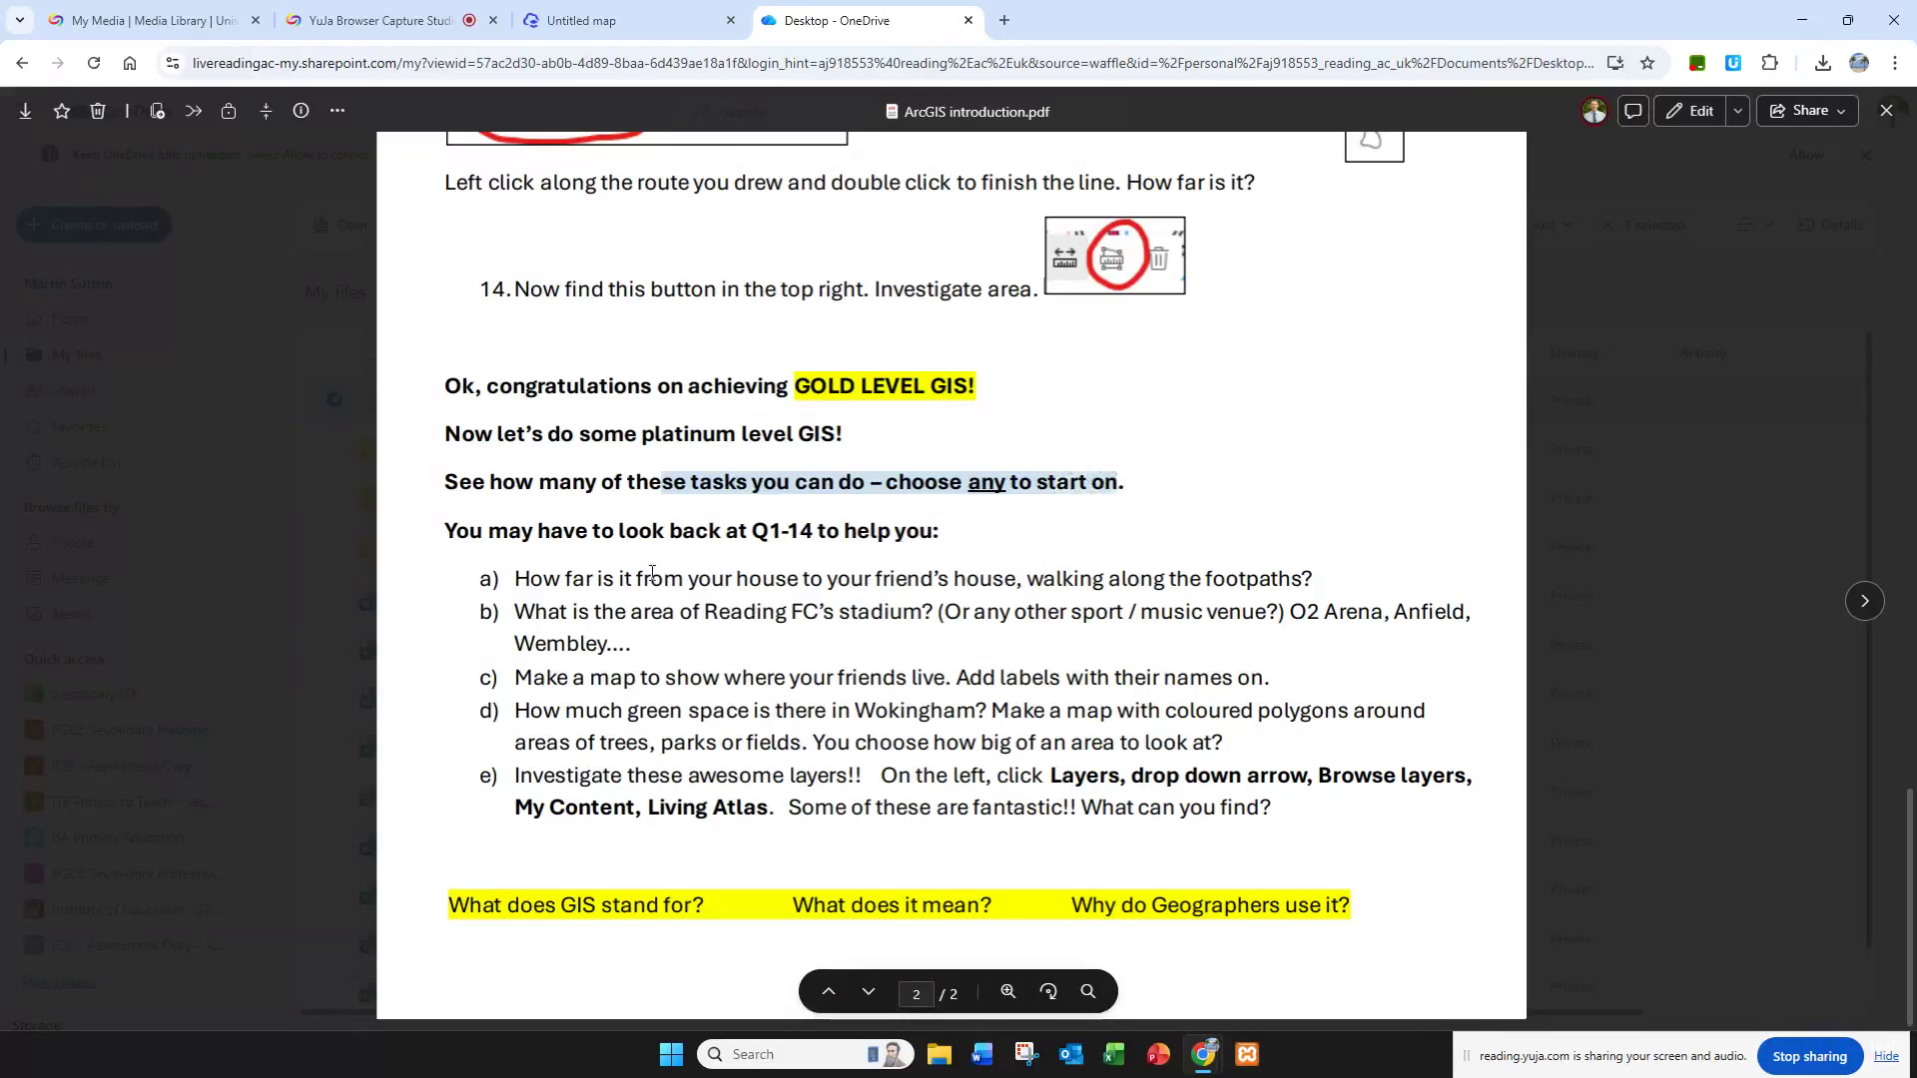
{"action": "left_click_drag", "start_coordinate": [540, 533], "coordinate": [940, 532]}
{"action": "scroll", "coordinate": [819, 445], "scroll_direction": "up", "scroll_amount": 4}
{"action": "scroll", "coordinate": [819, 445], "scroll_direction": "down", "scroll_amount": 4}
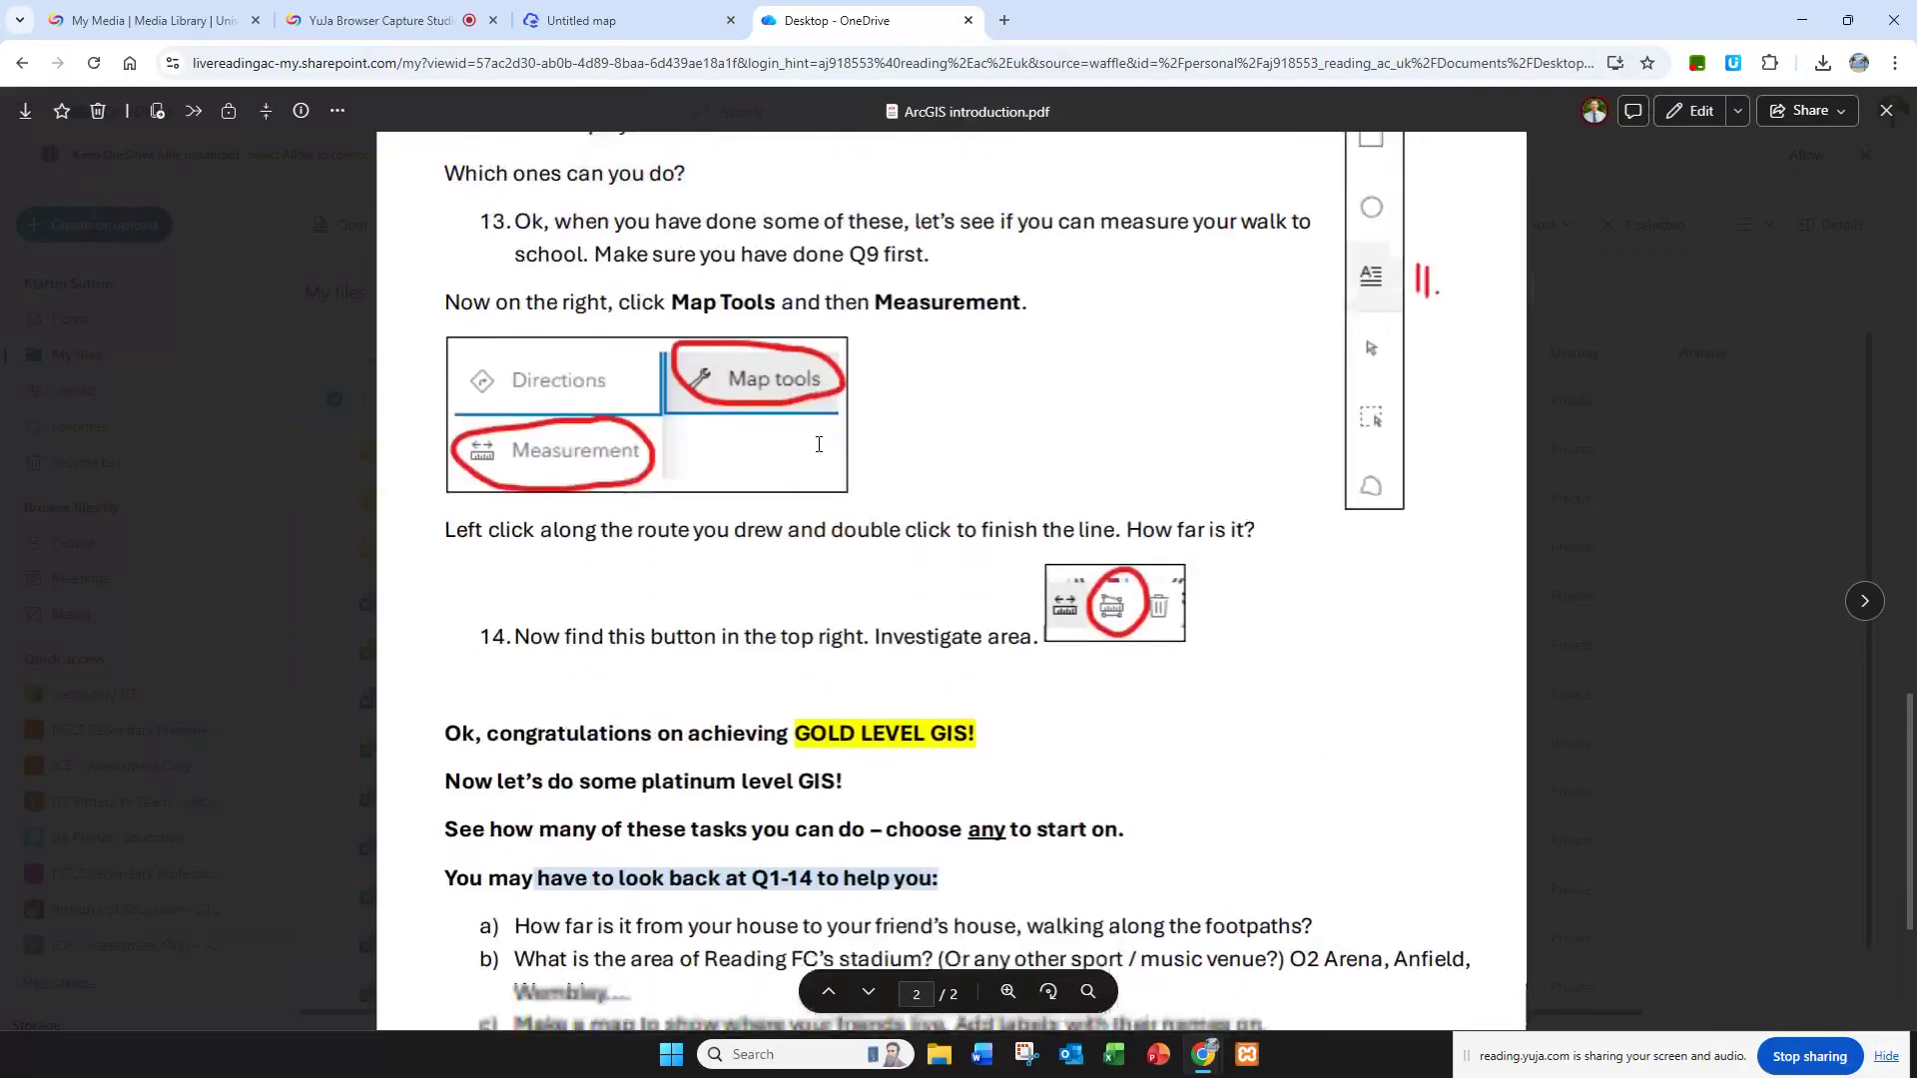
{"action": "left_click", "coordinate": [540, 591]}
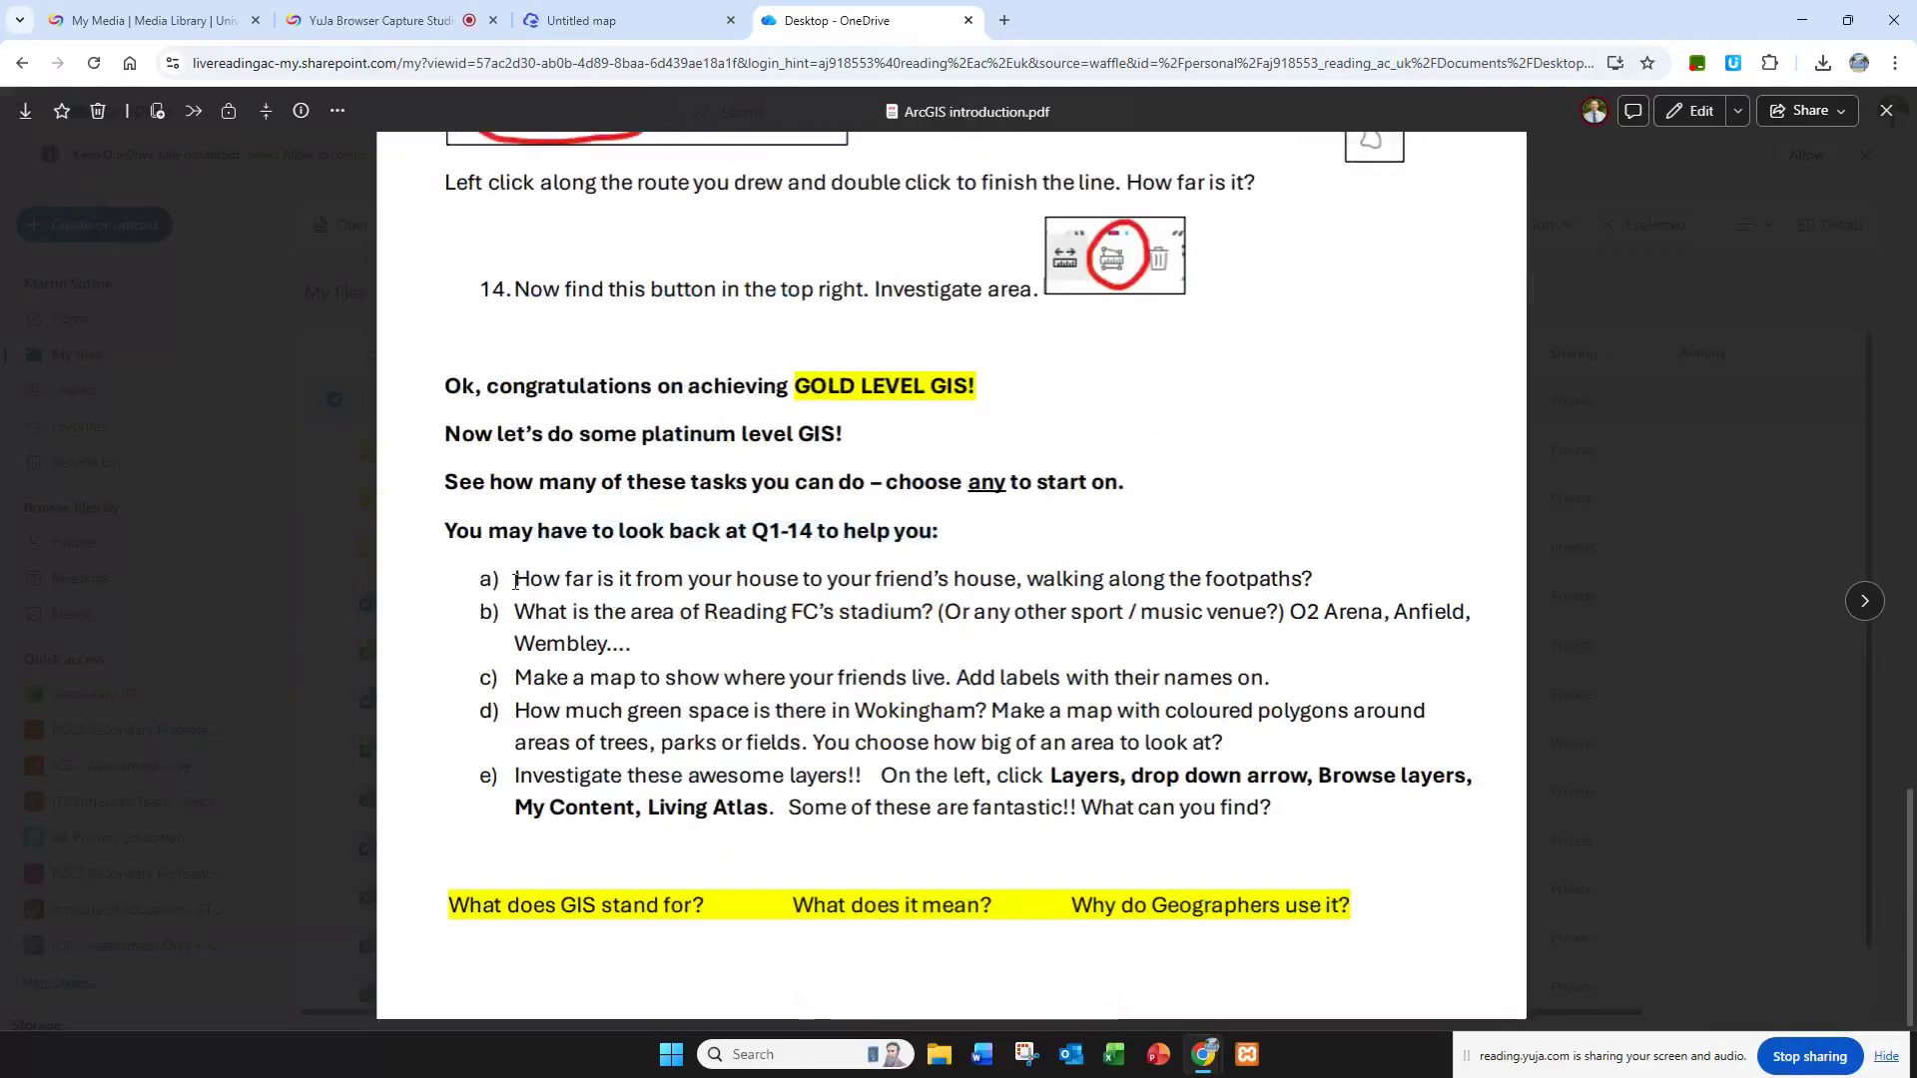
Step: Read platinum tasks a to e, covering footpath distance, stadium area, a friends map, green space in Wokingham and Living Atlas layers
{"action": "left_click_drag", "start_coordinate": [516, 582], "coordinate": [1316, 589]}
{"action": "left_click", "coordinate": [525, 625]}
{"action": "left_click_drag", "start_coordinate": [517, 608], "coordinate": [1390, 614]}
{"action": "left_click", "coordinate": [1415, 605]}
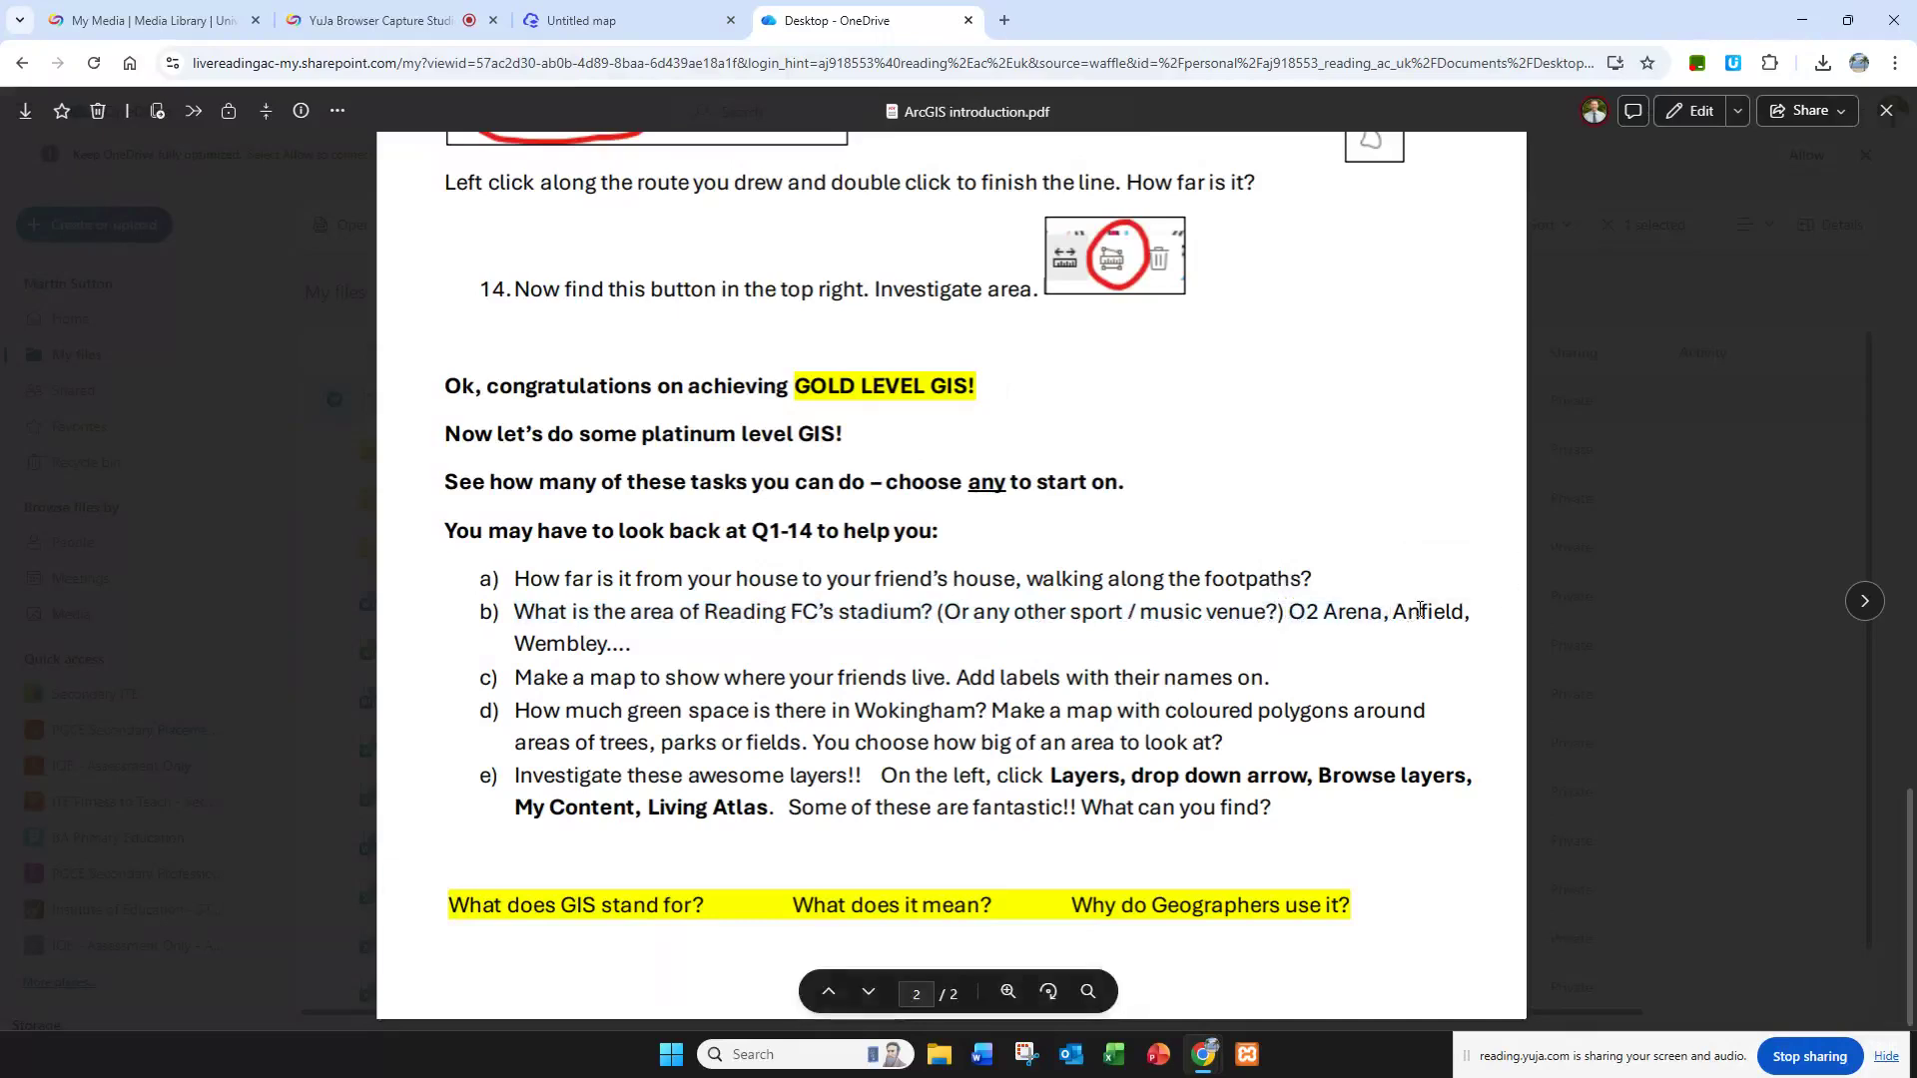
{"action": "double_click", "coordinate": [1419, 610]}
{"action": "double_click", "coordinate": [555, 646]}
{"action": "left_click", "coordinate": [575, 675]}
{"action": "left_click_drag", "start_coordinate": [514, 677], "coordinate": [1274, 679]}
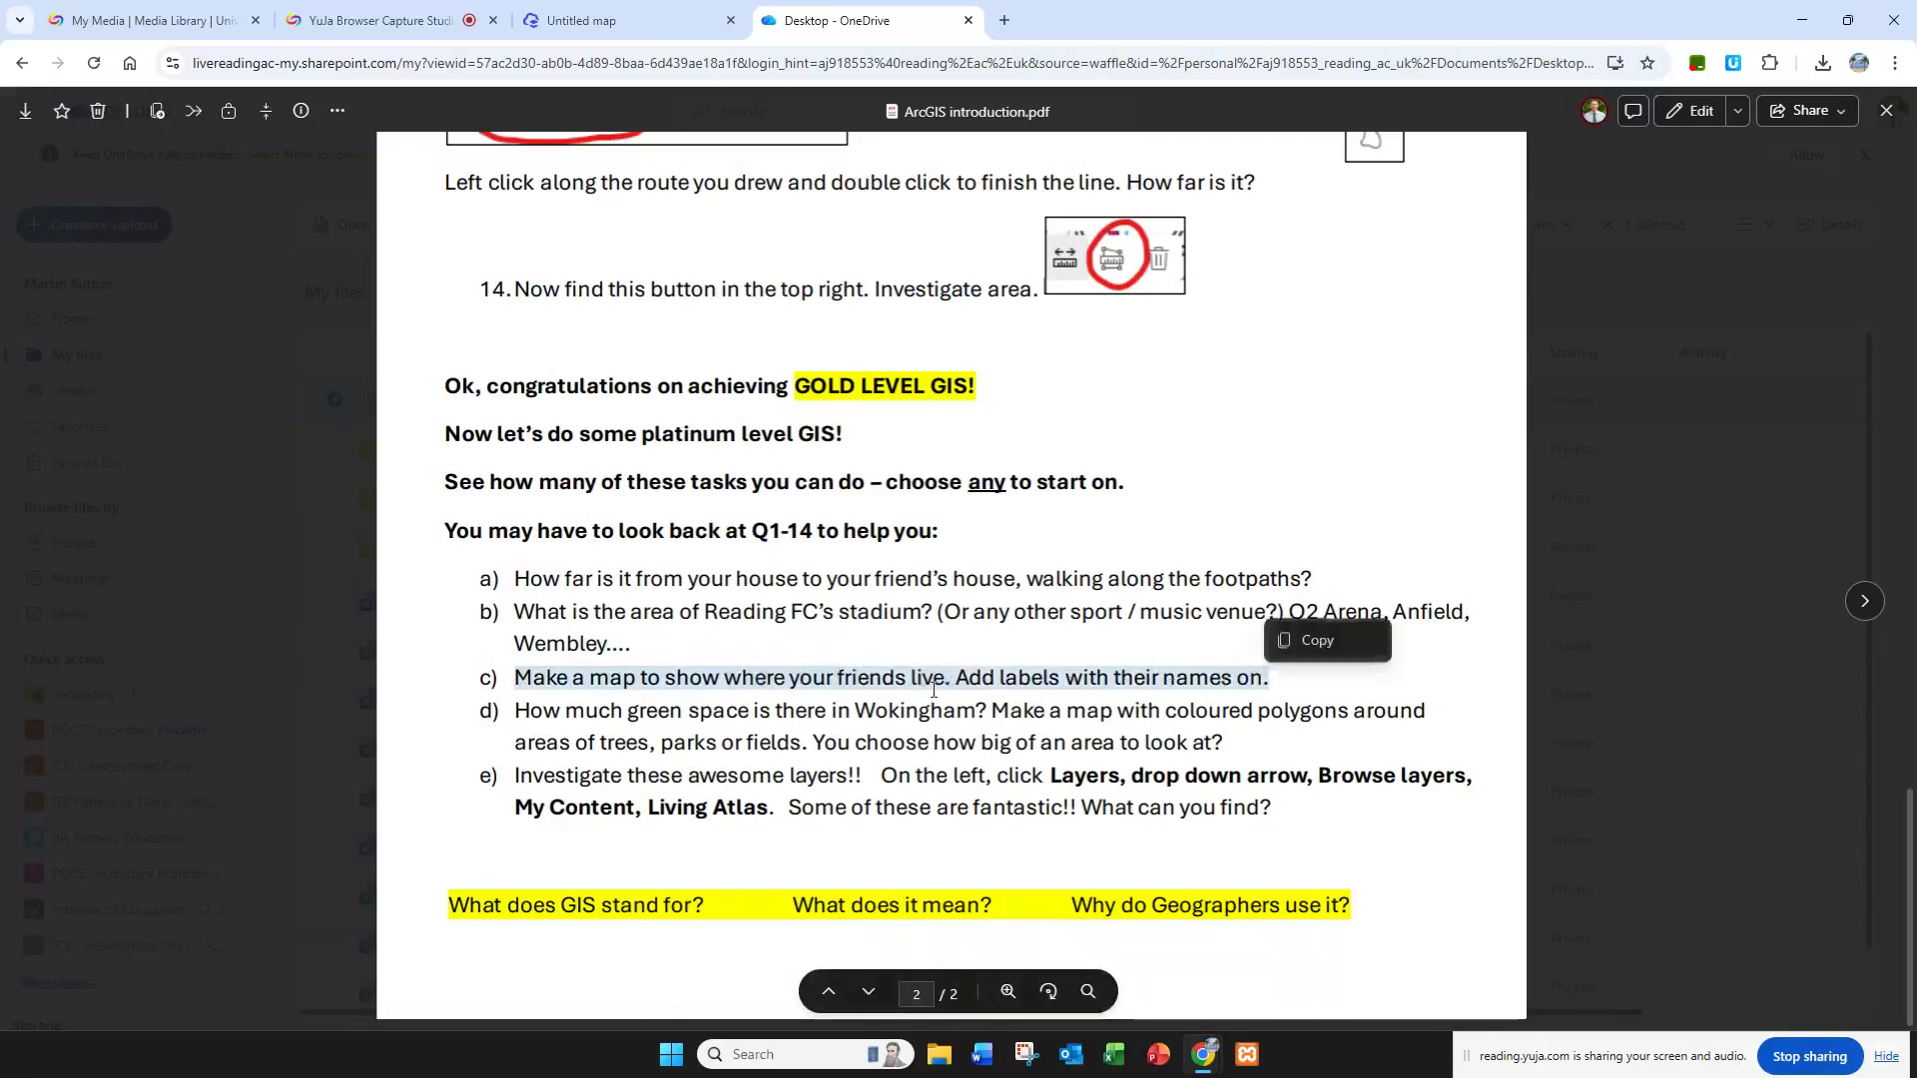
{"action": "left_click", "coordinate": [560, 735]}
{"action": "left_click_drag", "start_coordinate": [521, 713], "coordinate": [1224, 755]}
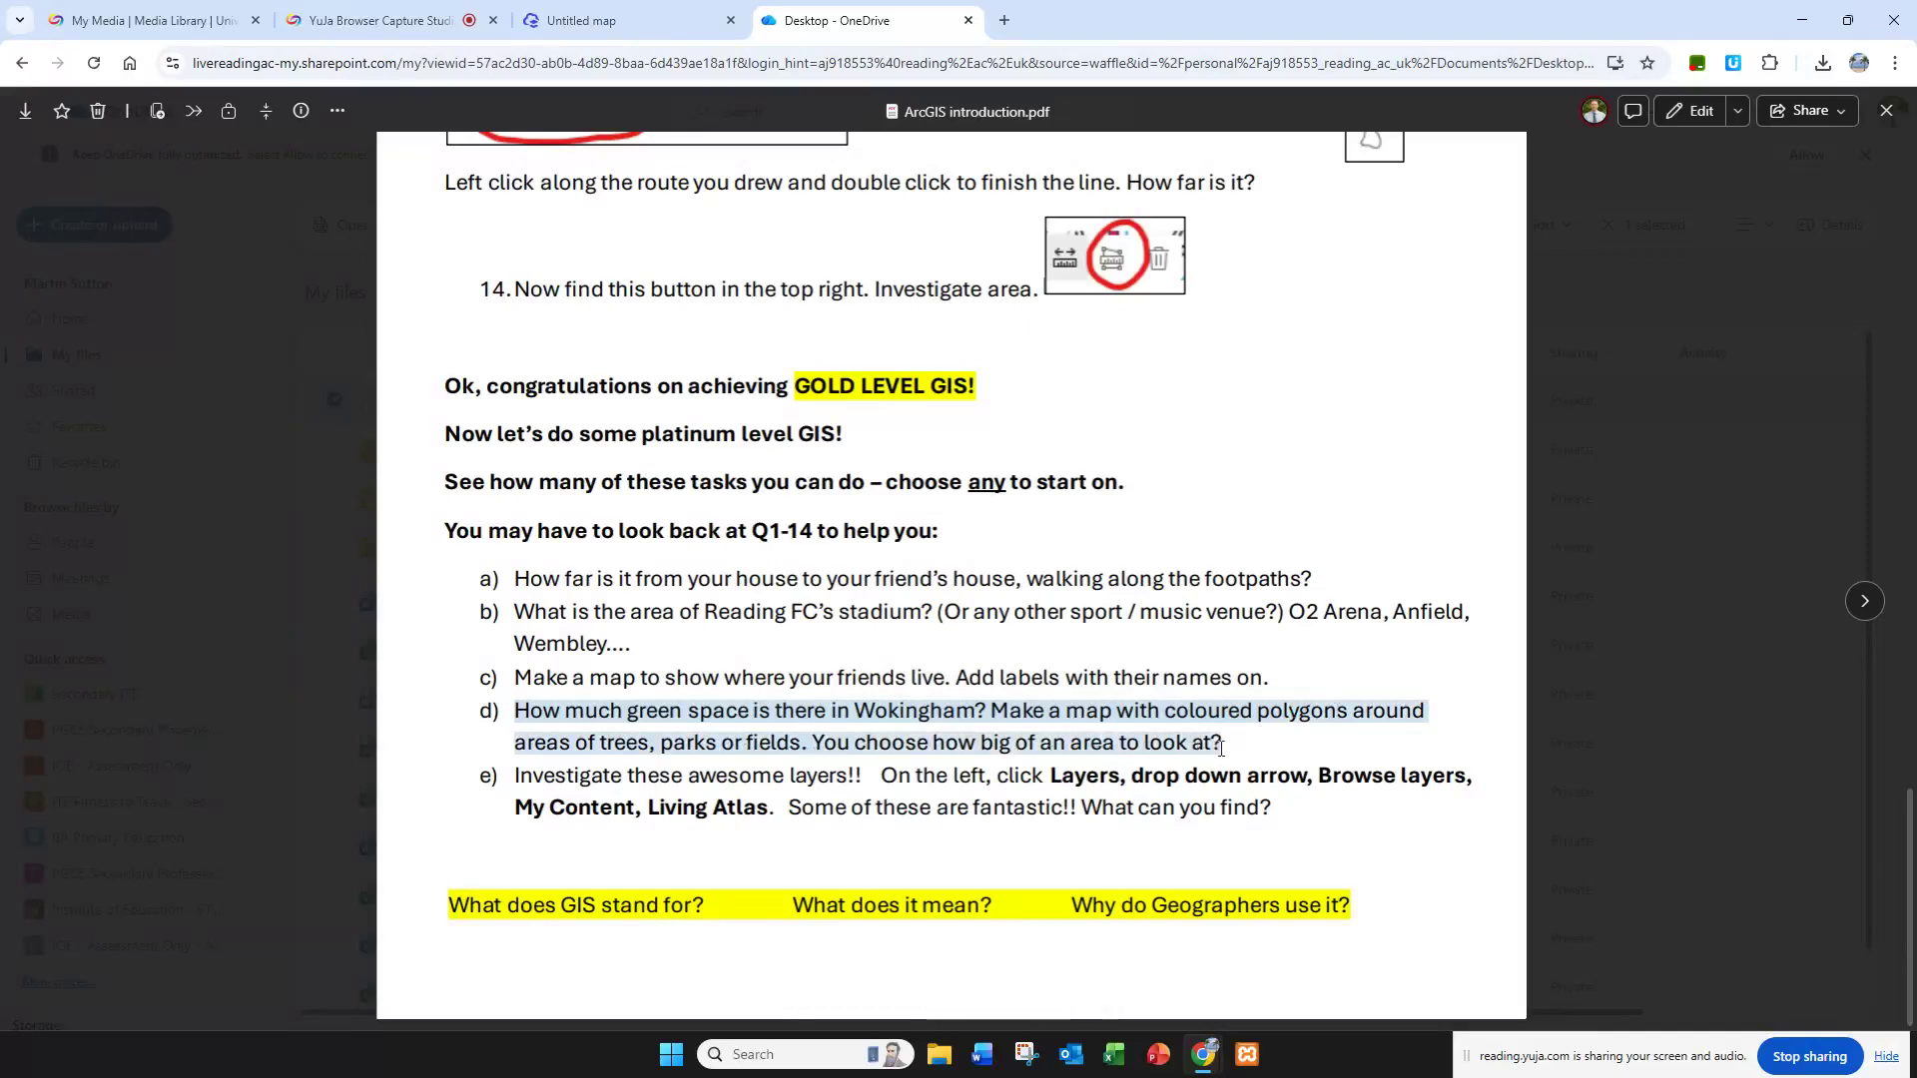
{"action": "left_click", "coordinate": [647, 761]}
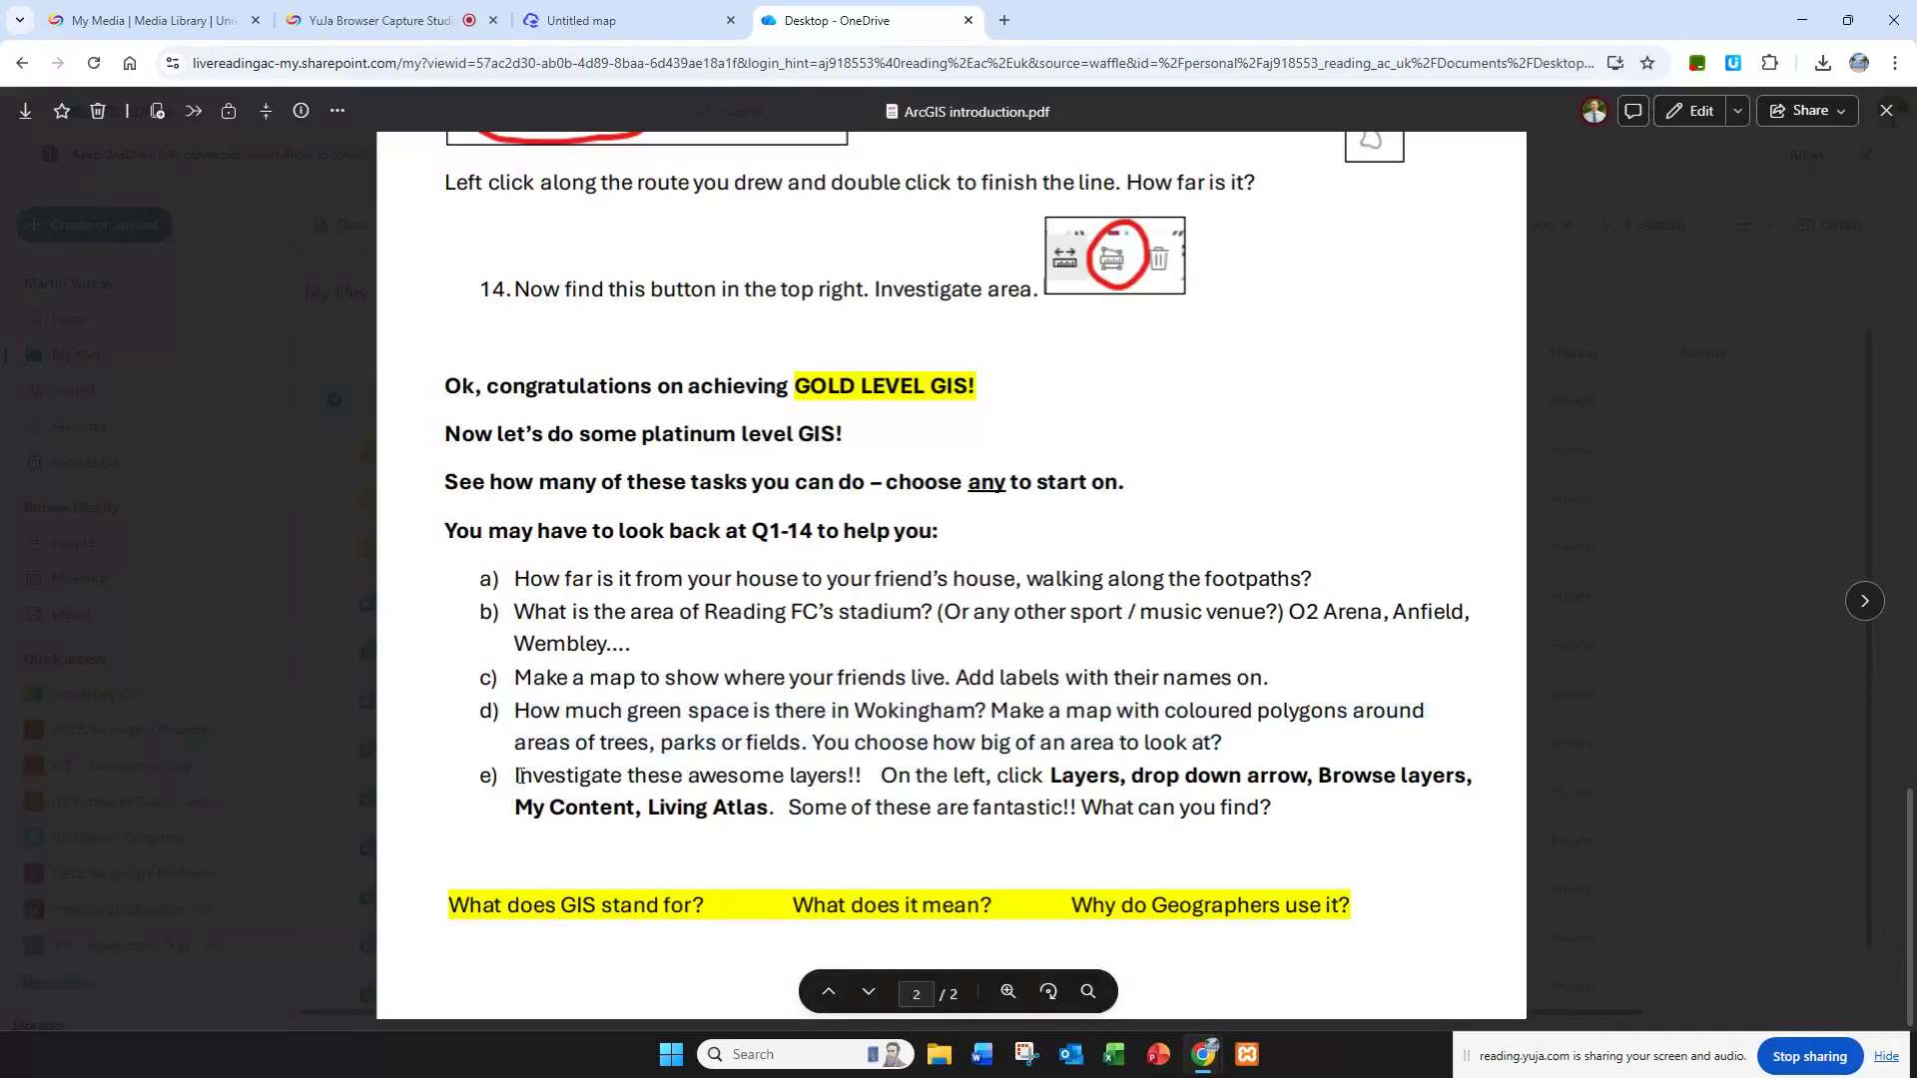
{"action": "left_click_drag", "start_coordinate": [517, 776], "coordinate": [867, 784]}
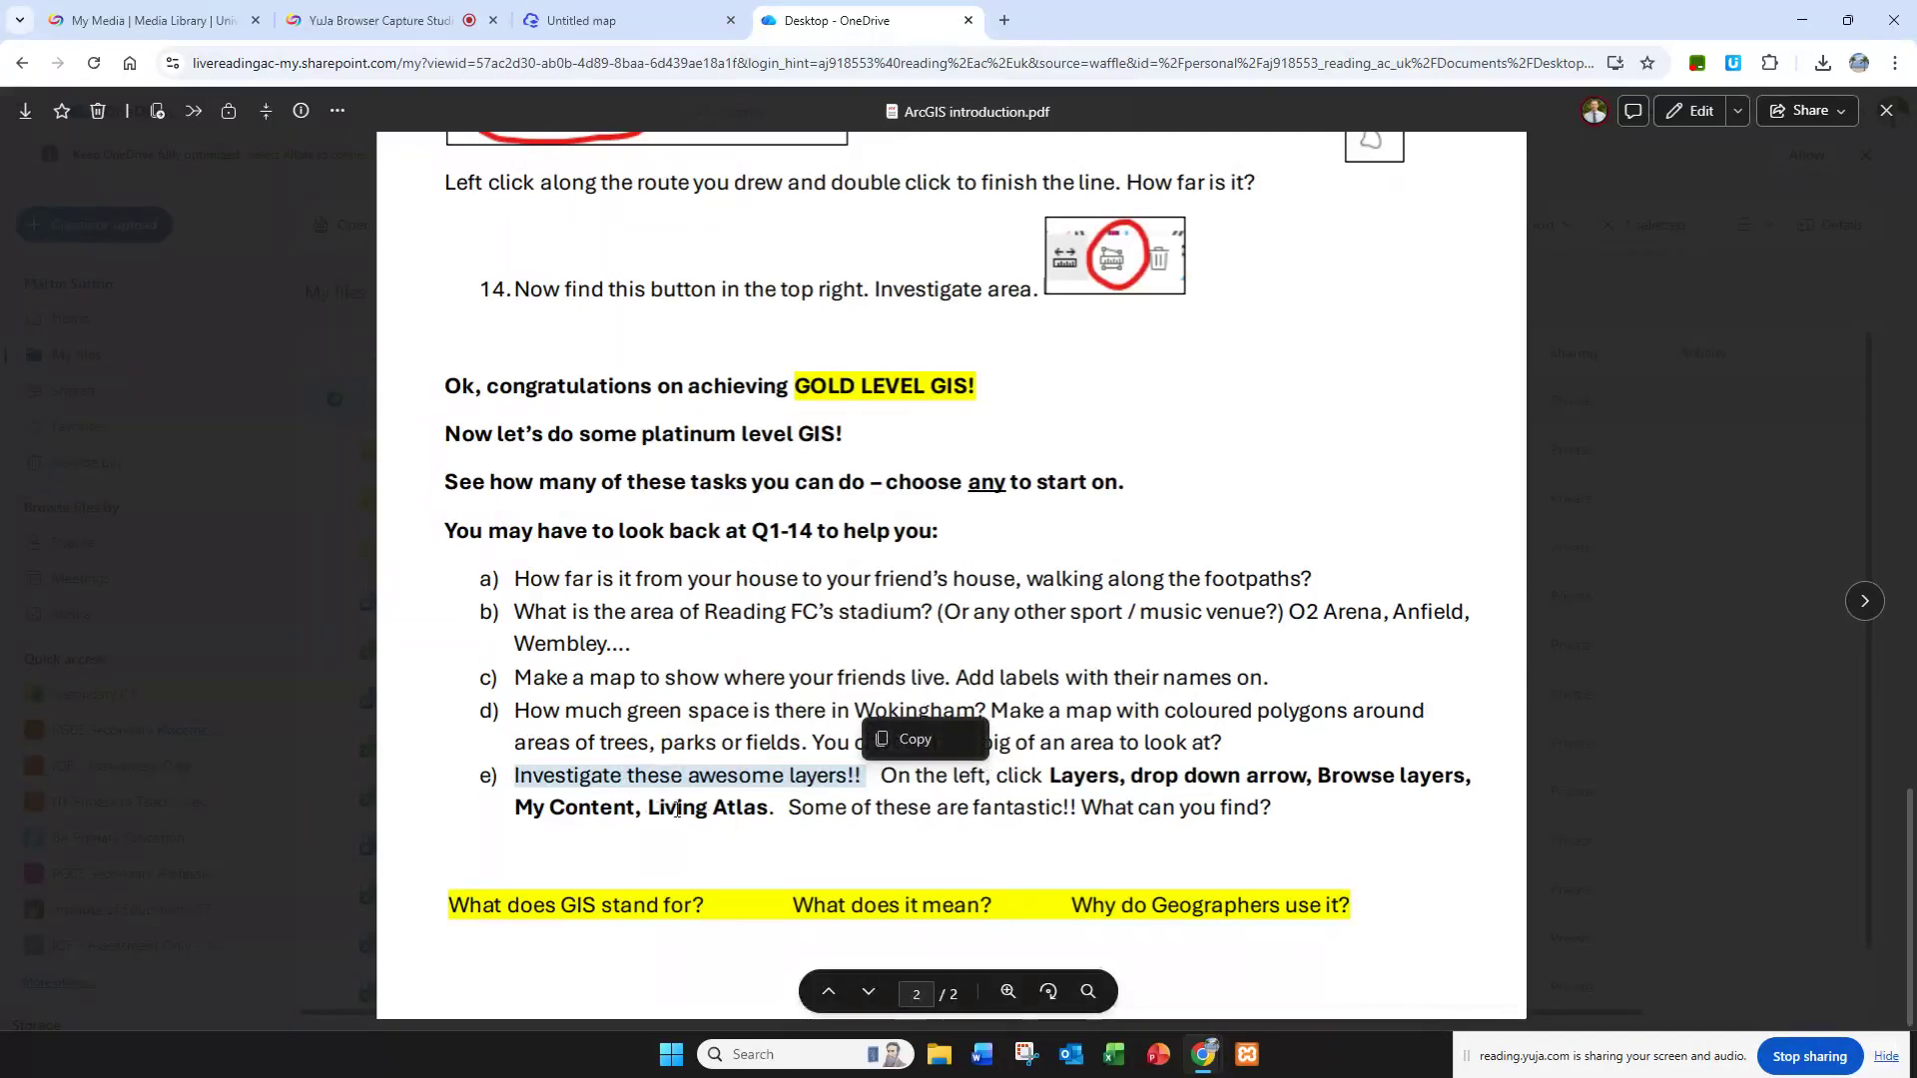
Step: Return to the map and browse for layers to add, with Living Atlas as the source, following worksheet task e
{"action": "left_click", "coordinate": [633, 12]}
{"action": "left_click", "coordinate": [56, 220]}
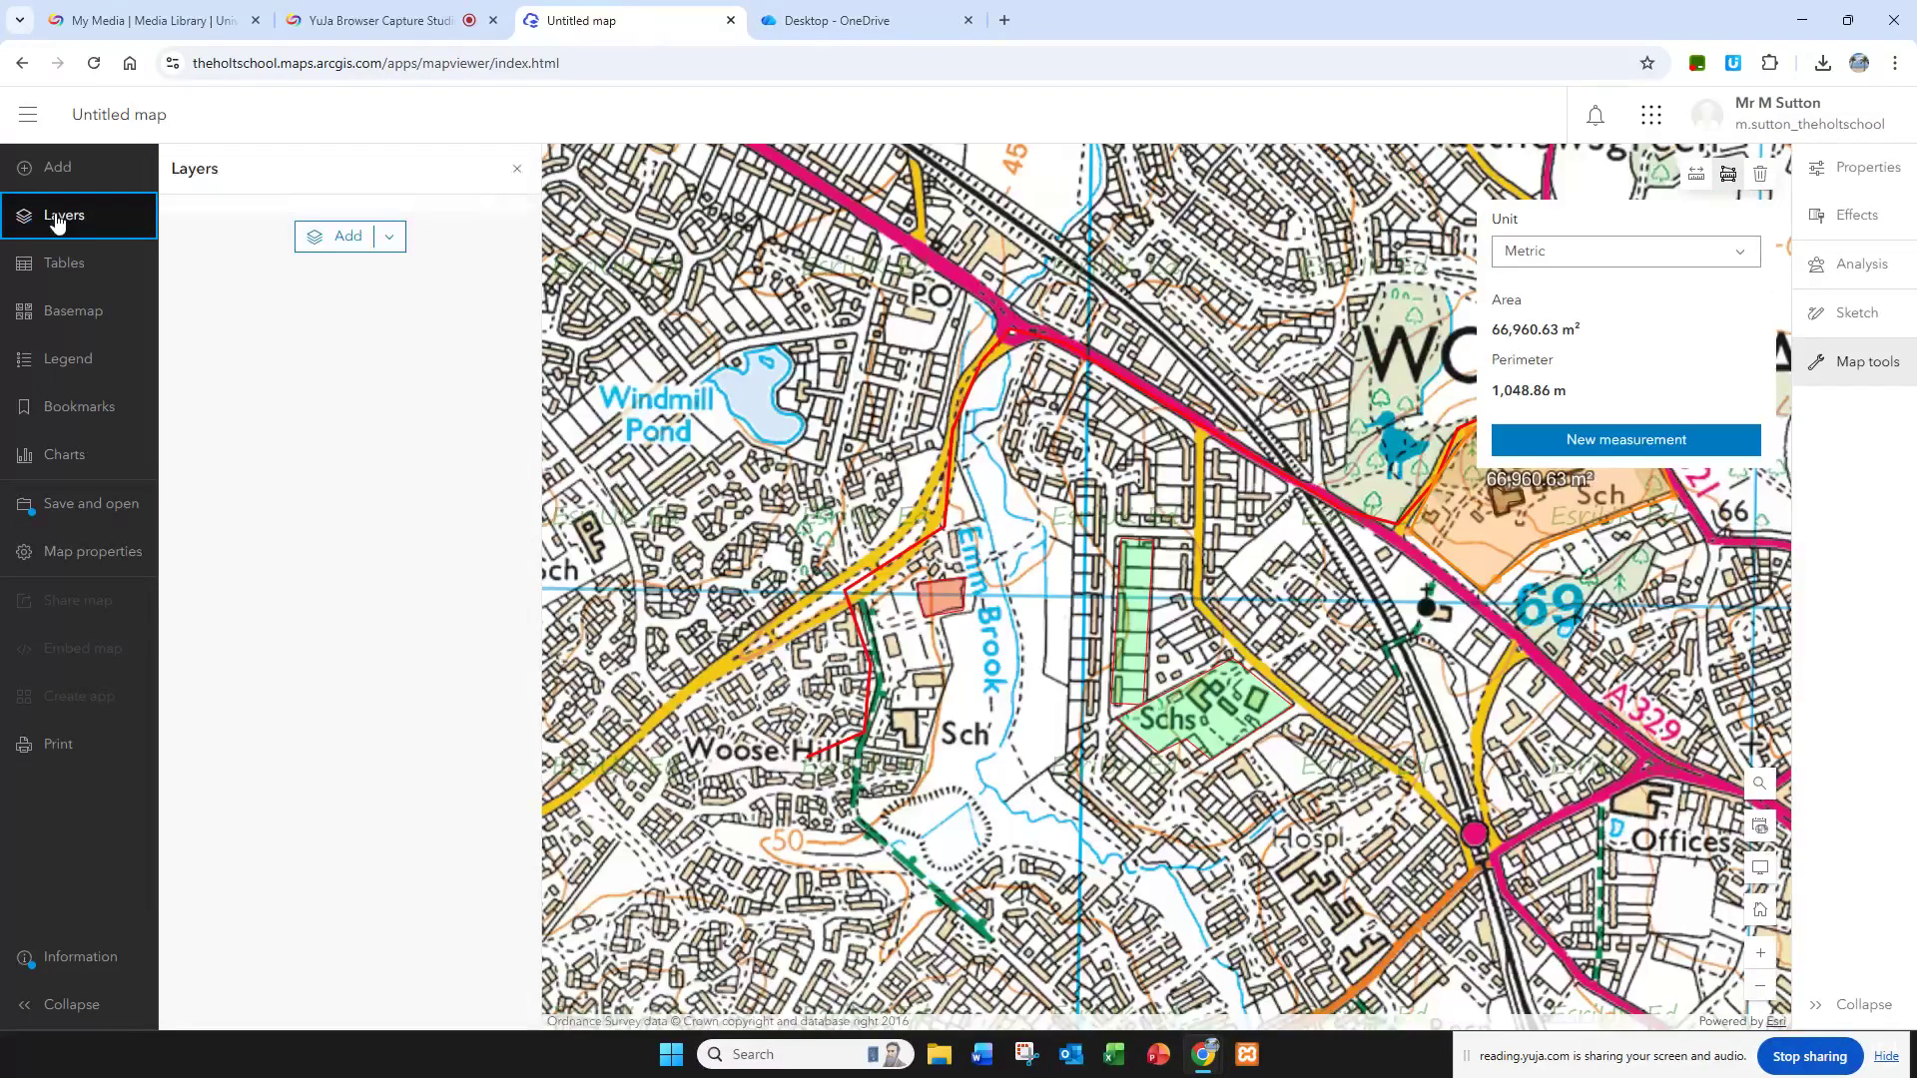
{"action": "left_click", "coordinate": [837, 20]}
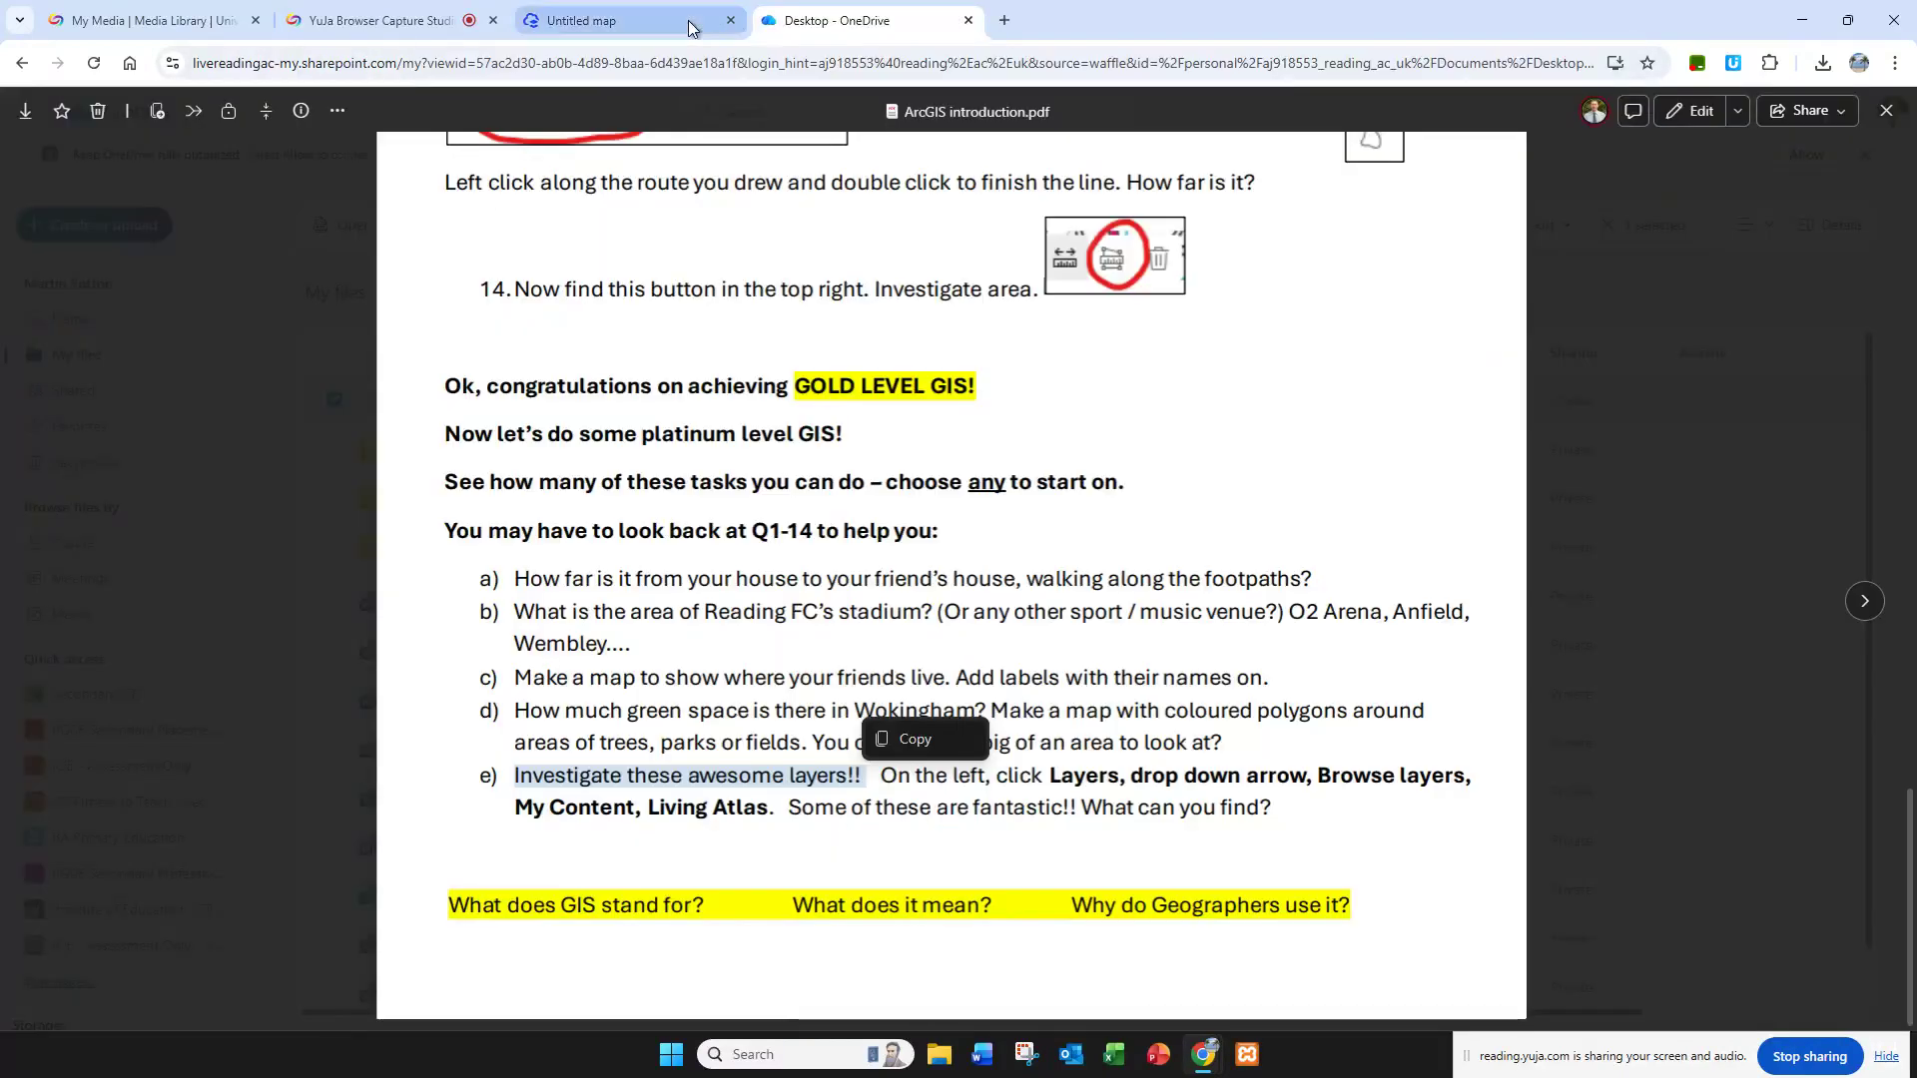
{"action": "left_click", "coordinate": [687, 20]}
{"action": "left_click", "coordinate": [387, 259]}
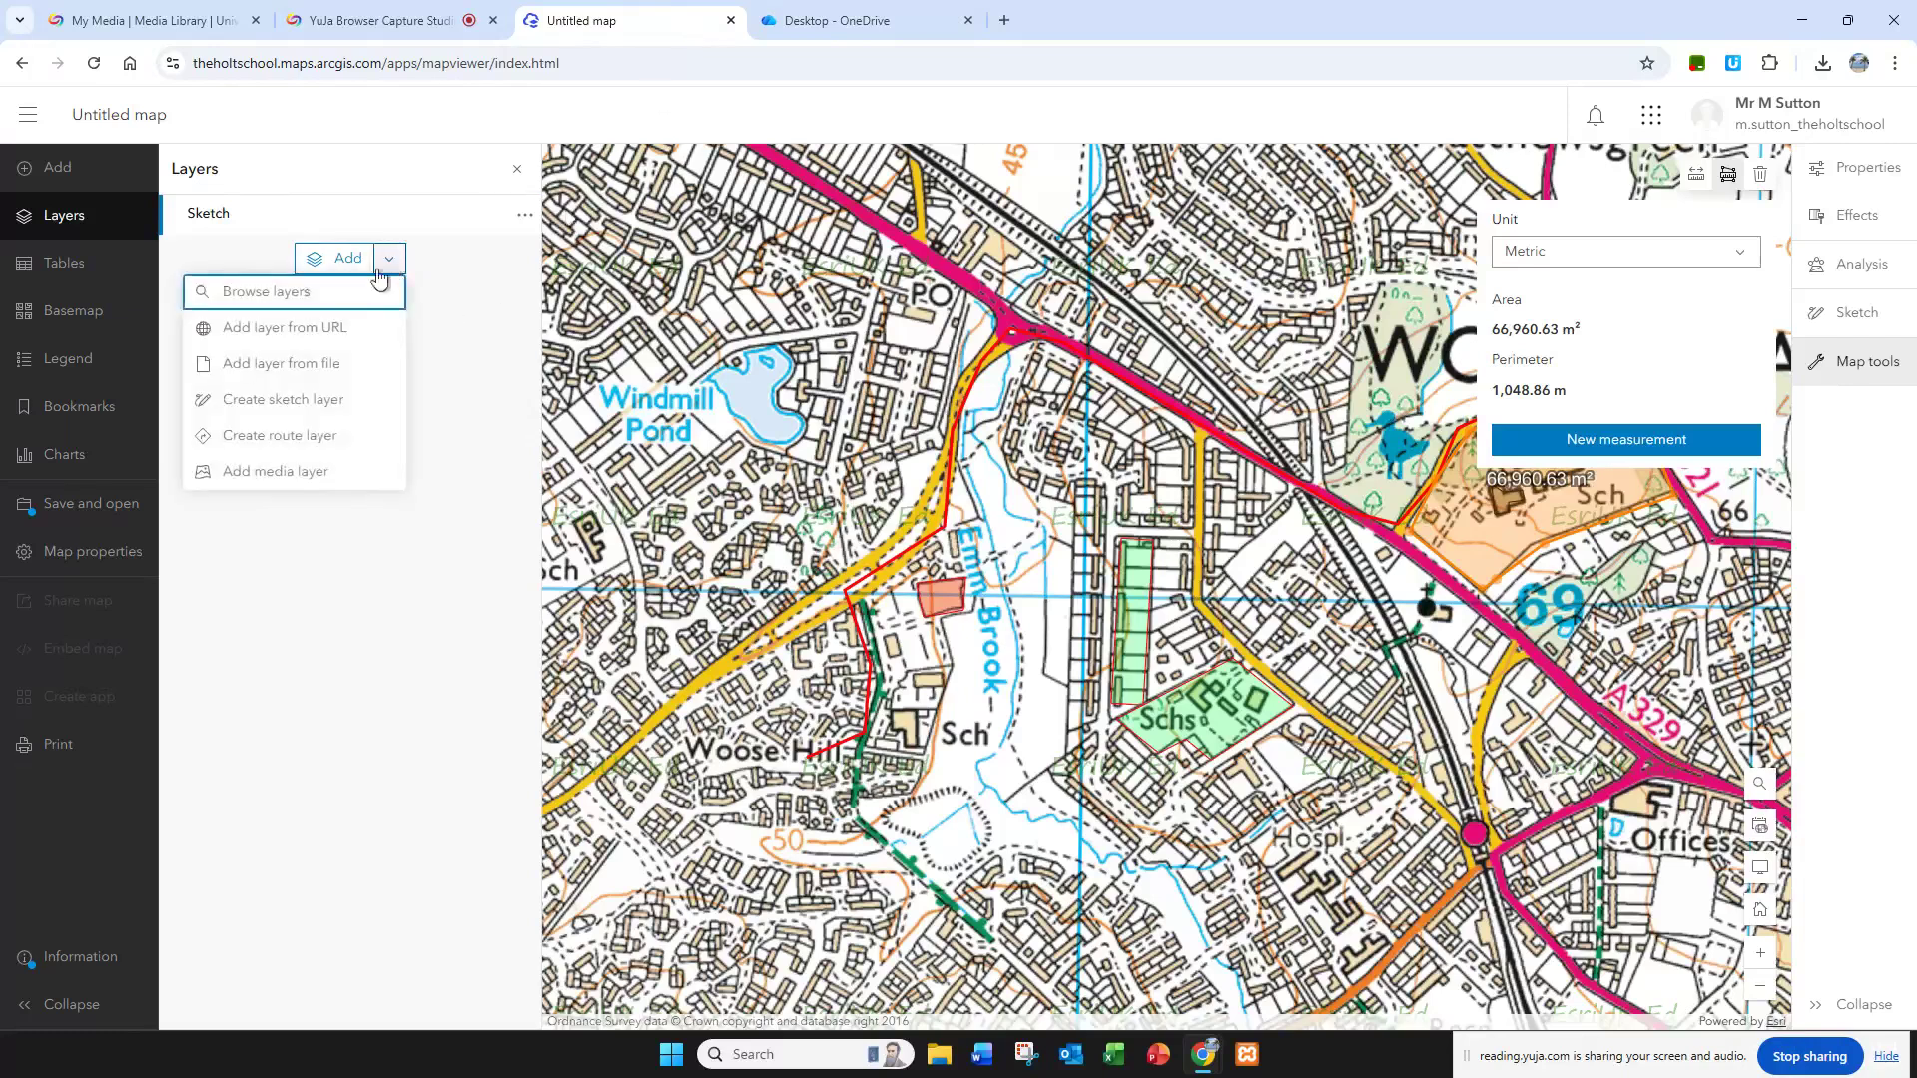
{"action": "left_click", "coordinate": [252, 294]}
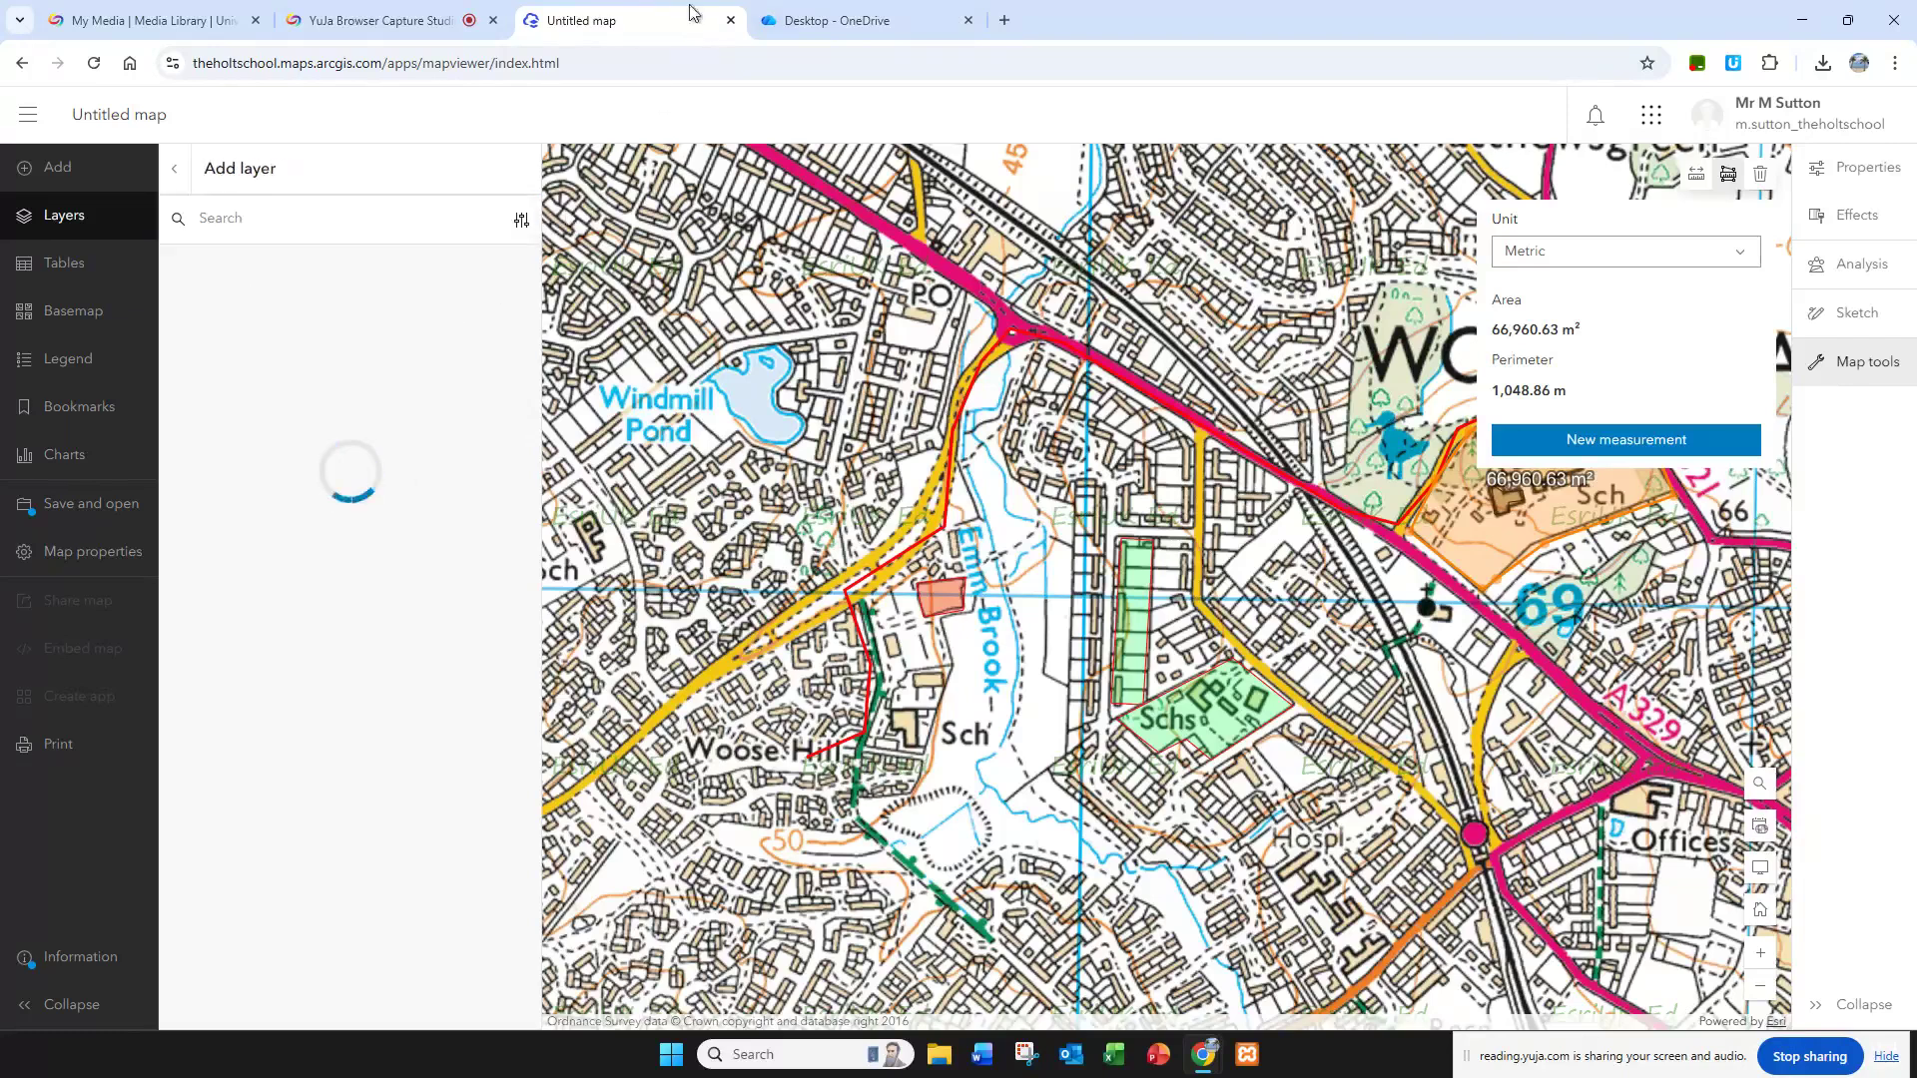
{"action": "left_click", "coordinate": [758, 20]}
{"action": "left_click", "coordinate": [672, 20]}
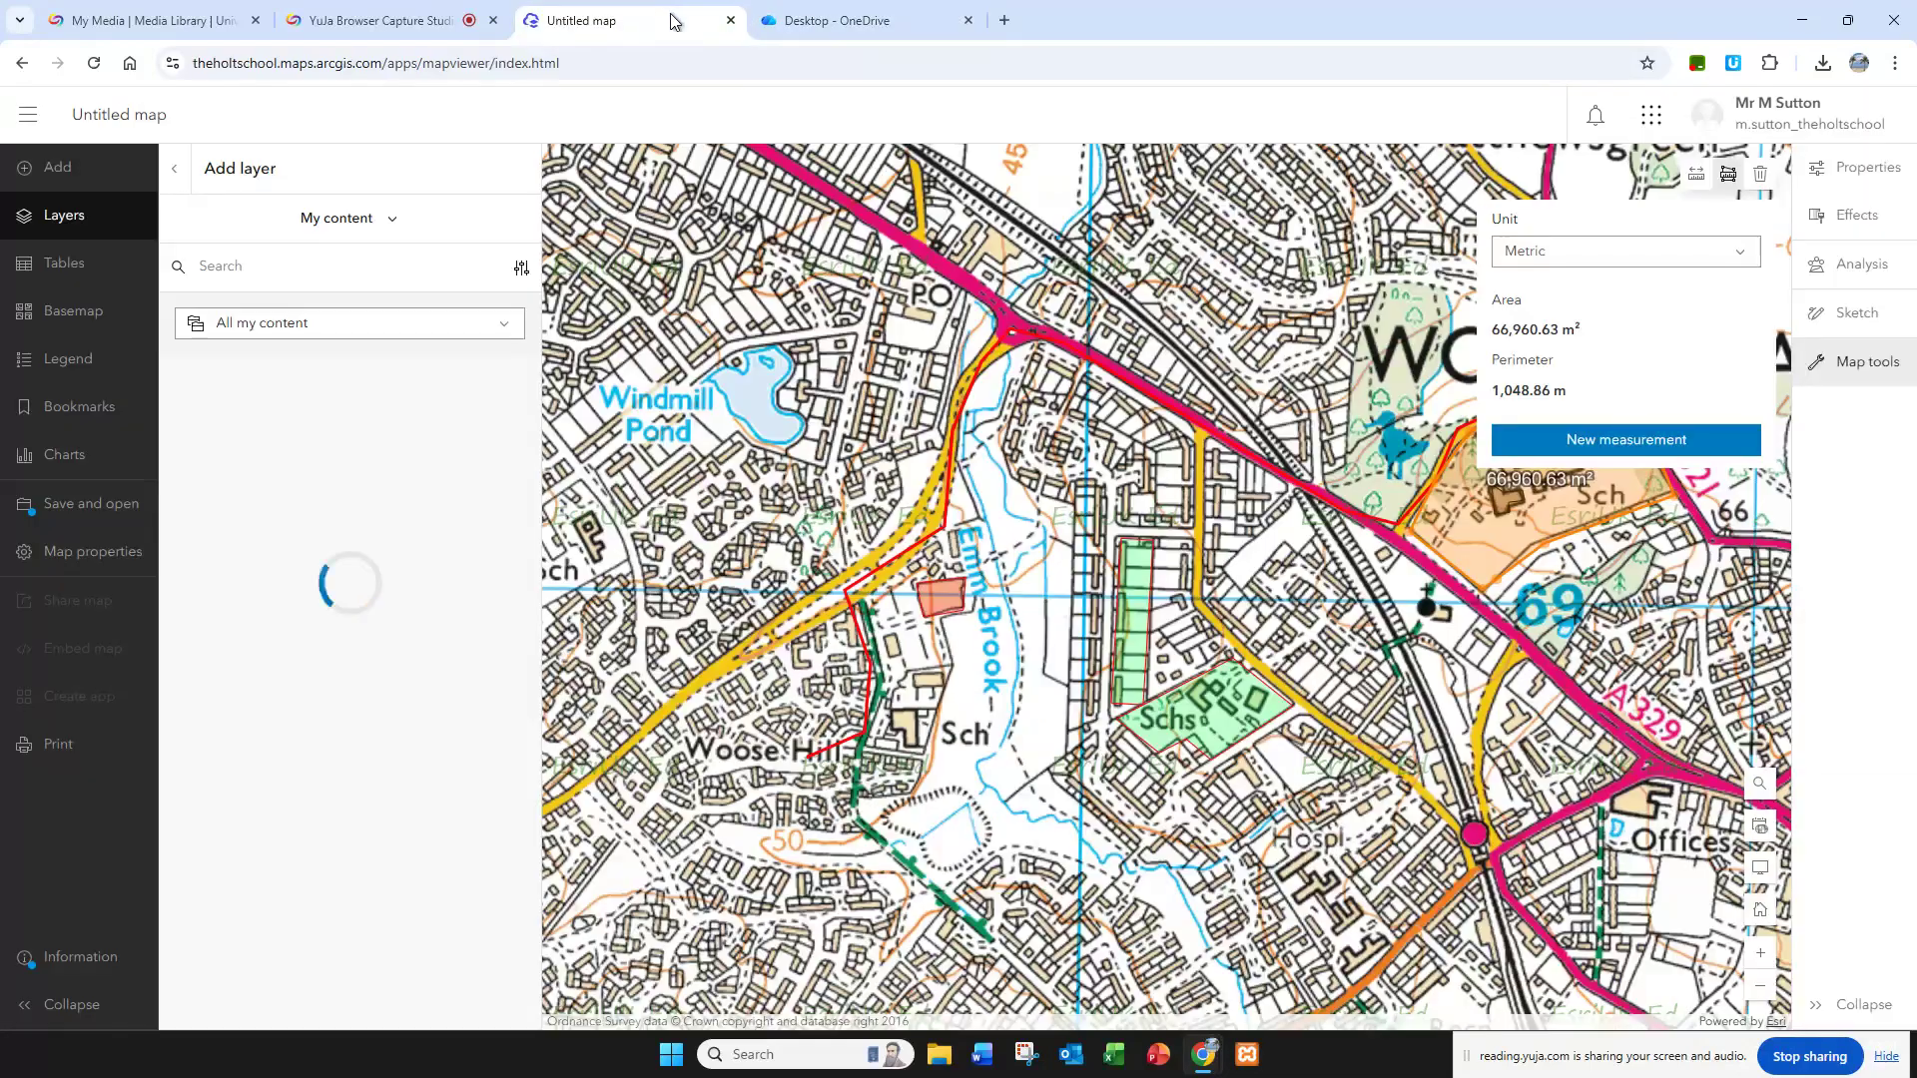
{"action": "left_click", "coordinate": [365, 228]}
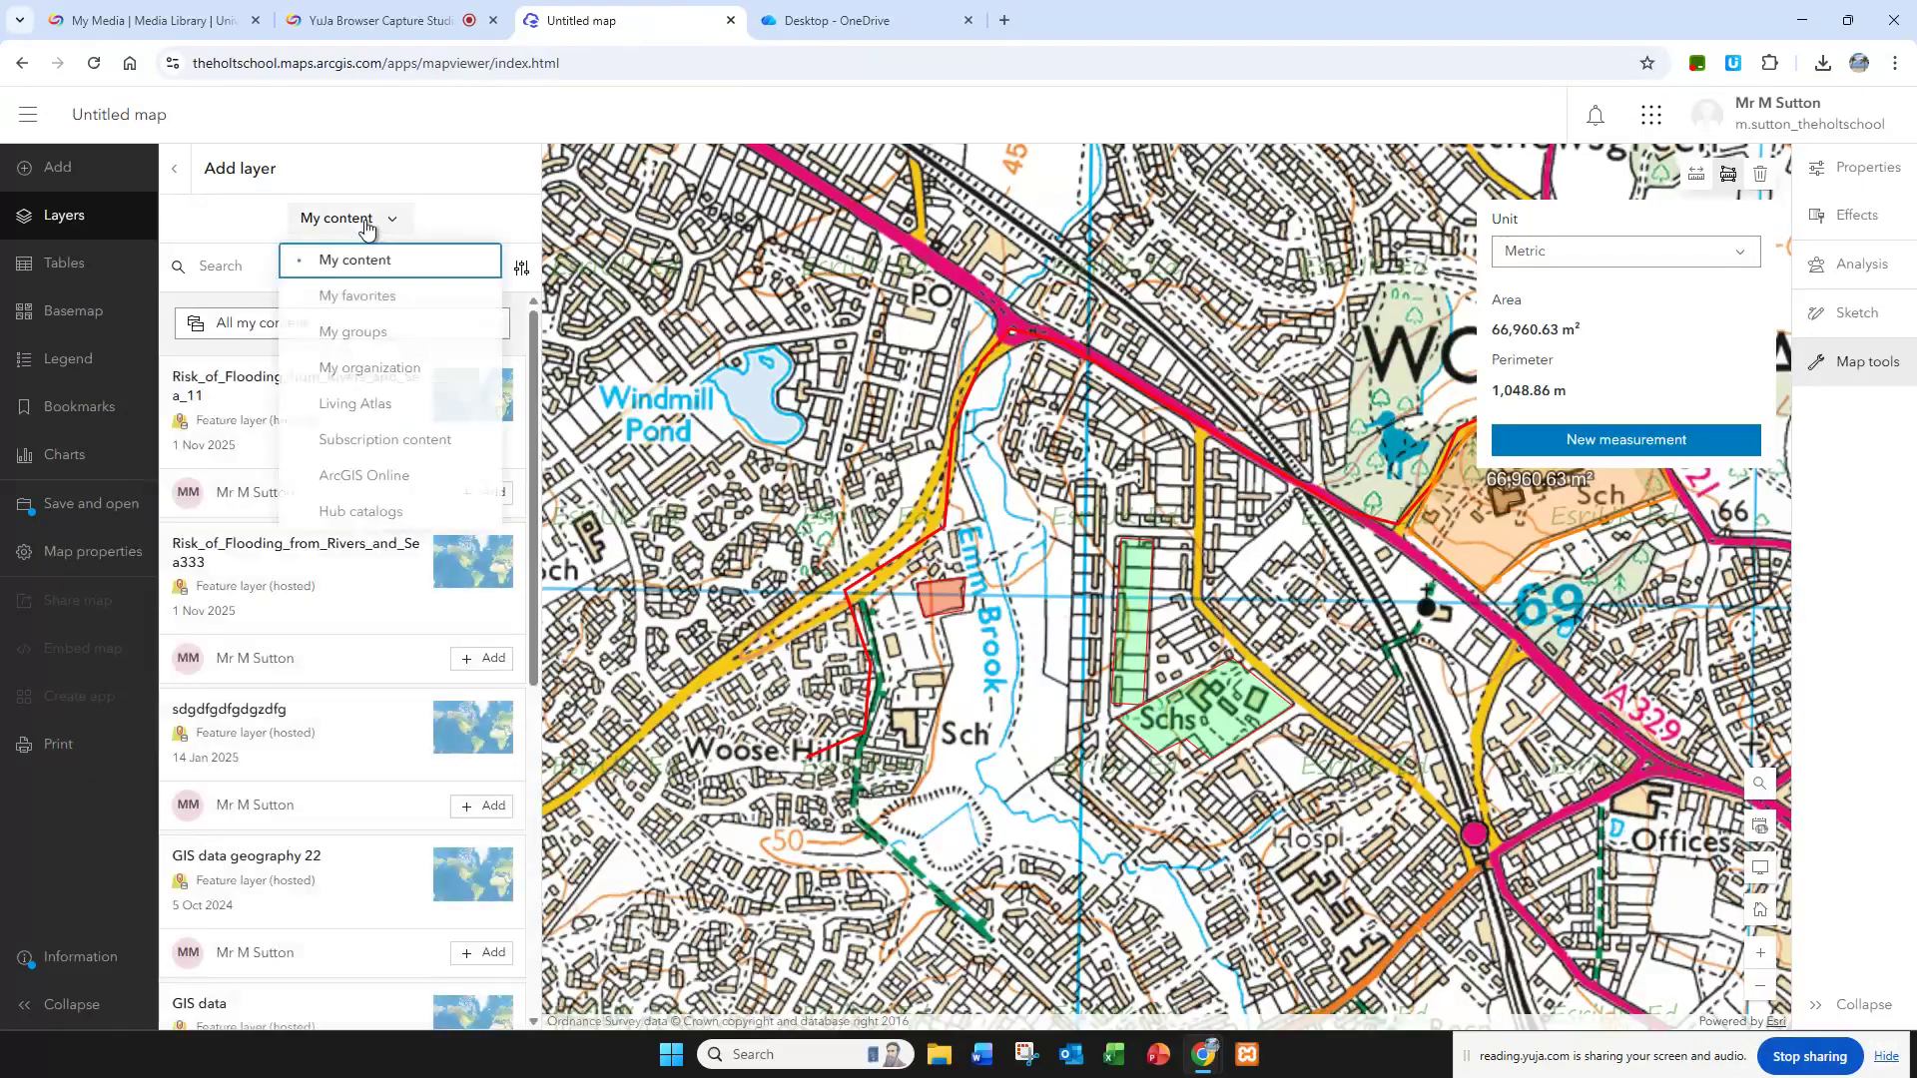
{"action": "left_click", "coordinate": [376, 407]}
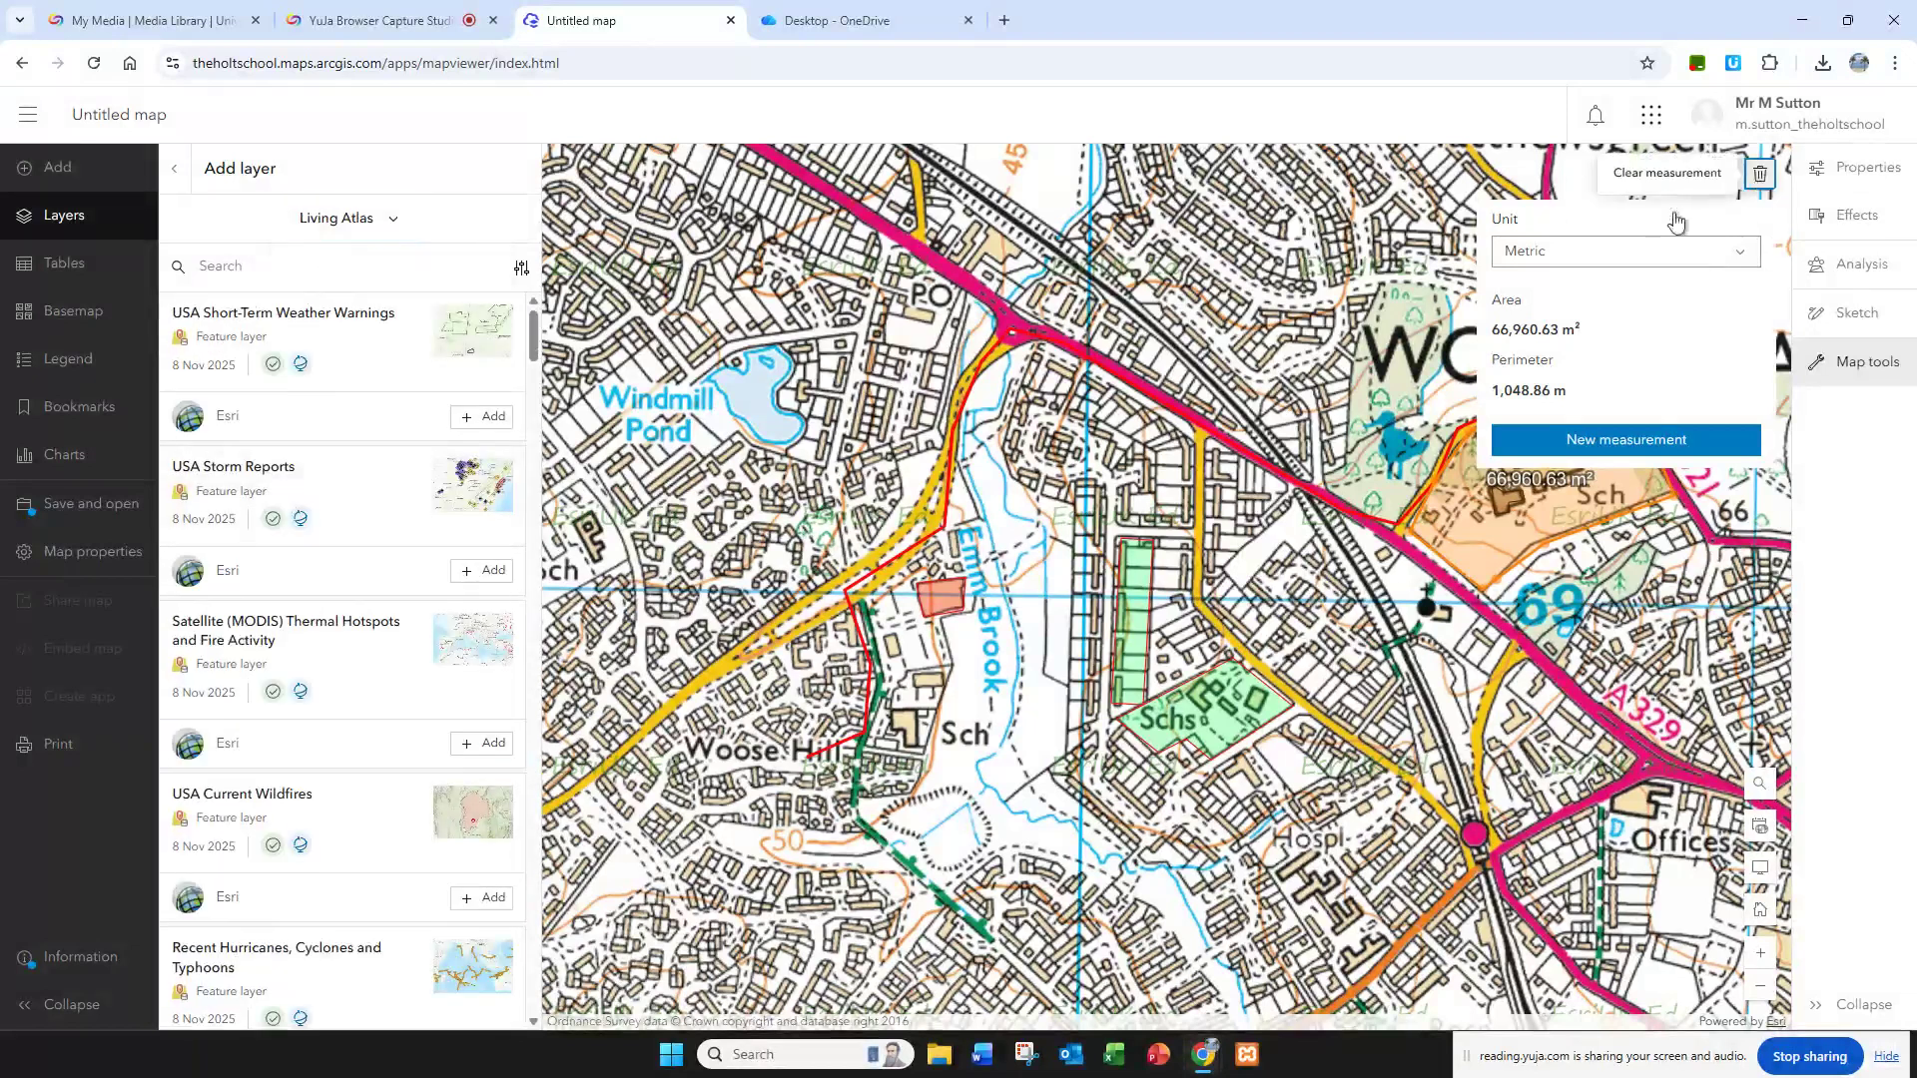
Step: Clear the area measurement and add the OpenAQ Recent Conditions in Air Quality layer from Living Atlas to the map
{"action": "left_click", "coordinate": [1763, 184]}
{"action": "scroll", "coordinate": [320, 519], "scroll_direction": "down", "scroll_amount": 2}
{"action": "scroll", "coordinate": [329, 532], "scroll_direction": "down", "scroll_amount": 10}
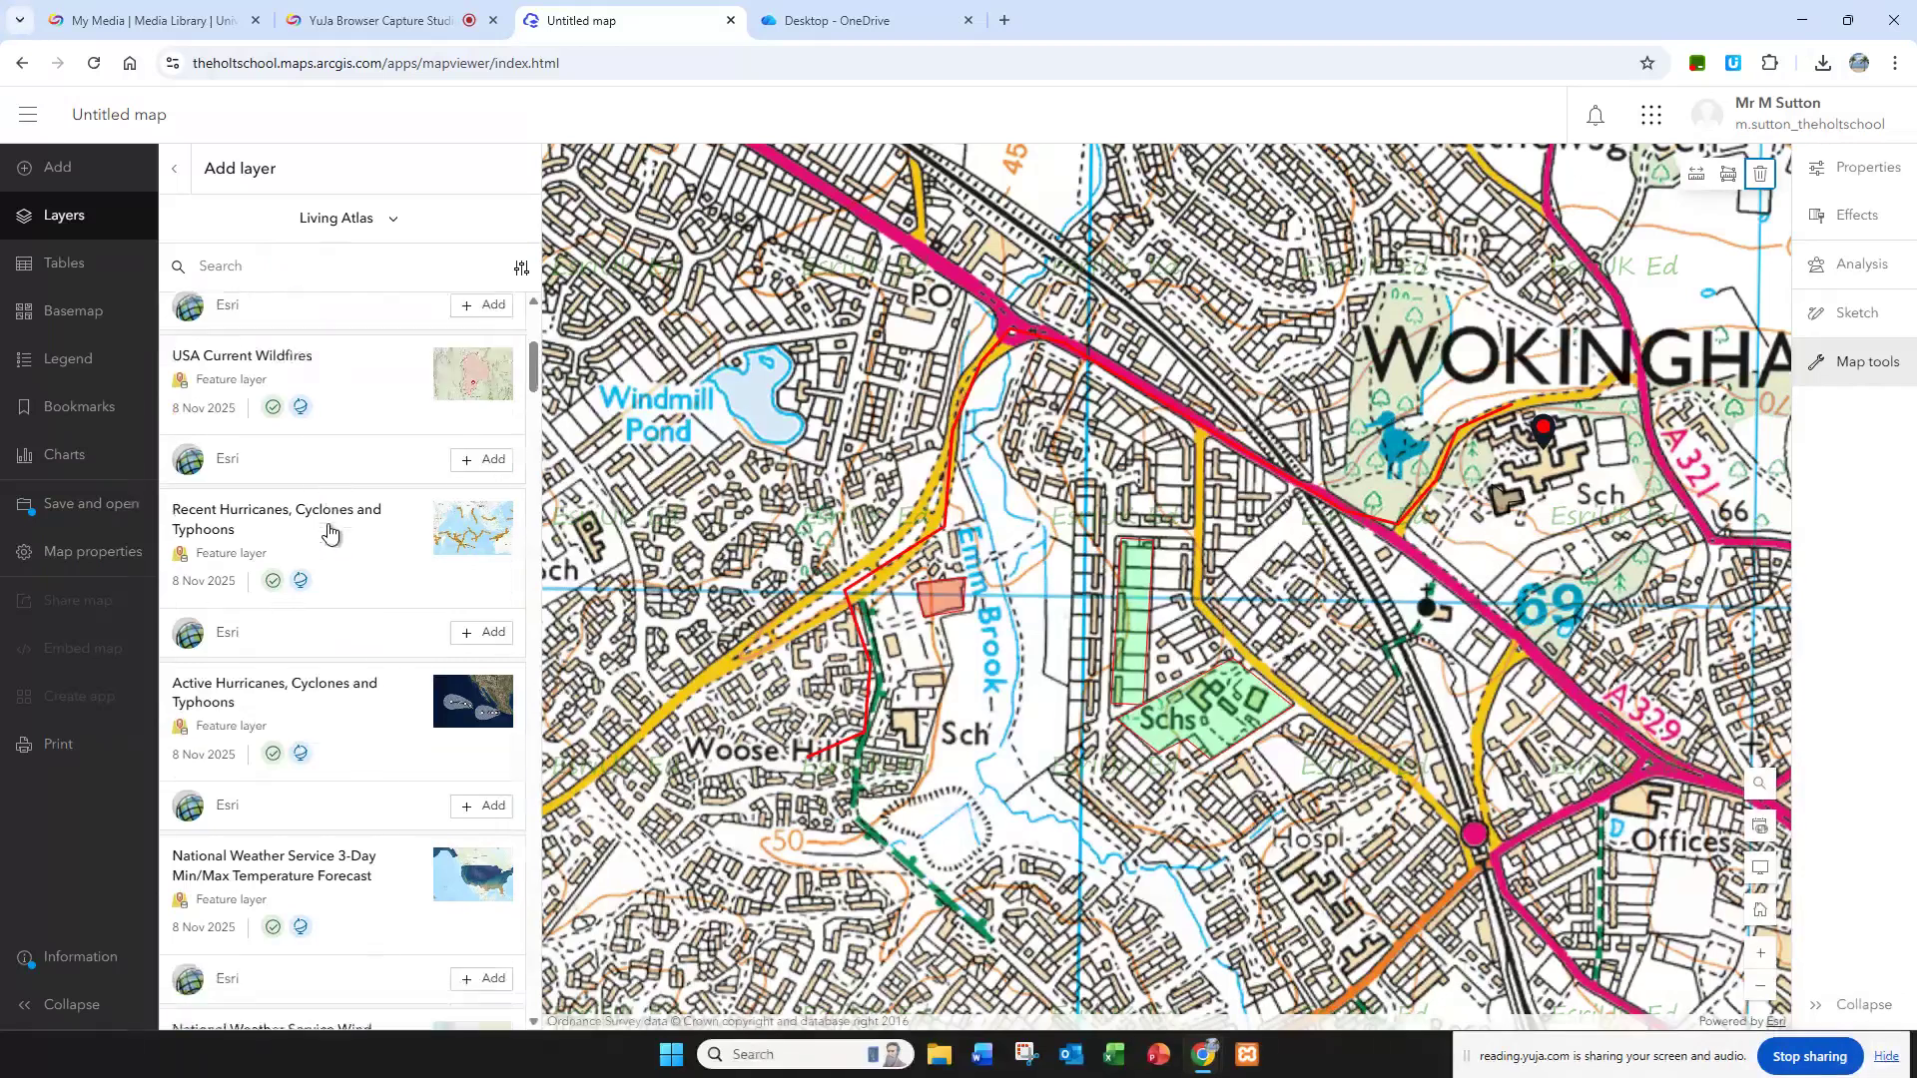
{"action": "scroll", "coordinate": [329, 532], "scroll_direction": "down", "scroll_amount": 10}
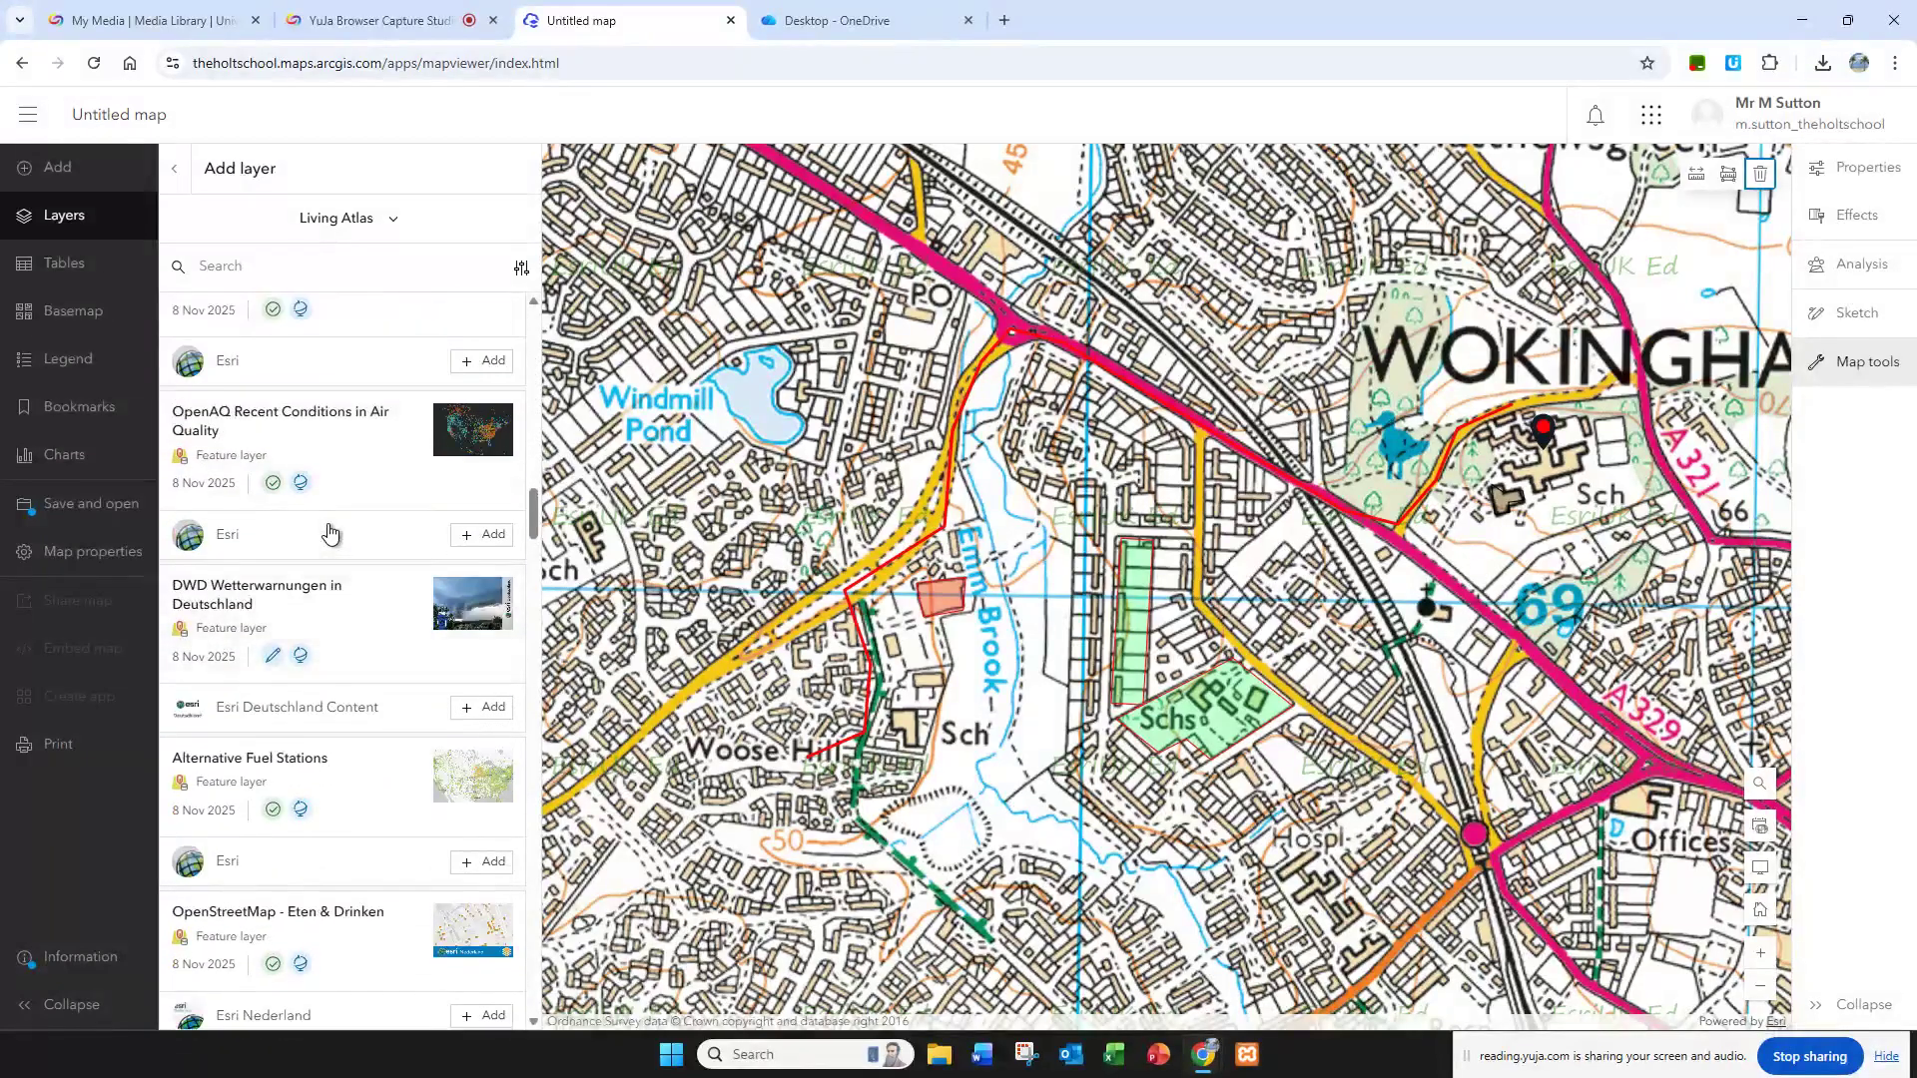
{"action": "scroll", "coordinate": [329, 532], "scroll_direction": "down", "scroll_amount": 5}
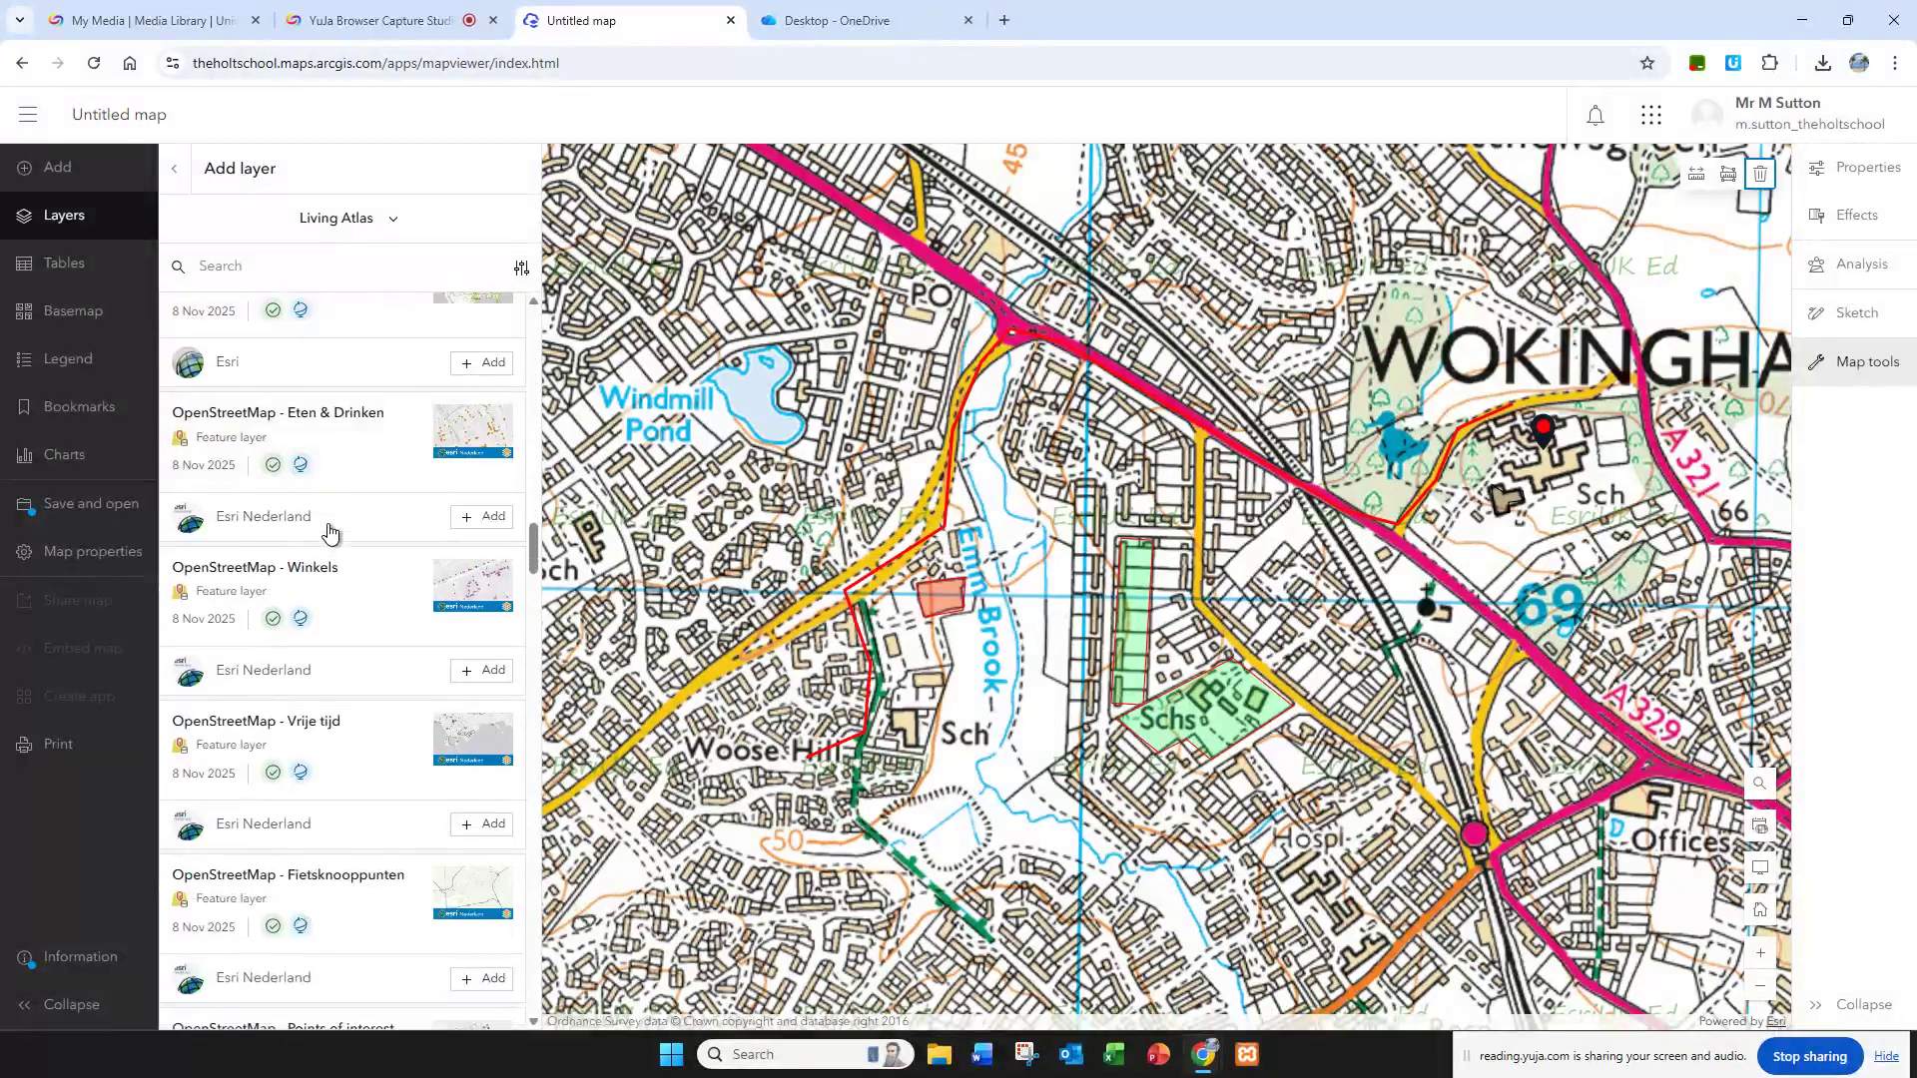
{"action": "scroll", "coordinate": [330, 534], "scroll_direction": "down", "scroll_amount": 5}
{"action": "scroll", "coordinate": [331, 534], "scroll_direction": "up", "scroll_amount": 5}
{"action": "scroll", "coordinate": [331, 532], "scroll_direction": "up", "scroll_amount": 5}
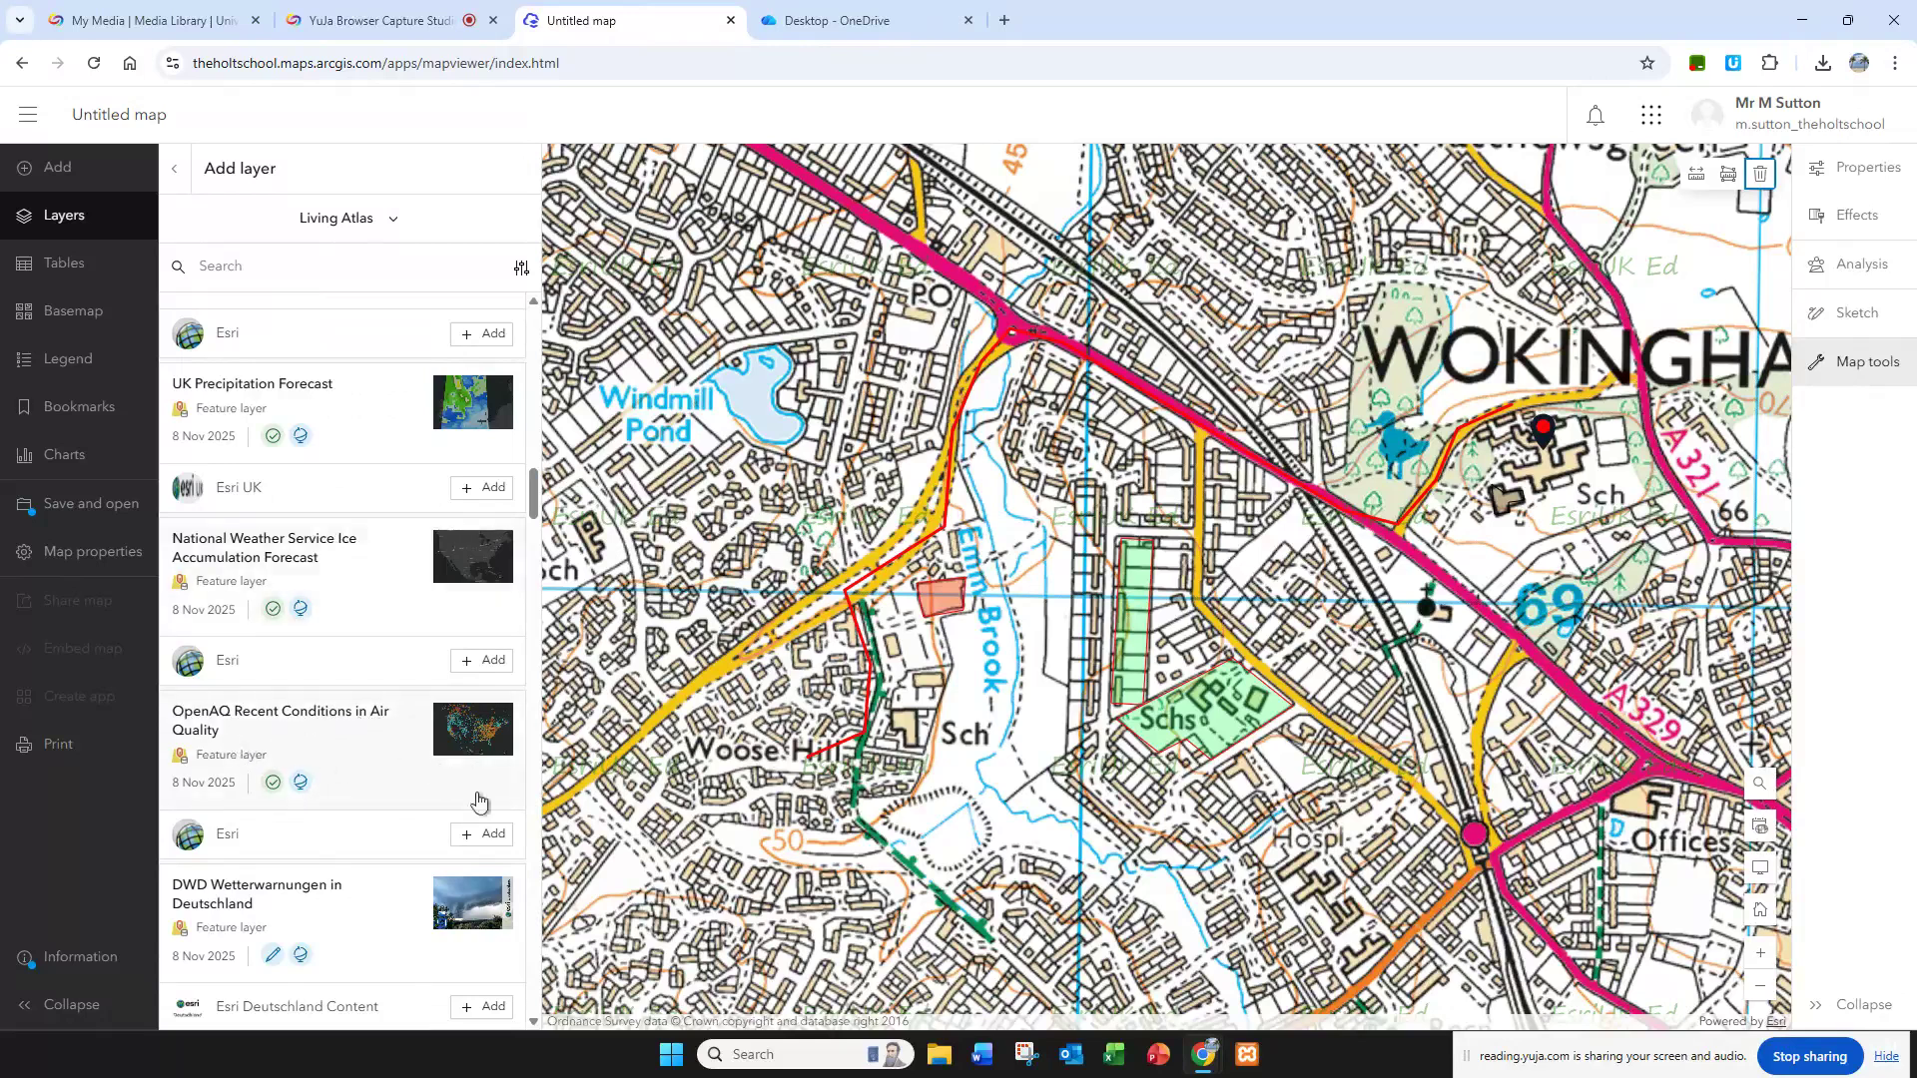
{"action": "left_click", "coordinate": [489, 834]}
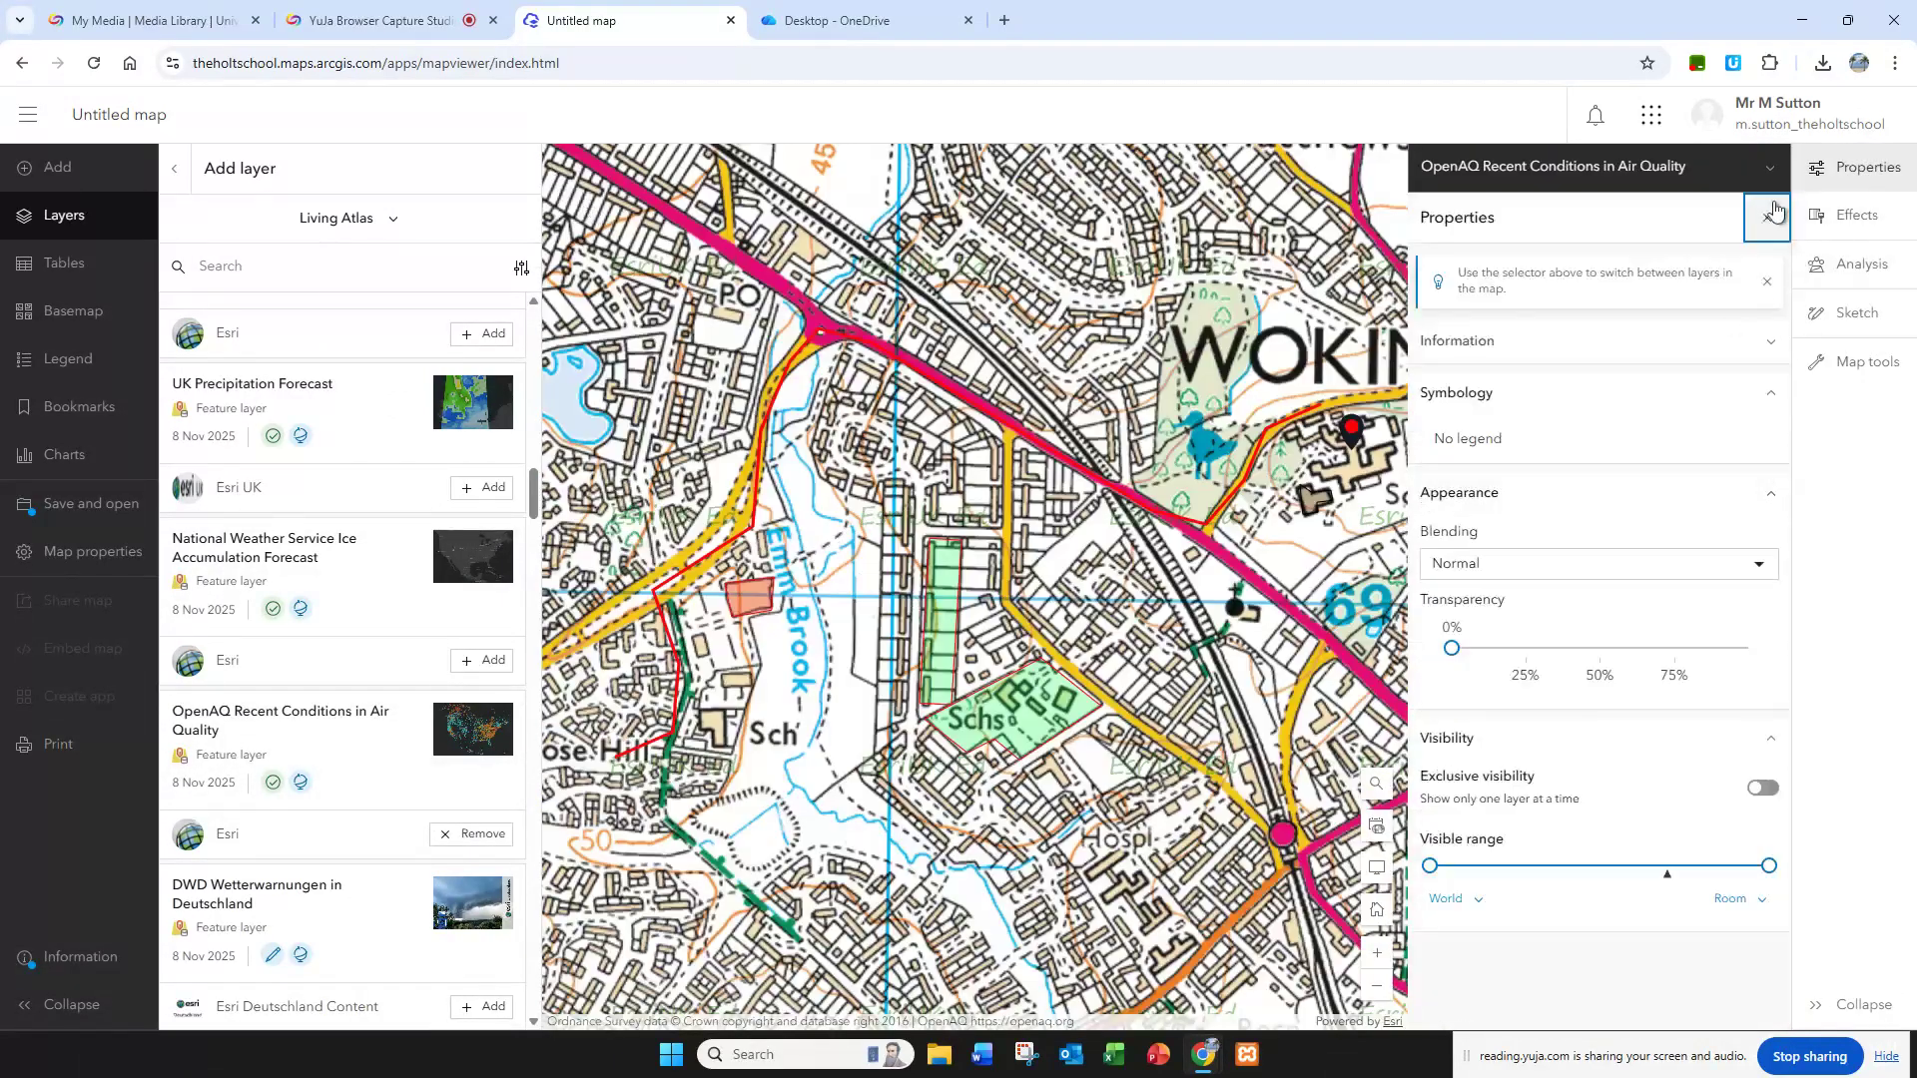
{"action": "left_click", "coordinate": [1766, 218]}
{"action": "scroll", "coordinate": [836, 644], "scroll_direction": "down", "scroll_amount": 5}
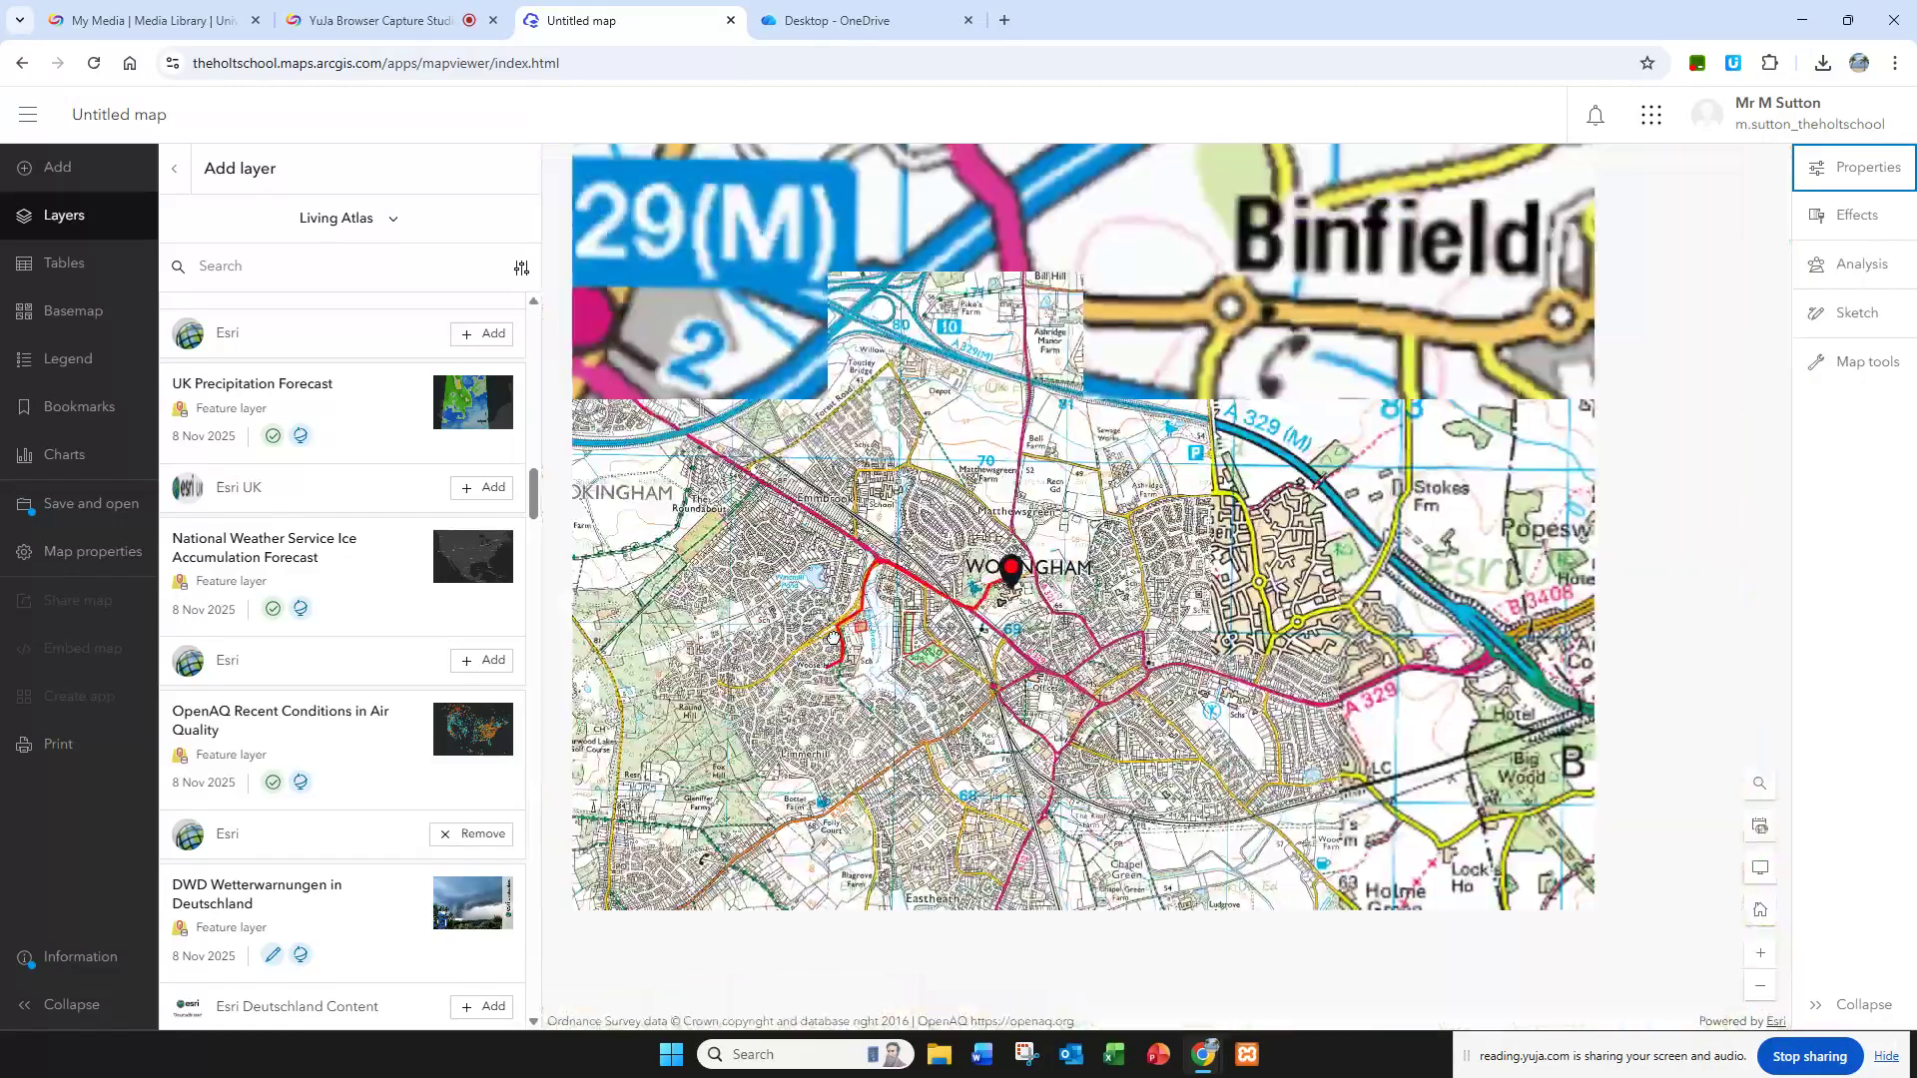
Step: Examine the air quality points across the UK and Europe, including the PM2.5 details of the Northampton Spring Park station
{"action": "scroll", "coordinate": [834, 637], "scroll_direction": "down", "scroll_amount": 4}
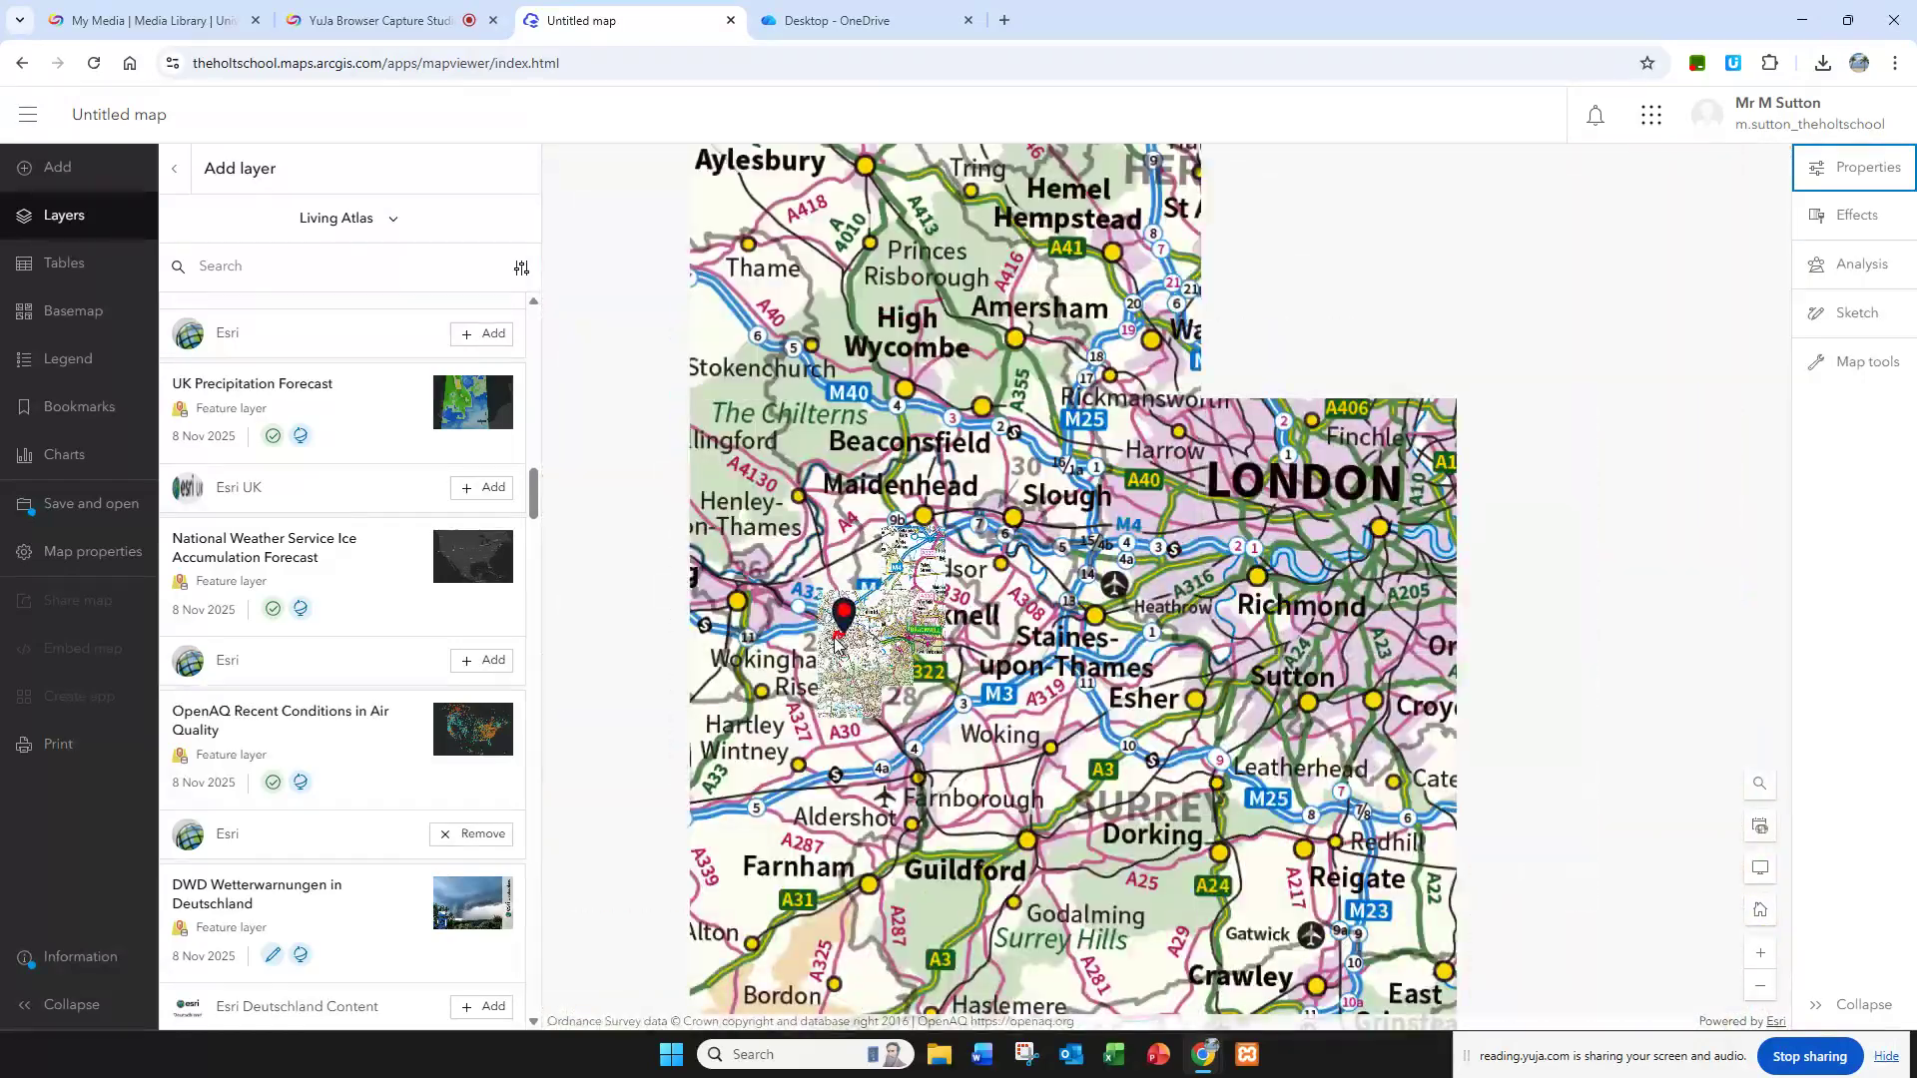
{"action": "scroll", "coordinate": [834, 637], "scroll_direction": "down", "scroll_amount": 5}
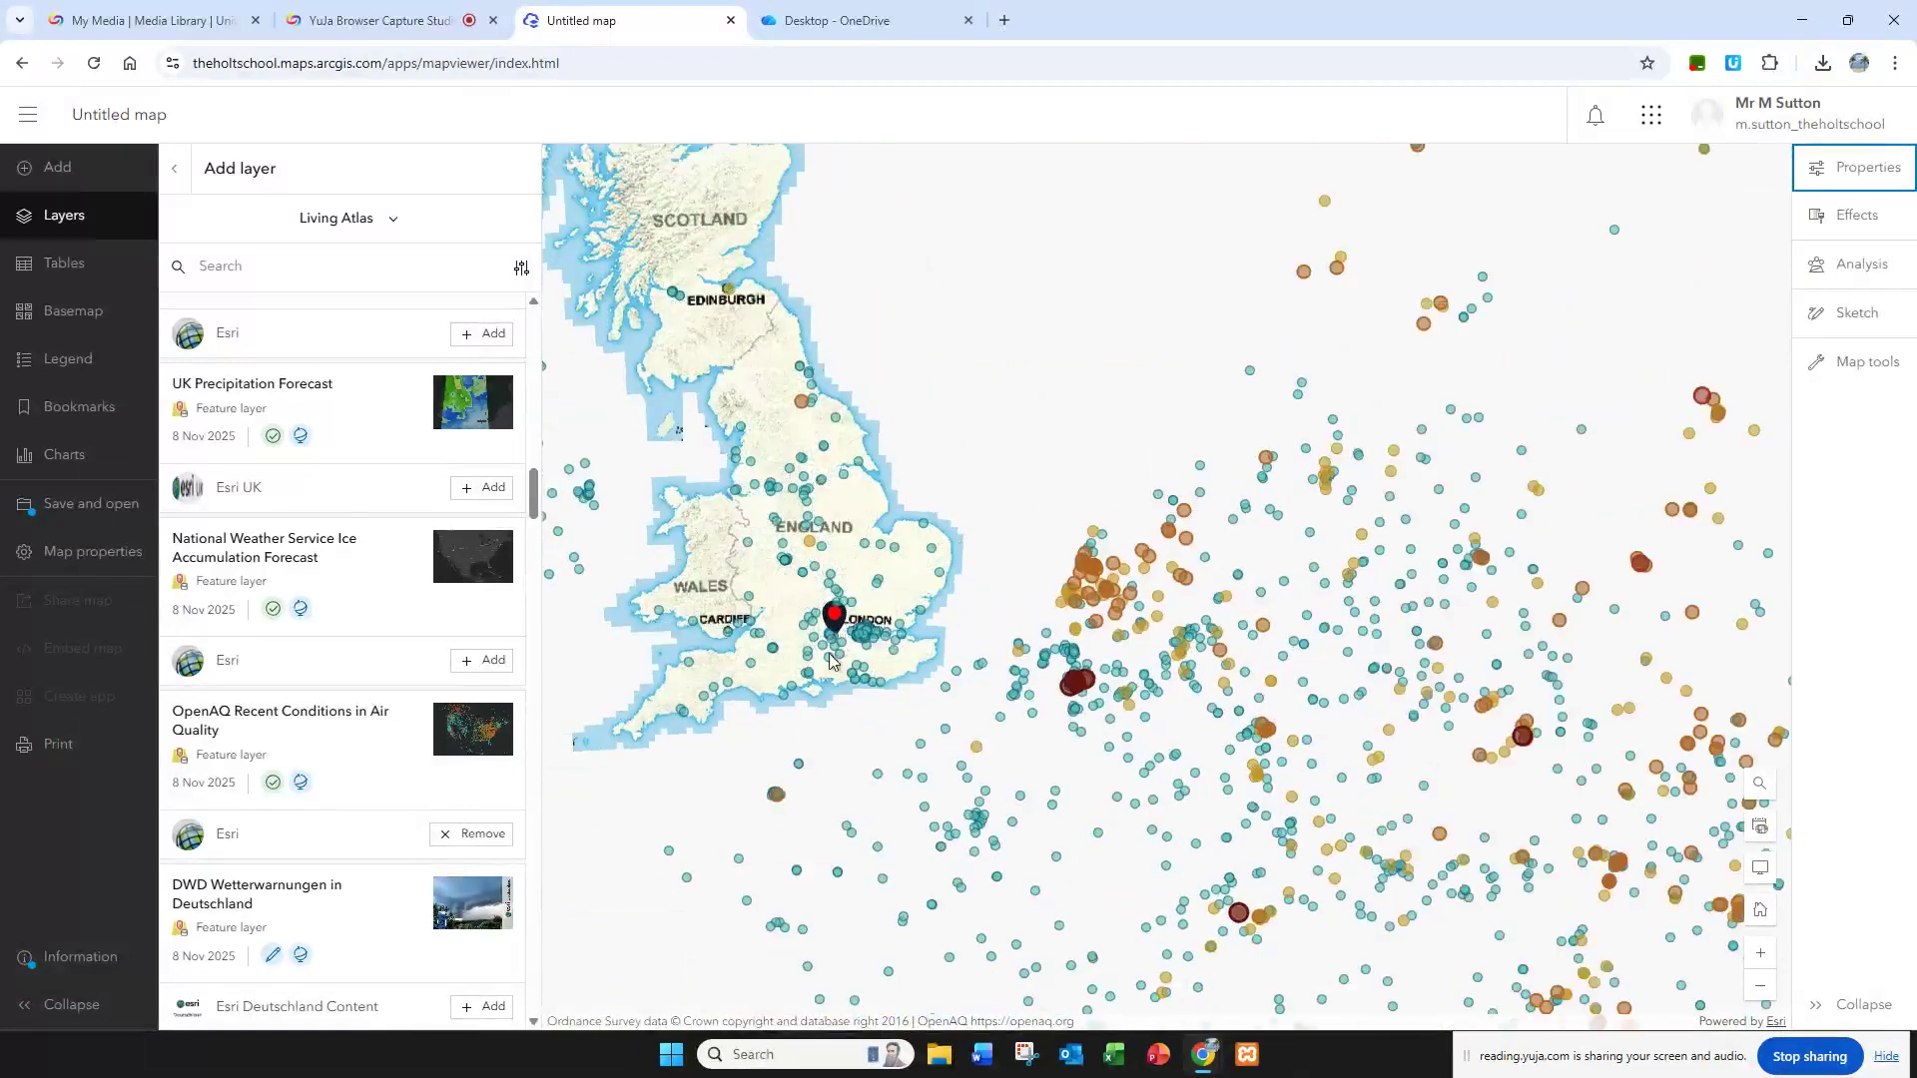
{"action": "scroll", "coordinate": [826, 672], "scroll_direction": "down", "scroll_amount": 2}
{"action": "left_click_drag", "start_coordinate": [672, 421], "coordinate": [991, 501]}
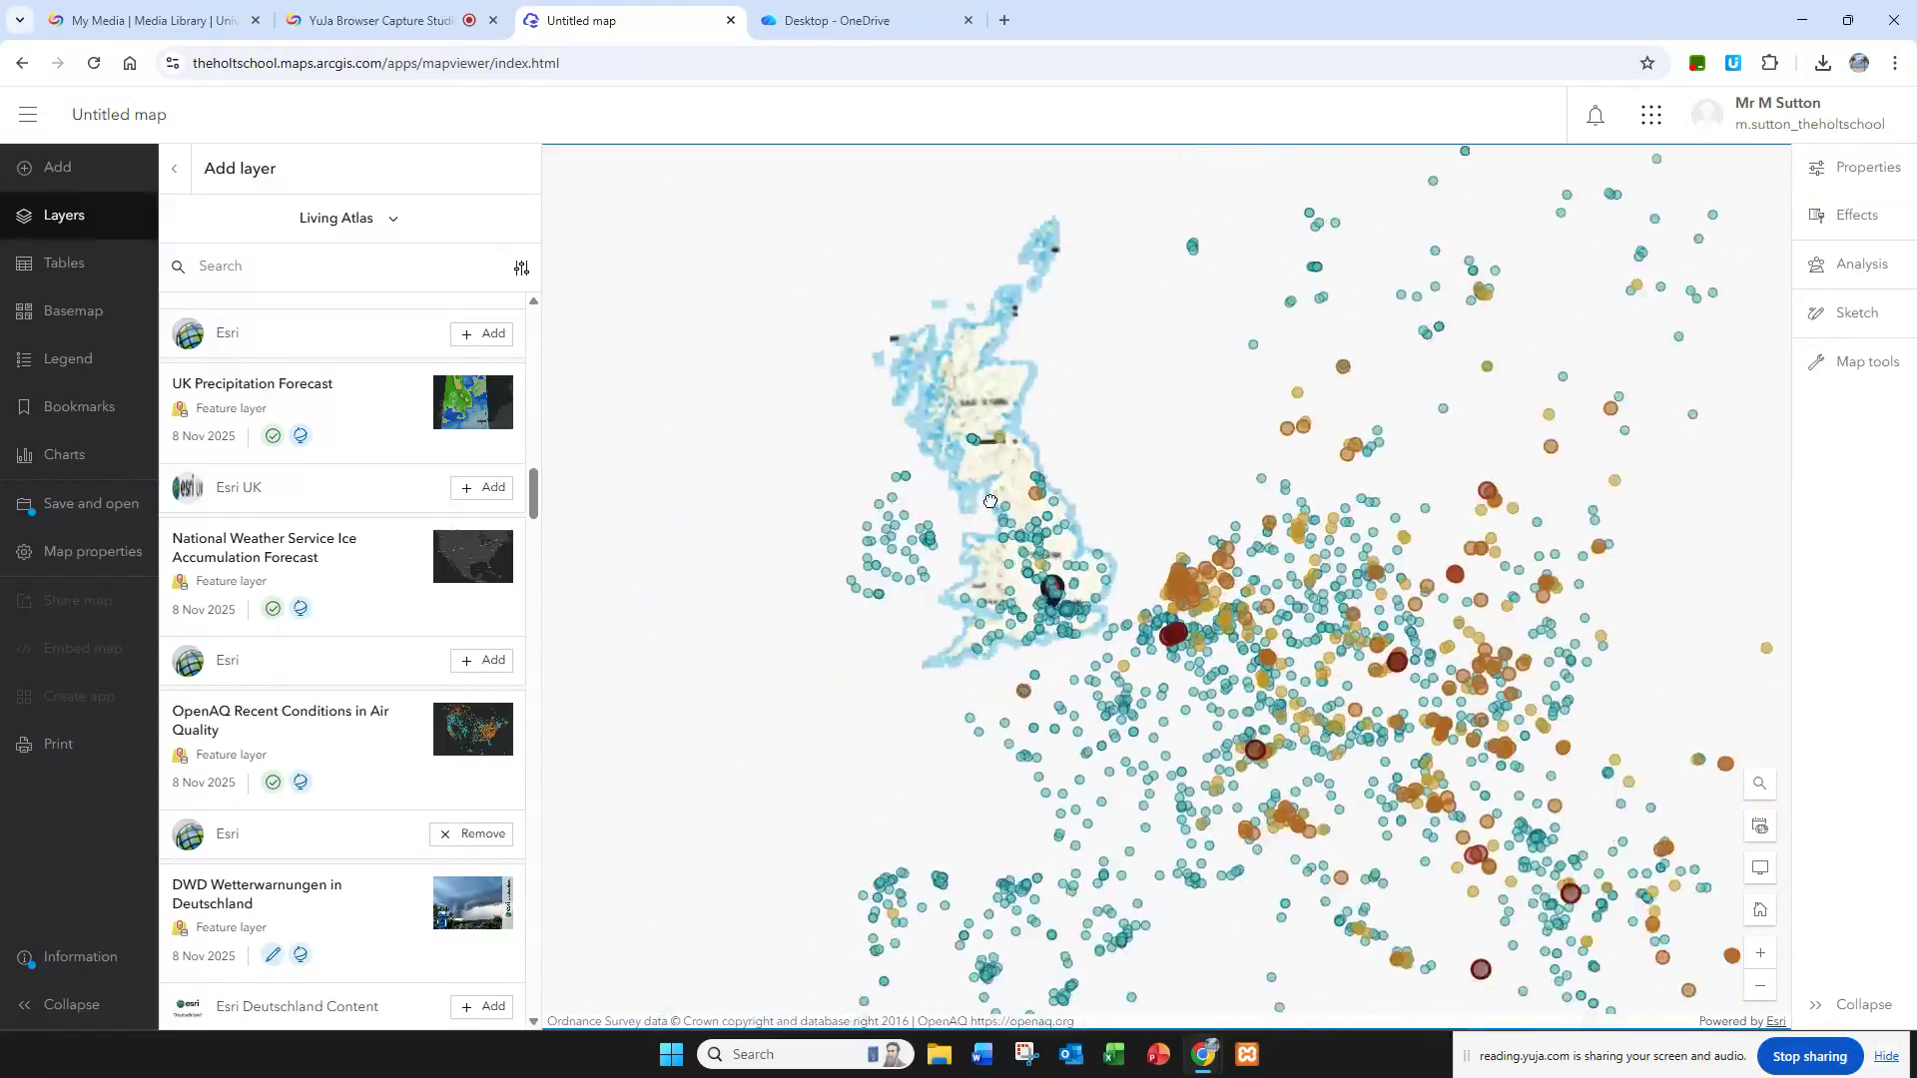
{"action": "scroll", "coordinate": [990, 501], "scroll_direction": "up", "scroll_amount": 4}
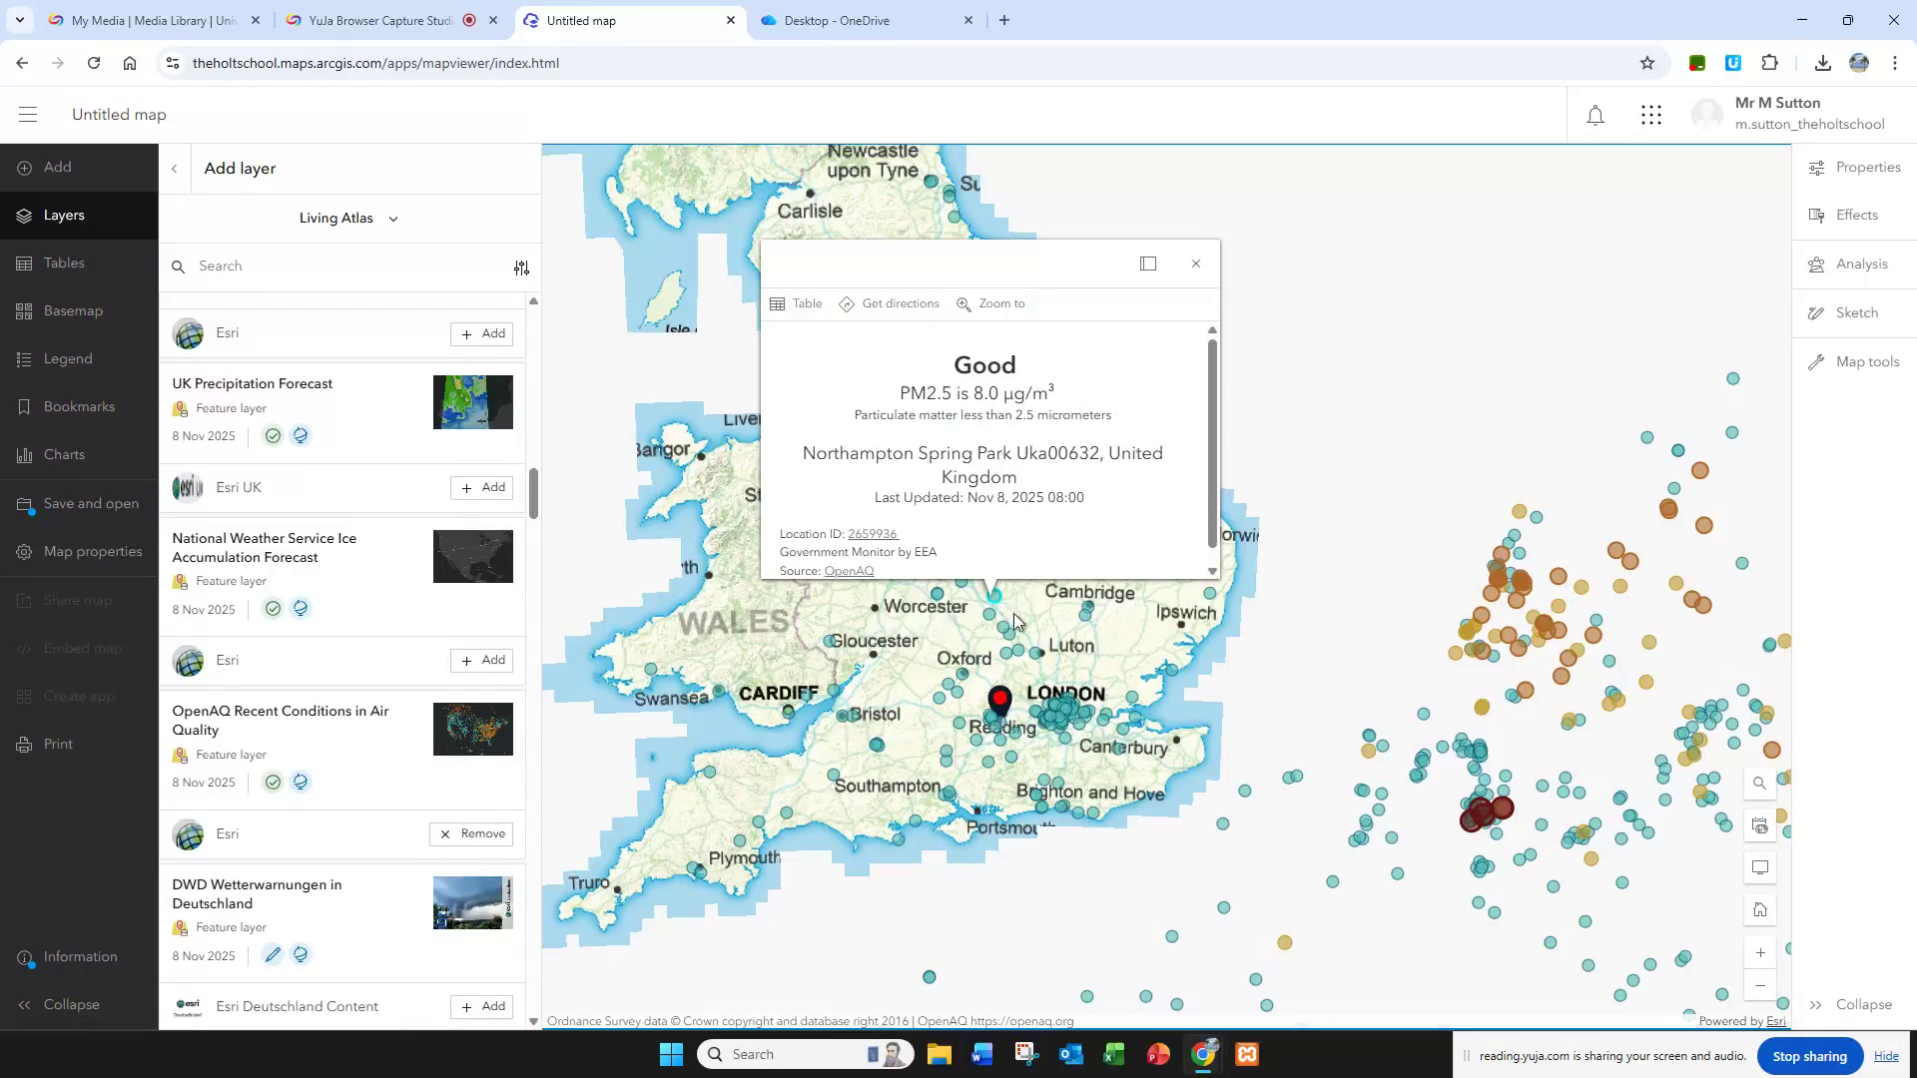
{"action": "left_click", "coordinate": [1195, 263]}
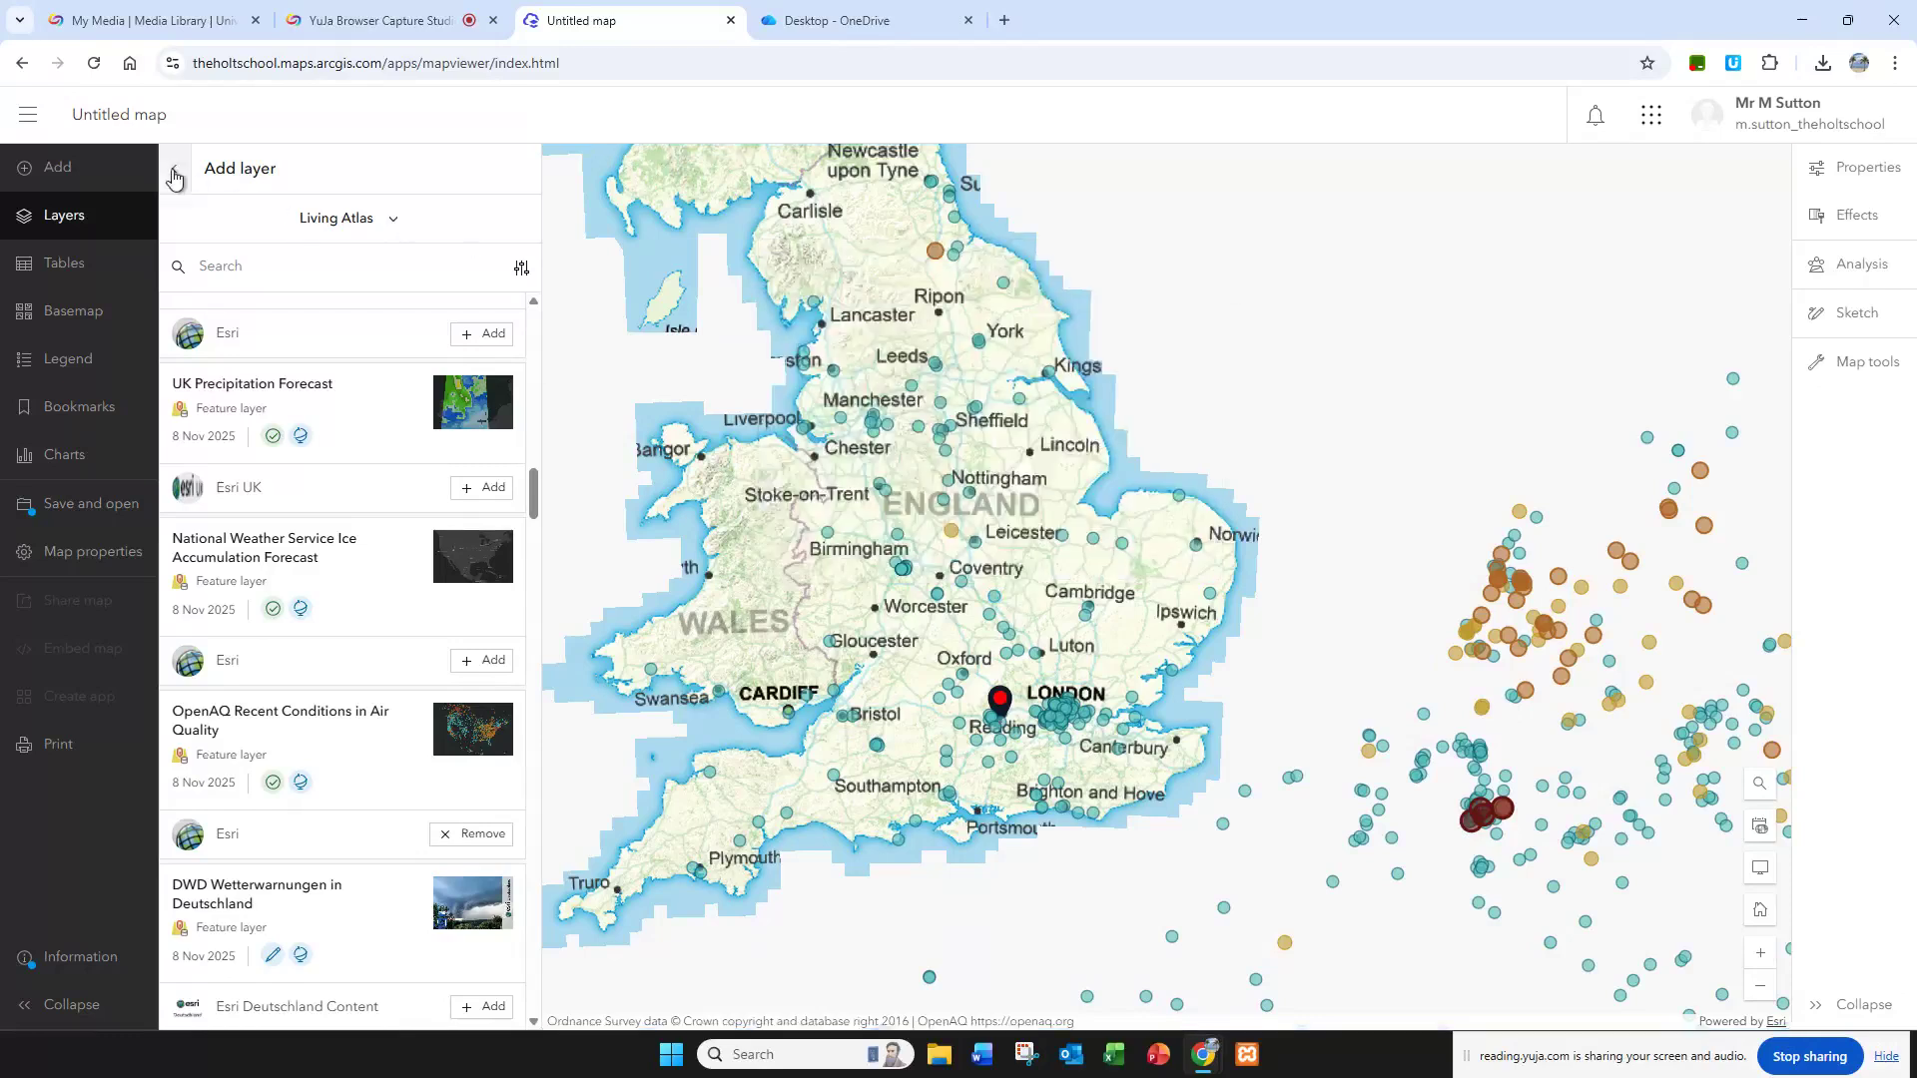
Step: Change the basemap to Dark Gray Canvas
{"action": "left_click", "coordinate": [89, 310]}
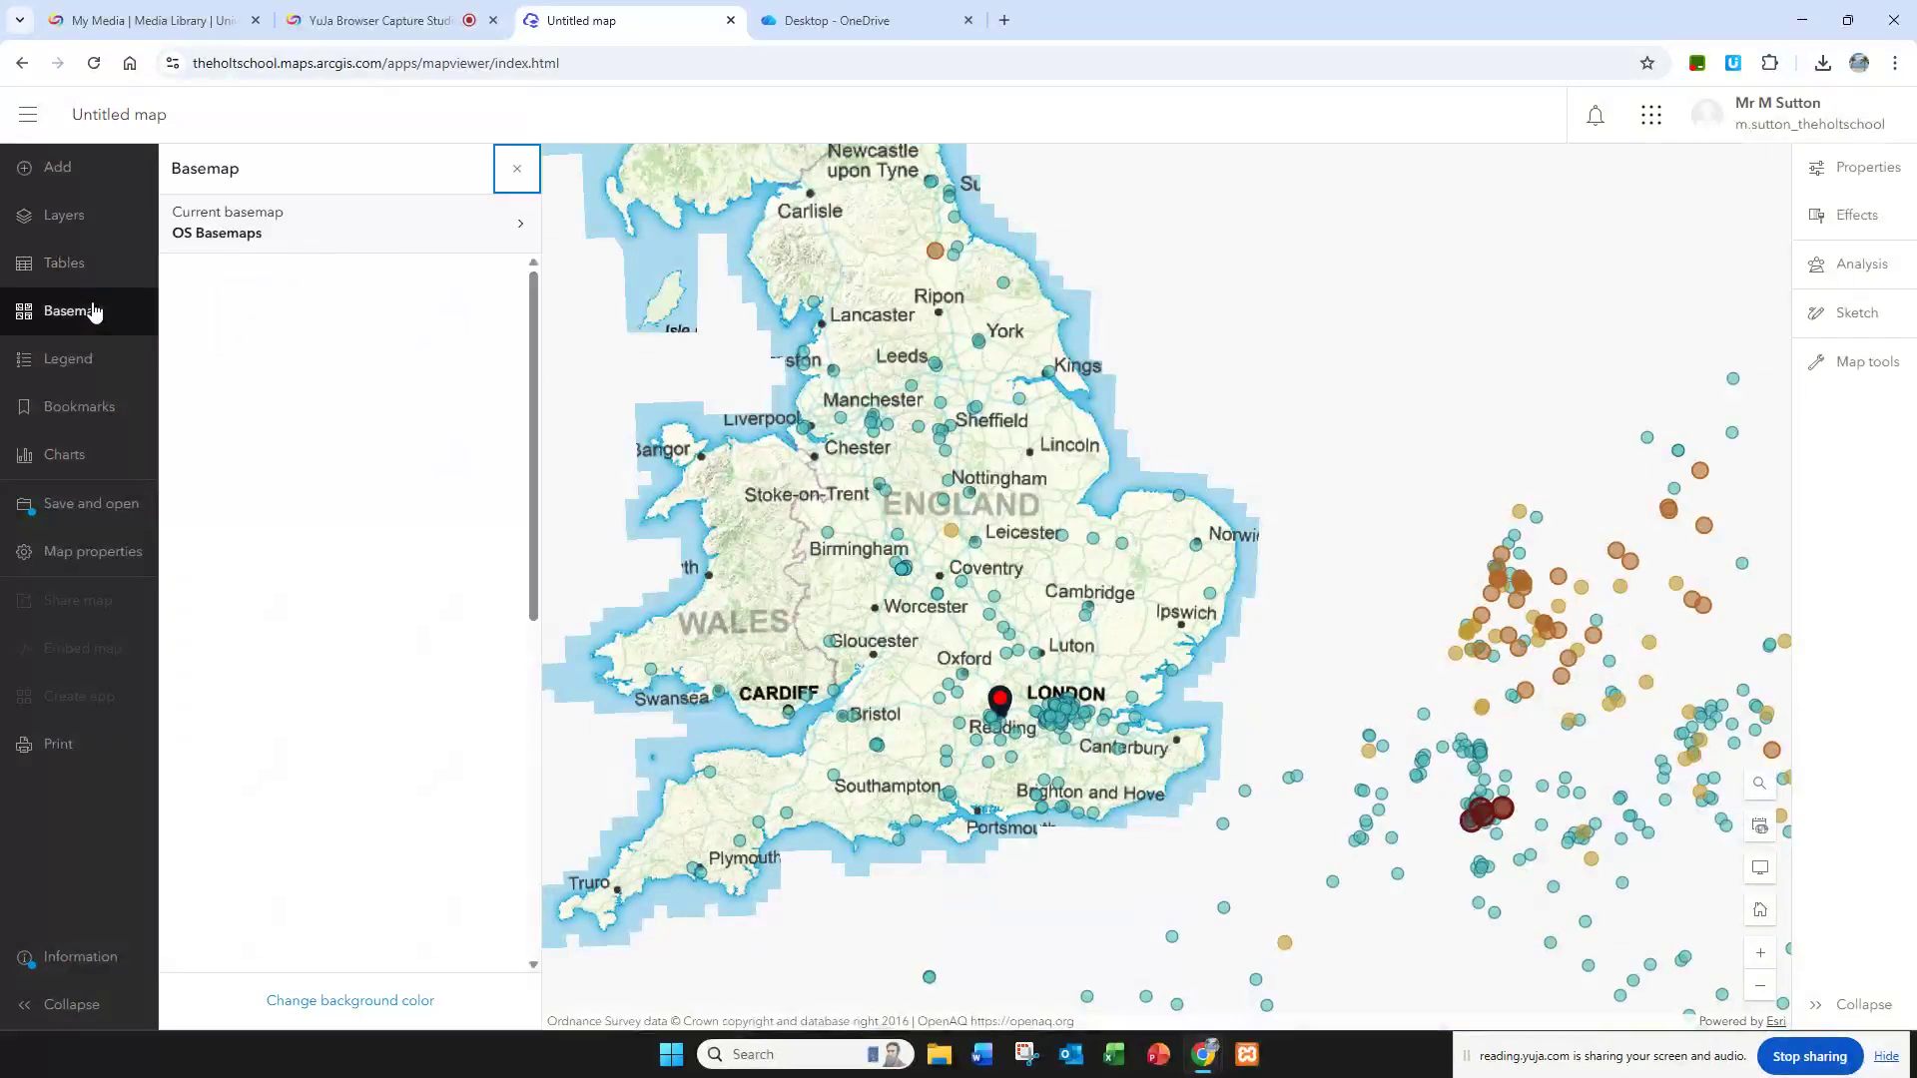
{"action": "left_click", "coordinate": [279, 471]}
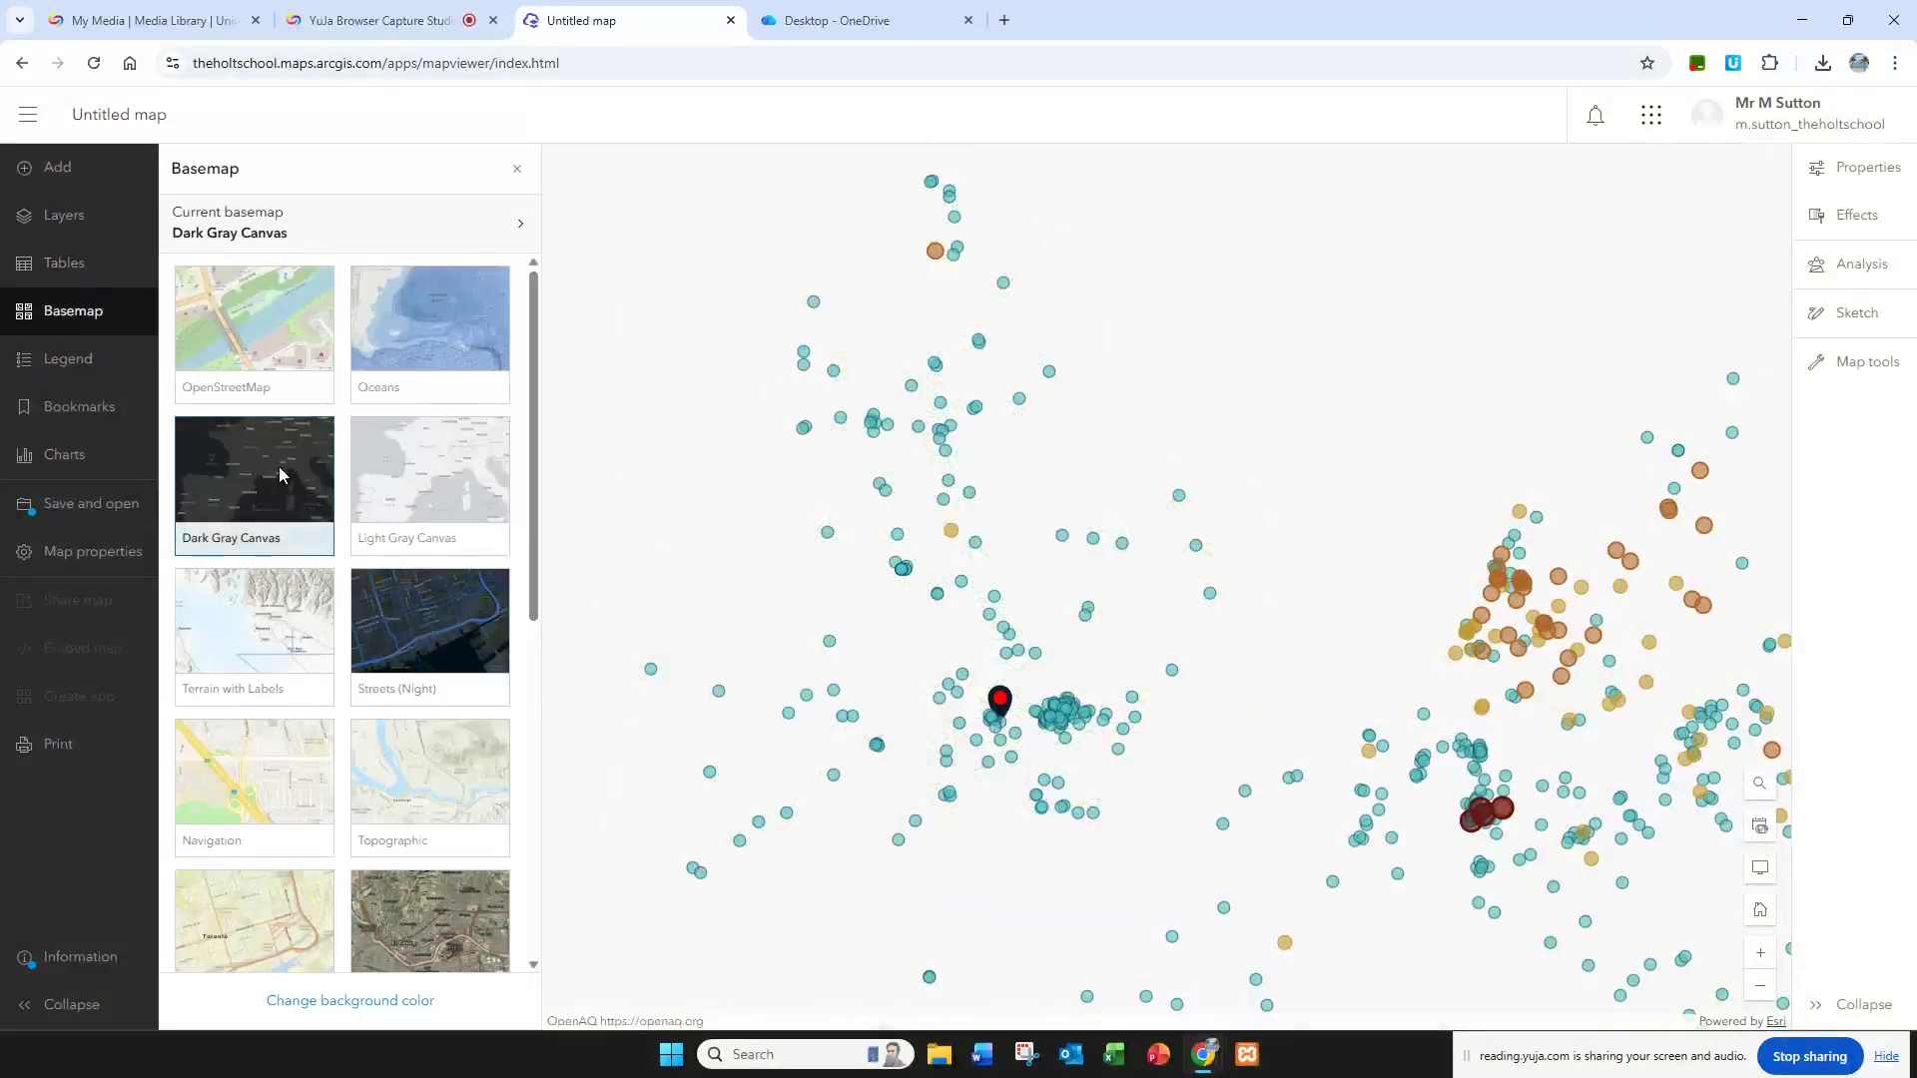
{"action": "left_click", "coordinate": [517, 169]}
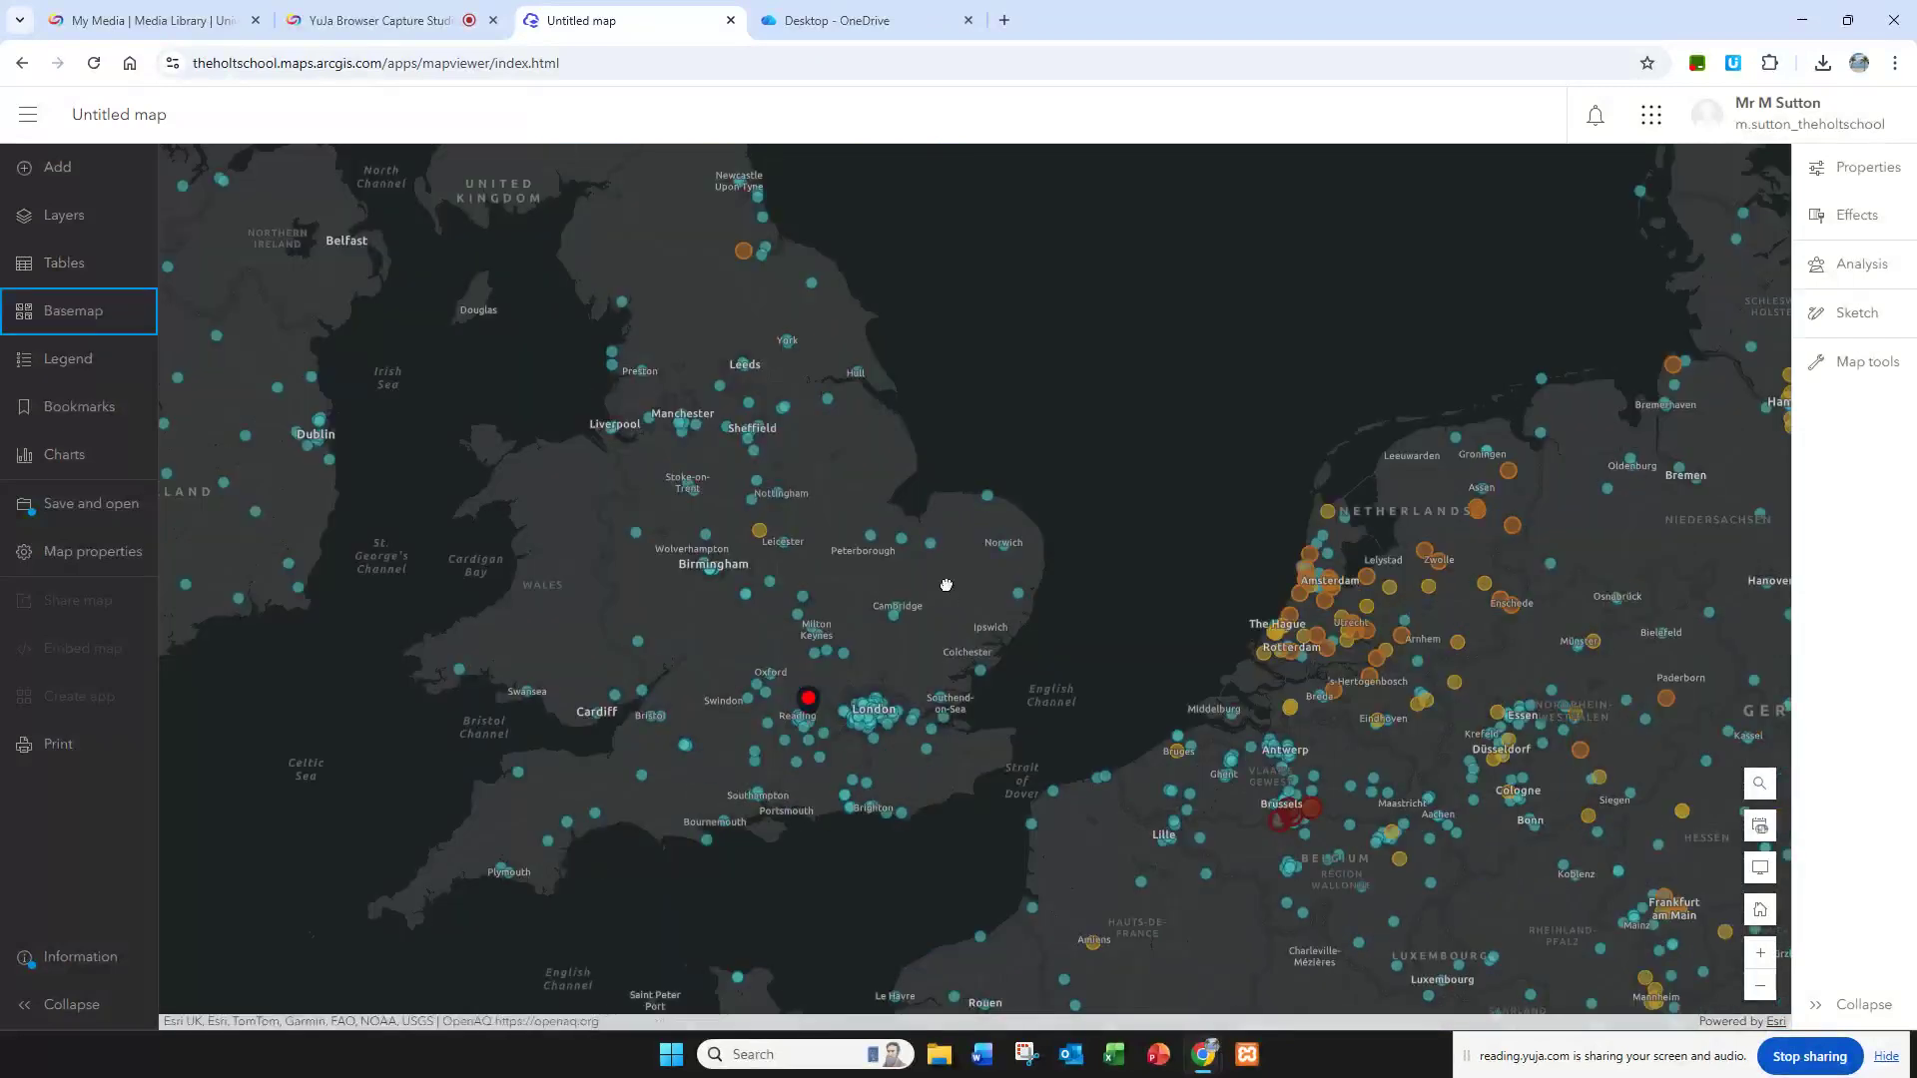
Step: Compare air quality worldwide and over North America against the OpenAQ PM2.5 legend
{"action": "scroll", "coordinate": [947, 584], "scroll_direction": "down", "scroll_amount": 4}
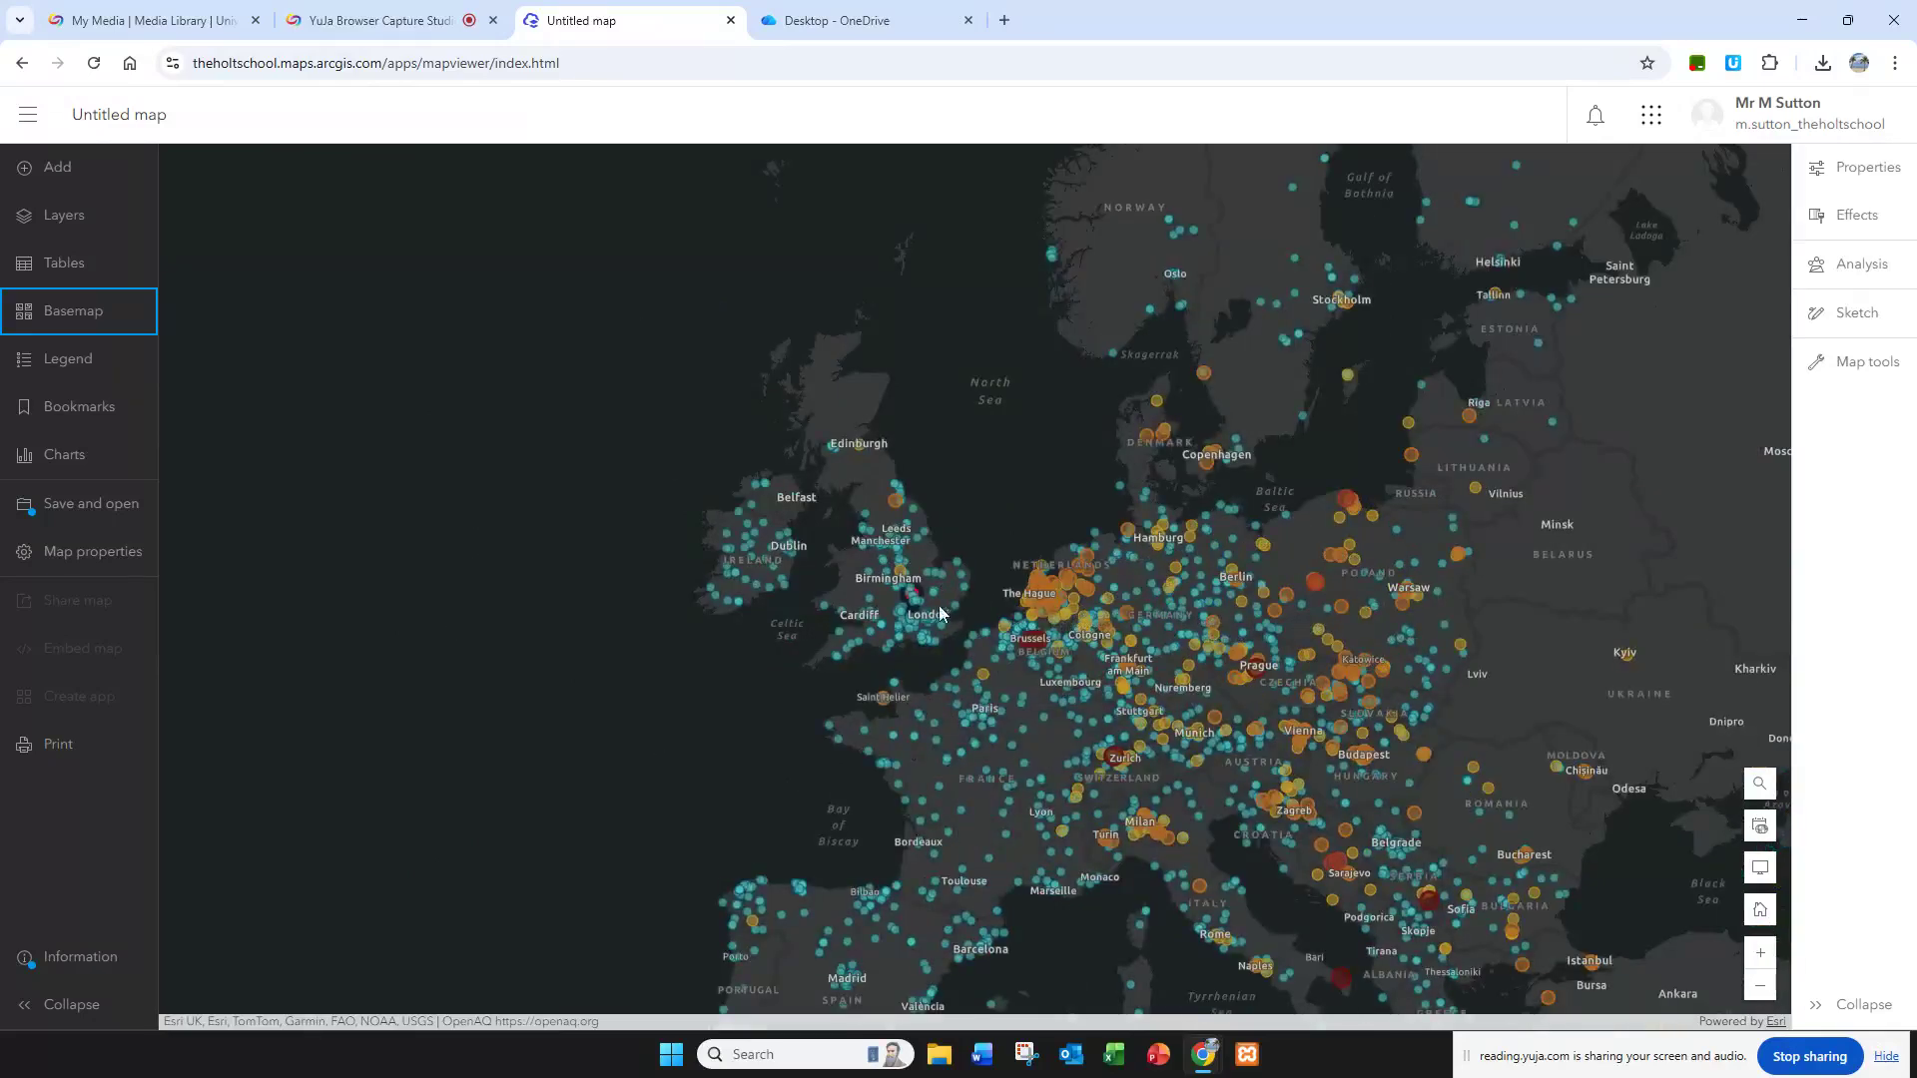
{"action": "scroll", "coordinate": [940, 607], "scroll_direction": "down", "scroll_amount": 3}
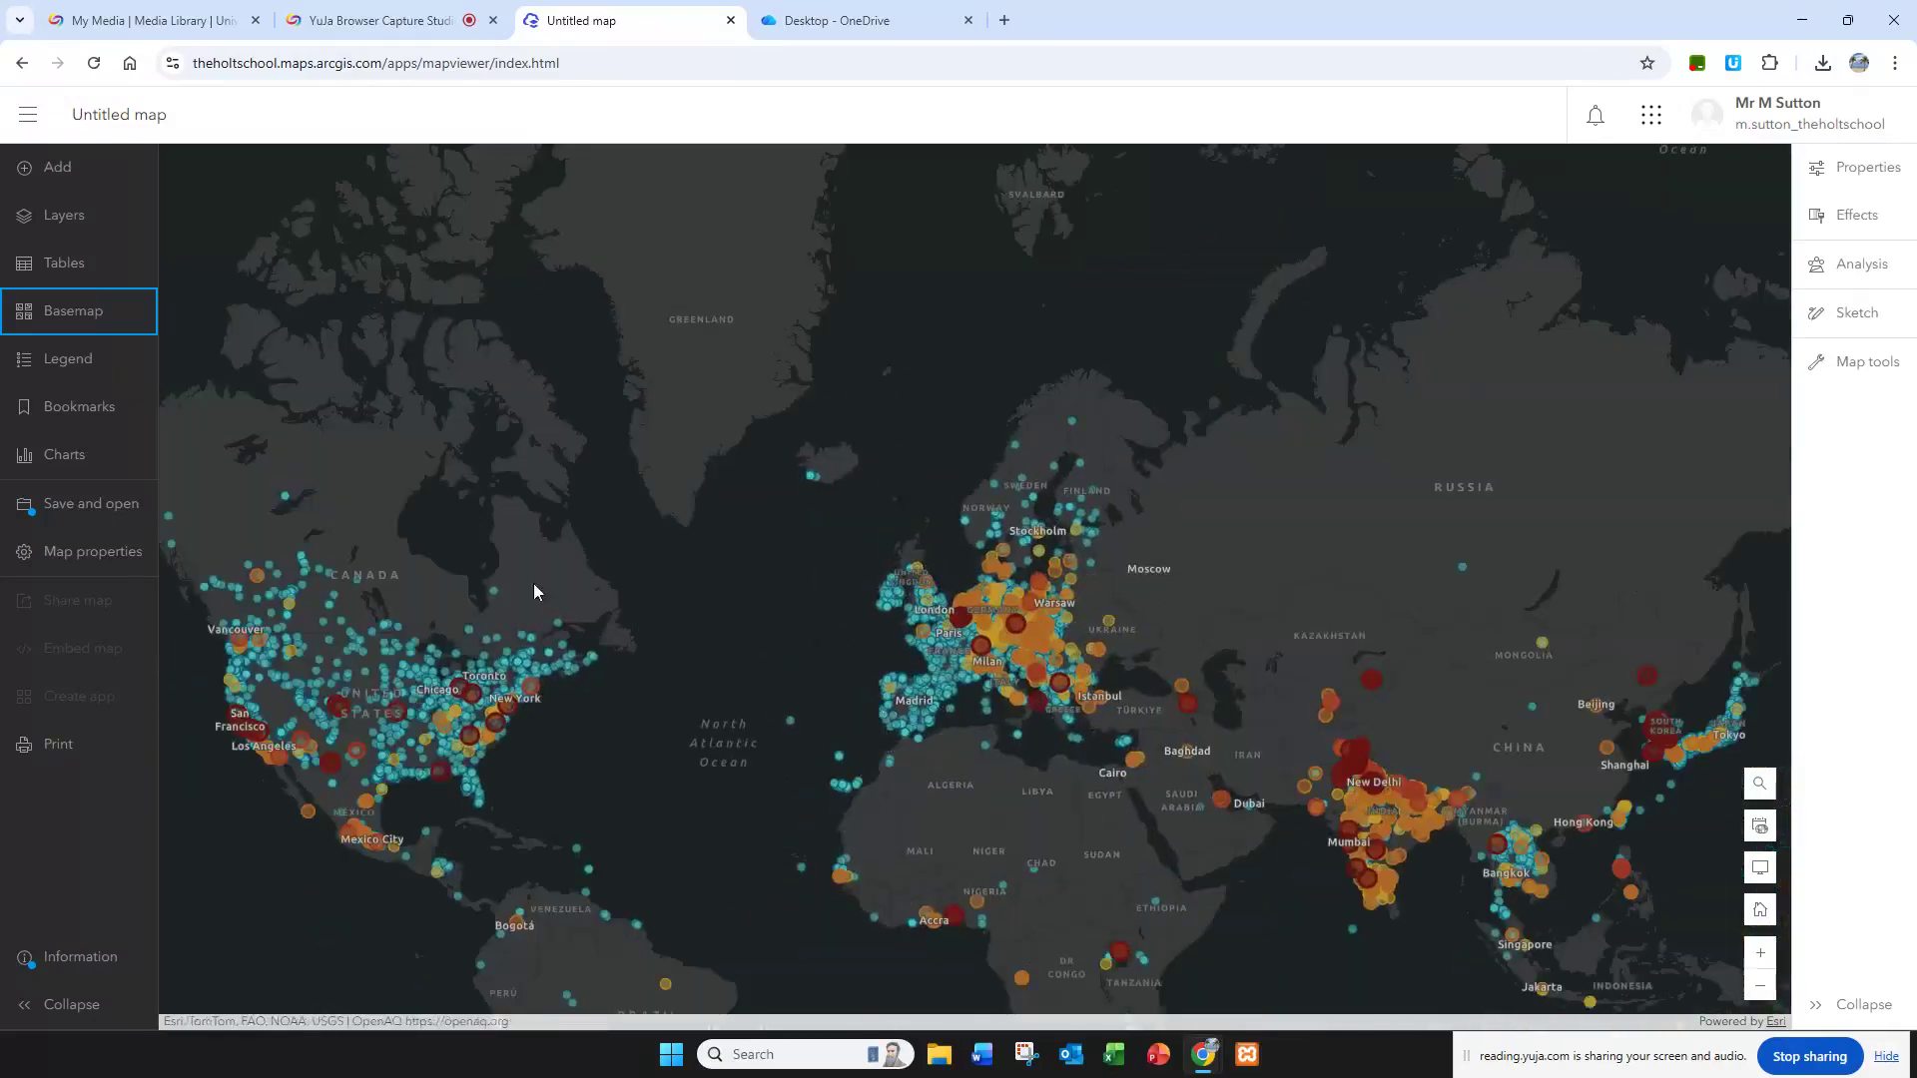
{"action": "left_click", "coordinate": [68, 368]}
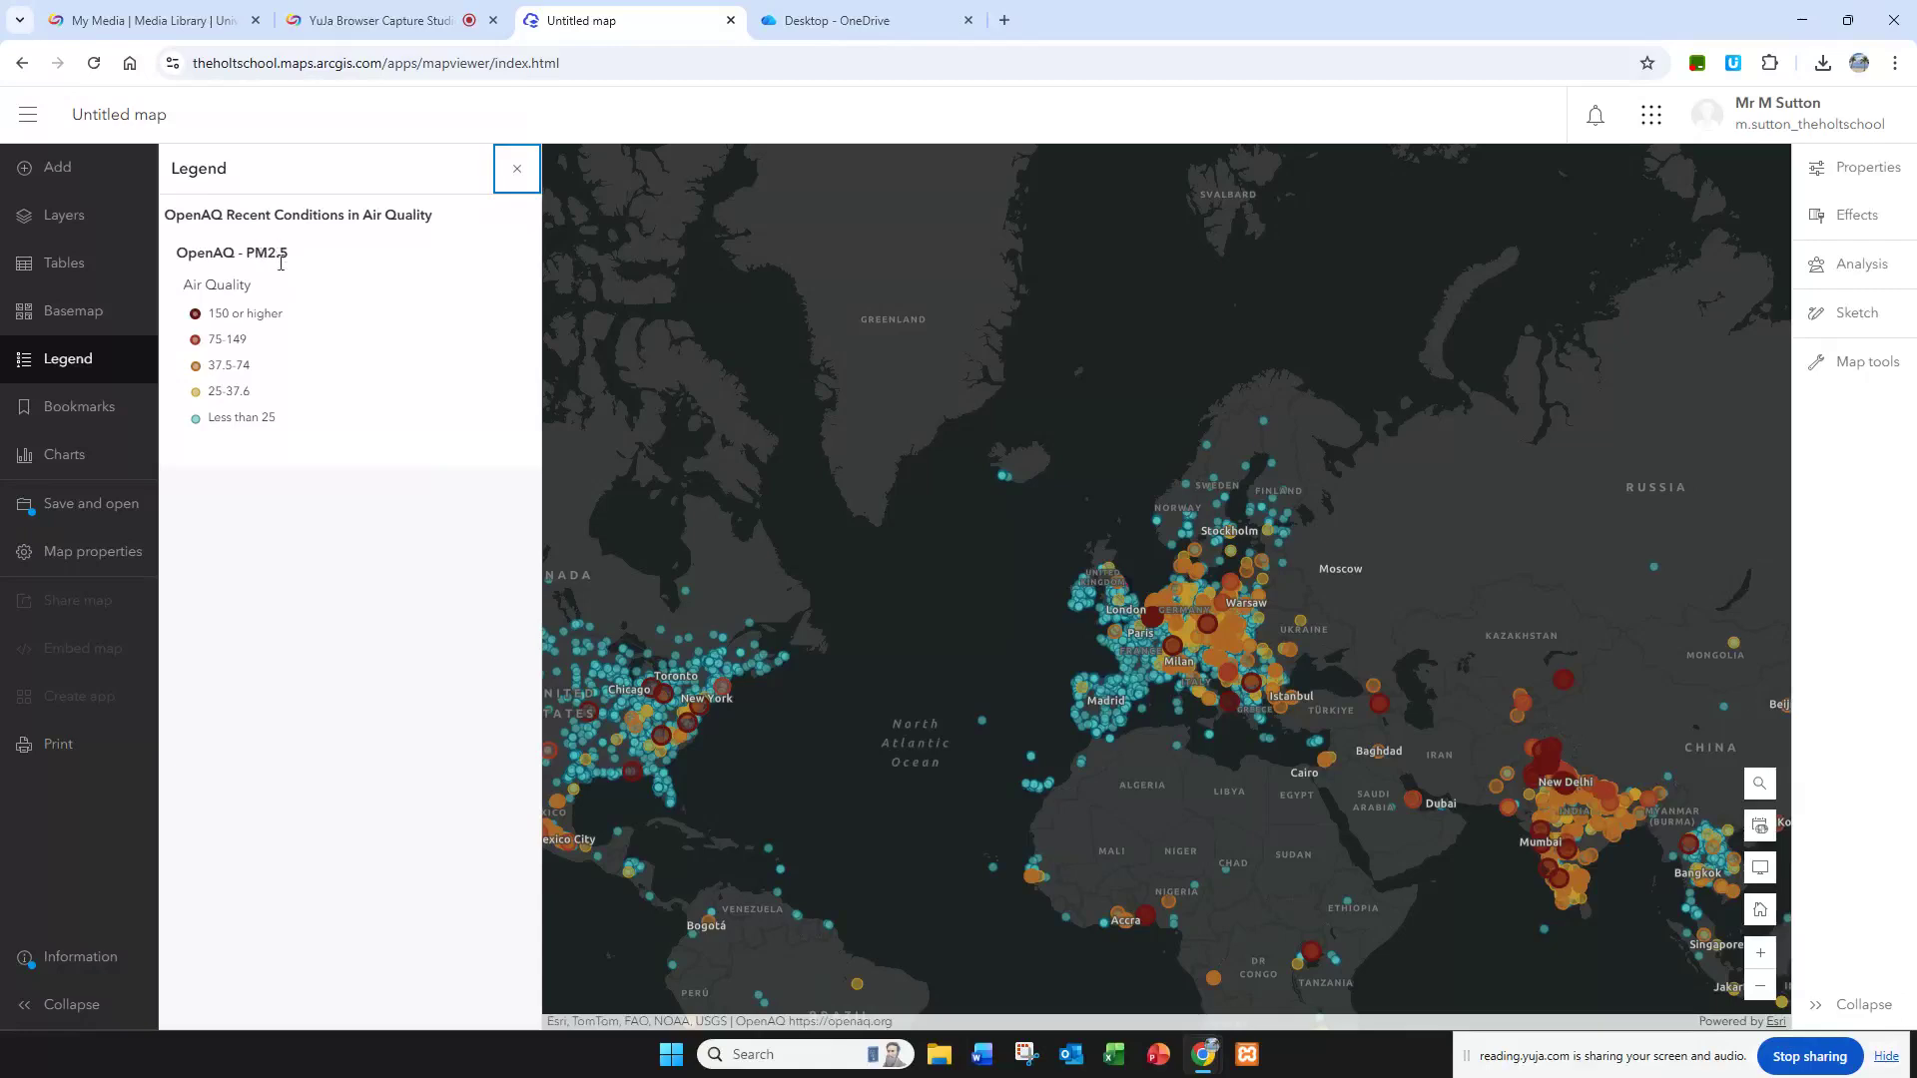
{"action": "left_click_drag", "start_coordinate": [610, 376], "coordinate": [860, 317]}
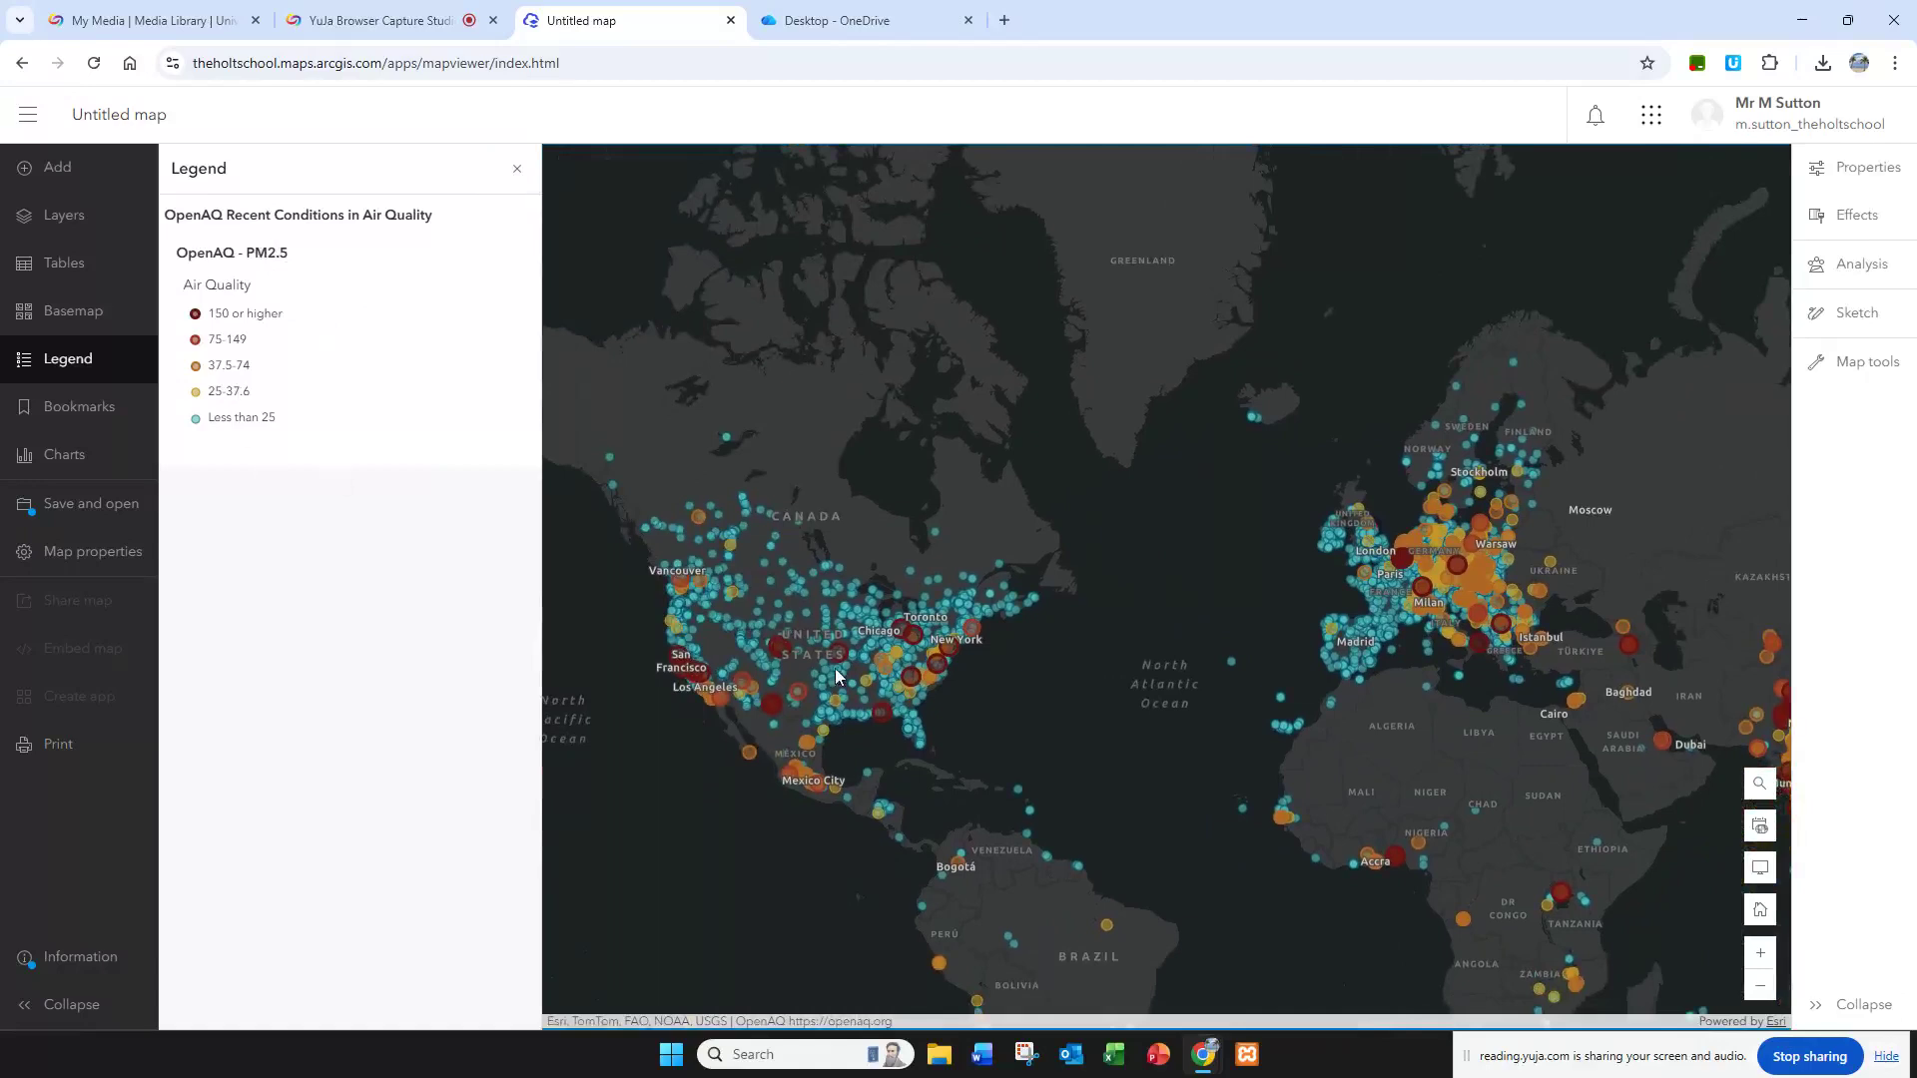
{"action": "scroll", "coordinate": [835, 676], "scroll_direction": "up", "scroll_amount": 2}
{"action": "scroll", "coordinate": [913, 689], "scroll_direction": "down", "scroll_amount": 2}
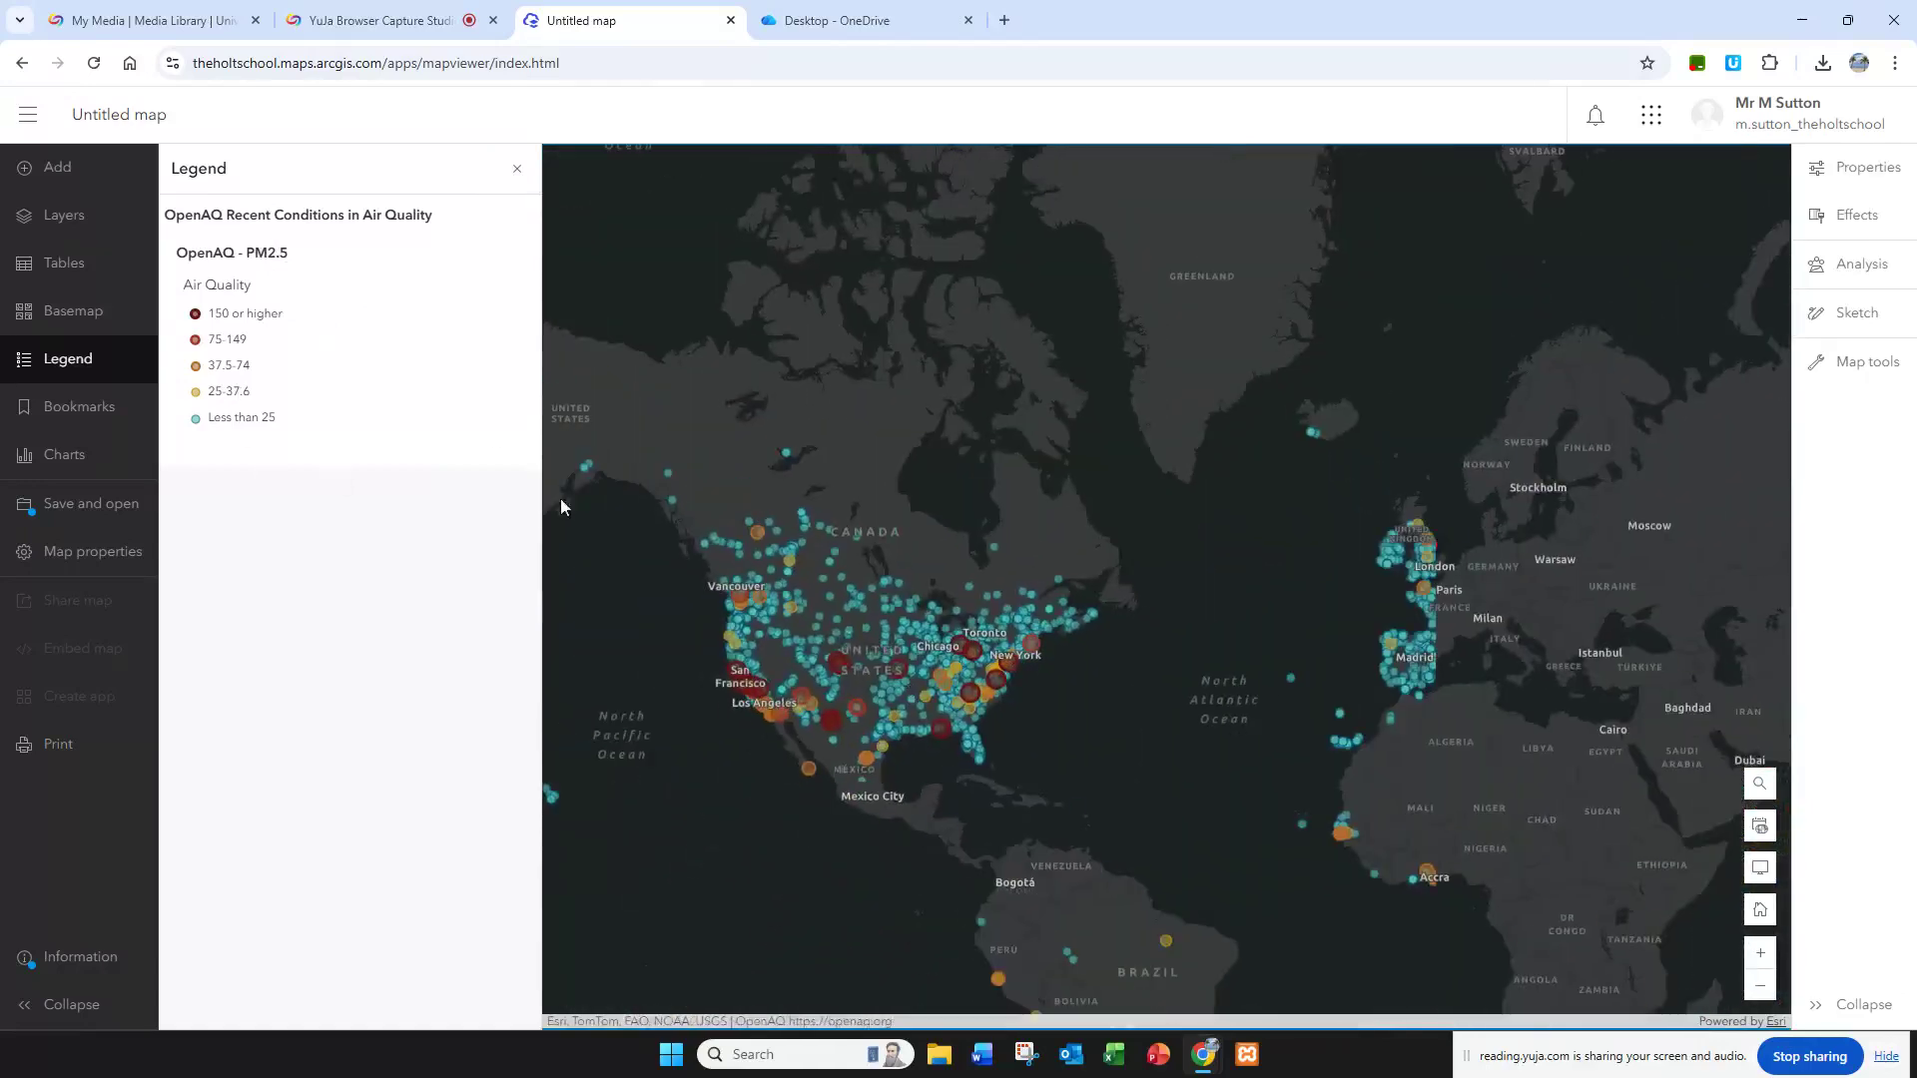
{"action": "left_click", "coordinate": [518, 170]}
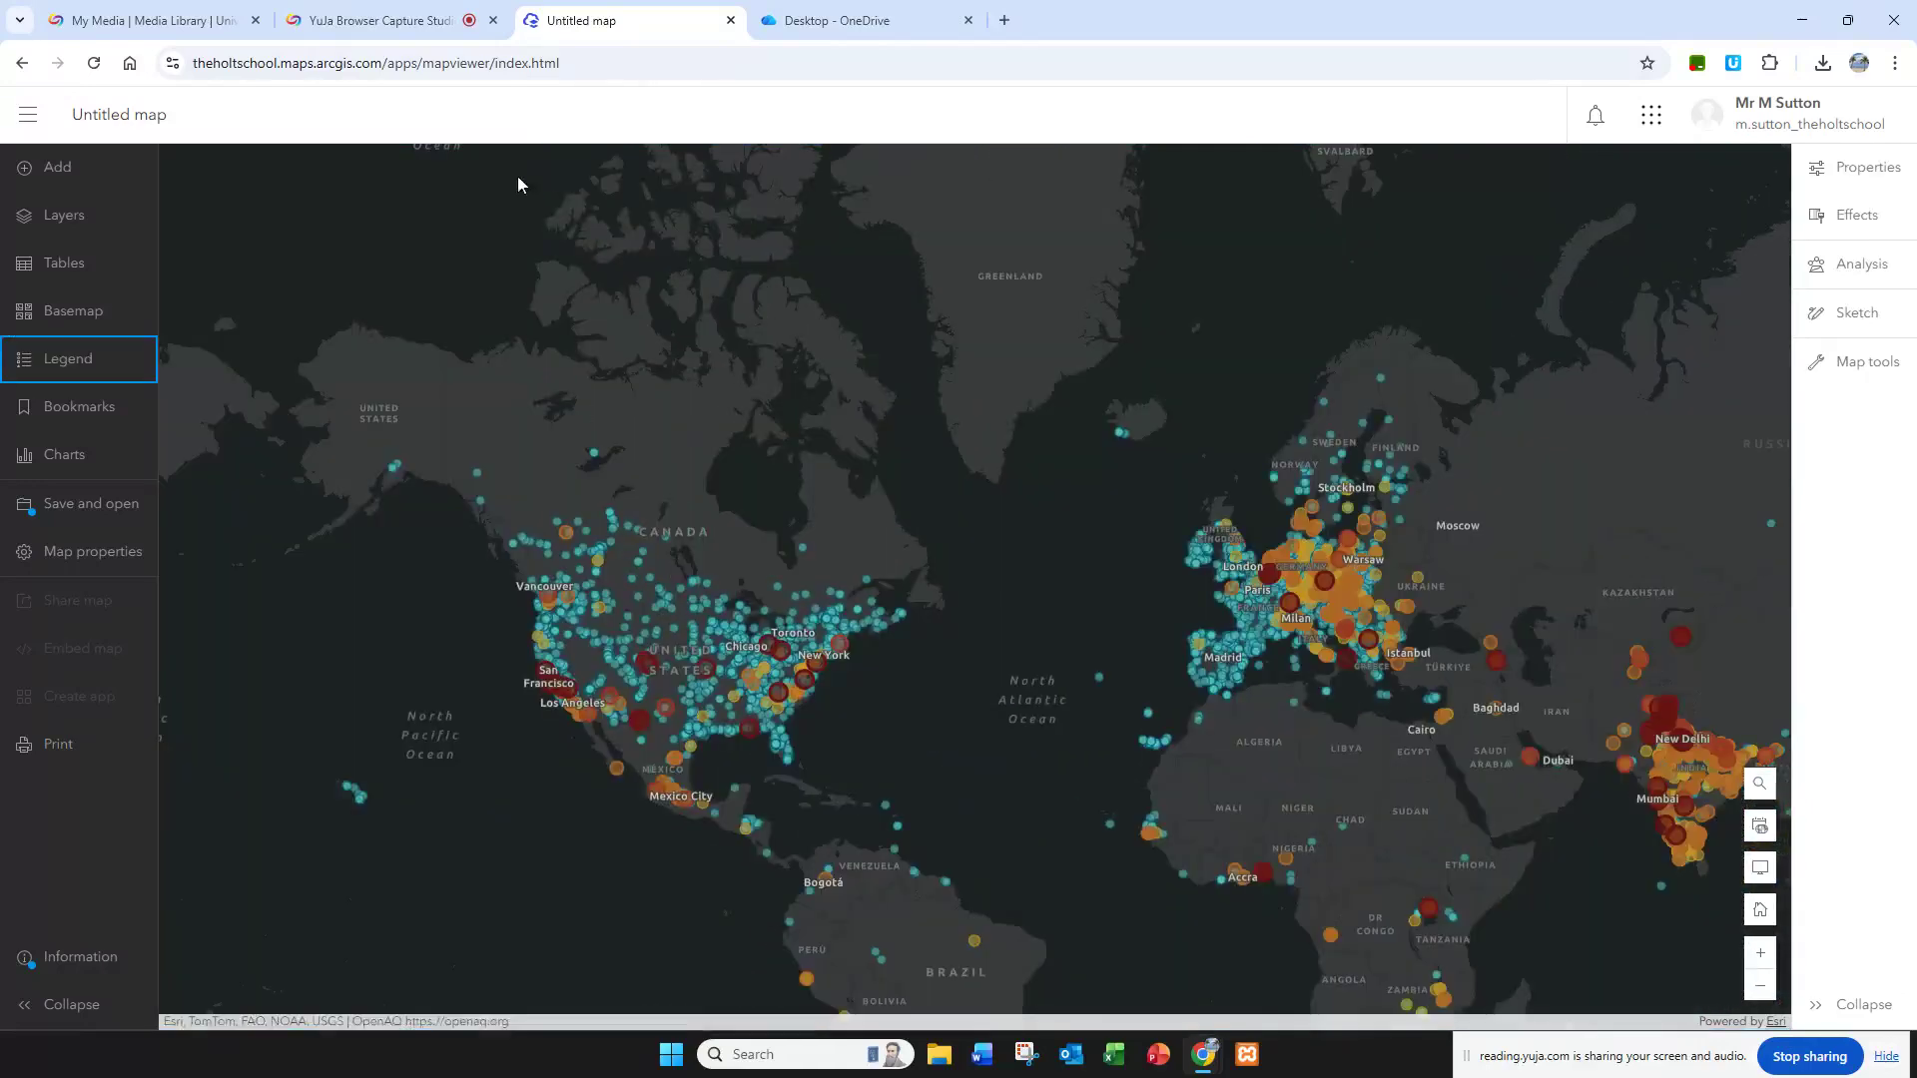
Step: Hide the OpenAQ Recent Conditions in Air Quality layer and the Sketch layer
{"action": "left_click", "coordinate": [72, 229]}
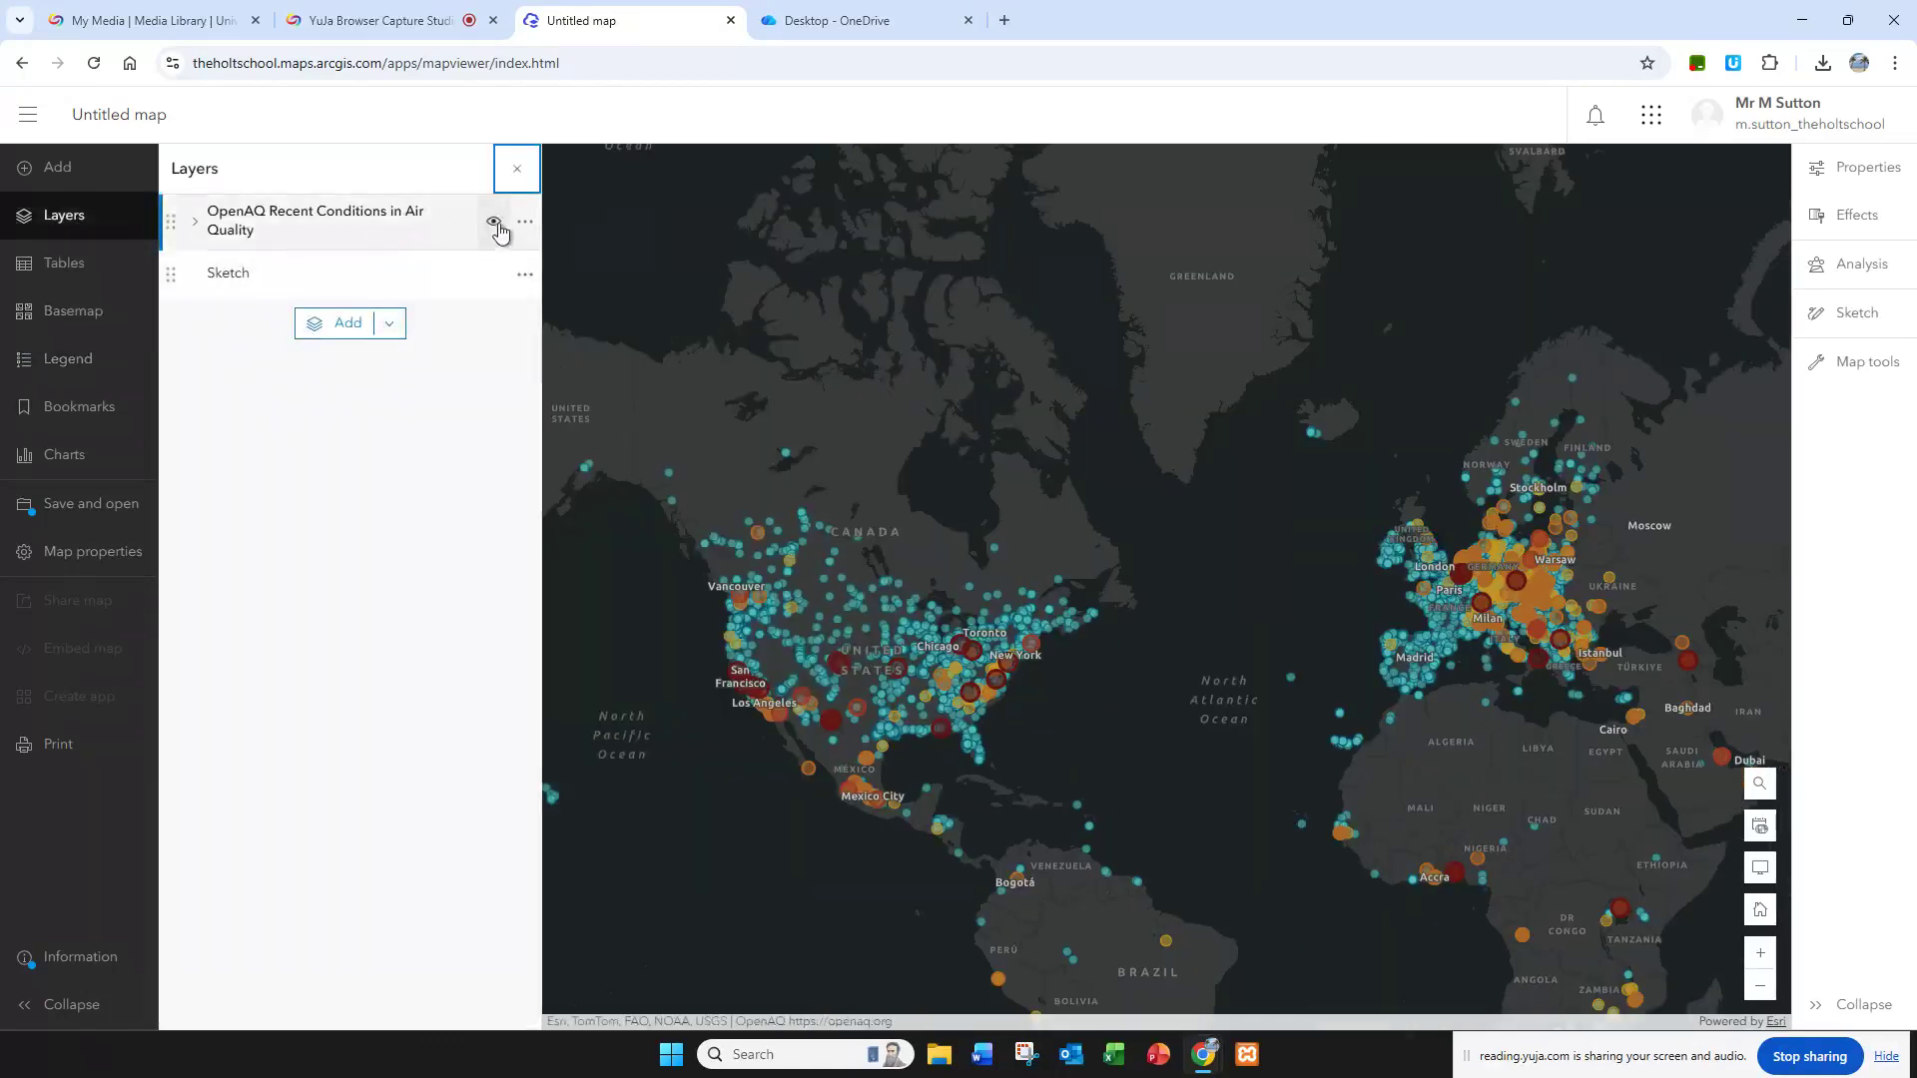
{"action": "left_click", "coordinate": [494, 233]}
{"action": "left_click", "coordinate": [493, 233]}
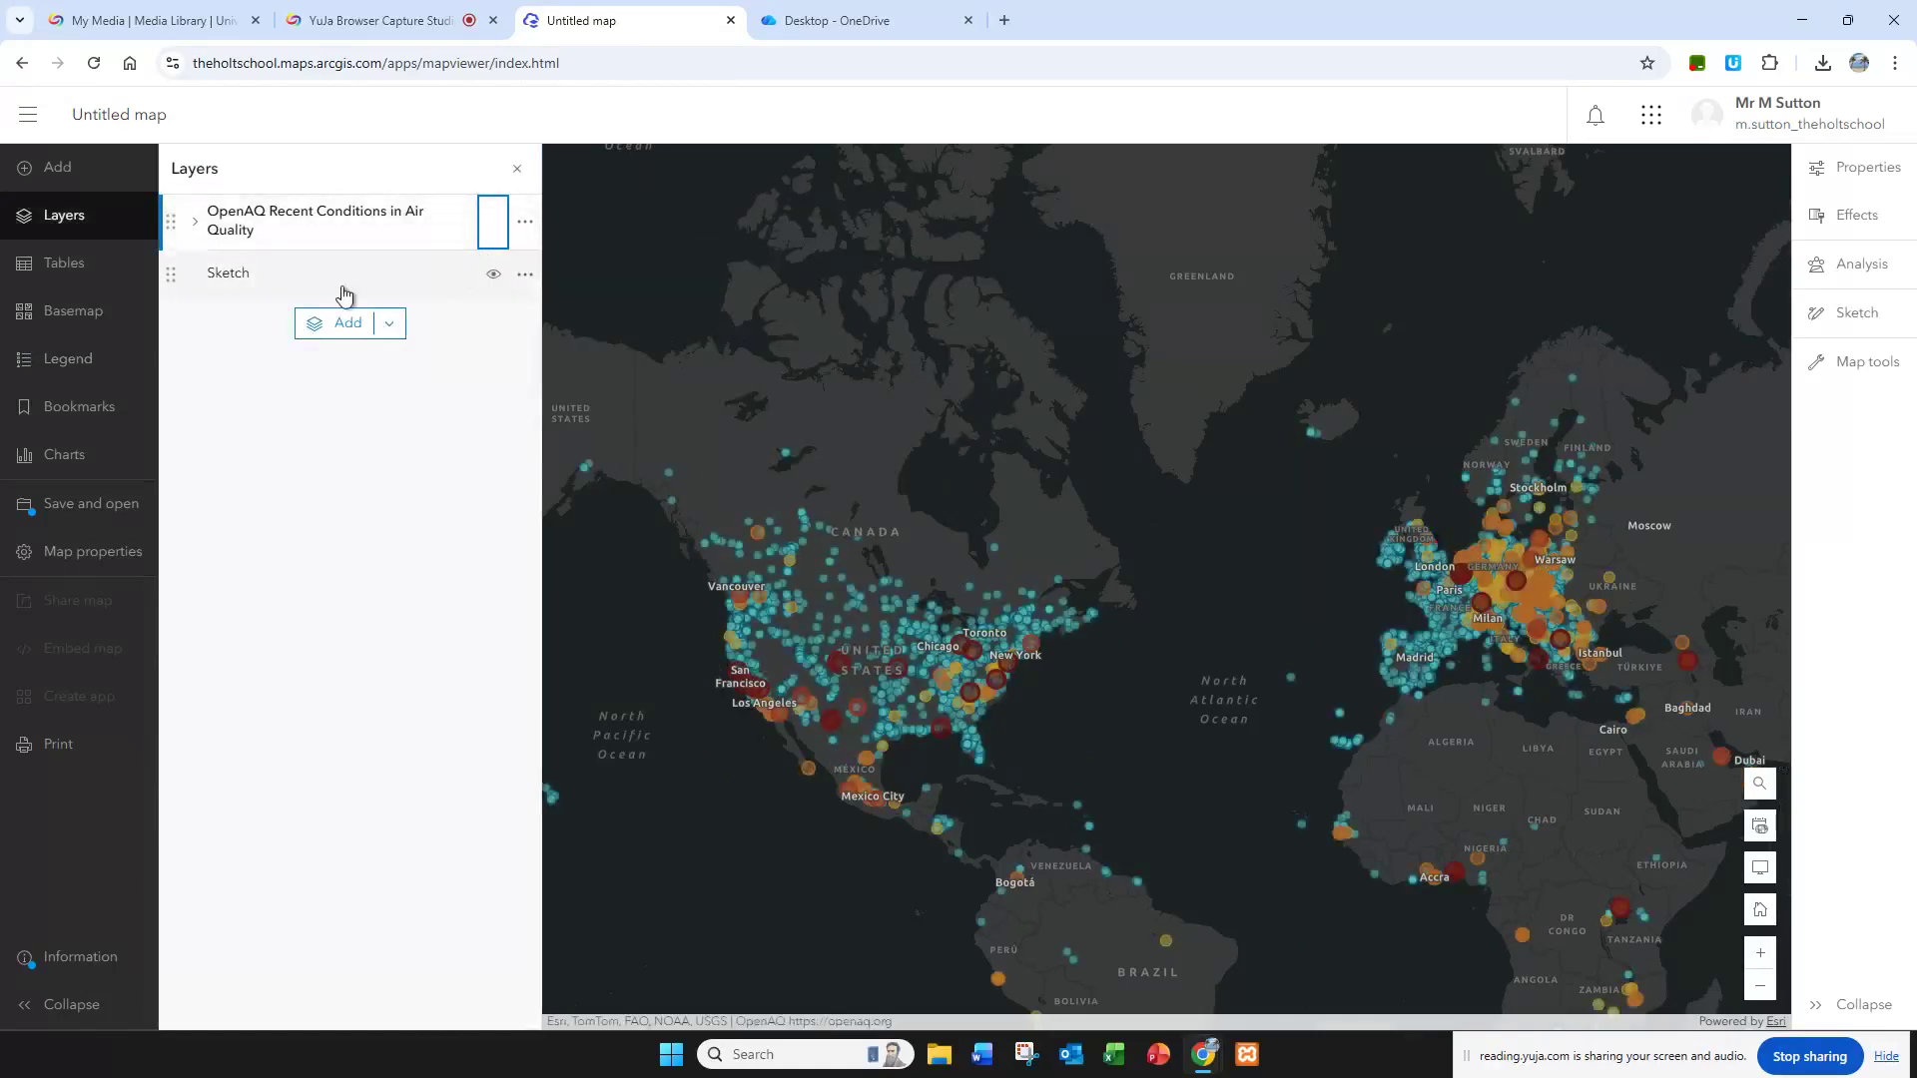
{"action": "left_click", "coordinate": [491, 277]}
{"action": "left_click", "coordinate": [494, 221]}
{"action": "left_click", "coordinate": [493, 277]}
Step: Add the USA Storm Reports layer from Living Atlas and return to the layer list
{"action": "left_click", "coordinate": [390, 323]}
{"action": "left_click", "coordinate": [305, 363]}
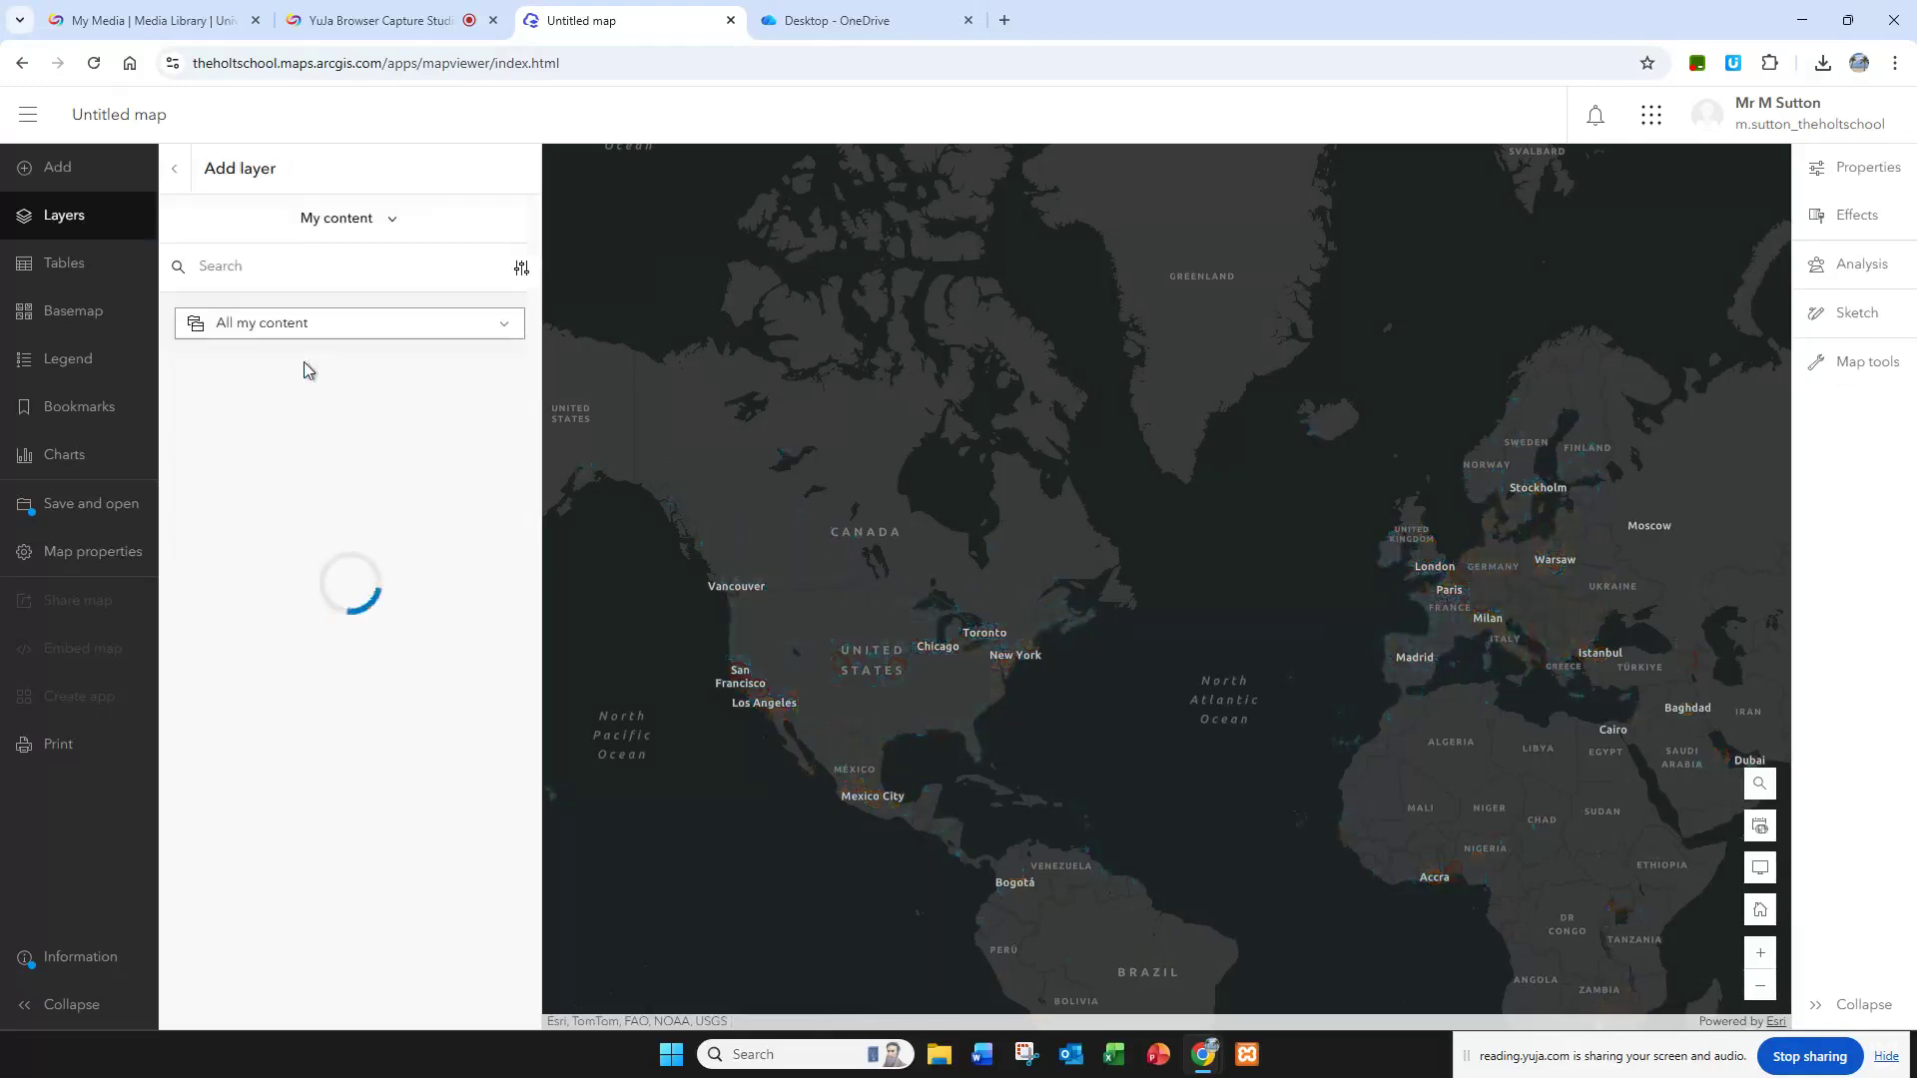
{"action": "left_click", "coordinate": [339, 222]}
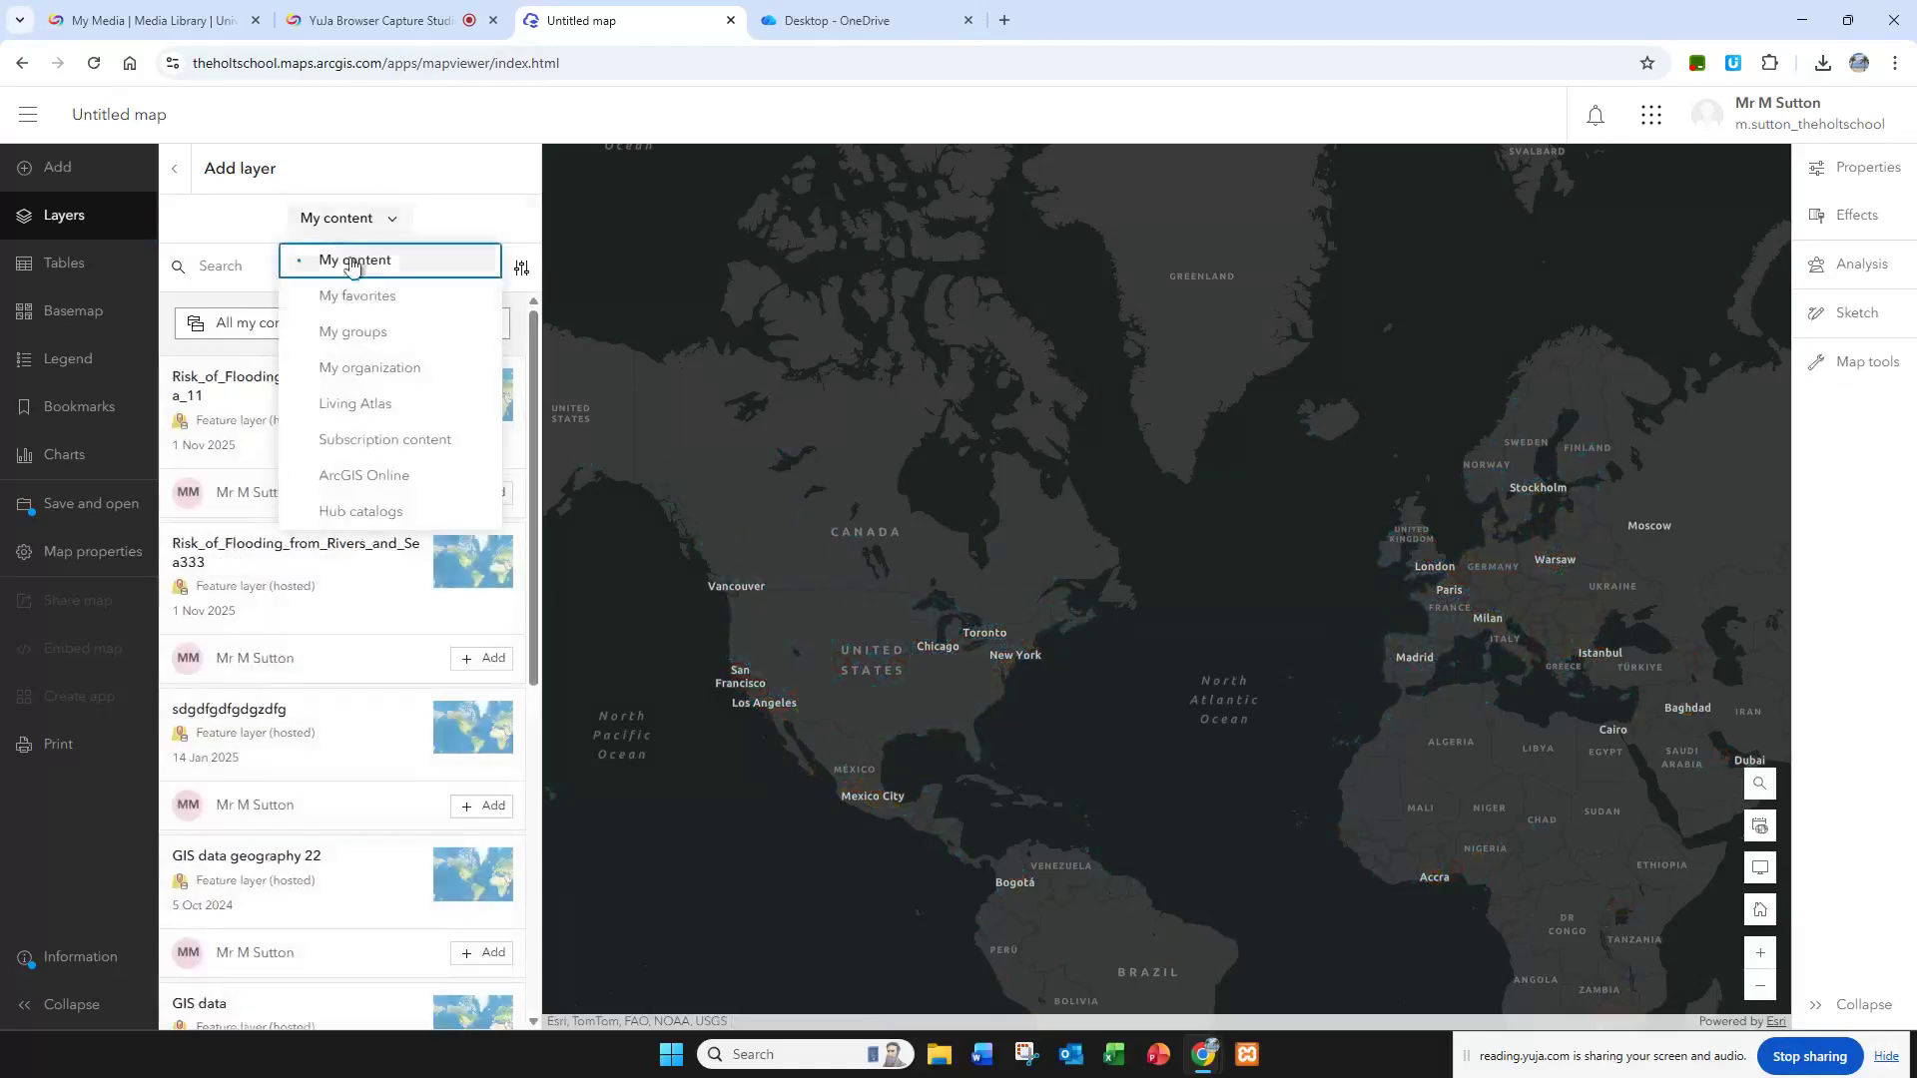
{"action": "left_click", "coordinate": [368, 402]}
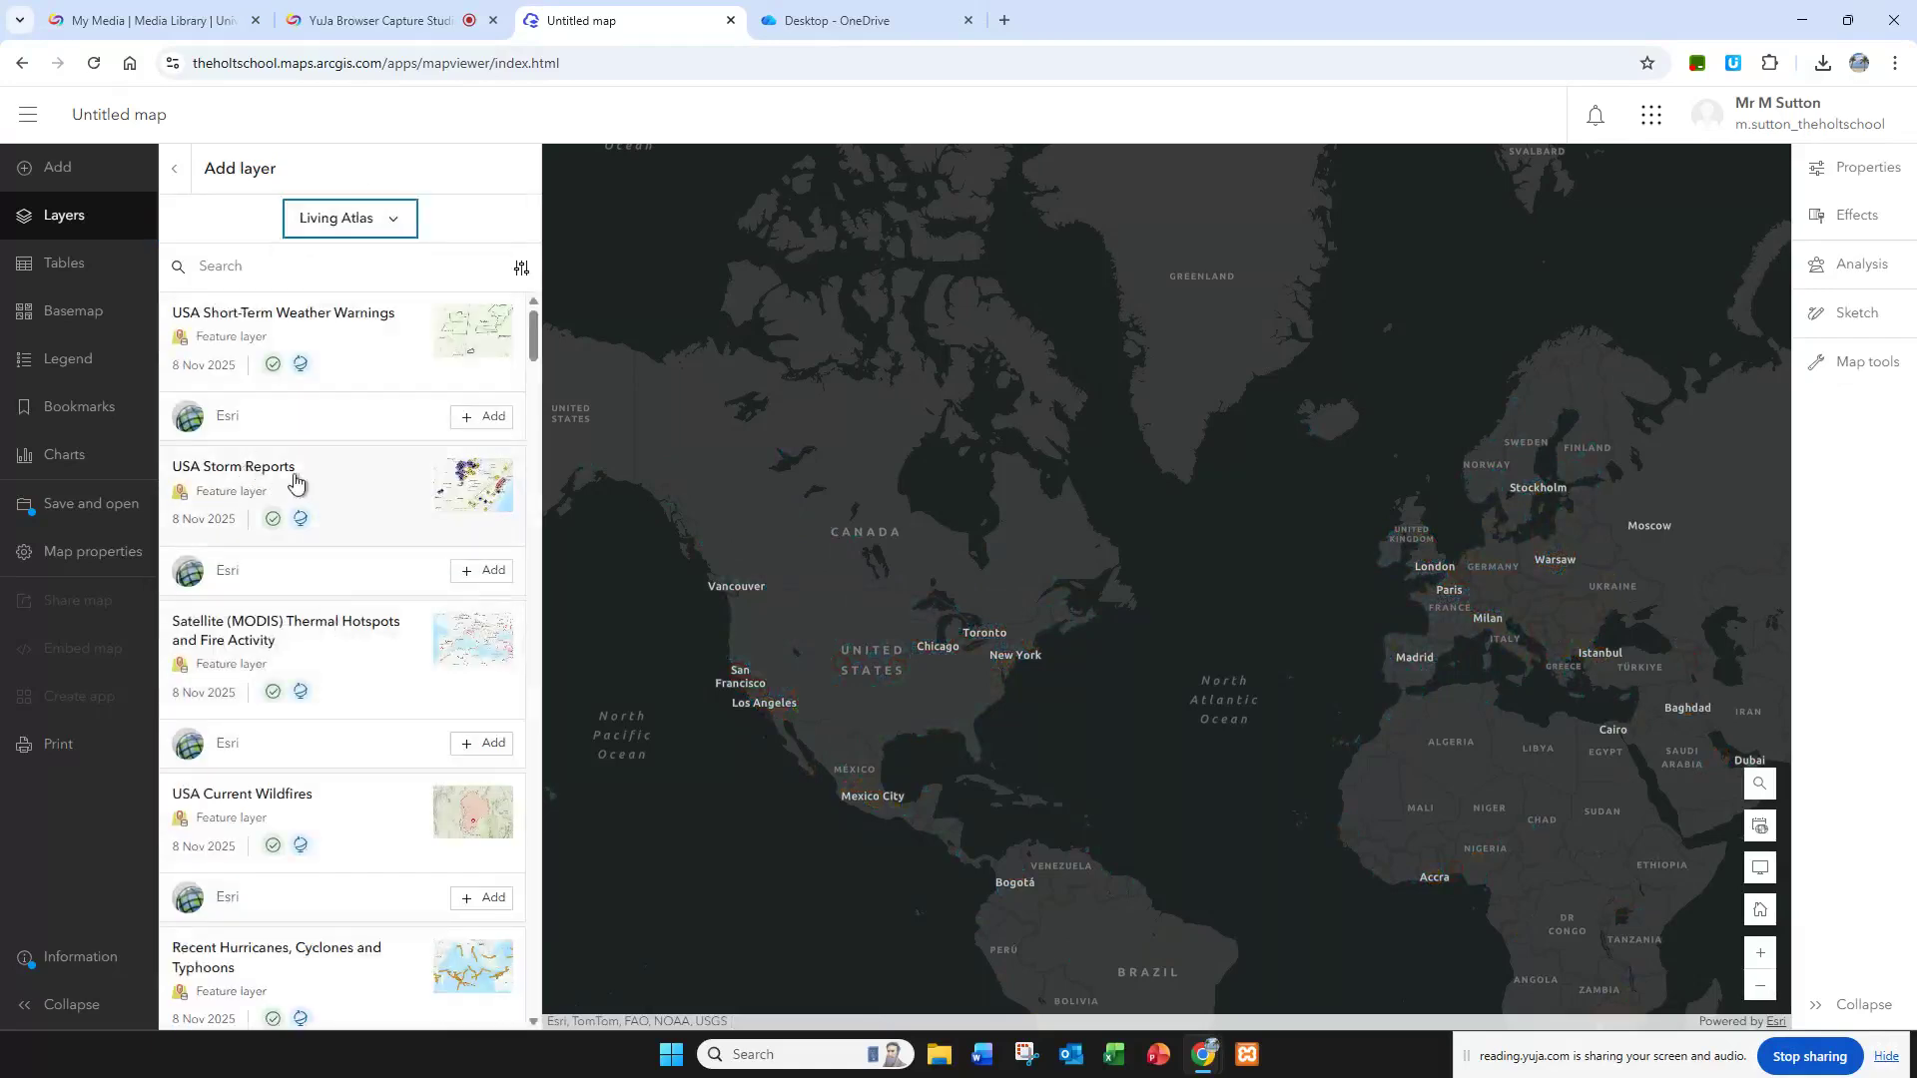
{"action": "left_click", "coordinate": [477, 570]}
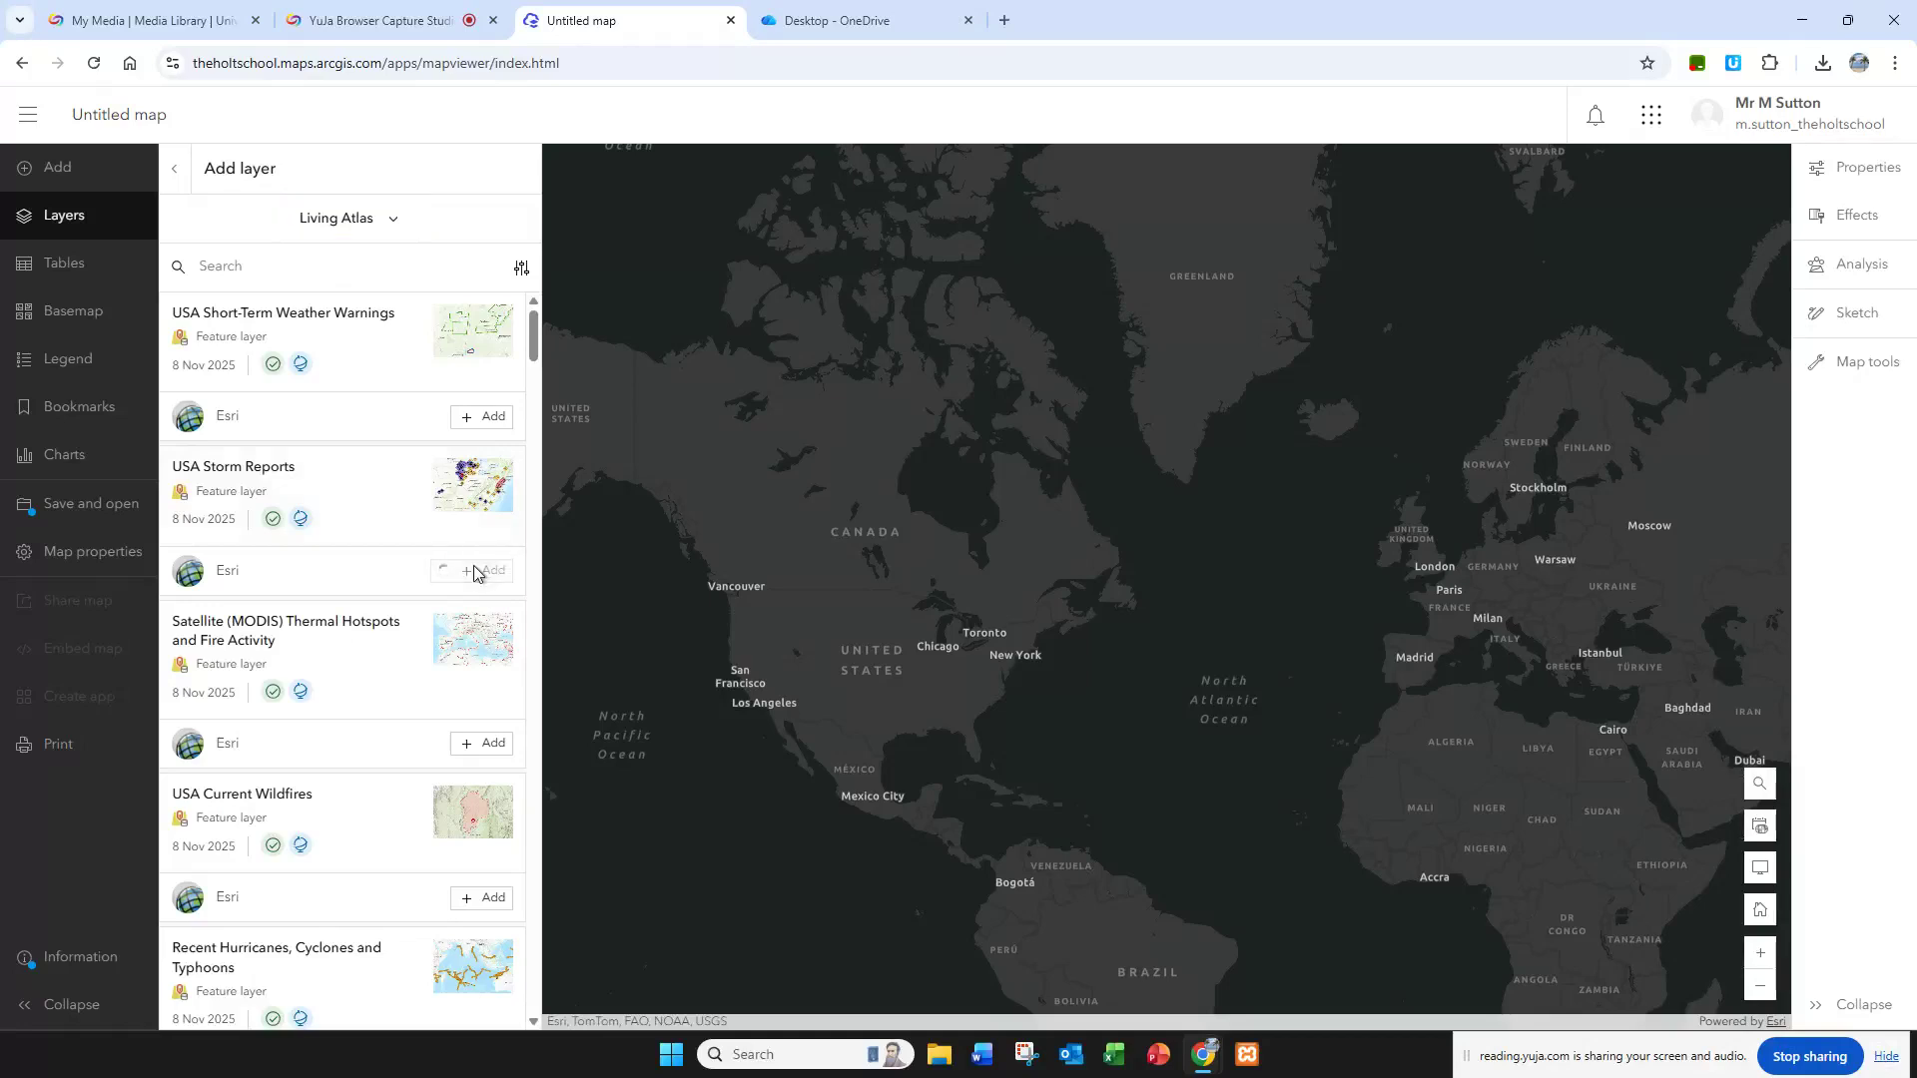
{"action": "left_click", "coordinate": [178, 173]}
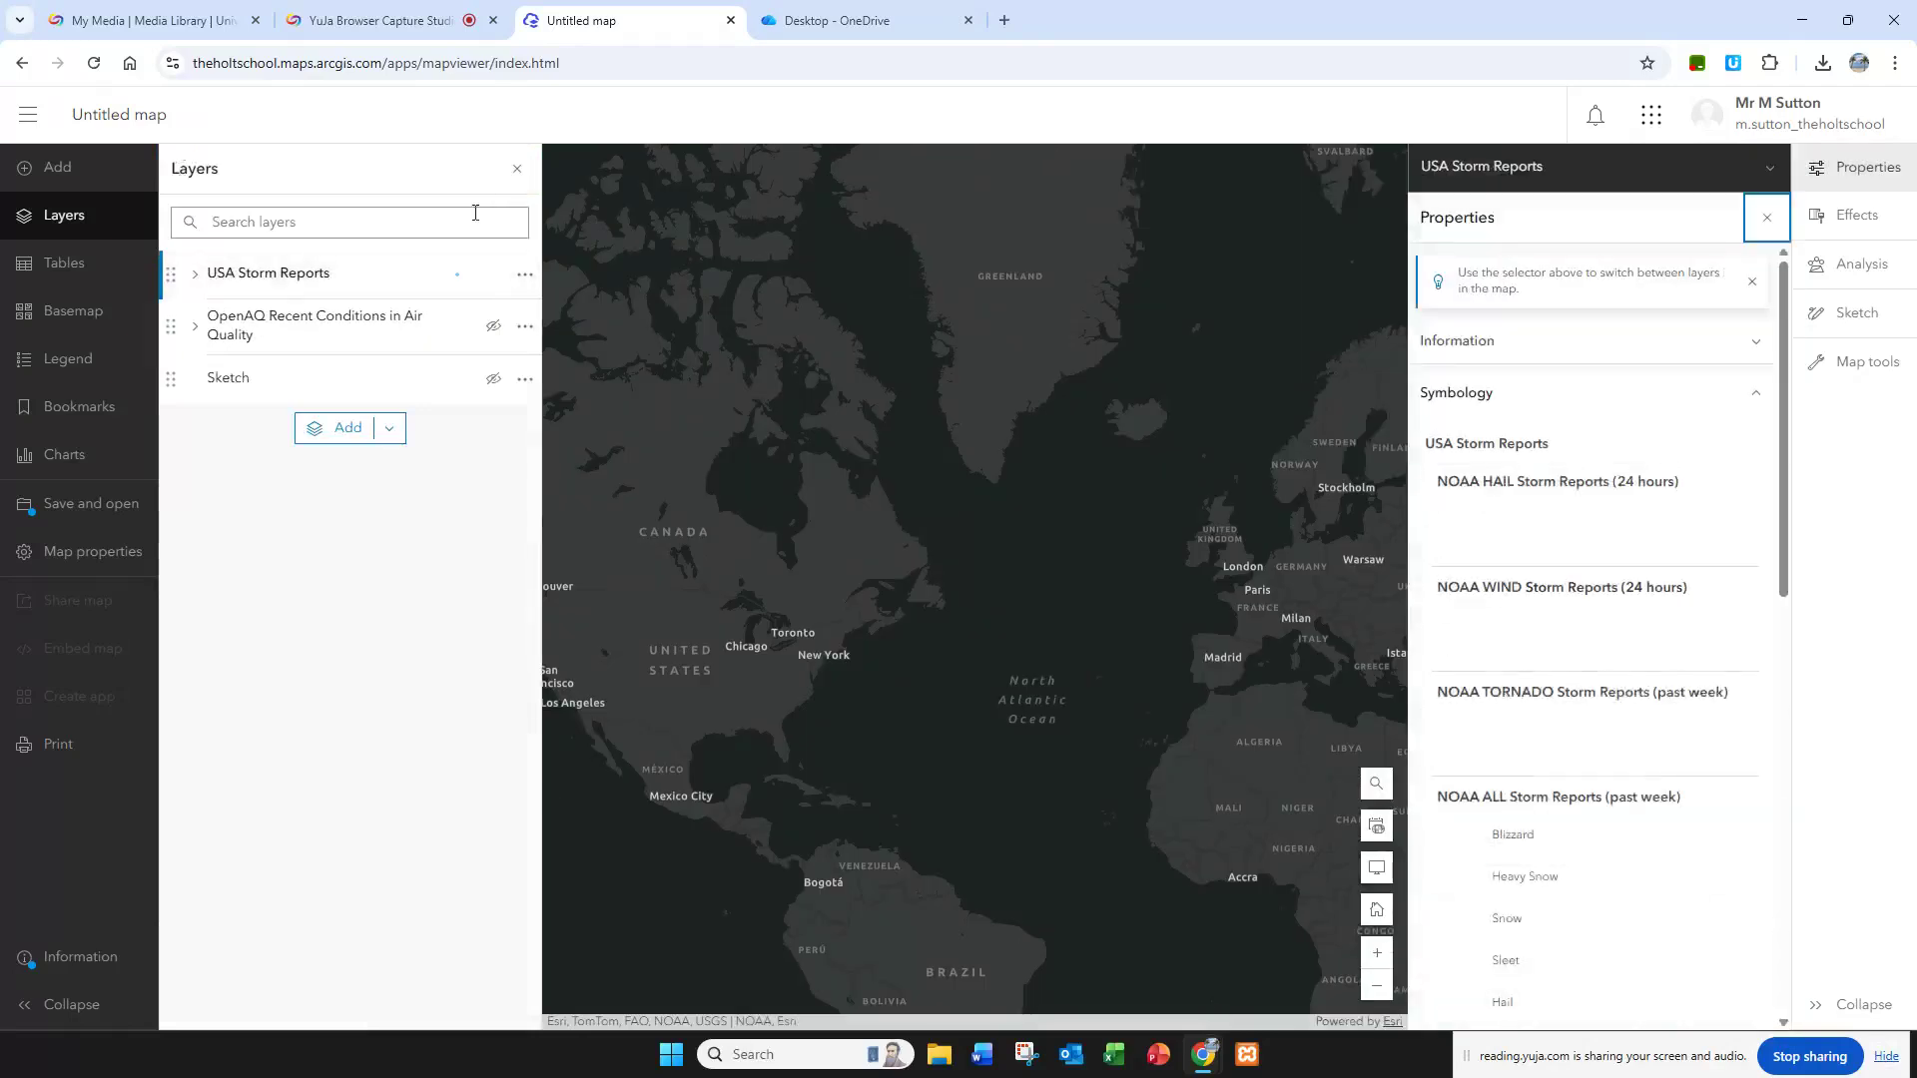
Step: Look for storm reports over the United States and the wider world, and hide the USA Storm Reports layer
{"action": "left_click_drag", "start_coordinate": [925, 635], "coordinate": [1112, 501]}
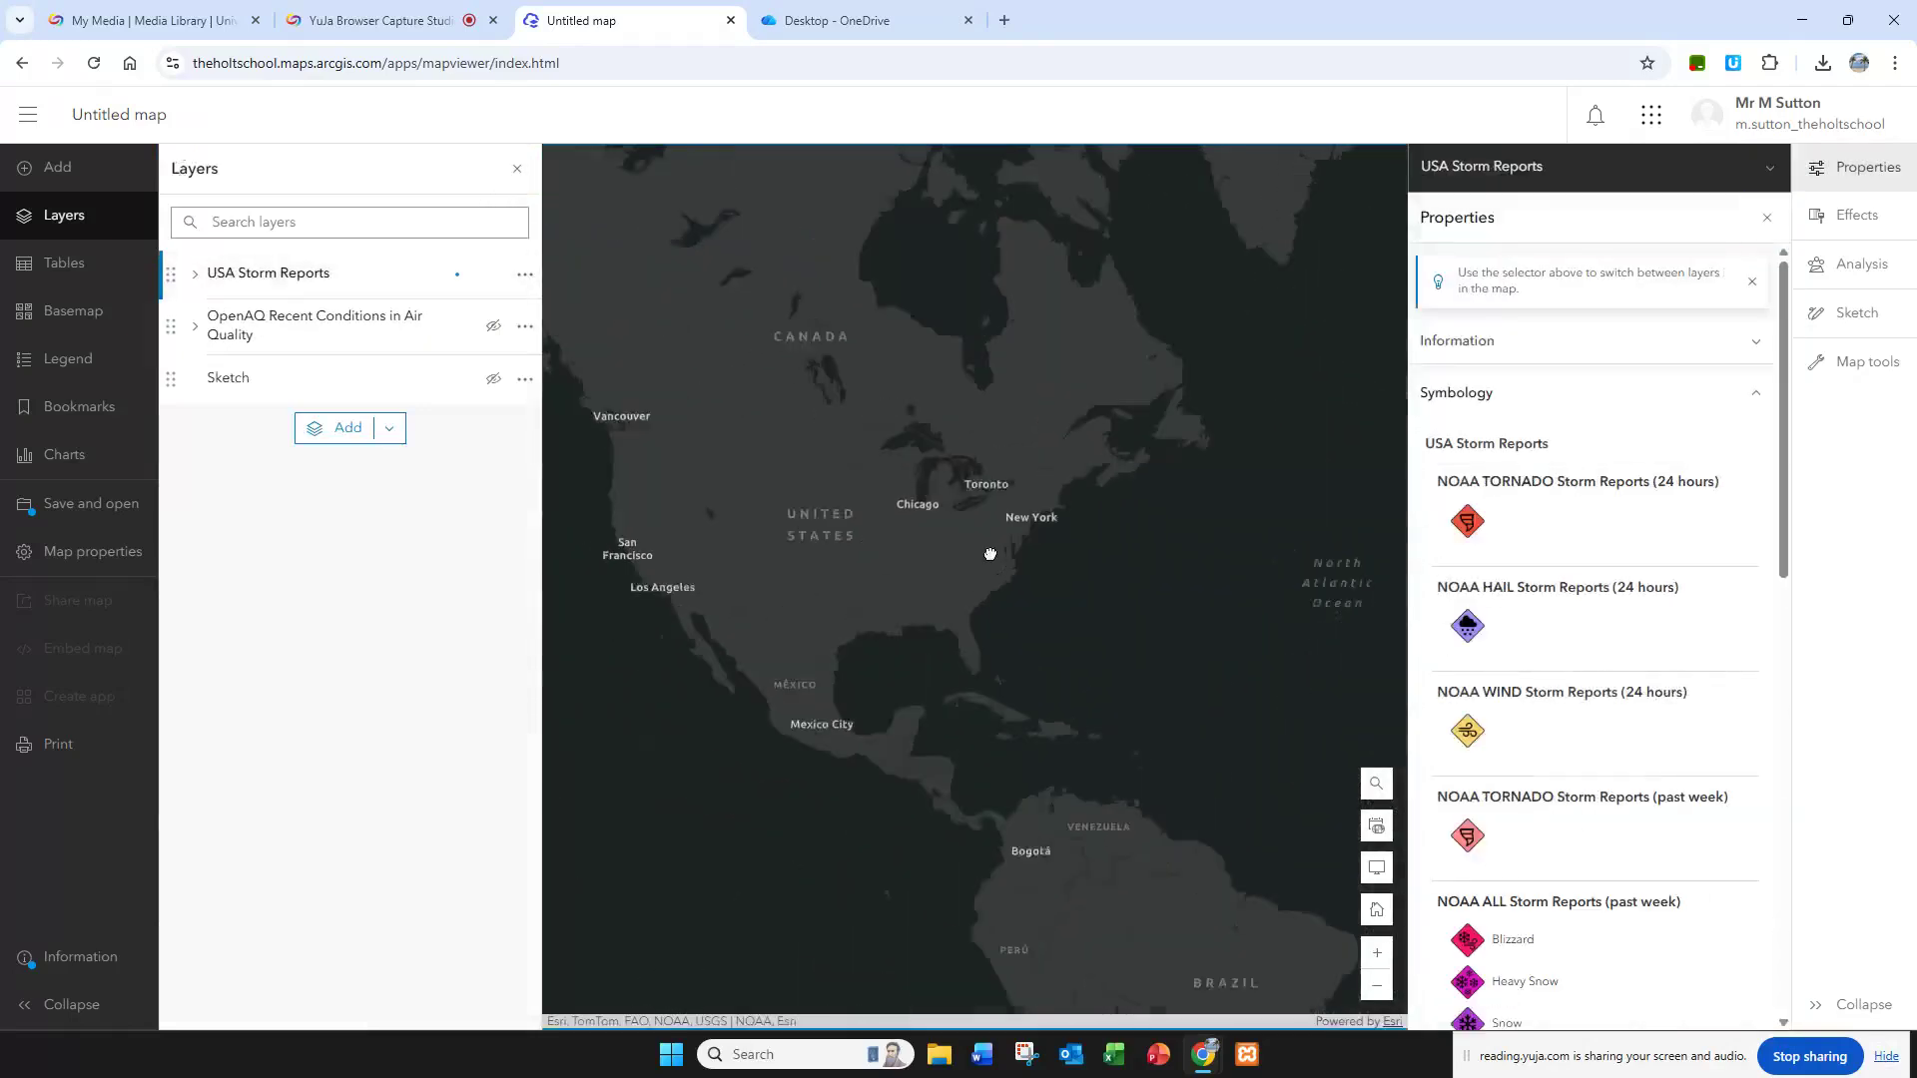
{"action": "scroll", "coordinate": [990, 553], "scroll_direction": "down", "scroll_amount": 1}
{"action": "left_click_drag", "start_coordinate": [1139, 570], "coordinate": [813, 560]}
{"action": "left_click_drag", "start_coordinate": [1131, 513], "coordinate": [898, 545]}
{"action": "scroll", "coordinate": [898, 545], "scroll_direction": "down", "scroll_amount": 2}
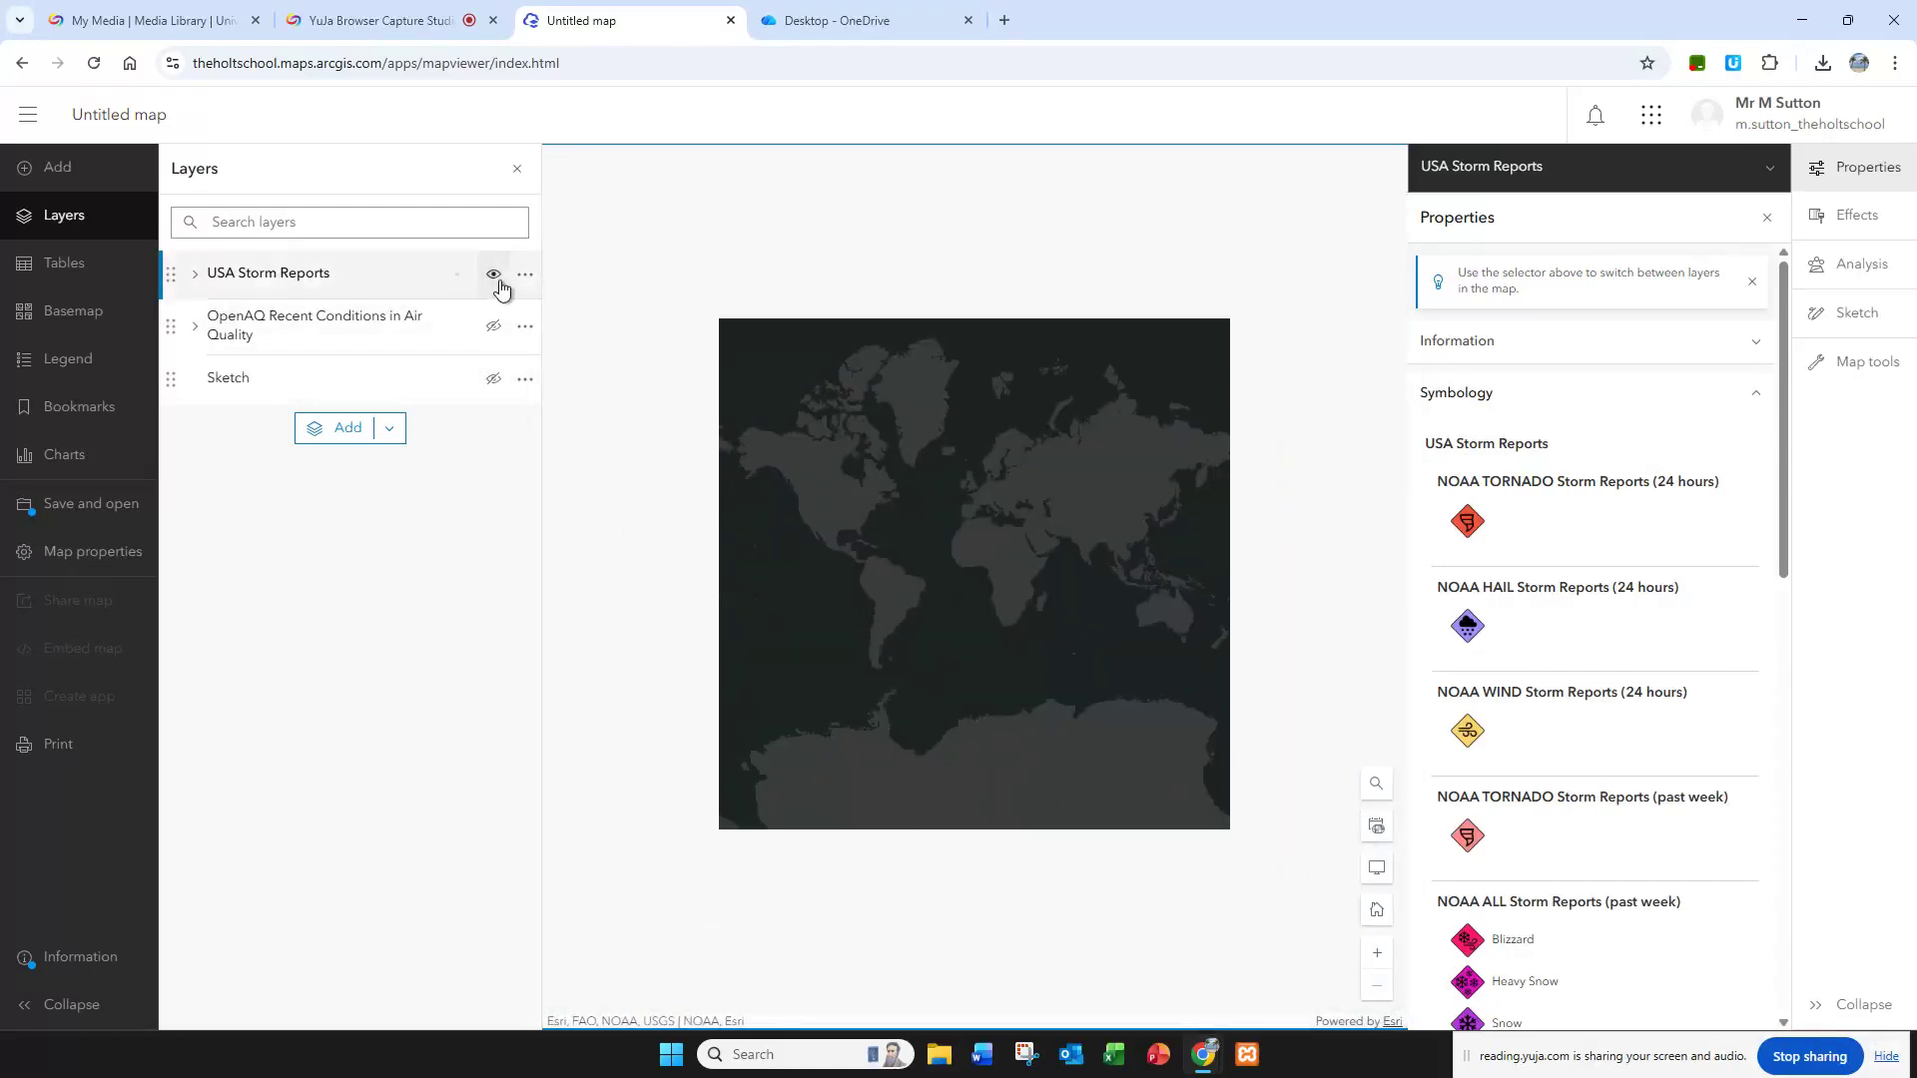
{"action": "left_click", "coordinate": [496, 278]}
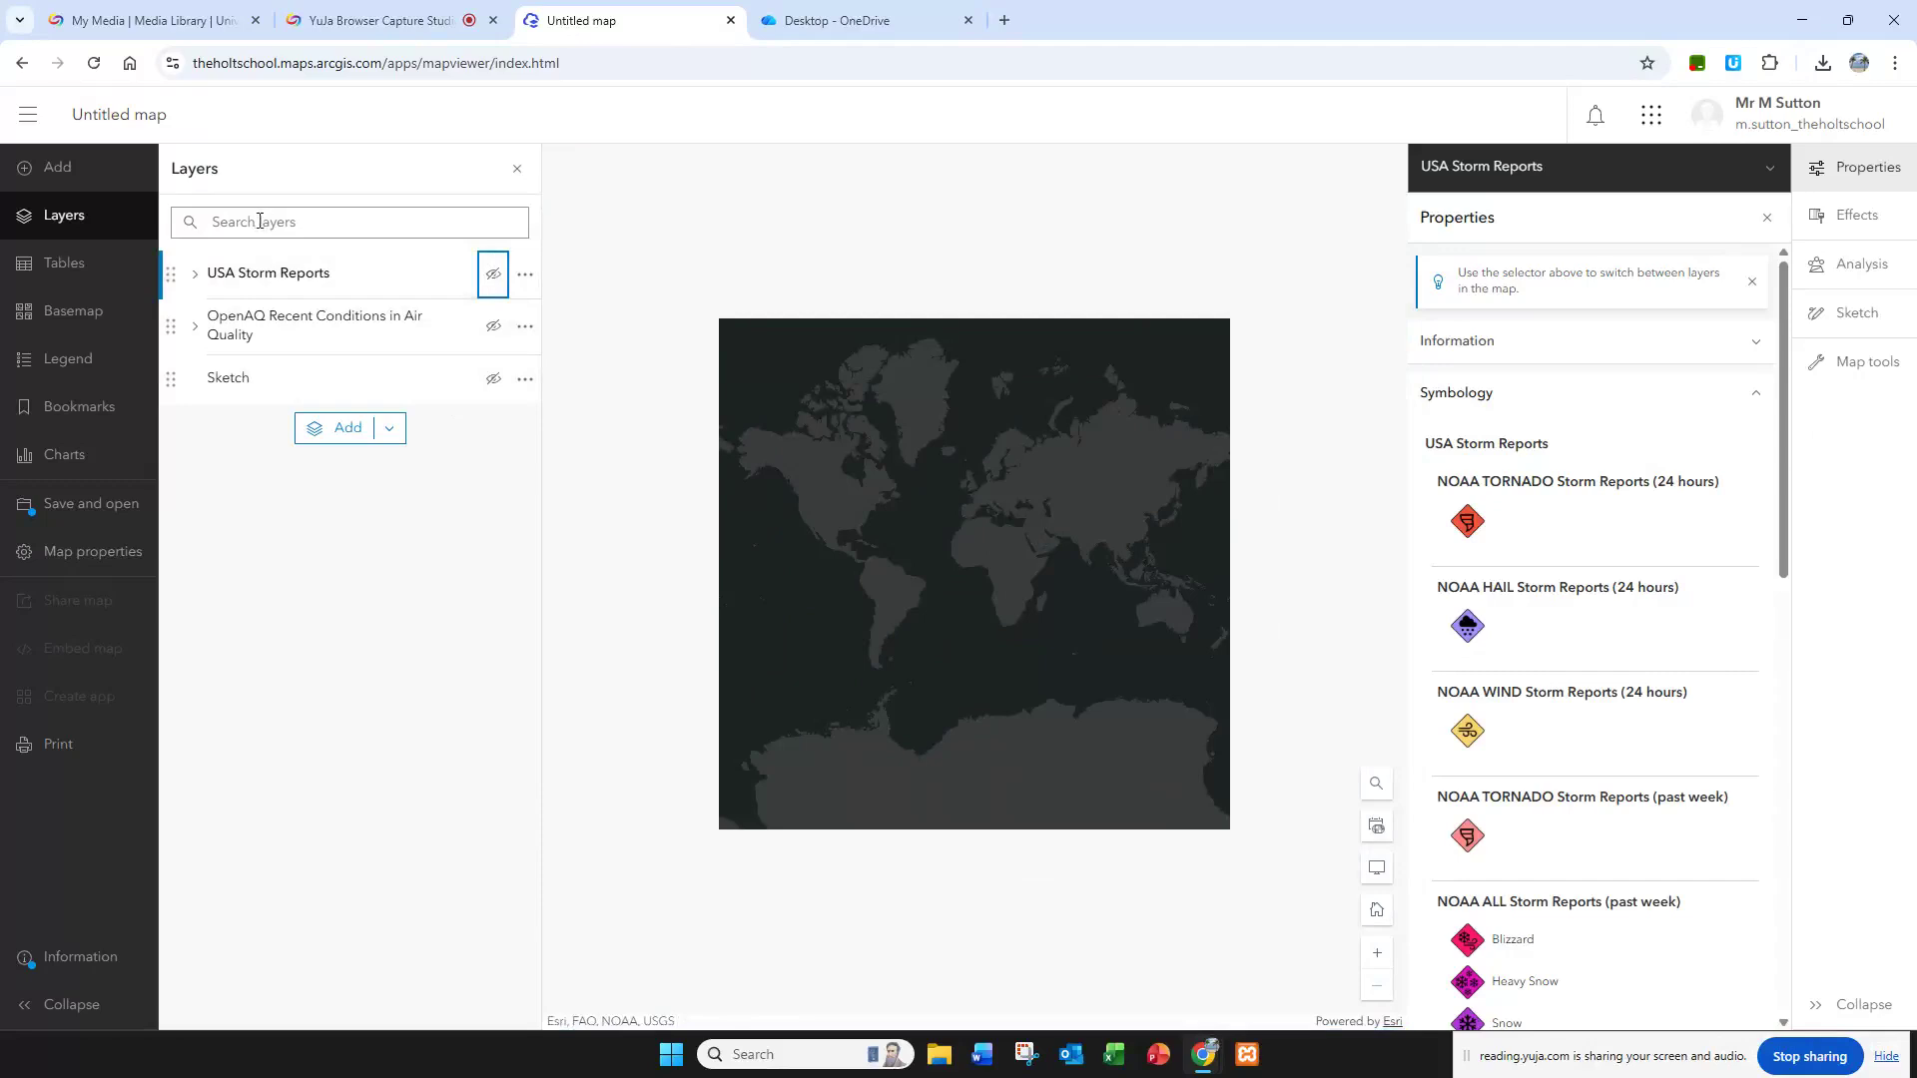
Step: Browse the Living Atlas layers again and add USA Current Wildfires to the map
{"action": "left_click", "coordinate": [88, 221]}
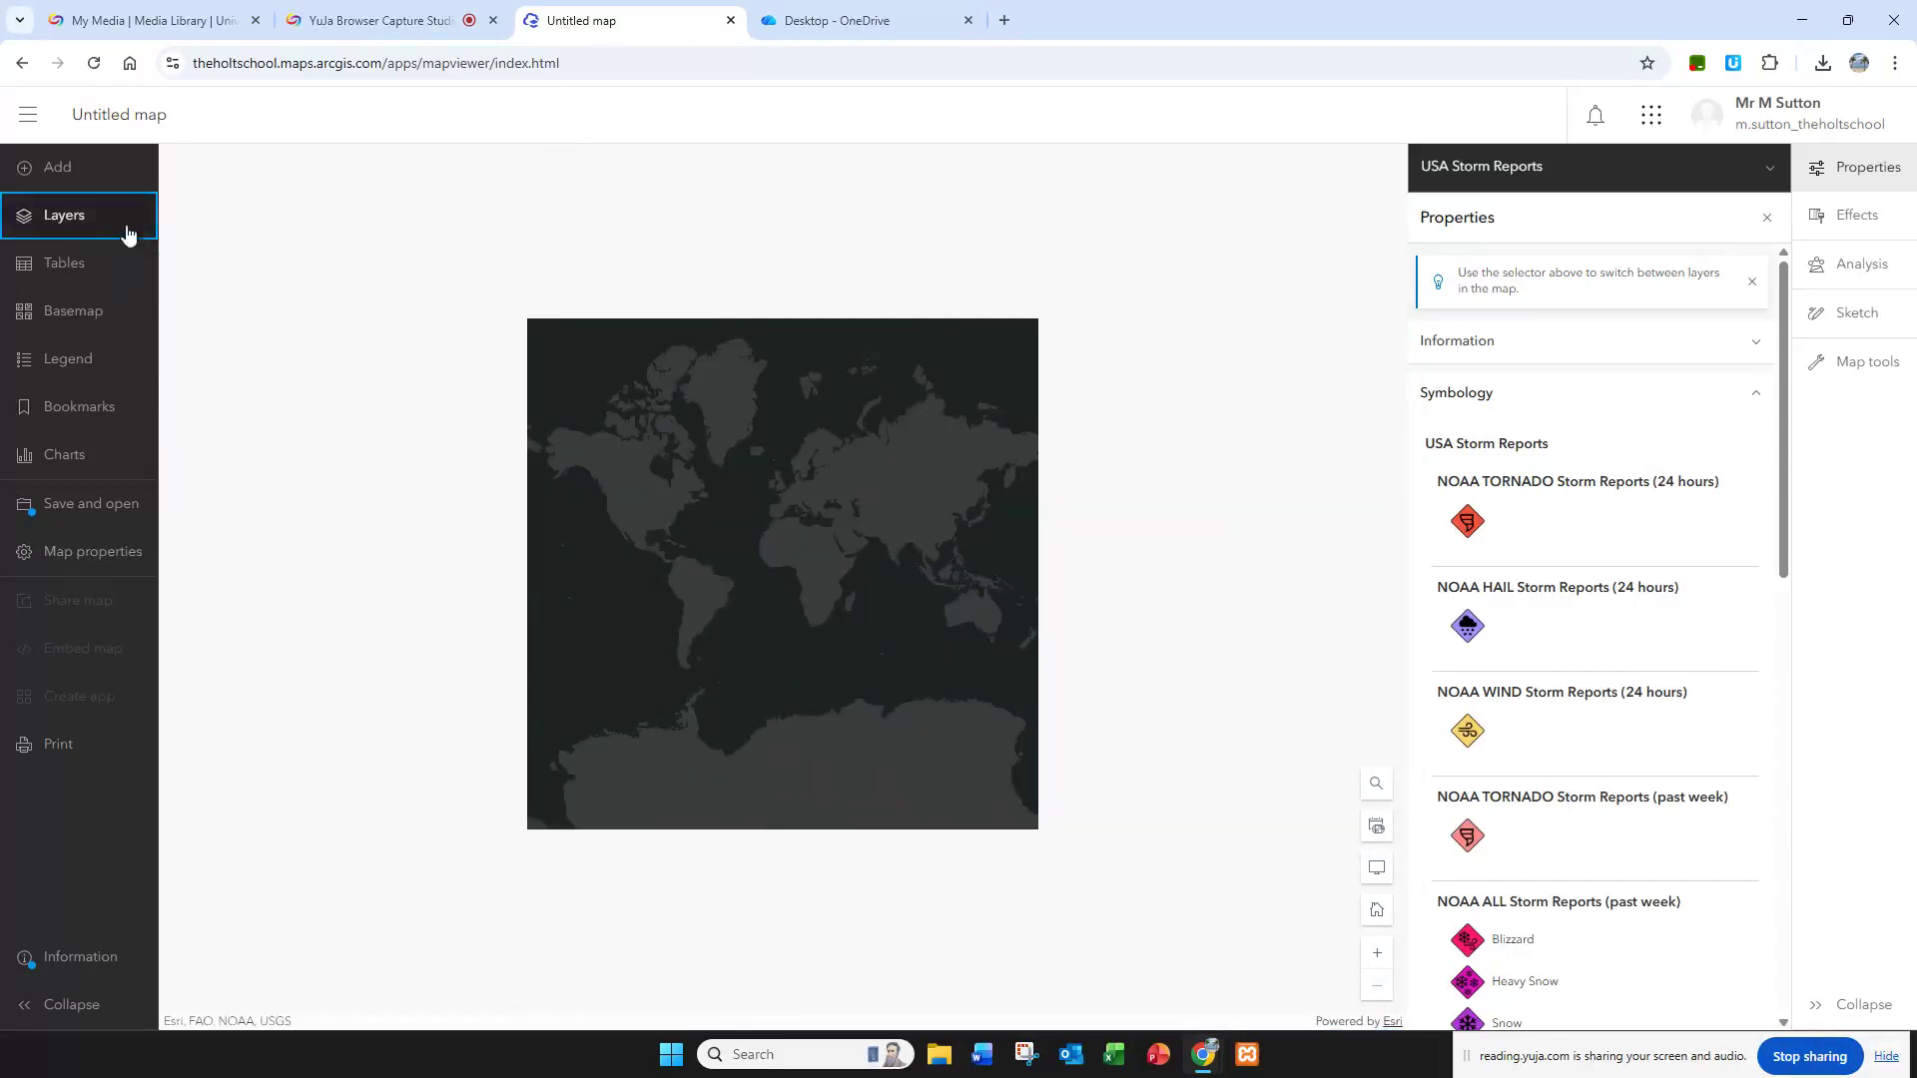
{"action": "left_click", "coordinate": [127, 233]}
{"action": "left_click", "coordinate": [515, 183]}
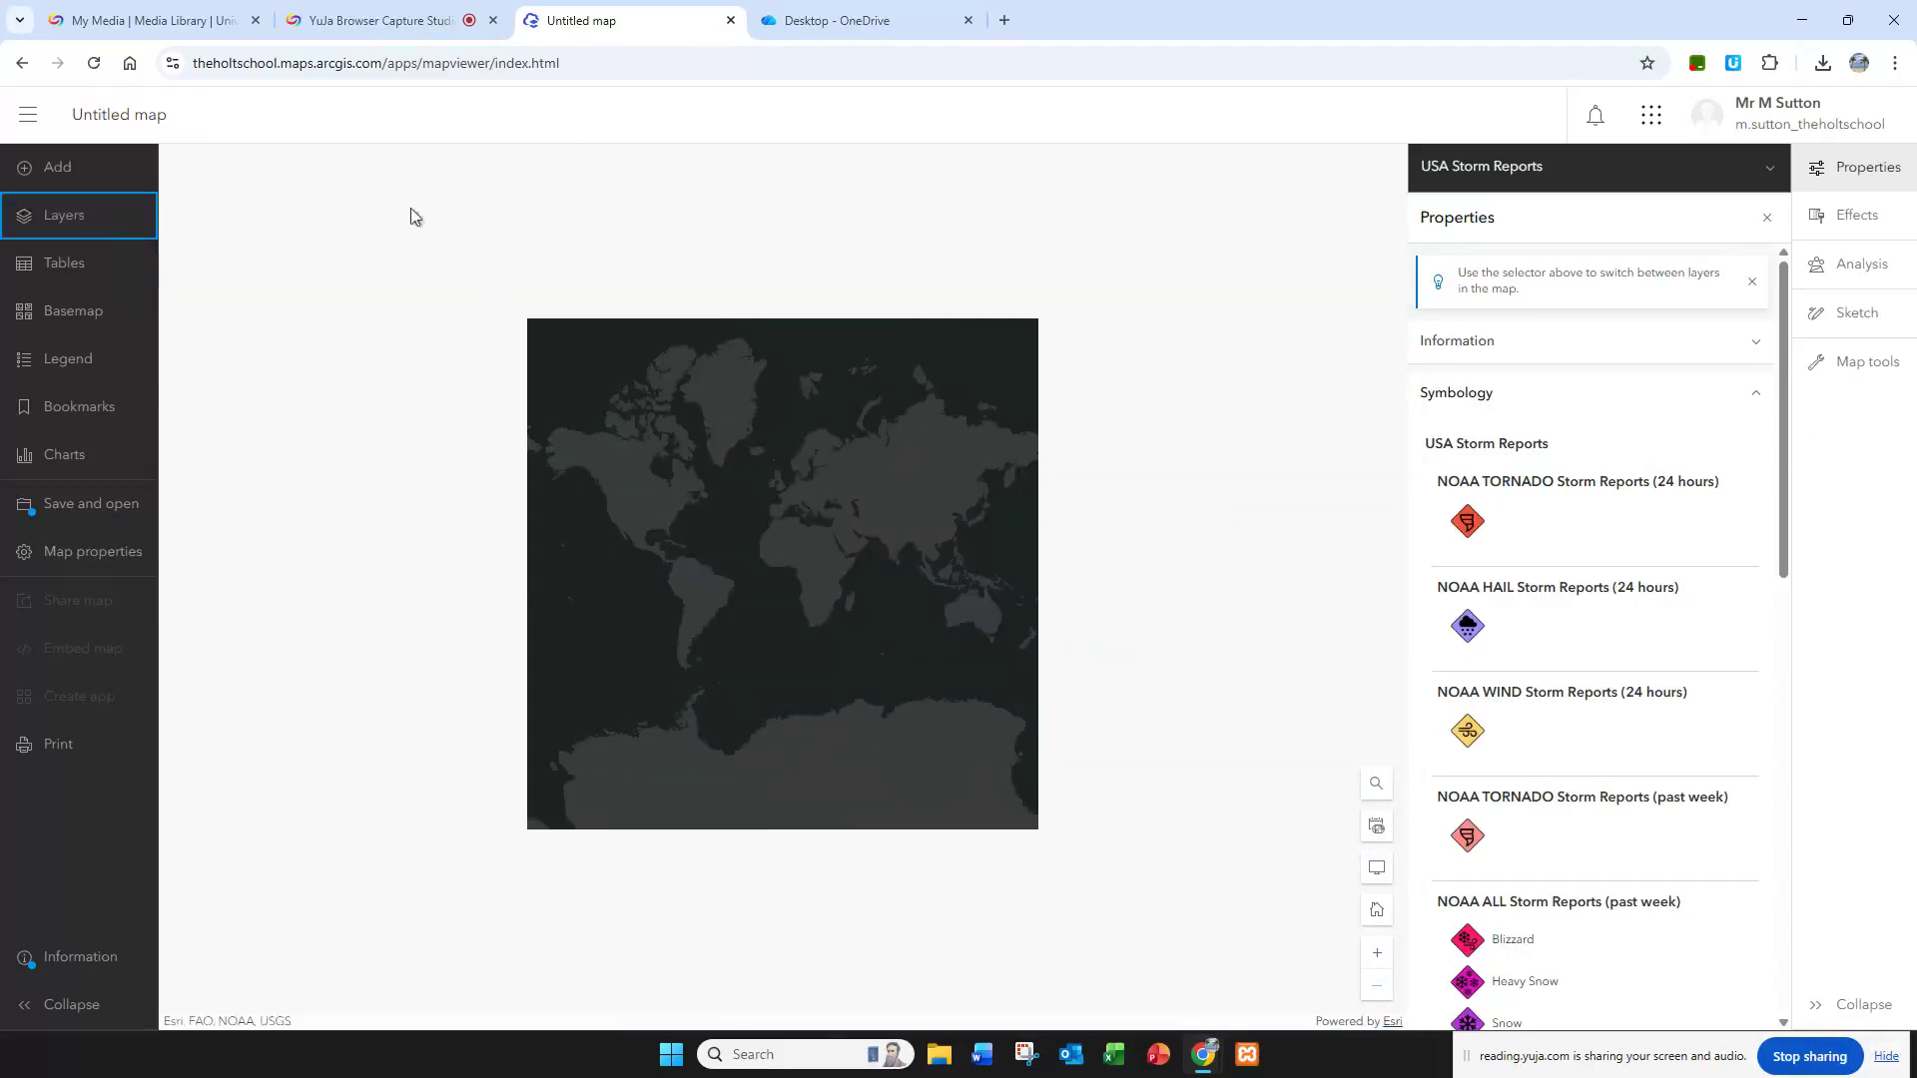
{"action": "left_click", "coordinate": [36, 220]}
{"action": "left_click", "coordinate": [362, 440]}
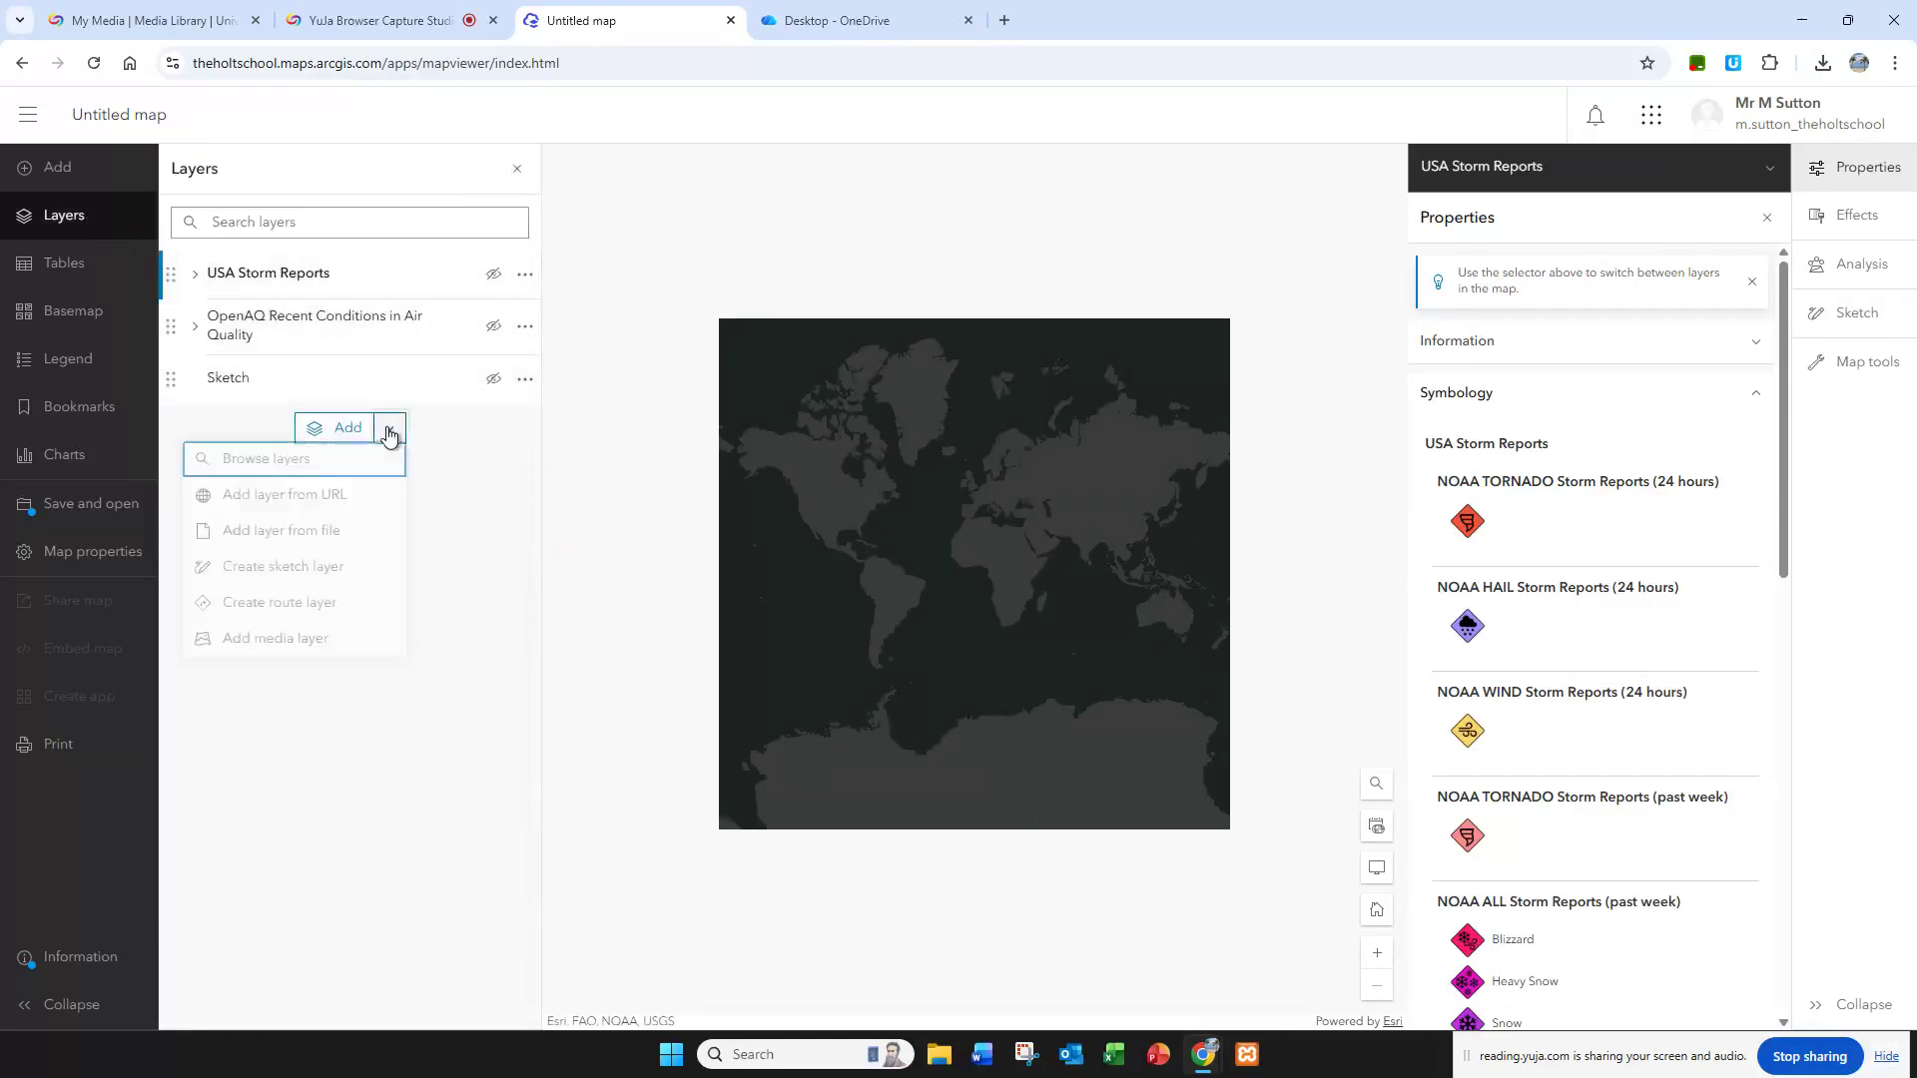
{"action": "left_click", "coordinate": [336, 460]}
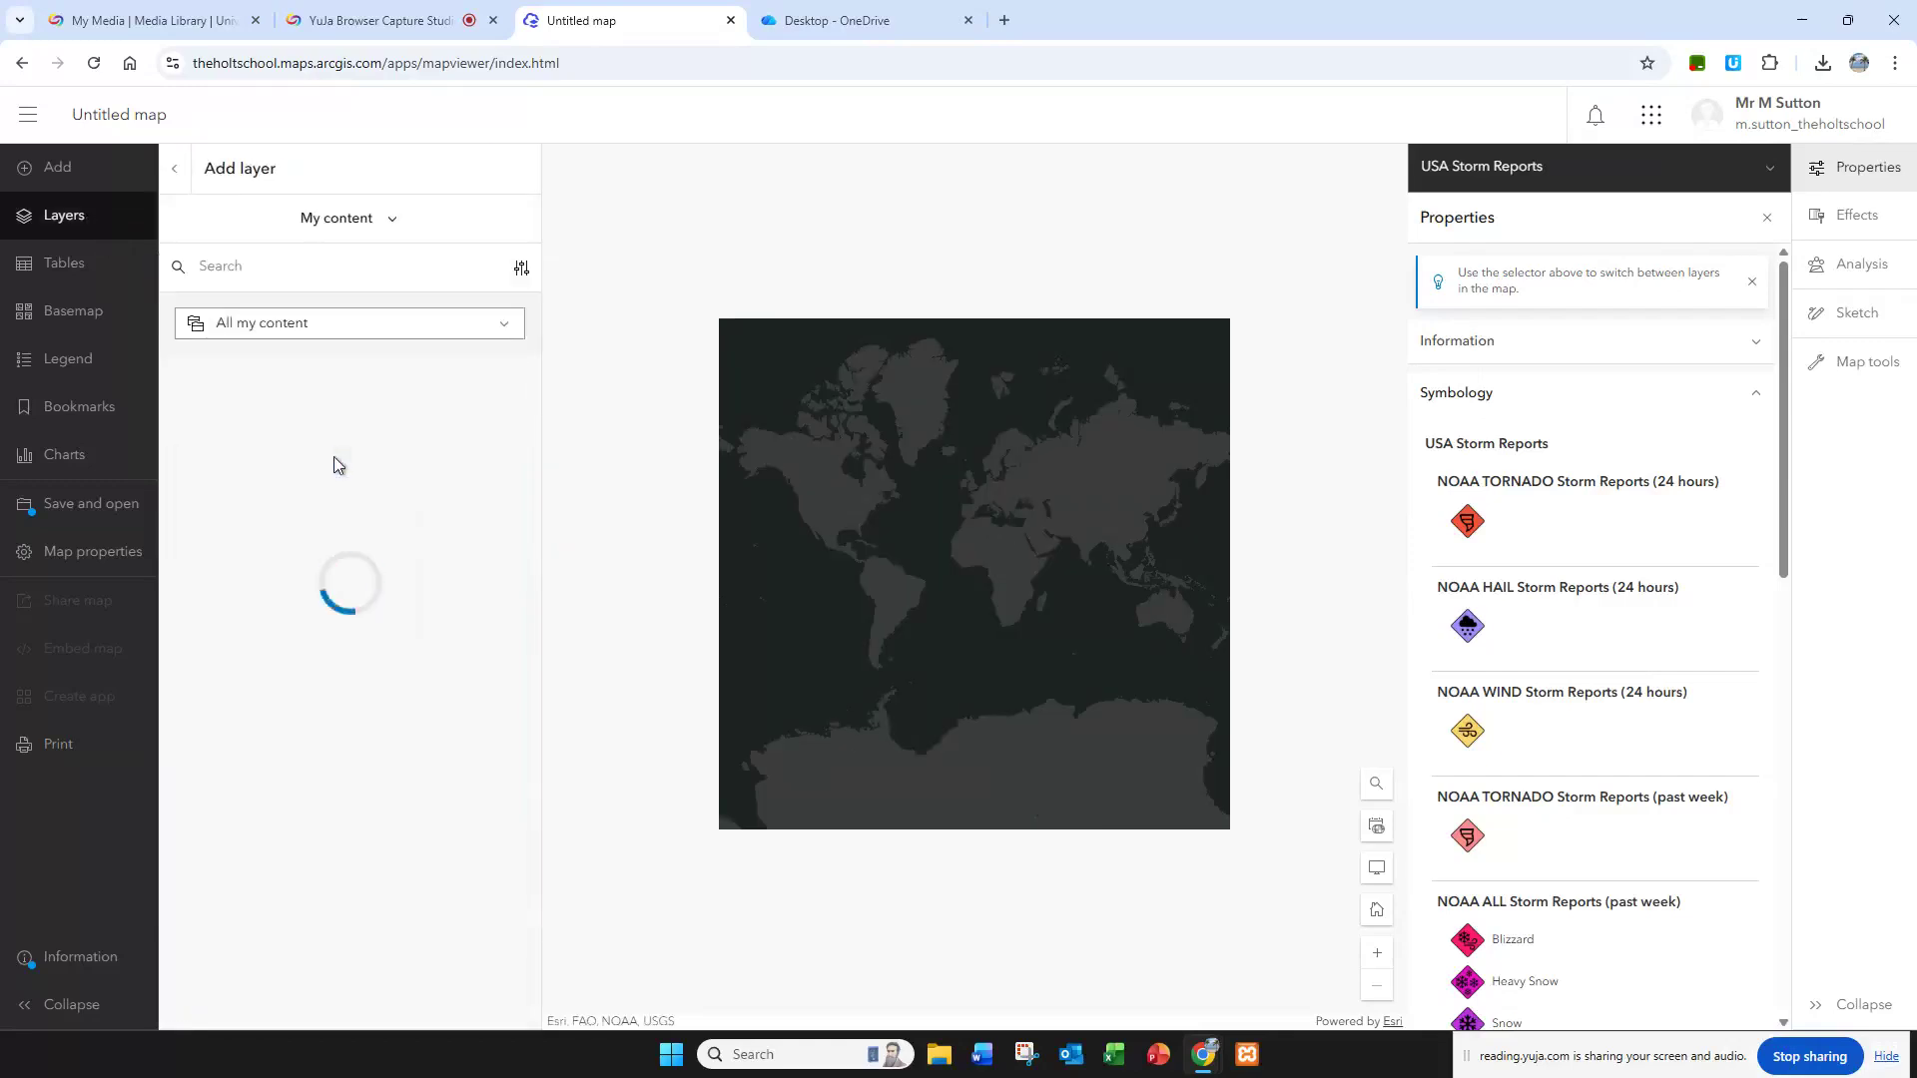
{"action": "left_click", "coordinate": [307, 327]}
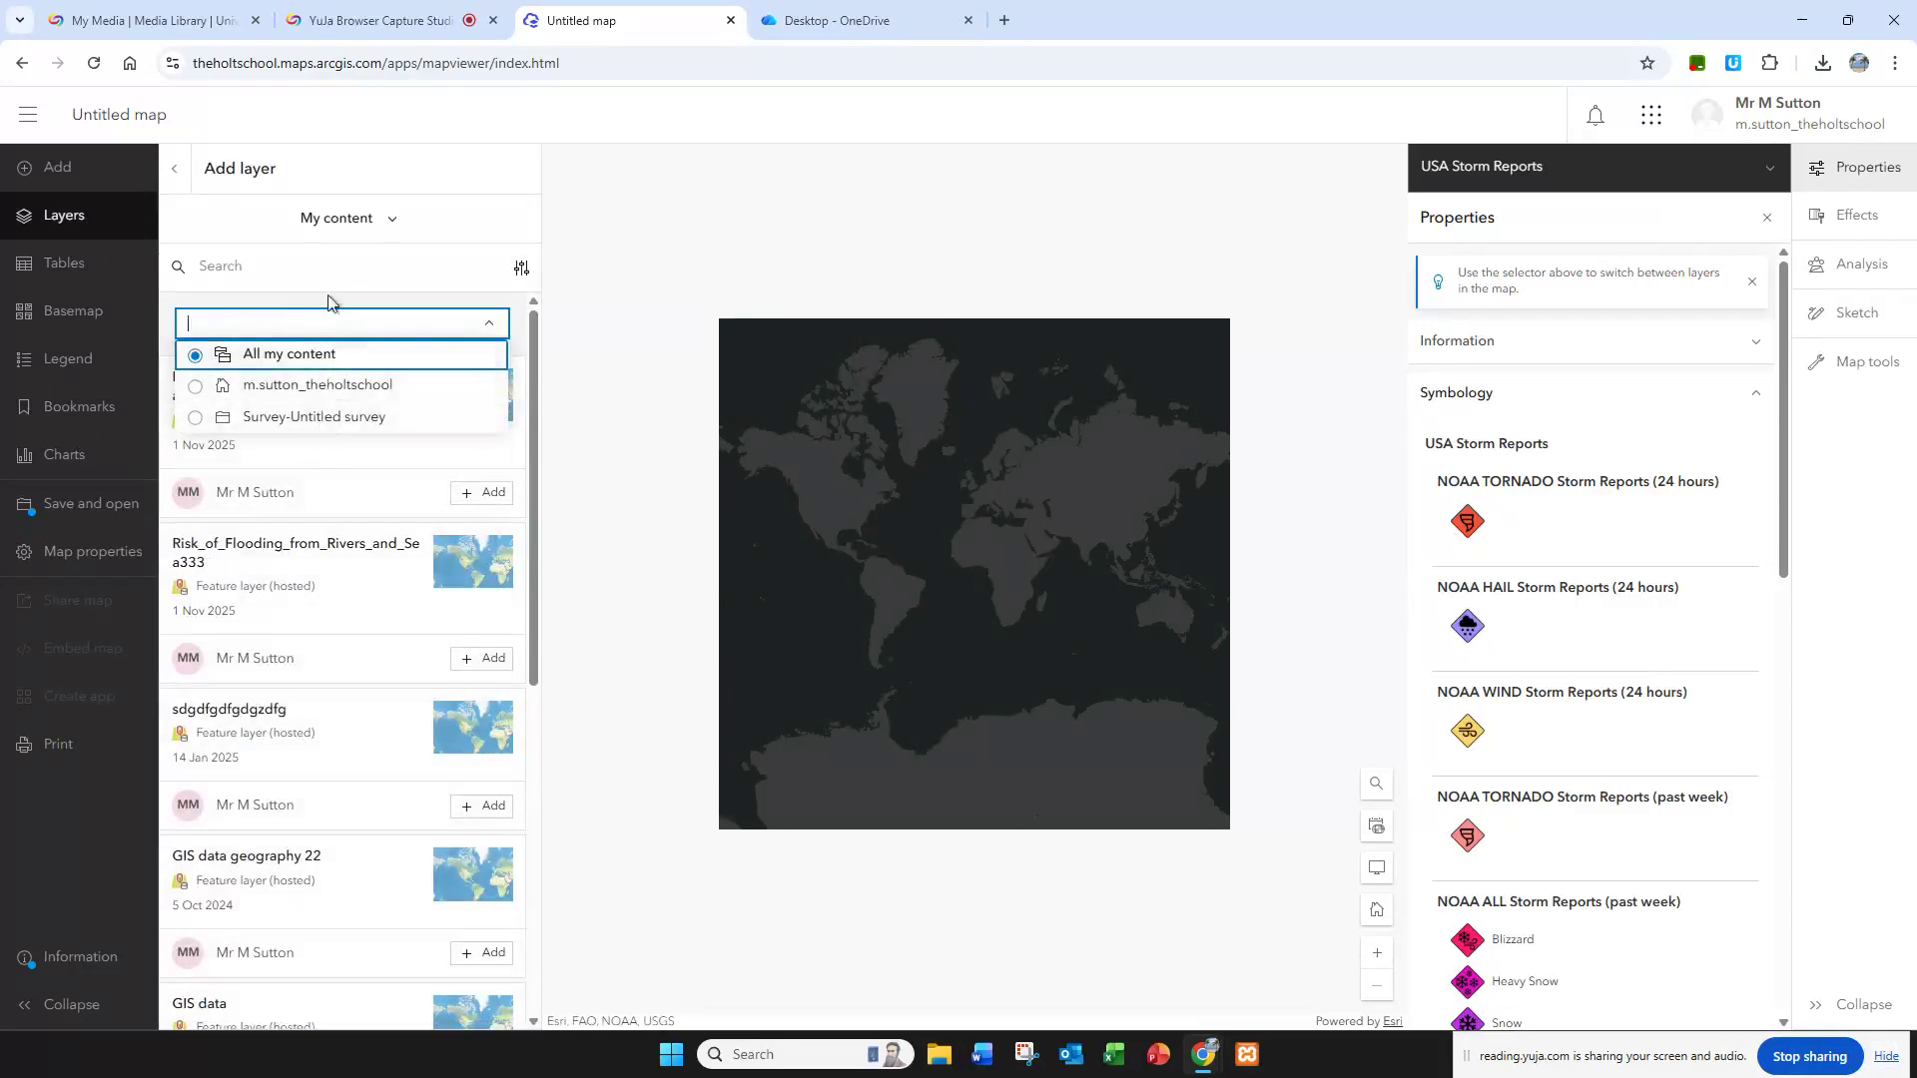
{"action": "left_click", "coordinate": [334, 226]}
{"action": "left_click", "coordinate": [372, 402]}
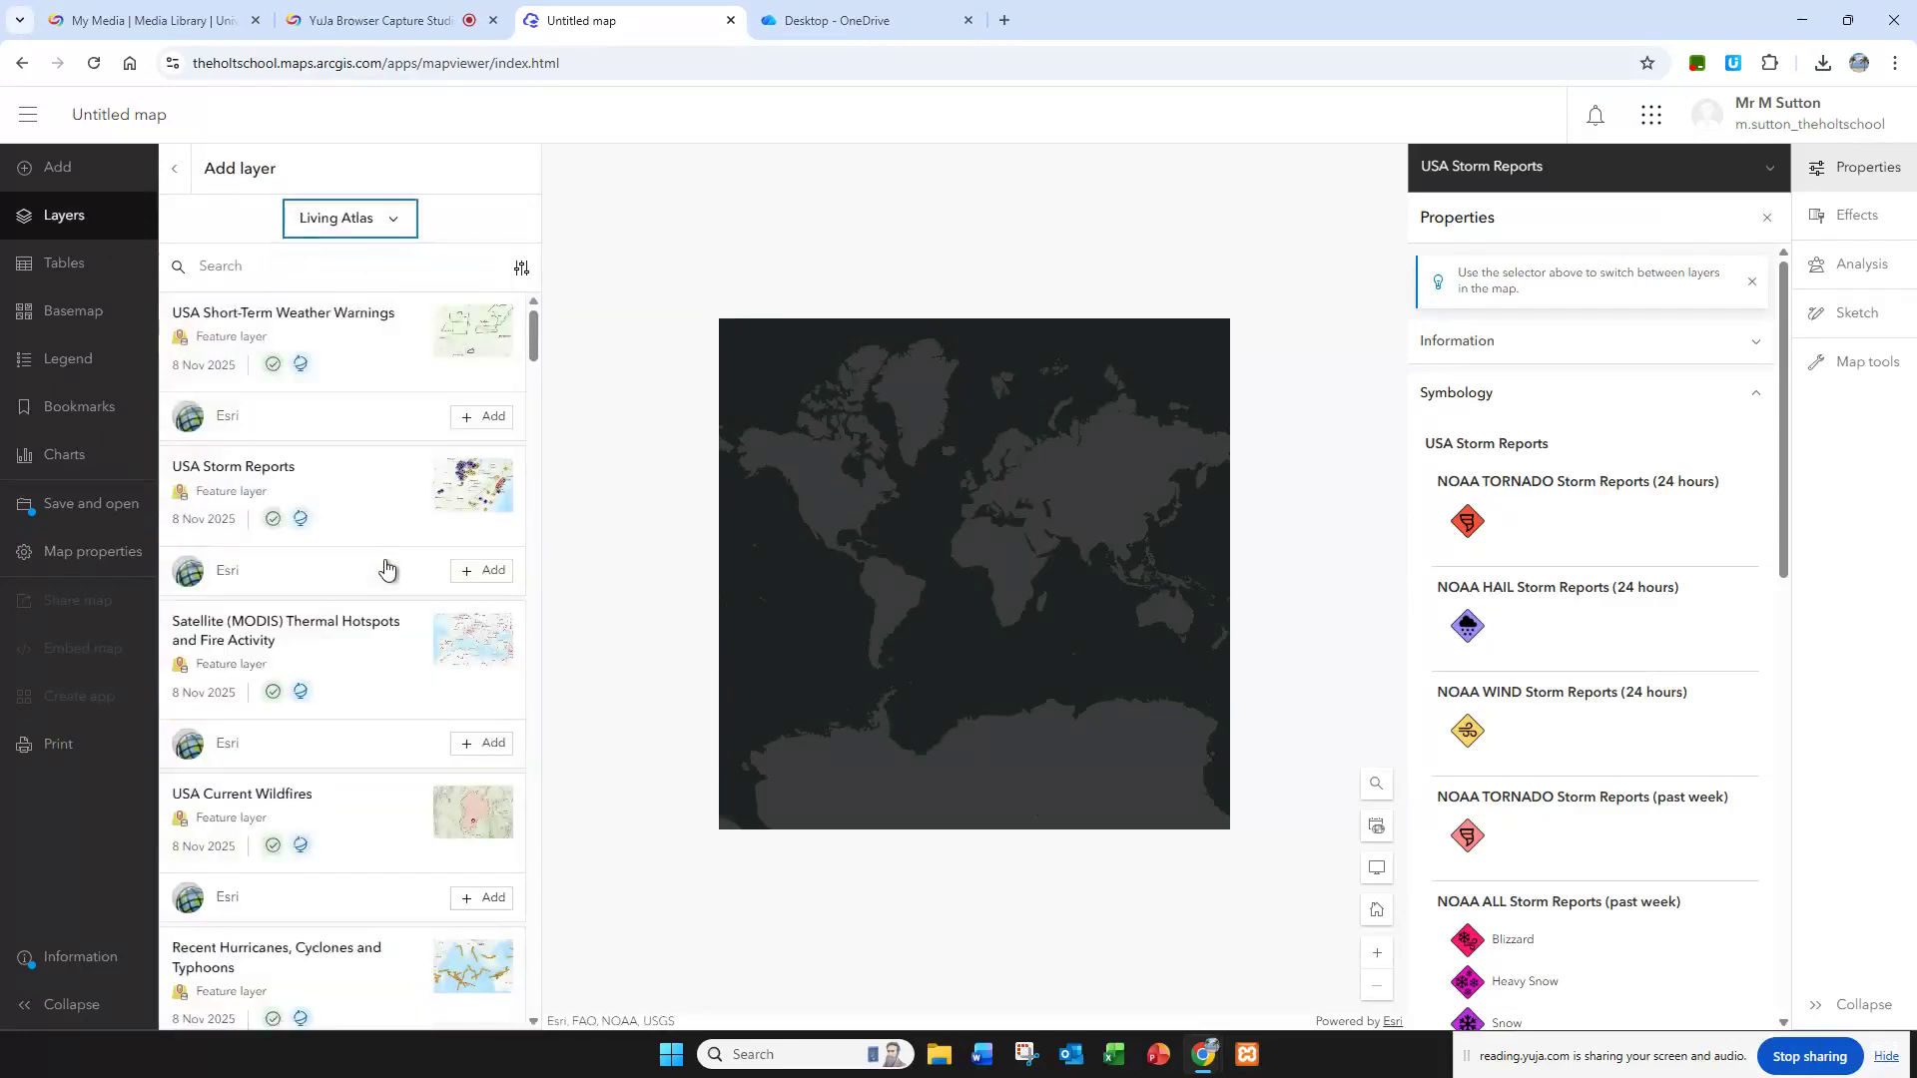
{"action": "scroll", "coordinate": [382, 571], "scroll_direction": "down", "scroll_amount": 3}
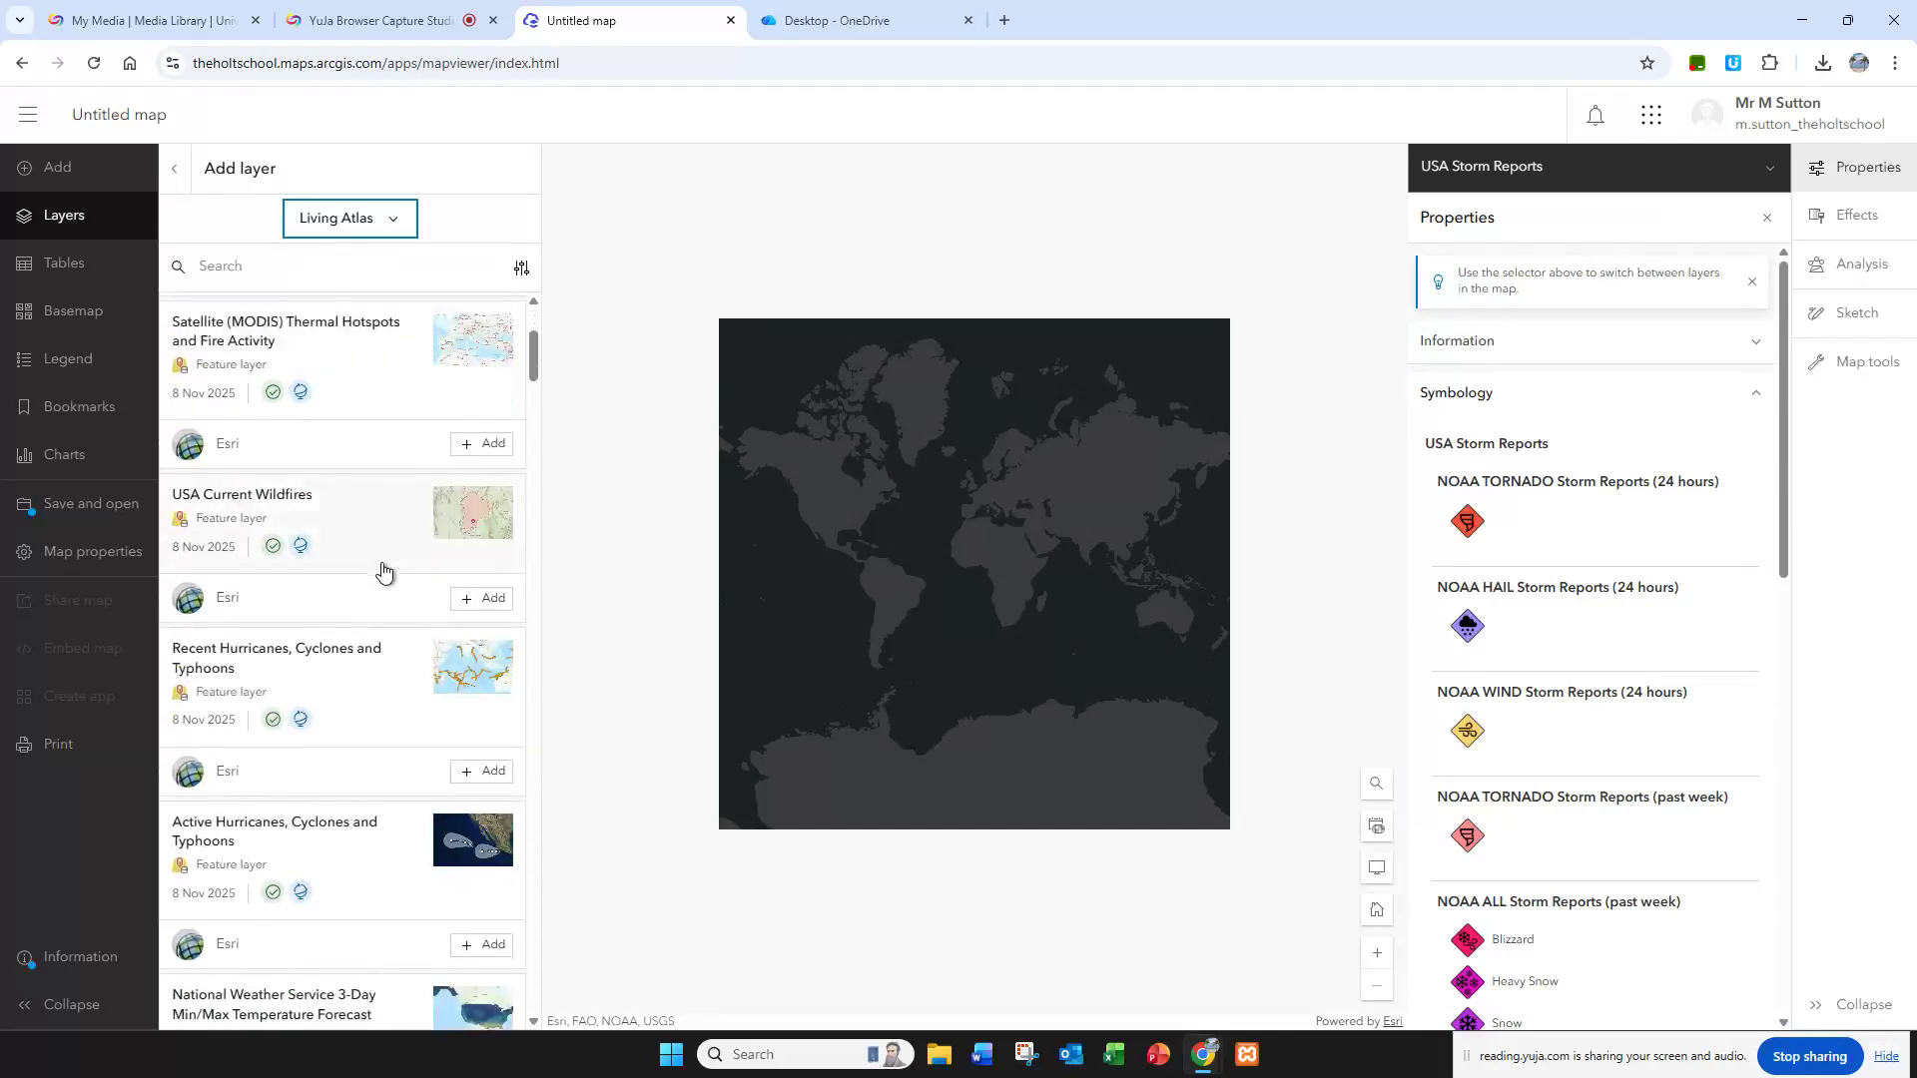
{"action": "left_click", "coordinate": [498, 604]}
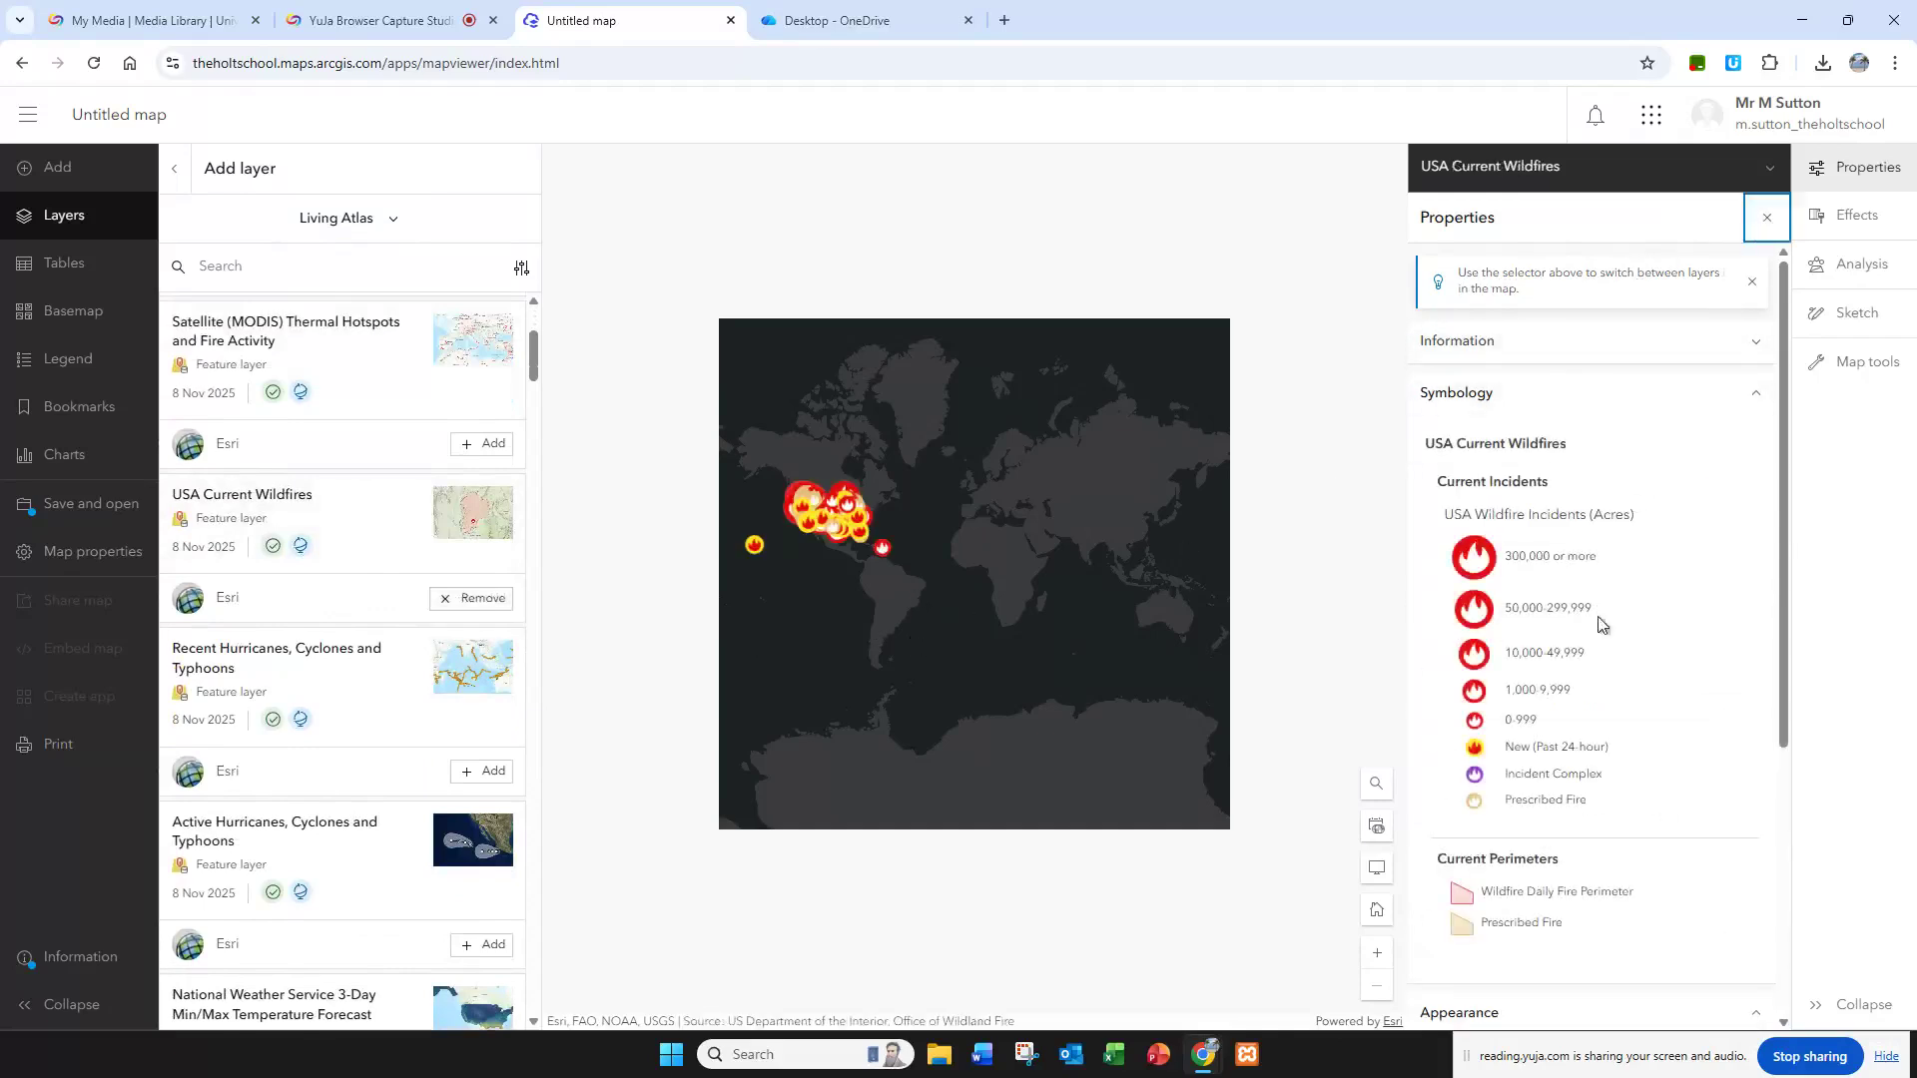
Step: Examine the wildfire incidents across the United States, closing in on the area around Wisconsin
{"action": "left_click_drag", "start_coordinate": [993, 604], "coordinate": [1142, 639]}
{"action": "scroll", "coordinate": [954, 557], "scroll_direction": "up", "scroll_amount": 3}
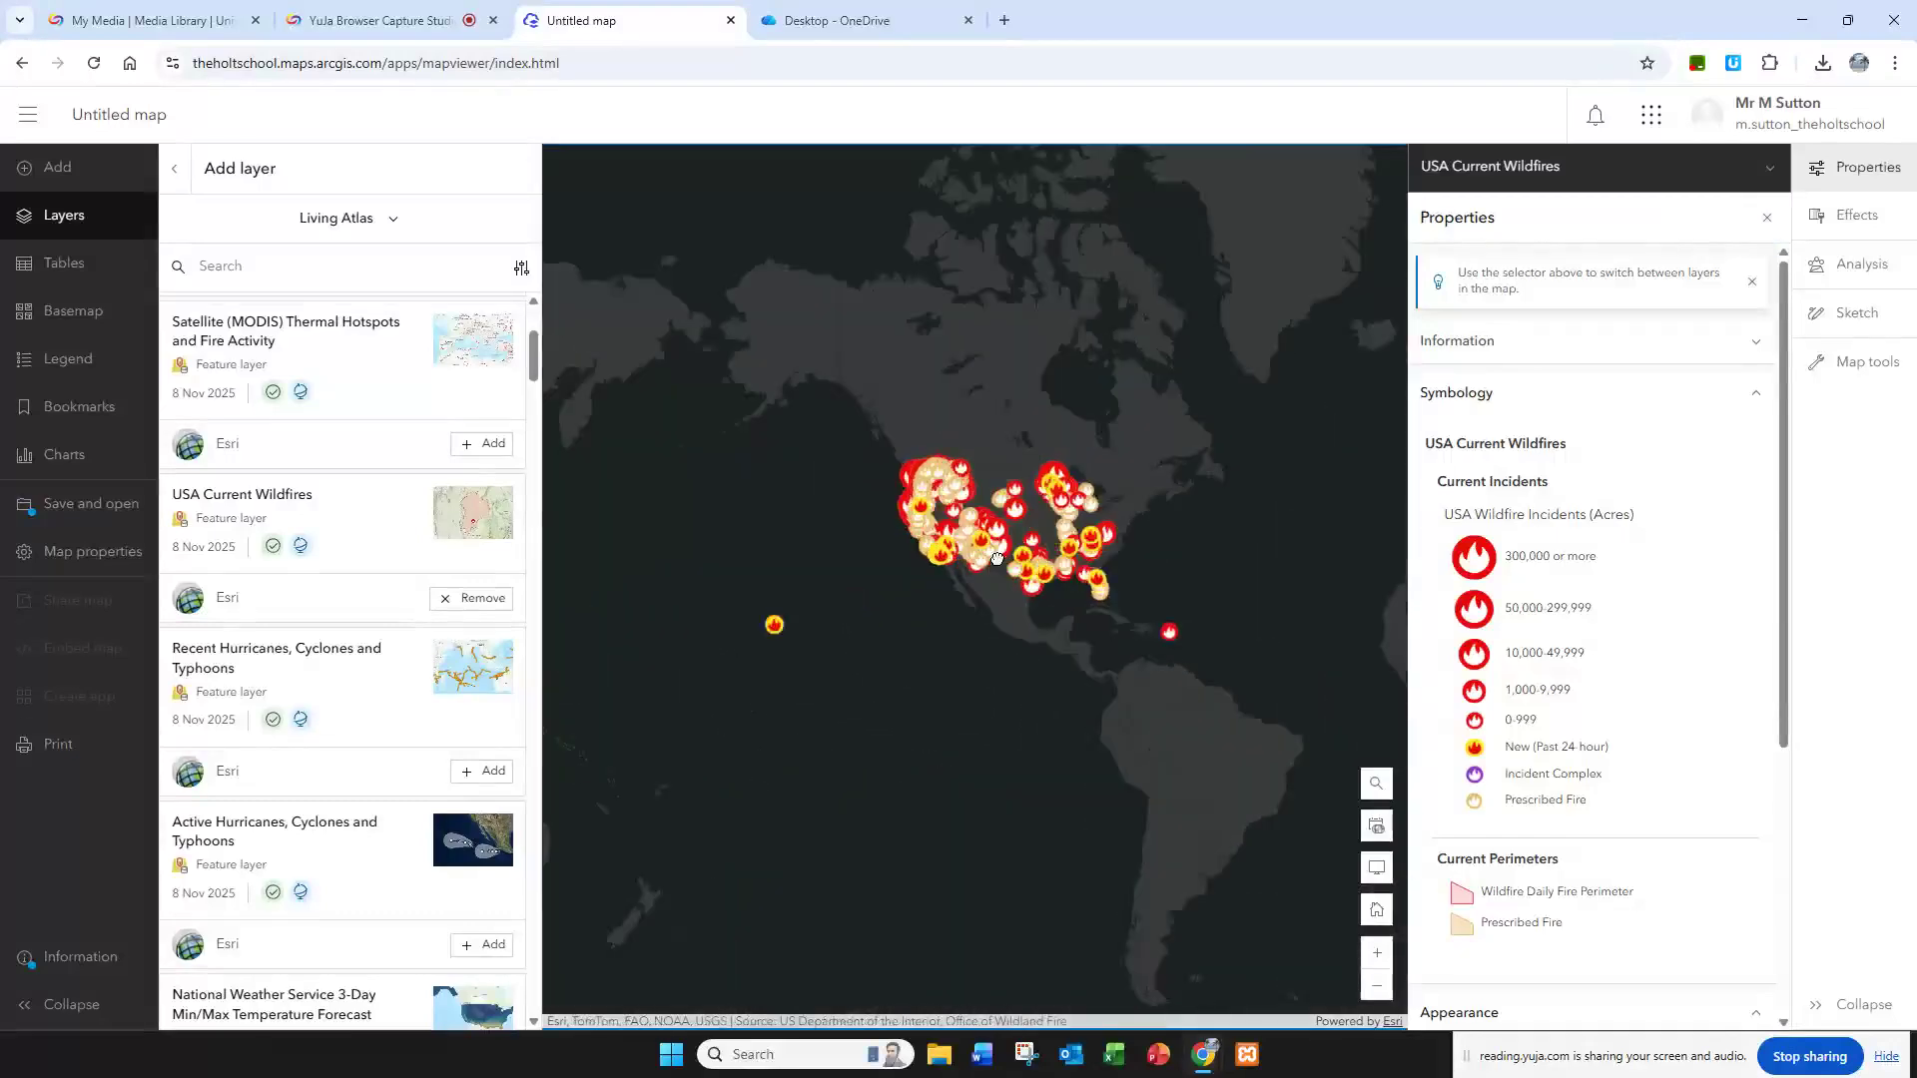
{"action": "left_click_drag", "start_coordinate": [999, 562], "coordinate": [996, 561]}
{"action": "scroll", "coordinate": [1219, 374], "scroll_direction": "up", "scroll_amount": 2}
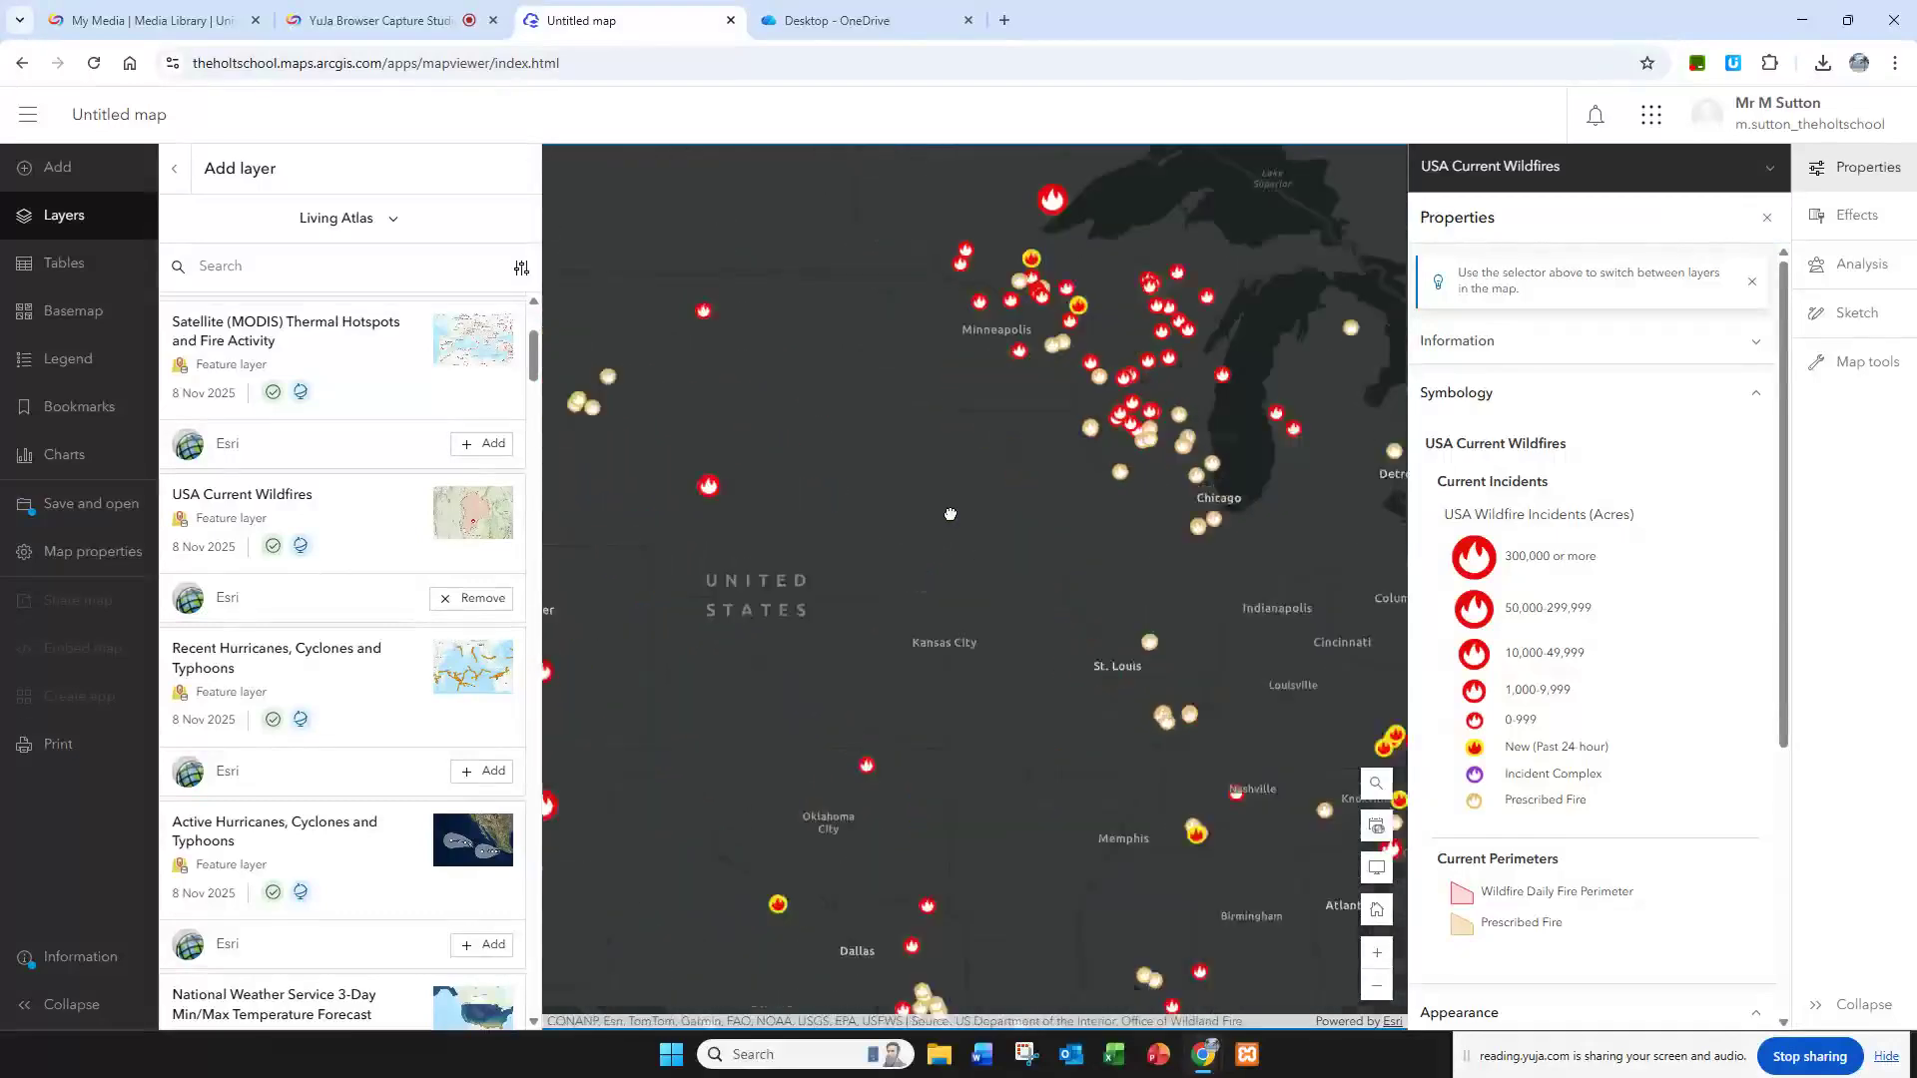
{"action": "scroll", "coordinate": [1030, 465], "scroll_direction": "up", "scroll_amount": 2}
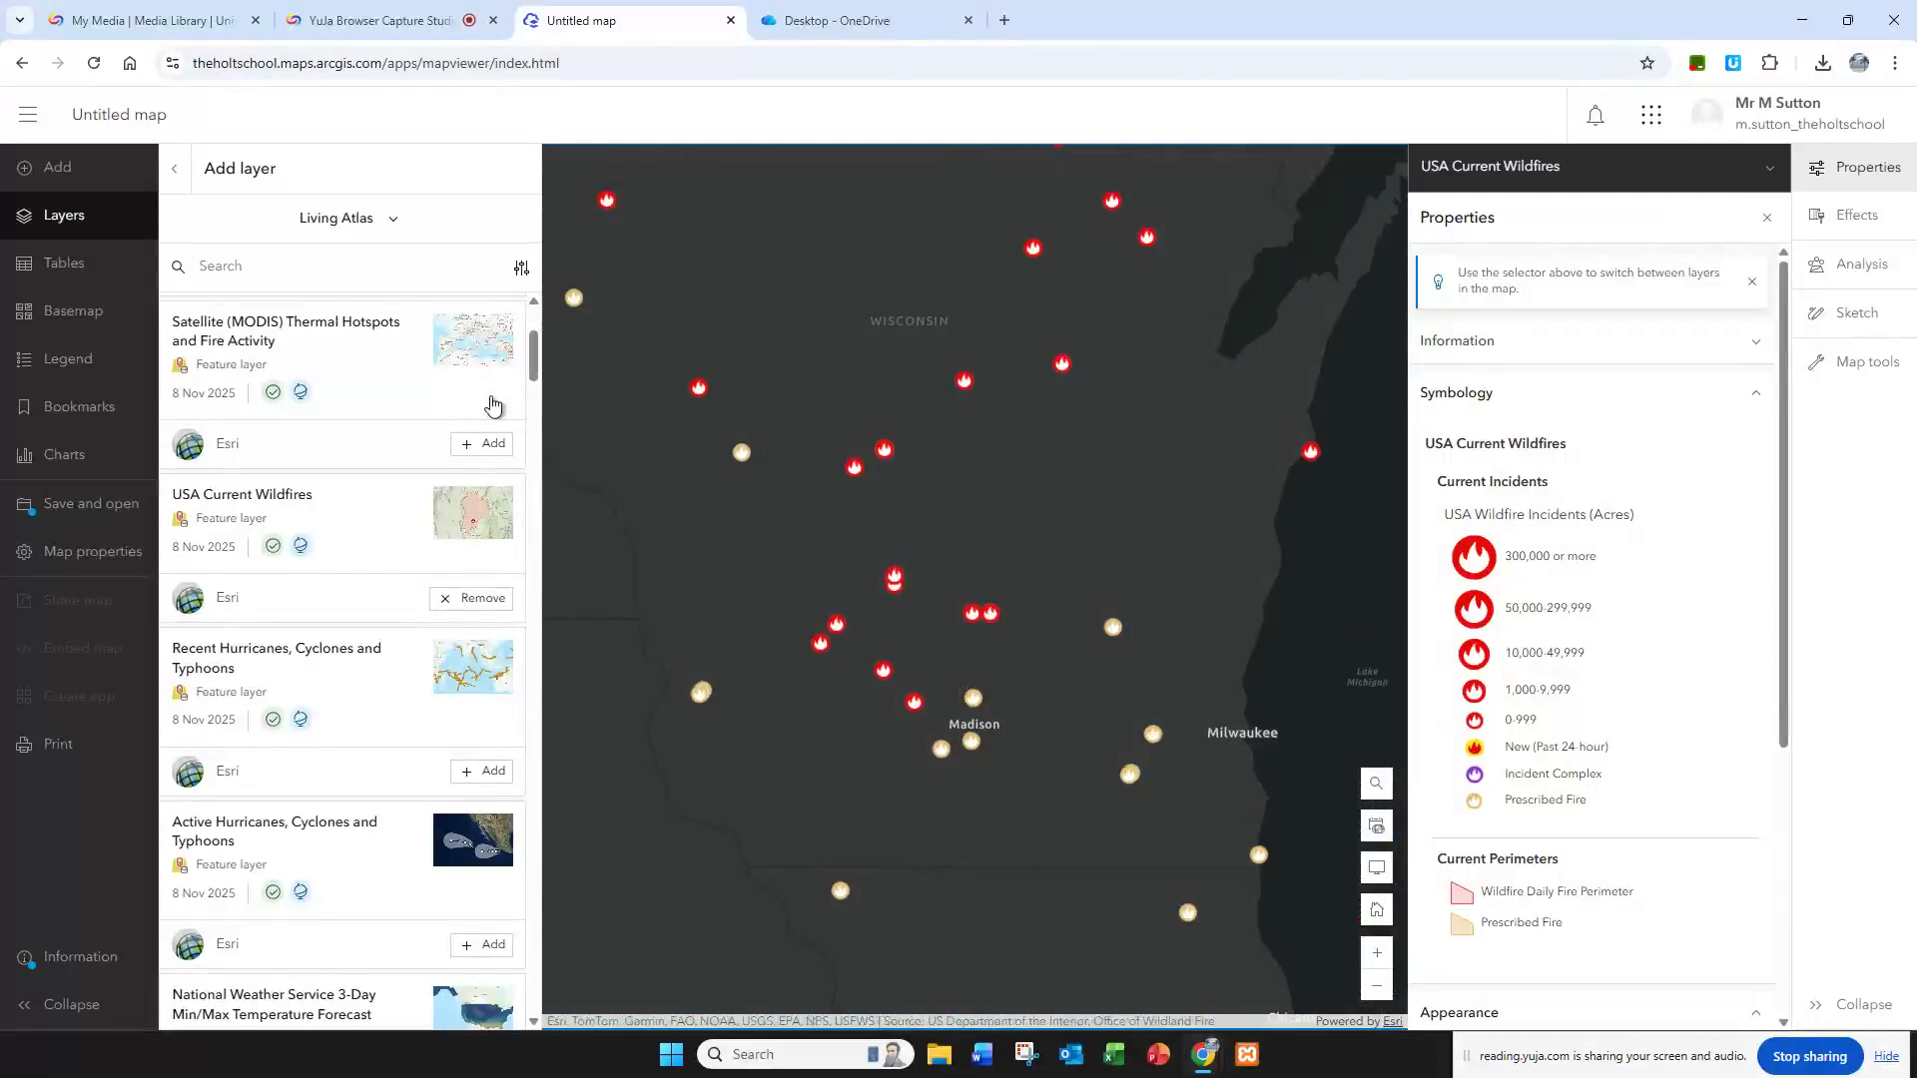
Step: Change the basemap to Imagery and view the wildfire incidents around Lake Michigan on it
{"action": "left_click", "coordinate": [93, 316]}
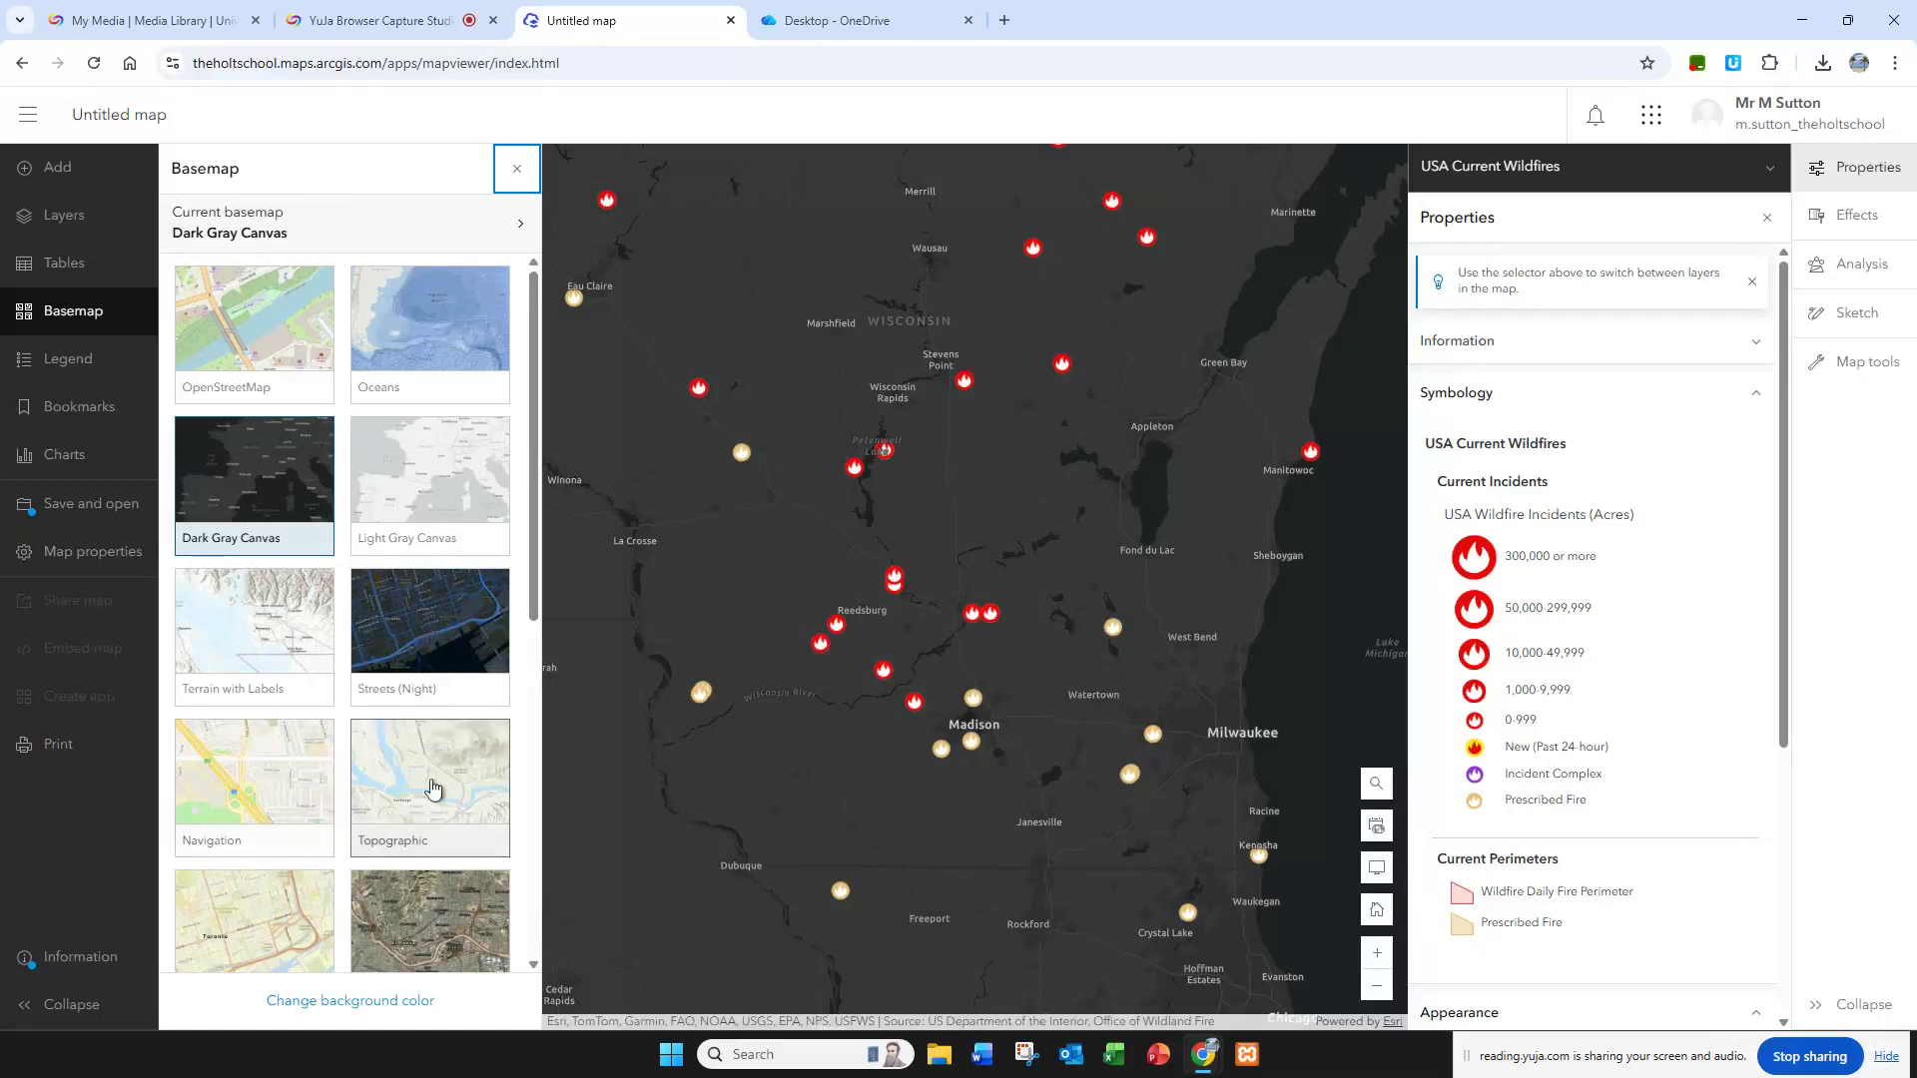
{"action": "scroll", "coordinate": [301, 661], "scroll_direction": "down", "scroll_amount": 5}
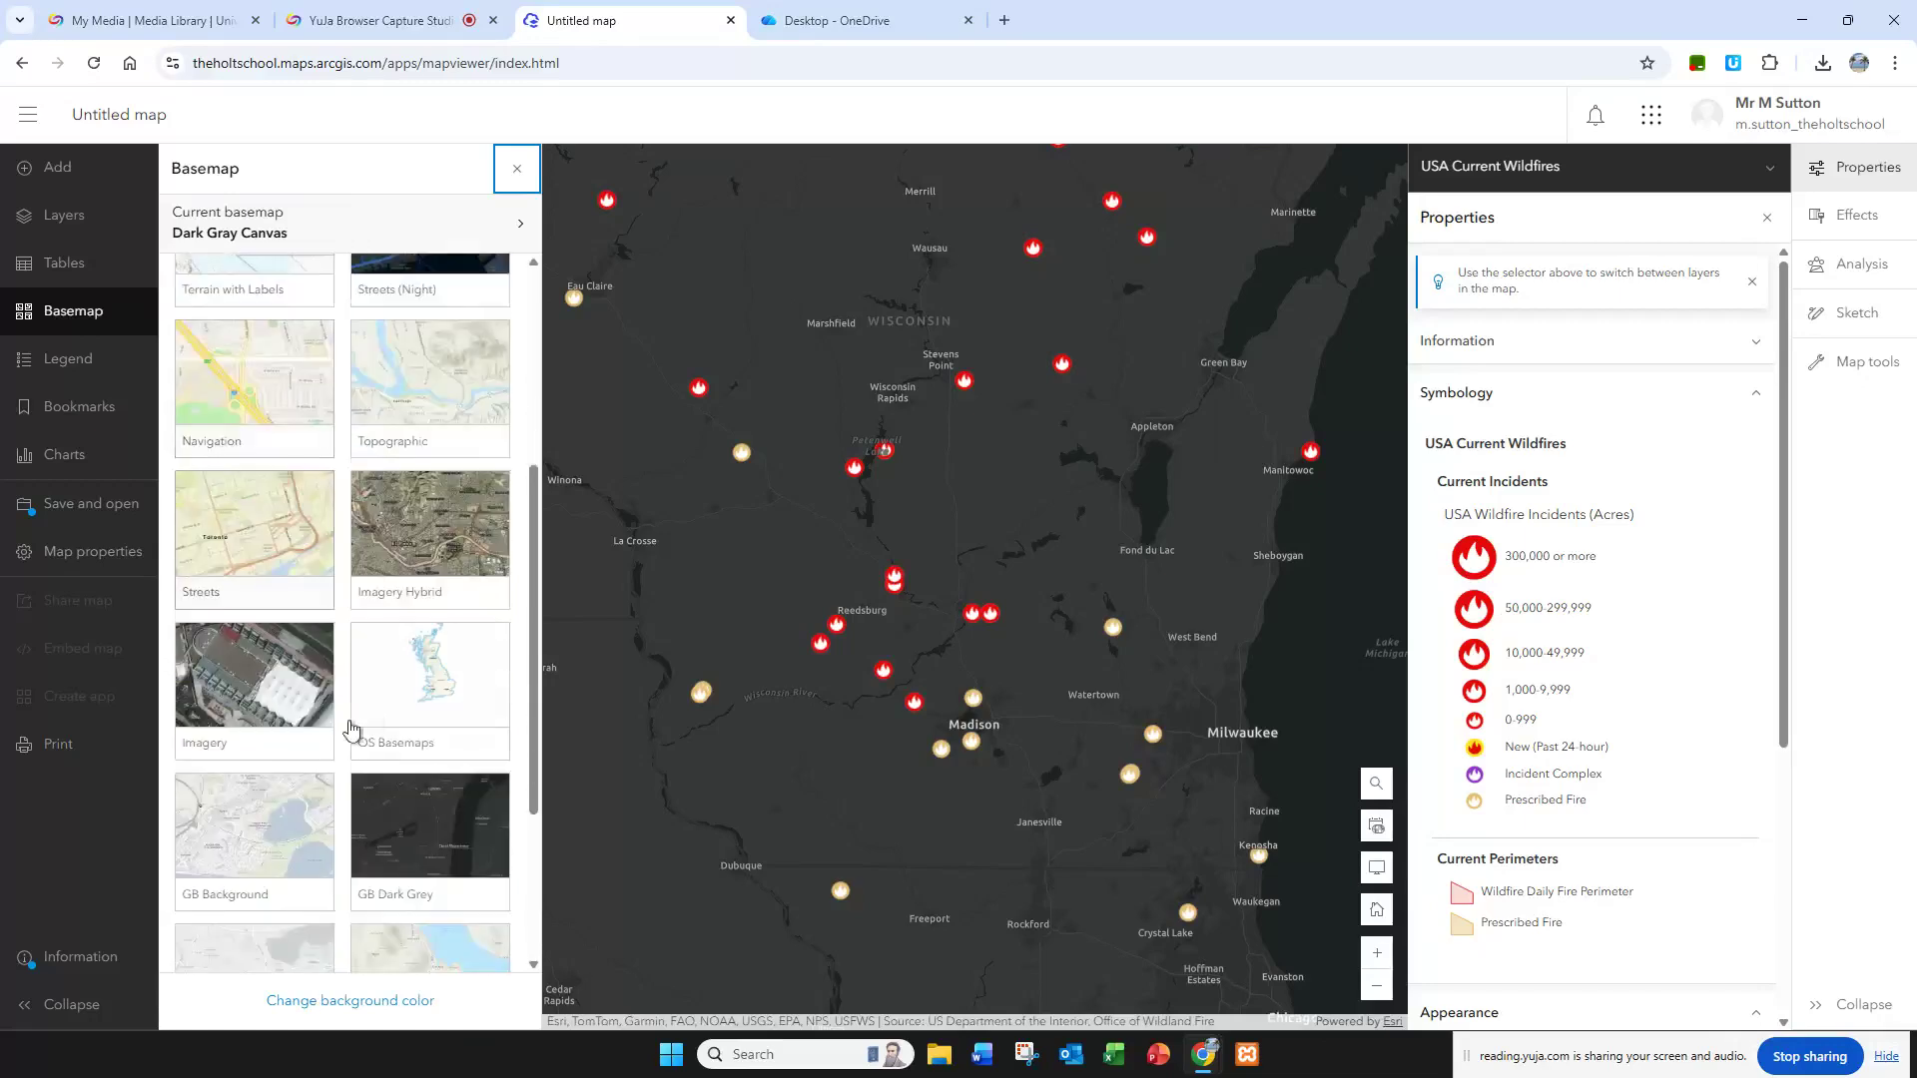
{"action": "left_click", "coordinate": [269, 693]}
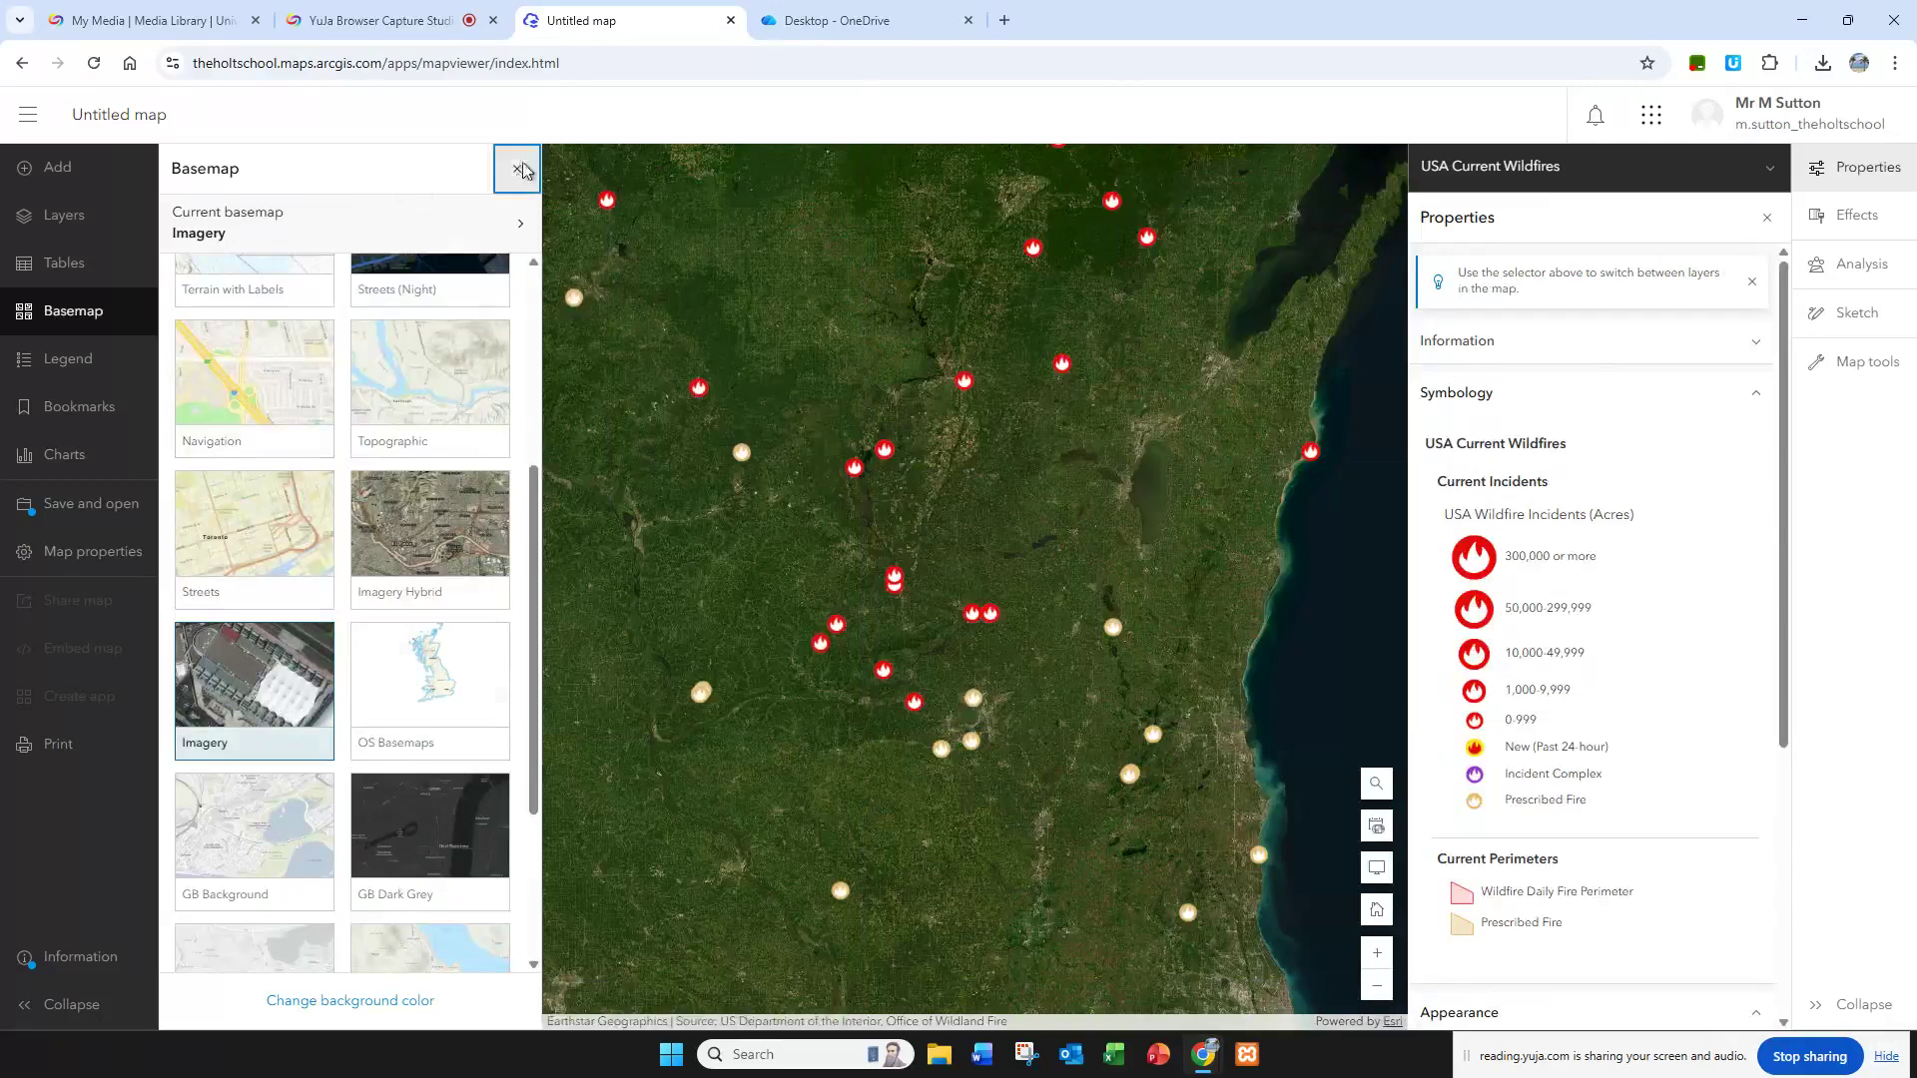
{"action": "left_click", "coordinate": [517, 169]}
{"action": "scroll", "coordinate": [752, 476], "scroll_direction": "down", "scroll_amount": 3}
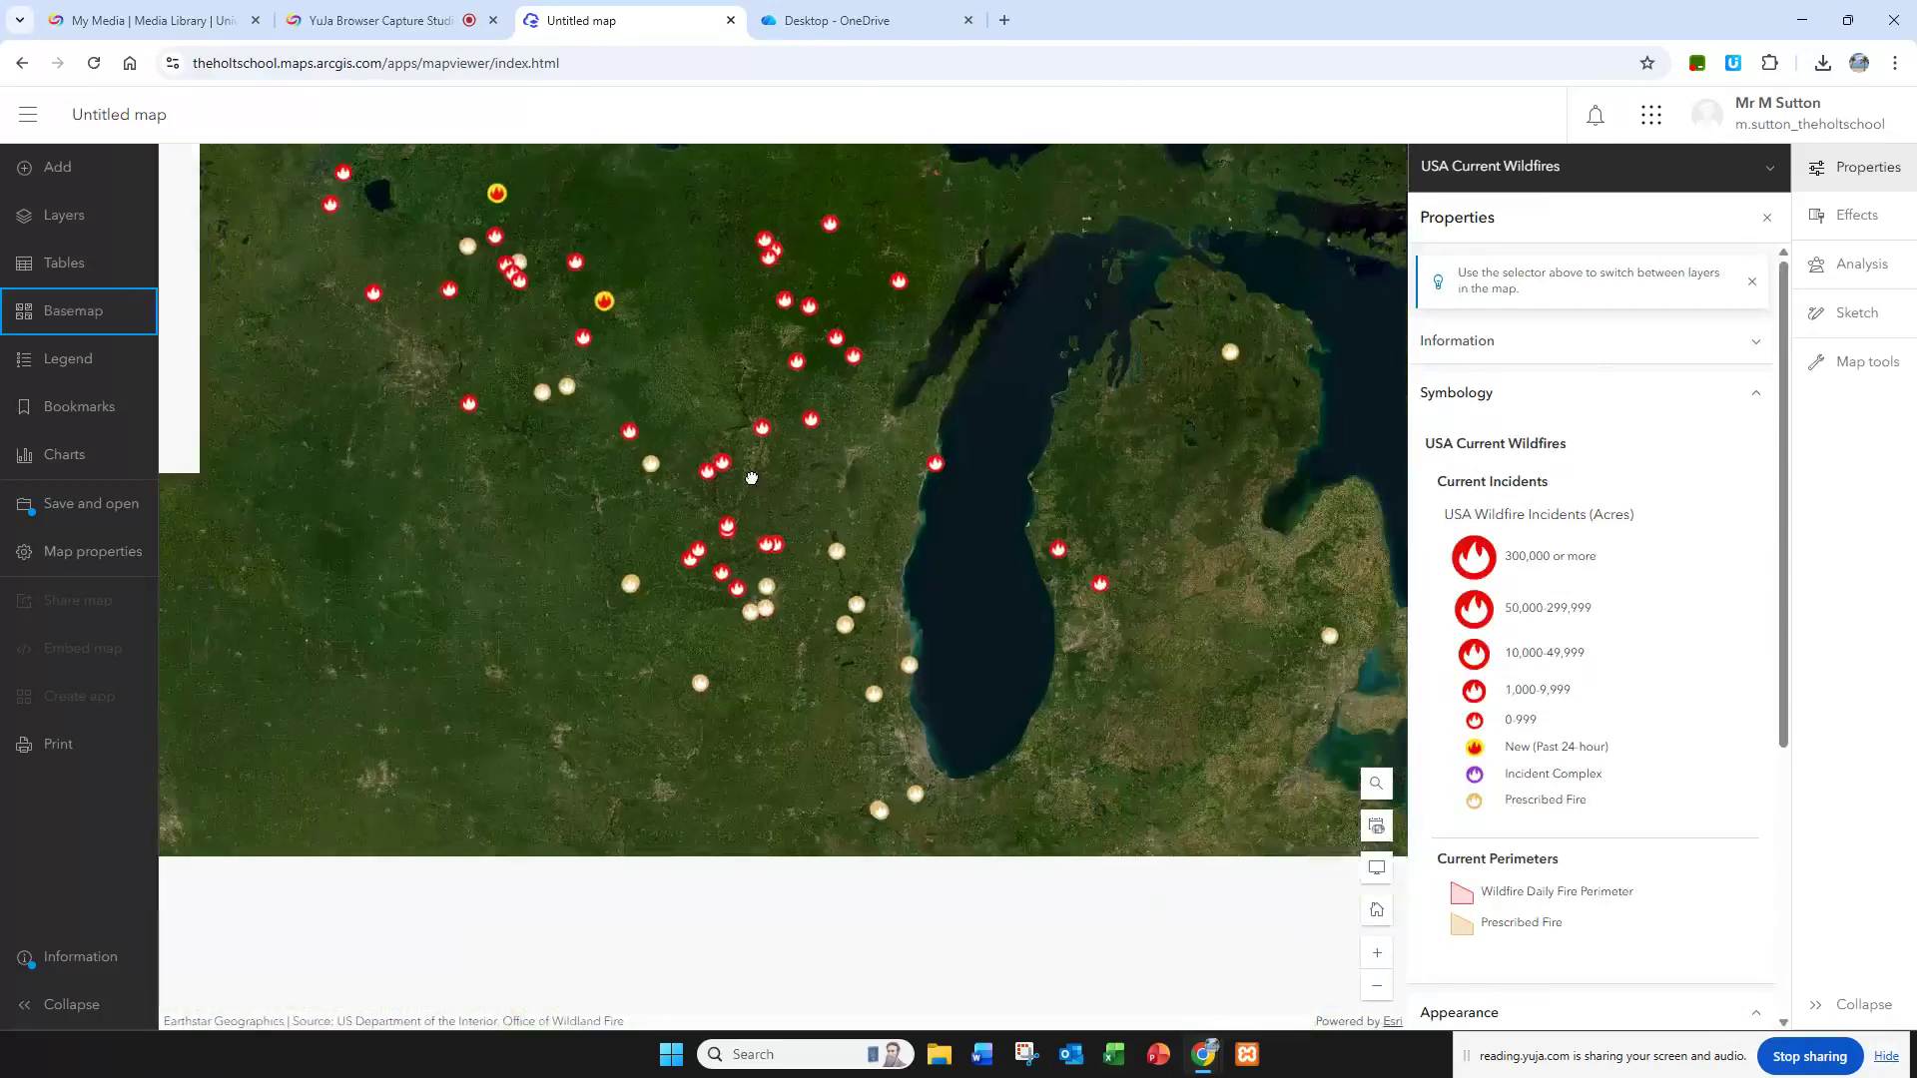
Step: Switch to the ArcGIS introduction worksheet in OneDrive, review its closing questions about GIS, and return to the opening definition
{"action": "left_click", "coordinate": [854, 17]}
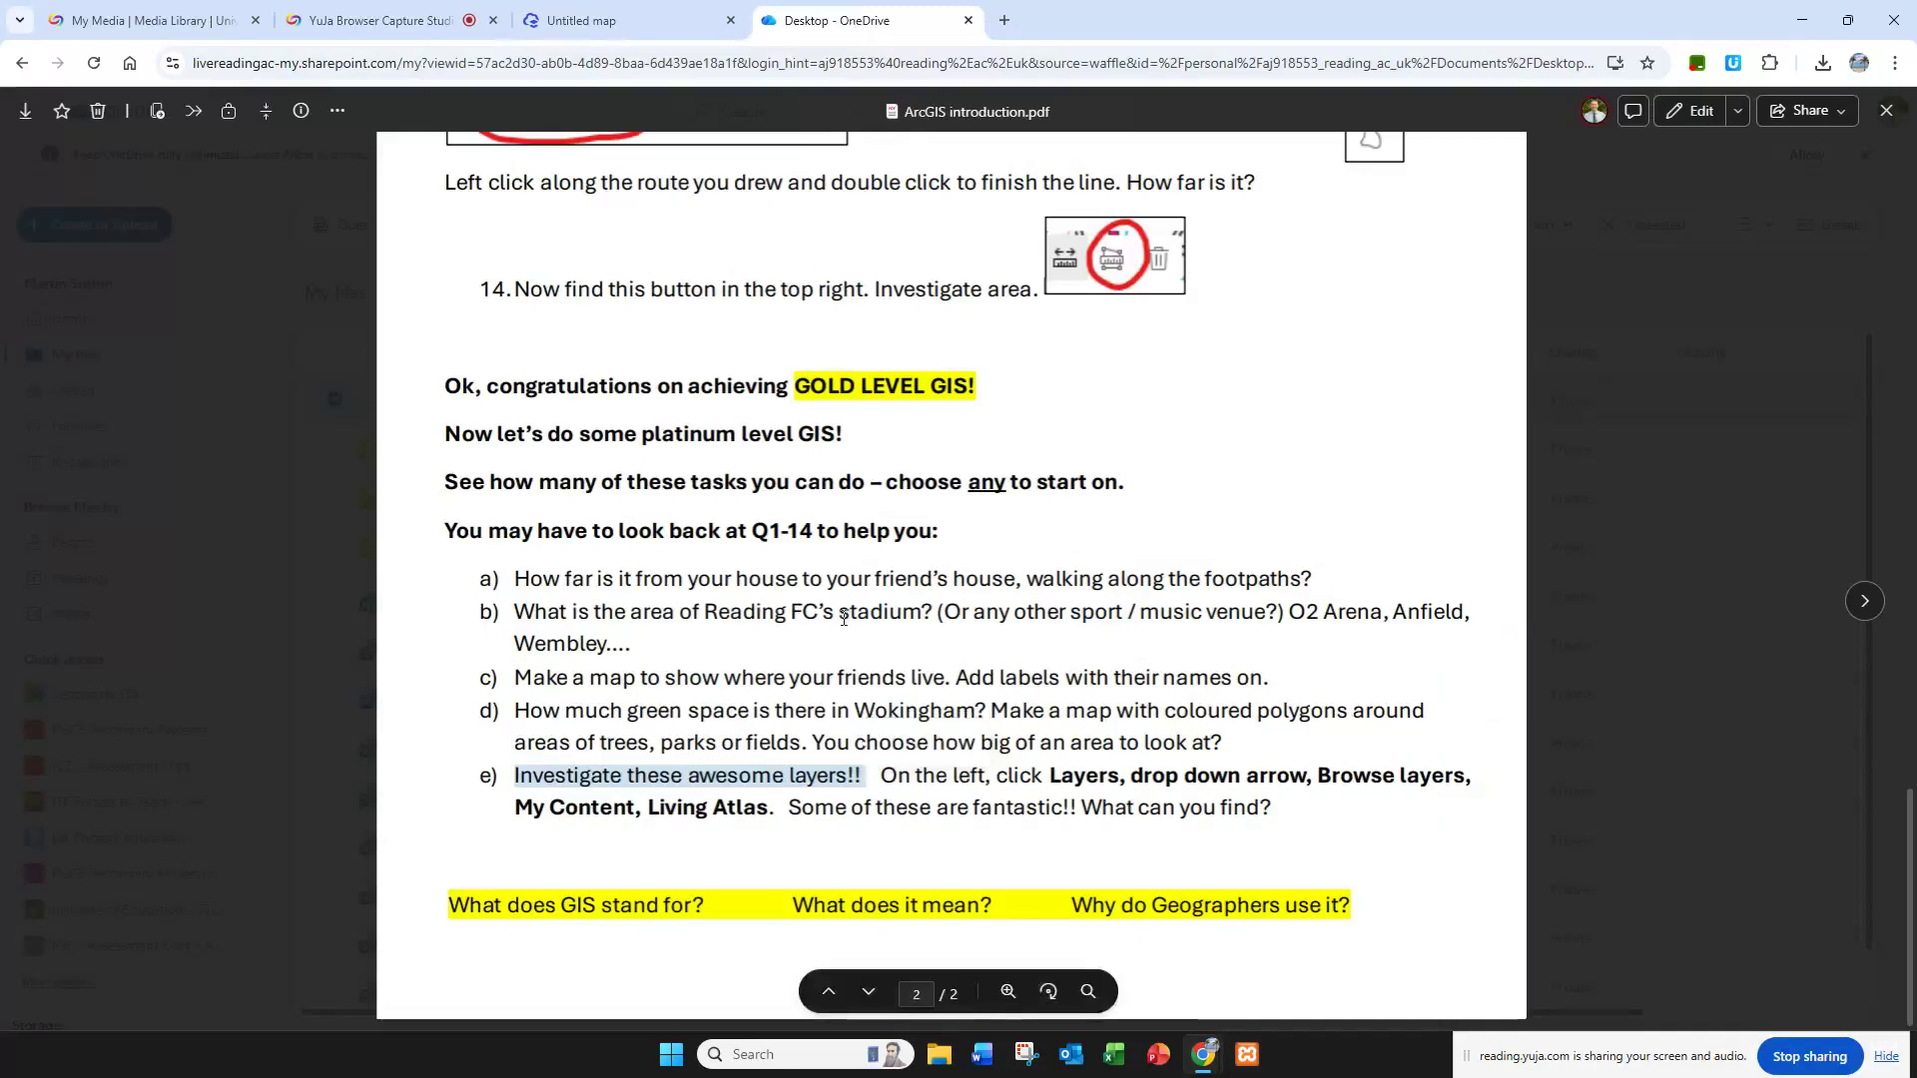
{"action": "left_click_drag", "start_coordinate": [481, 909], "coordinate": [724, 905]}
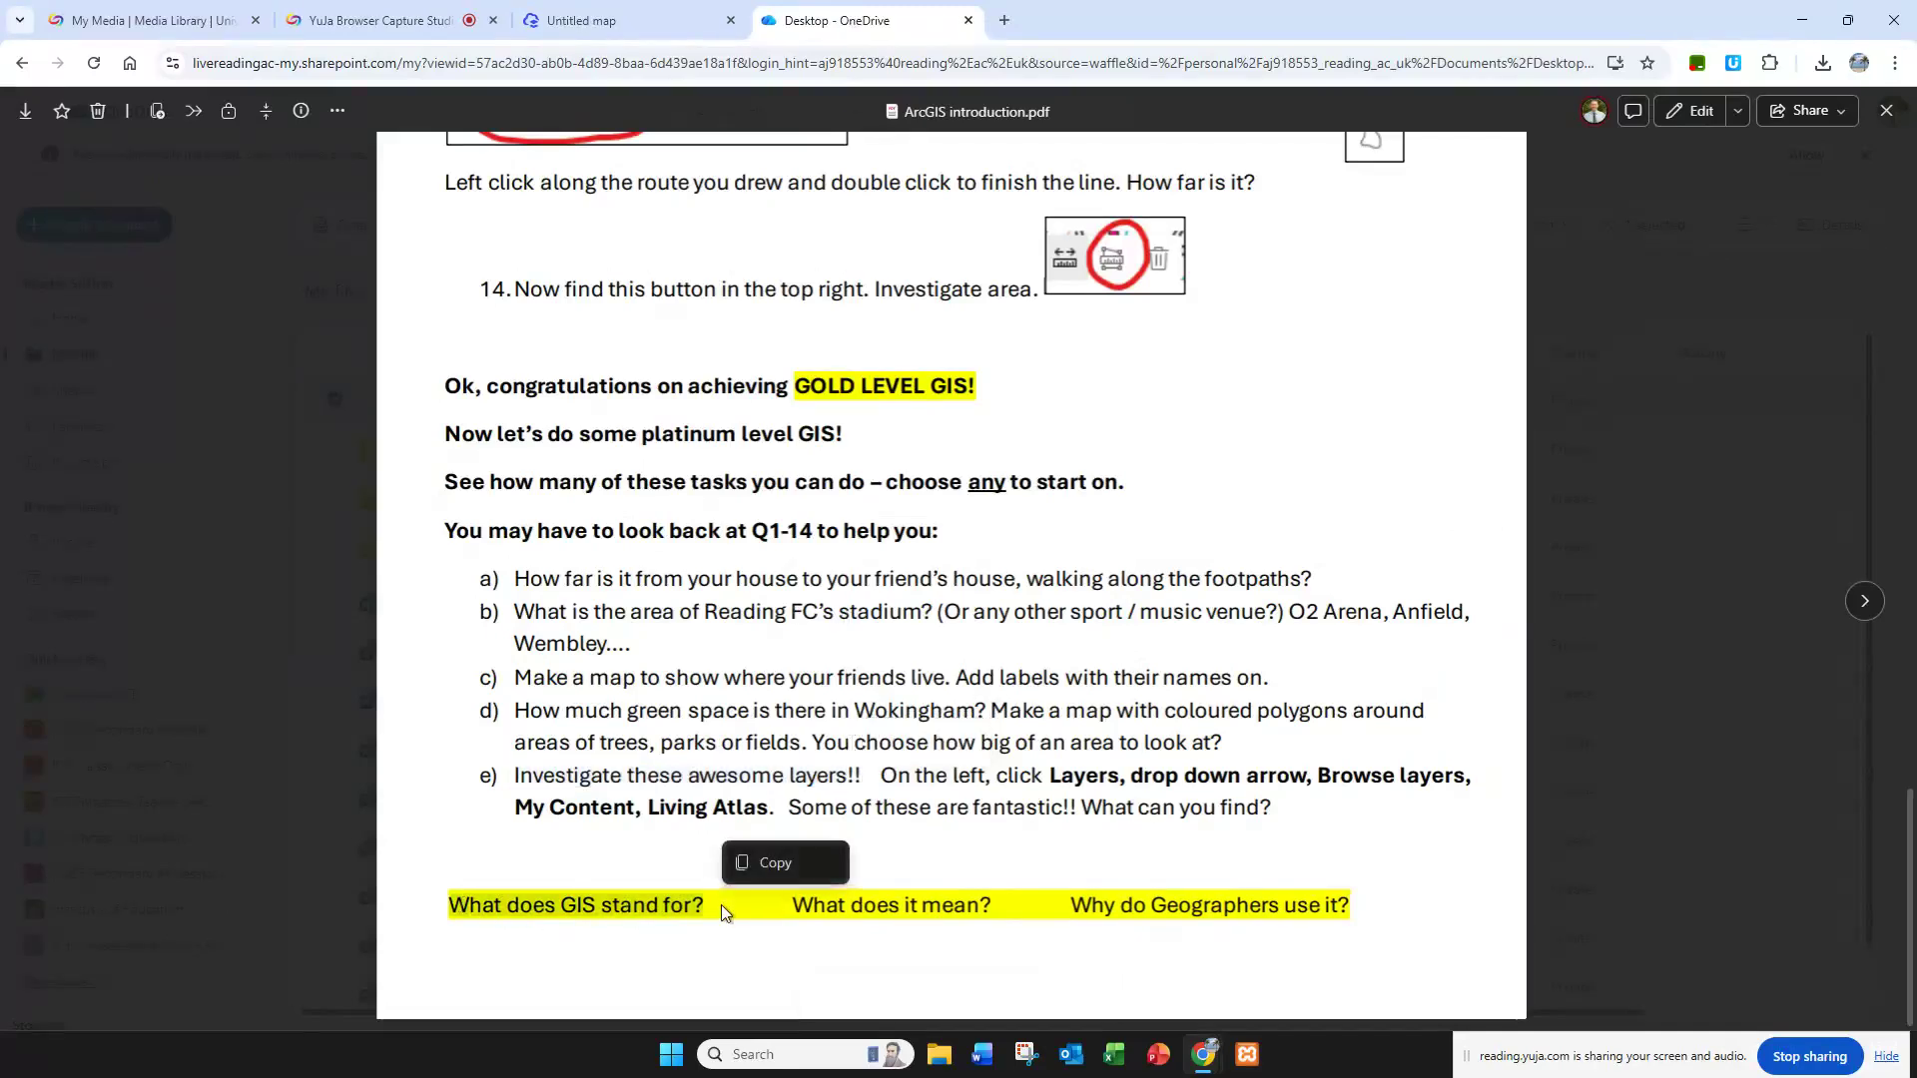
{"action": "left_click_drag", "start_coordinate": [795, 901], "coordinate": [1376, 900]}
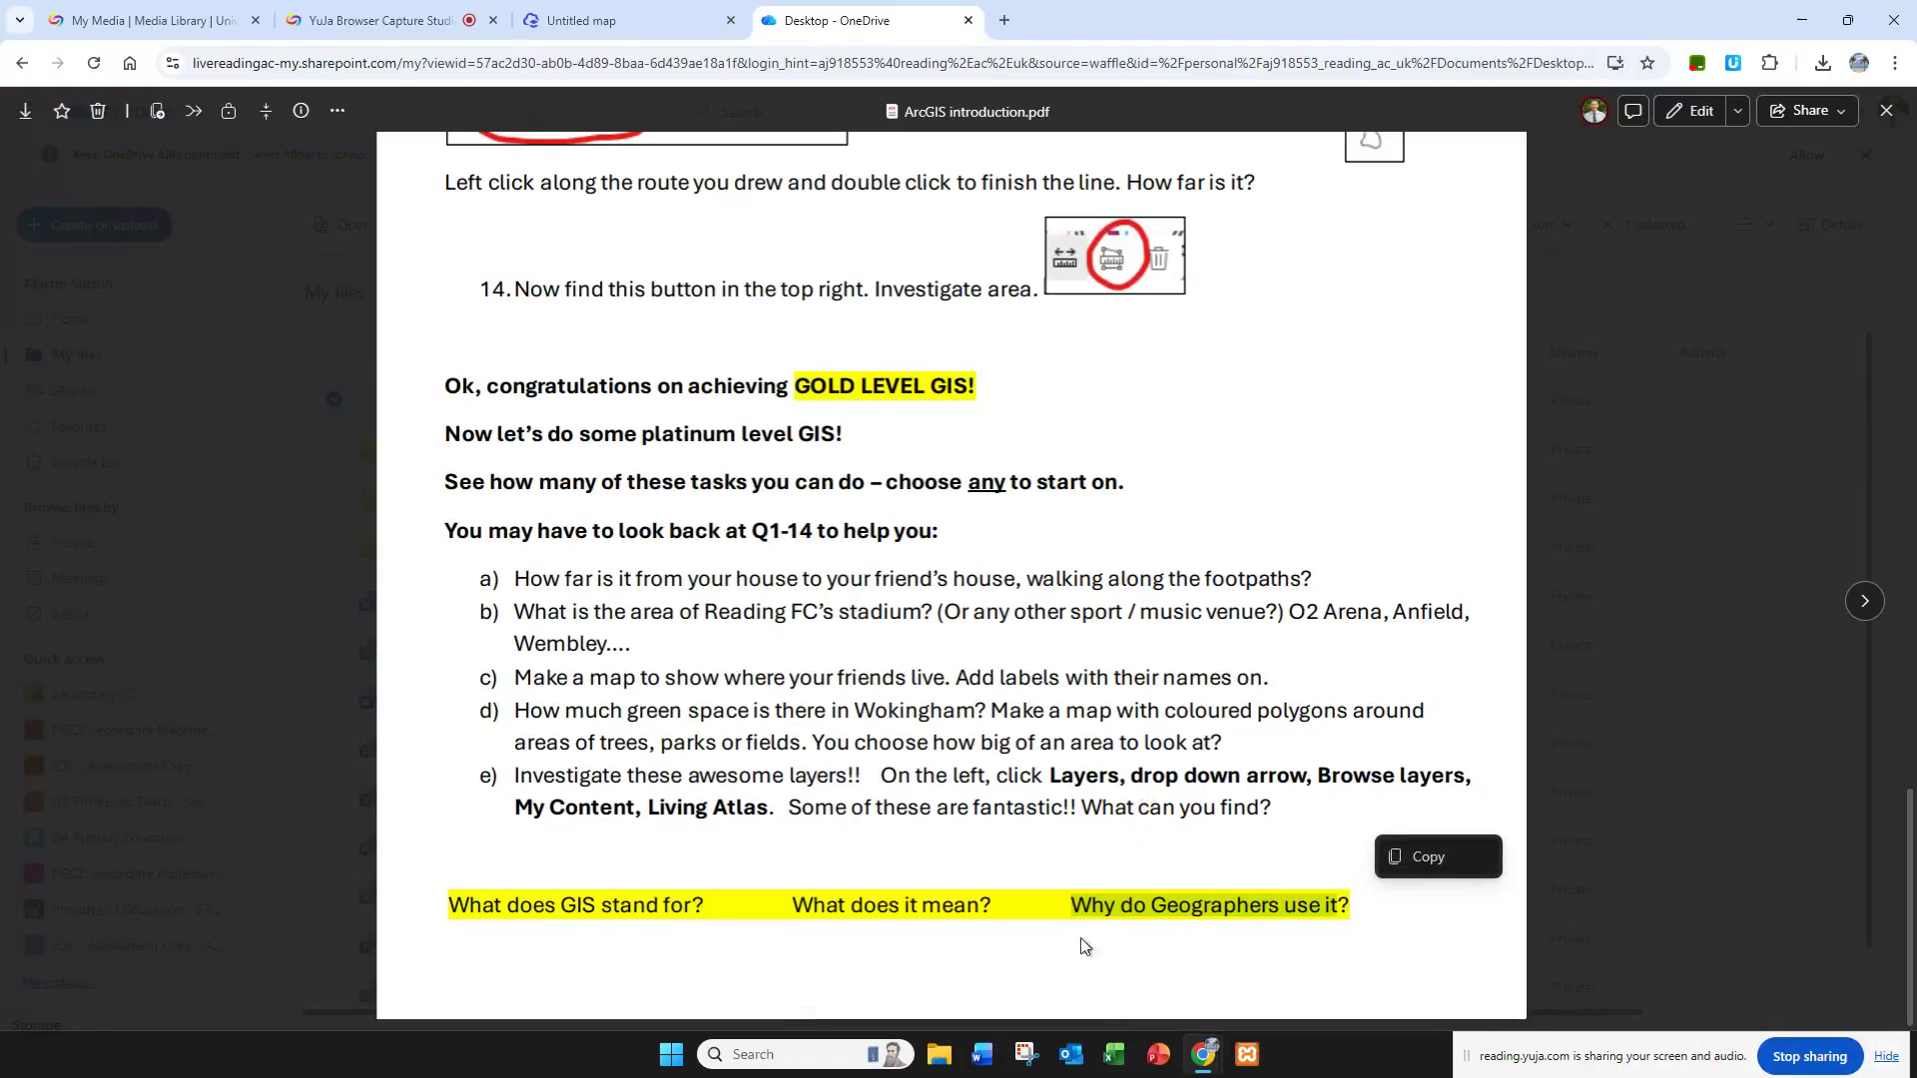
{"action": "left_click", "coordinate": [1082, 907]}
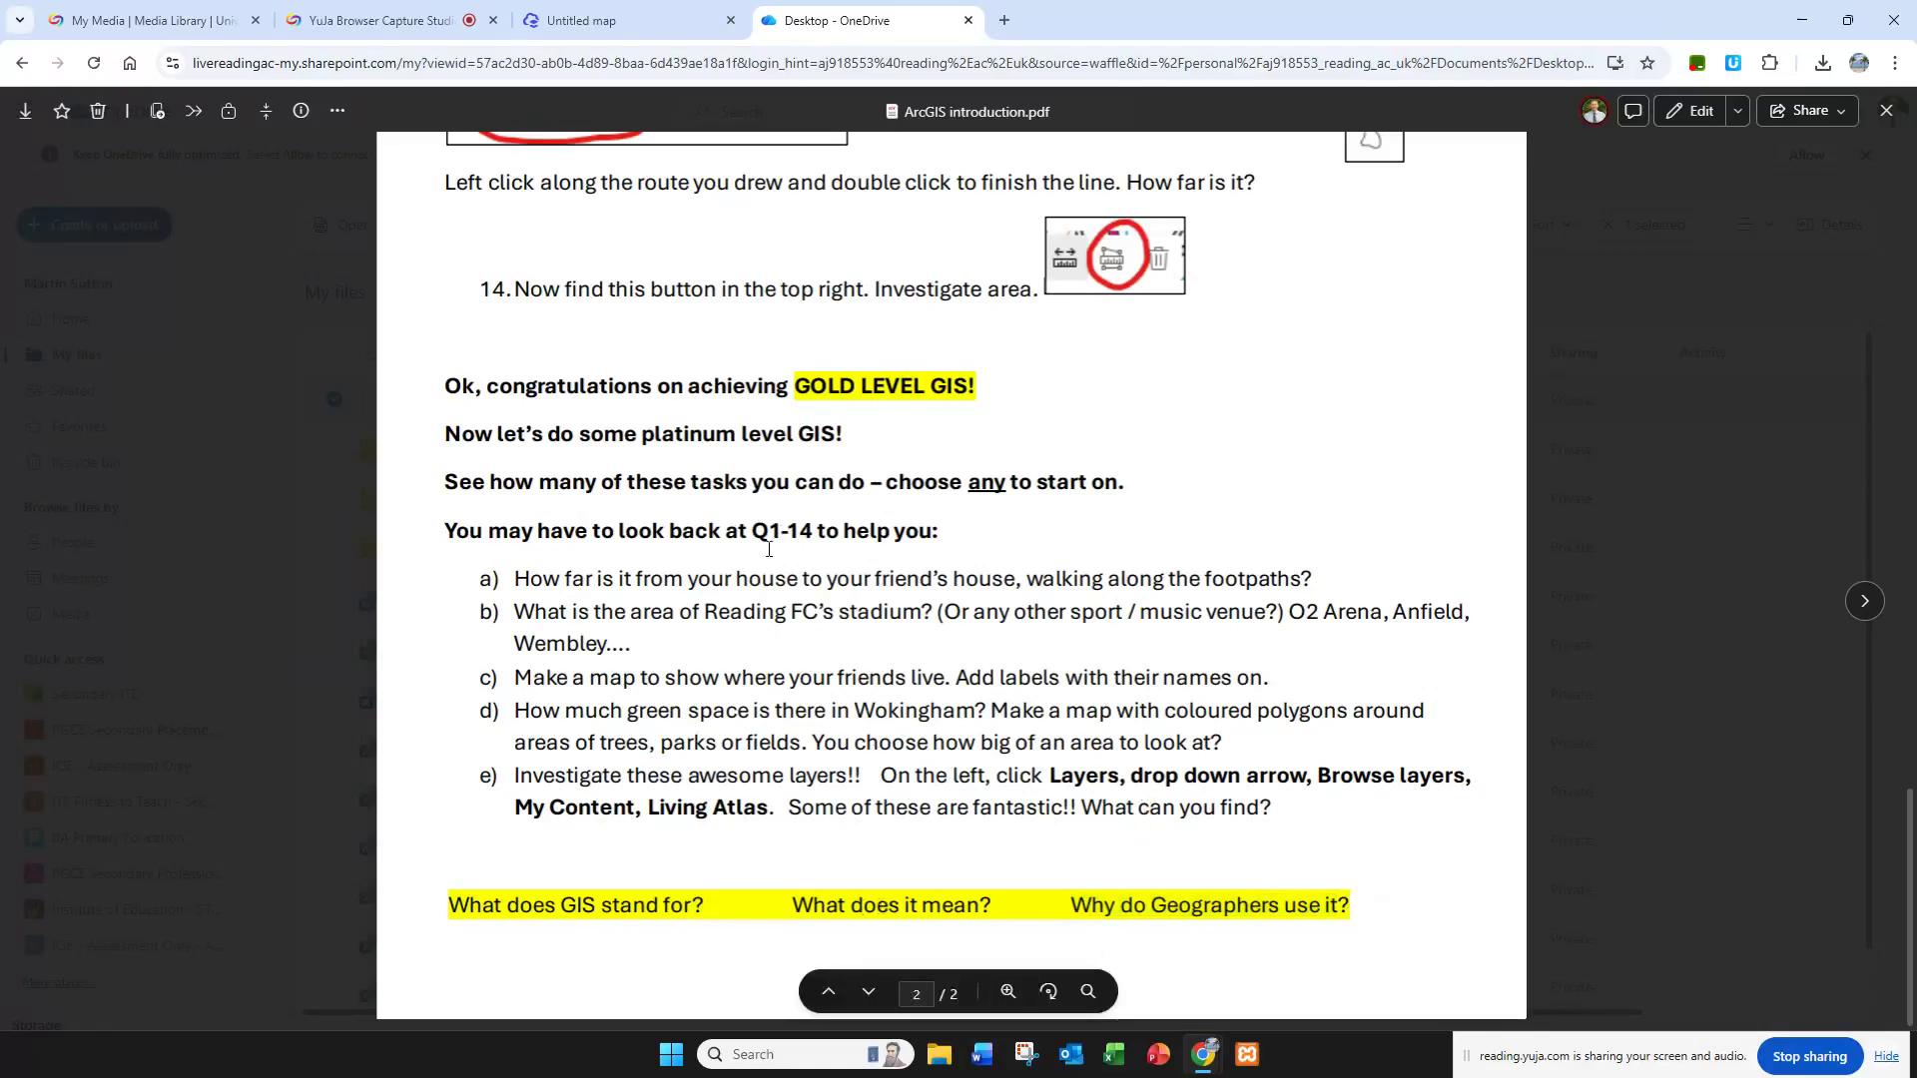
{"action": "scroll", "coordinate": [615, 527], "scroll_direction": "up", "scroll_amount": 20}
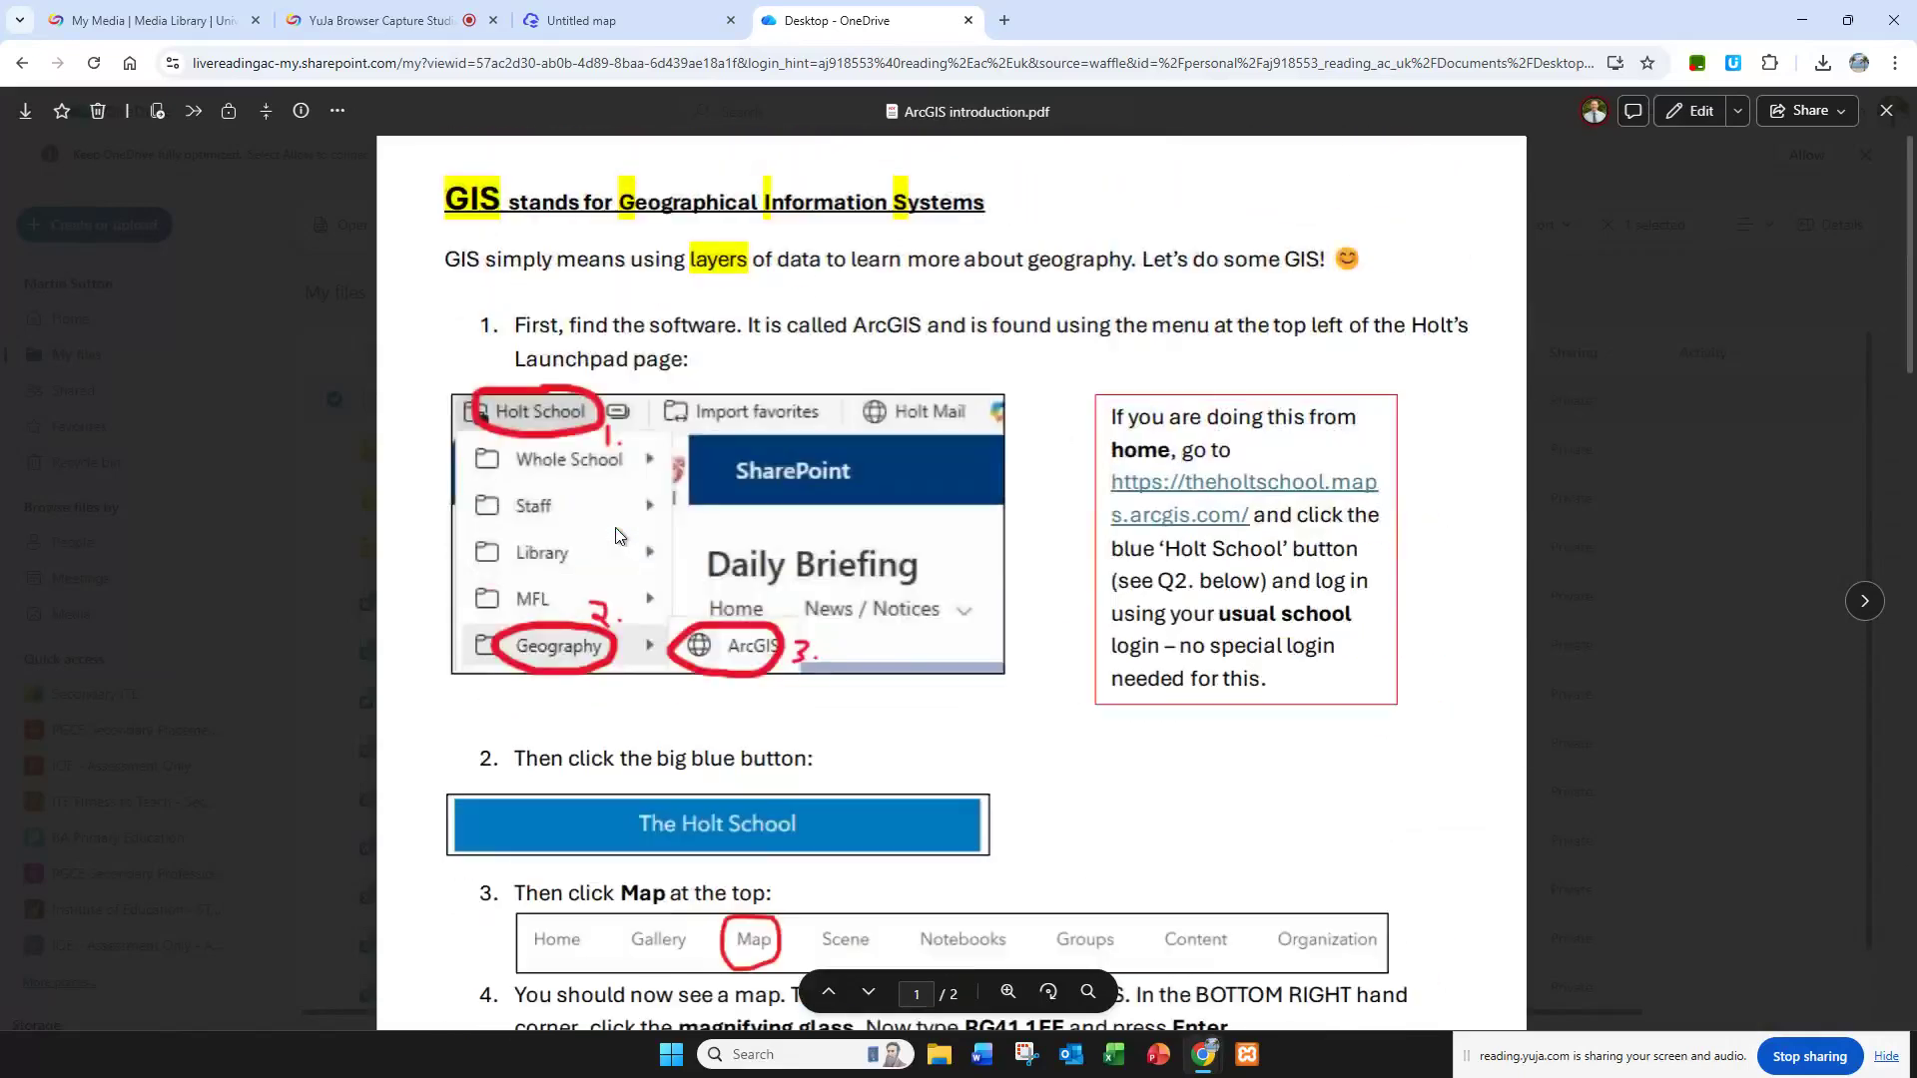